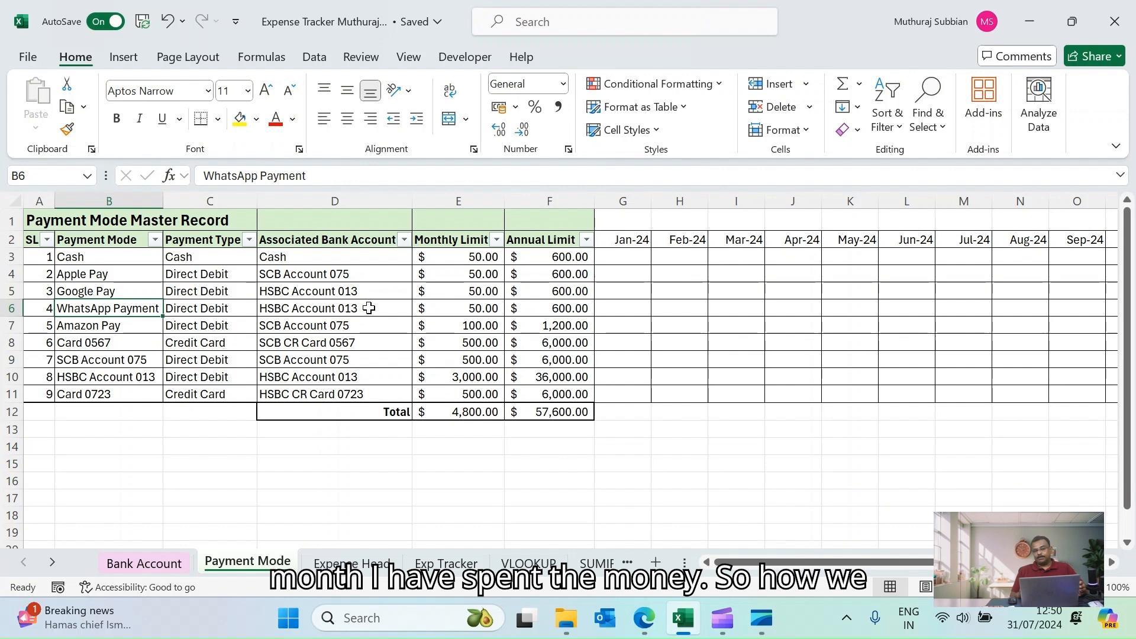
Step: Insert a new column before Jan-24 on the Payment Mode sheet and head it "Amount Spent" in G2
left_click(626, 200)
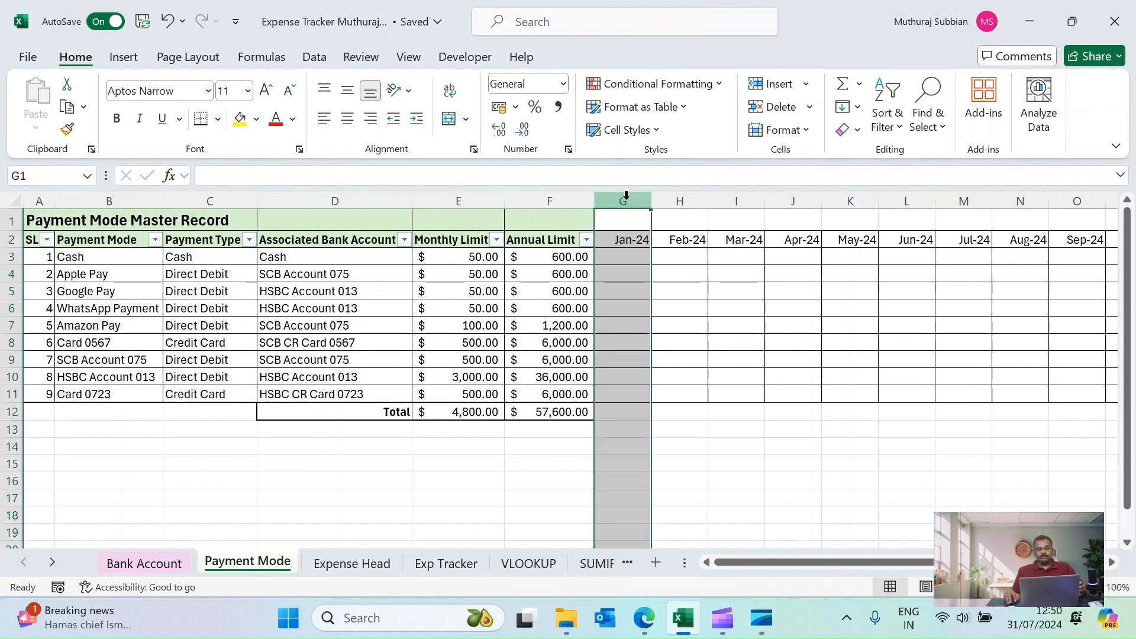
right_click(626, 201)
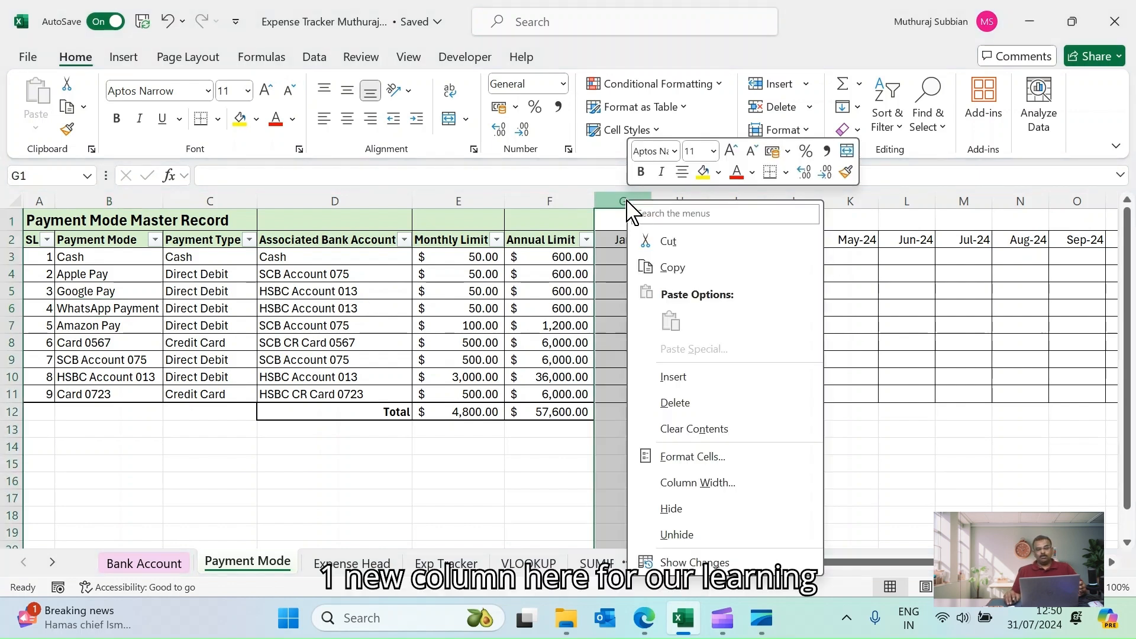
left_click(686, 382)
left_click(619, 242)
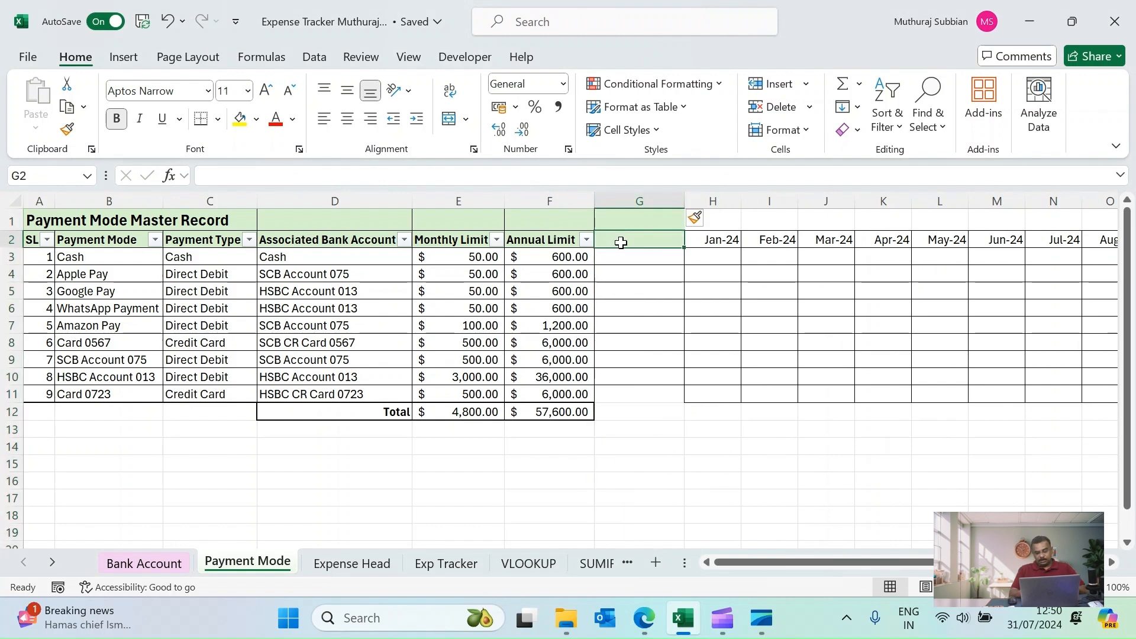
type("Amount Spent")
key("Return")
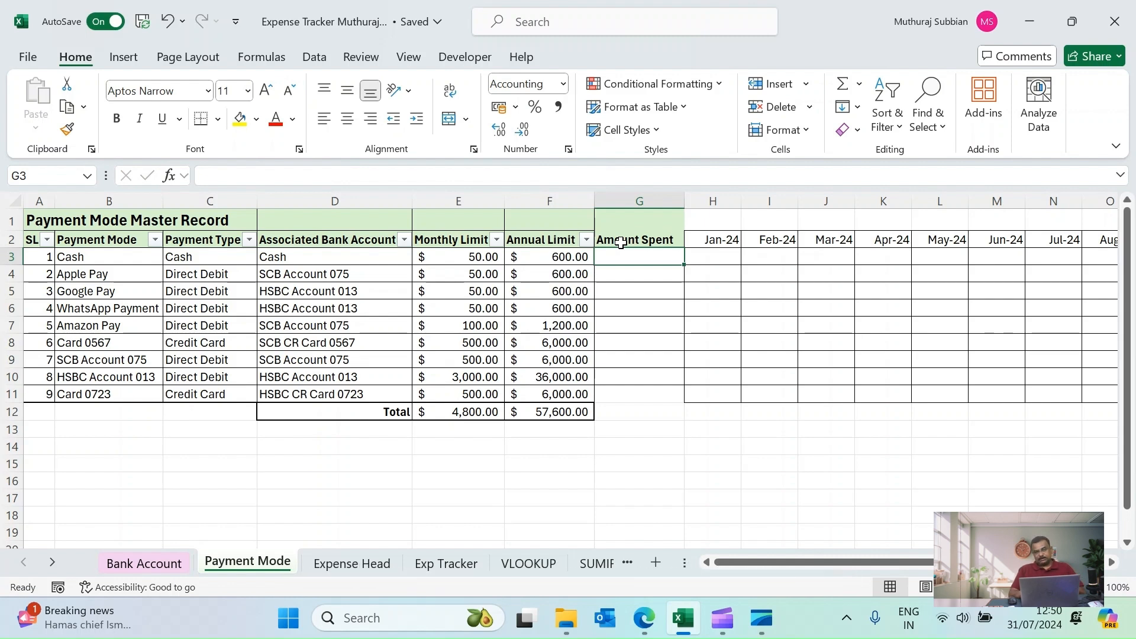
Step: Start a SUMIFS formula in G3 with the Exp Tracker sheet's amounts H3:H18 as the sum range
type("=")
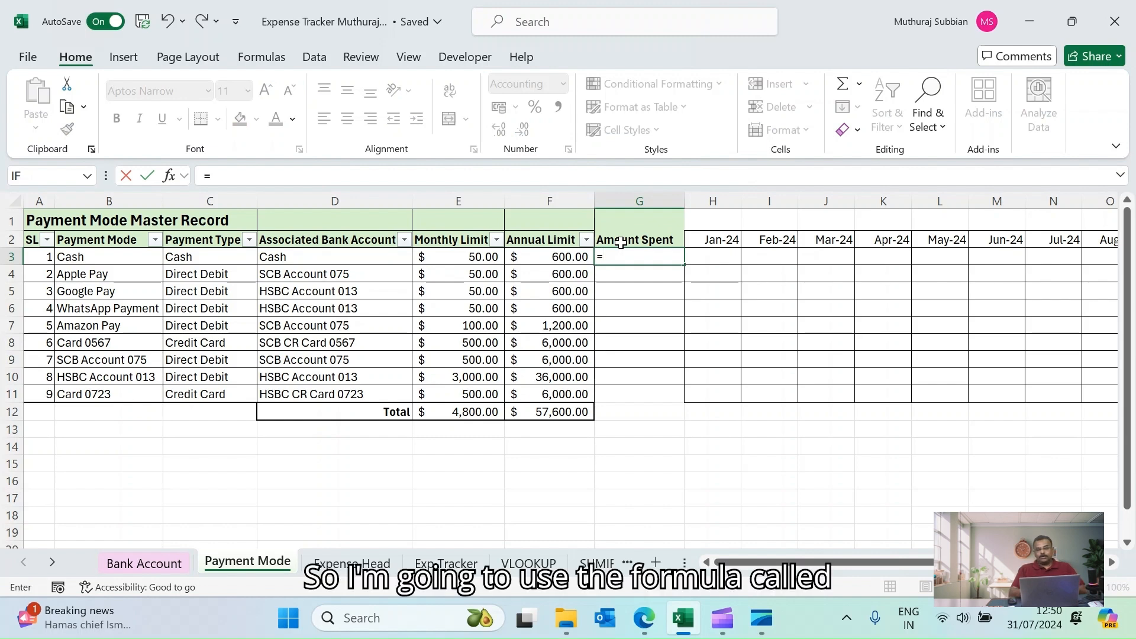
type("sumif")
key("Down")
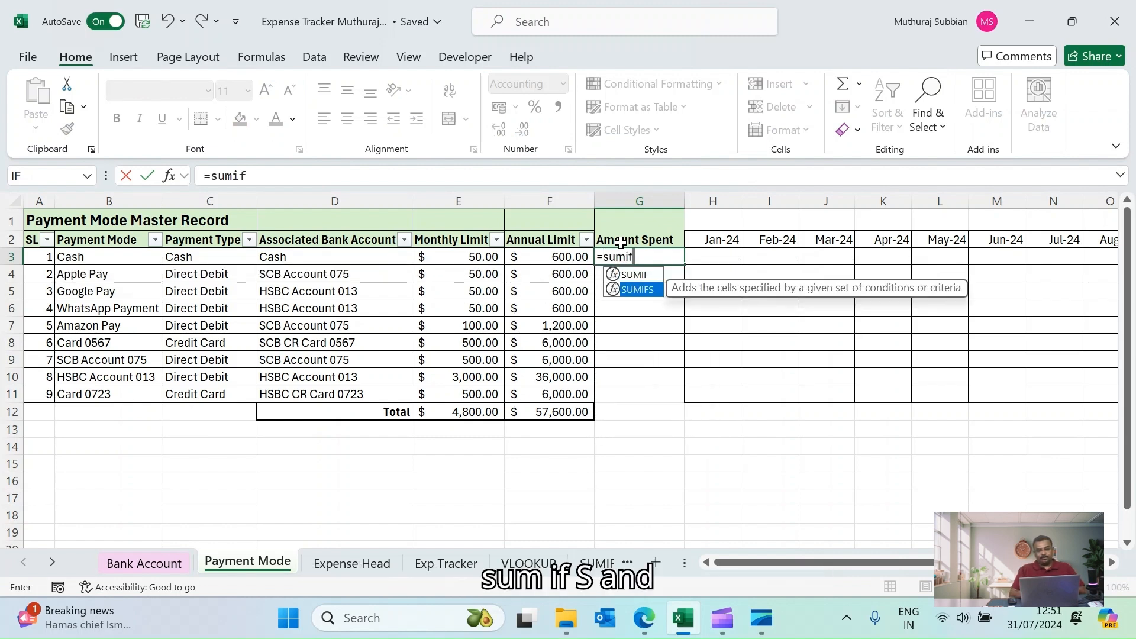
key("Tab")
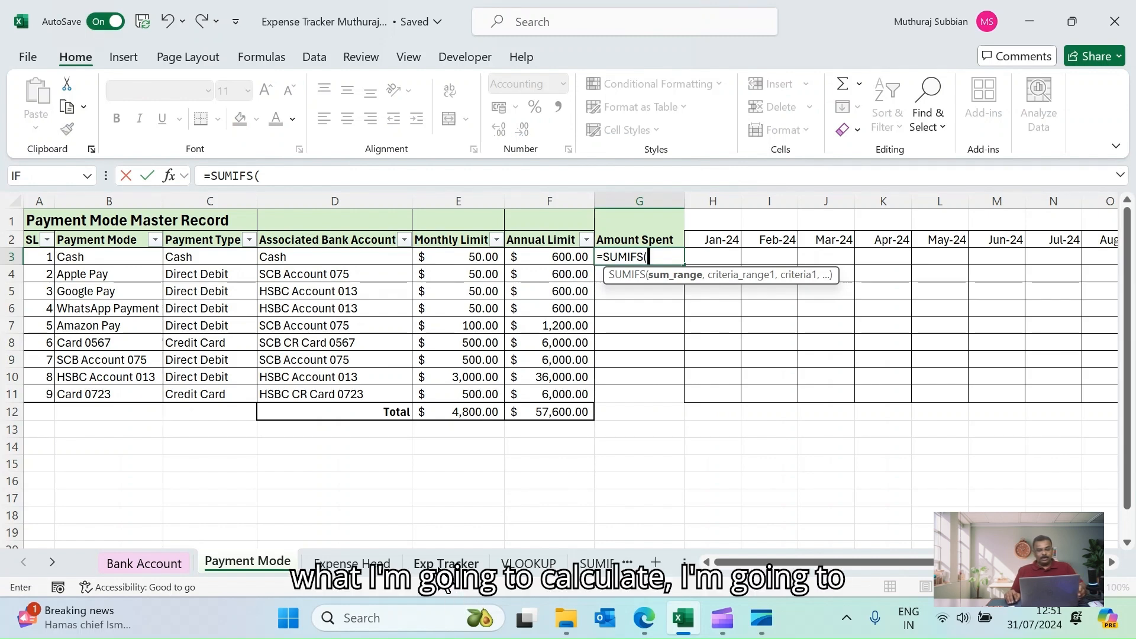
left_click(446, 562)
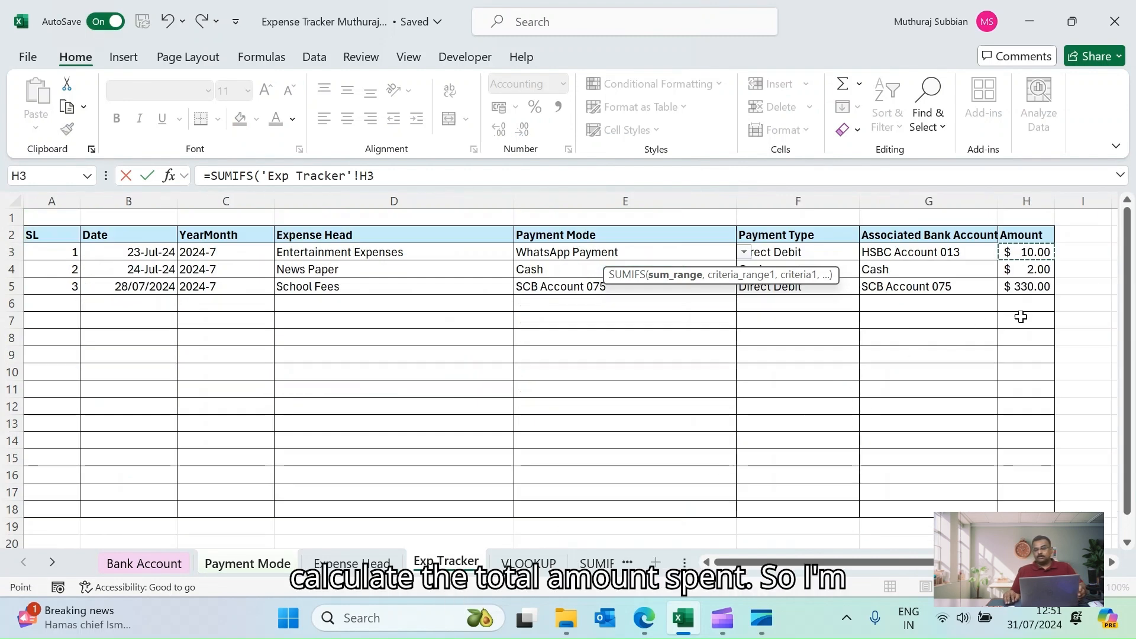
left_click(1025, 509, "shift")
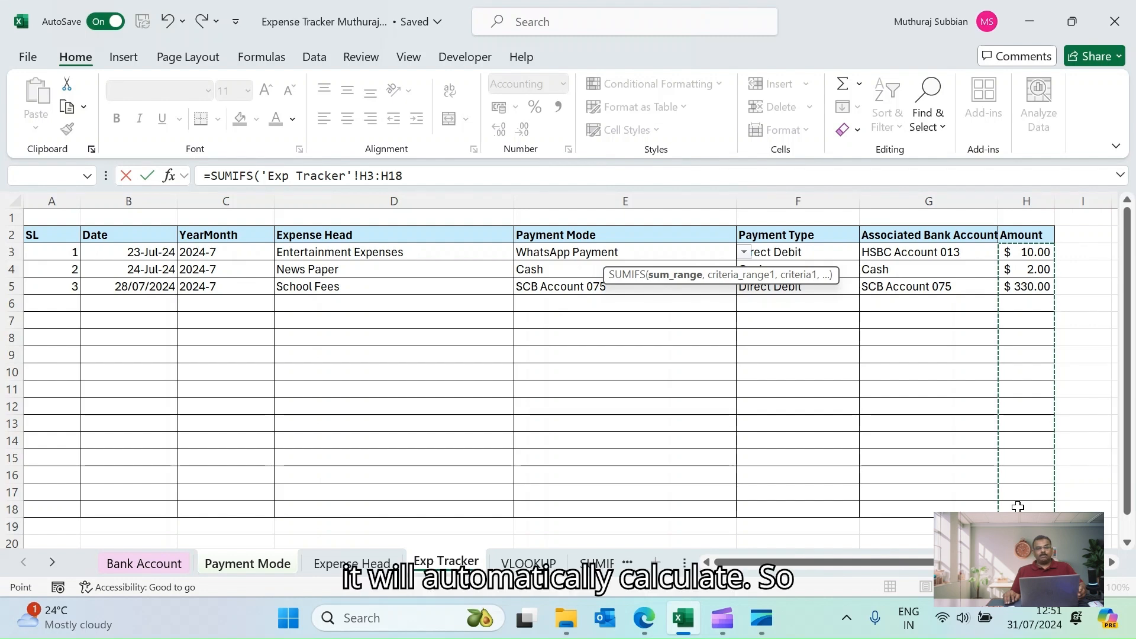
Step: Complete the SUMIFS formula with Exp Tracker payment modes E3:E18 as the criteria range and "Cash" as the criterion
left_click(419, 176)
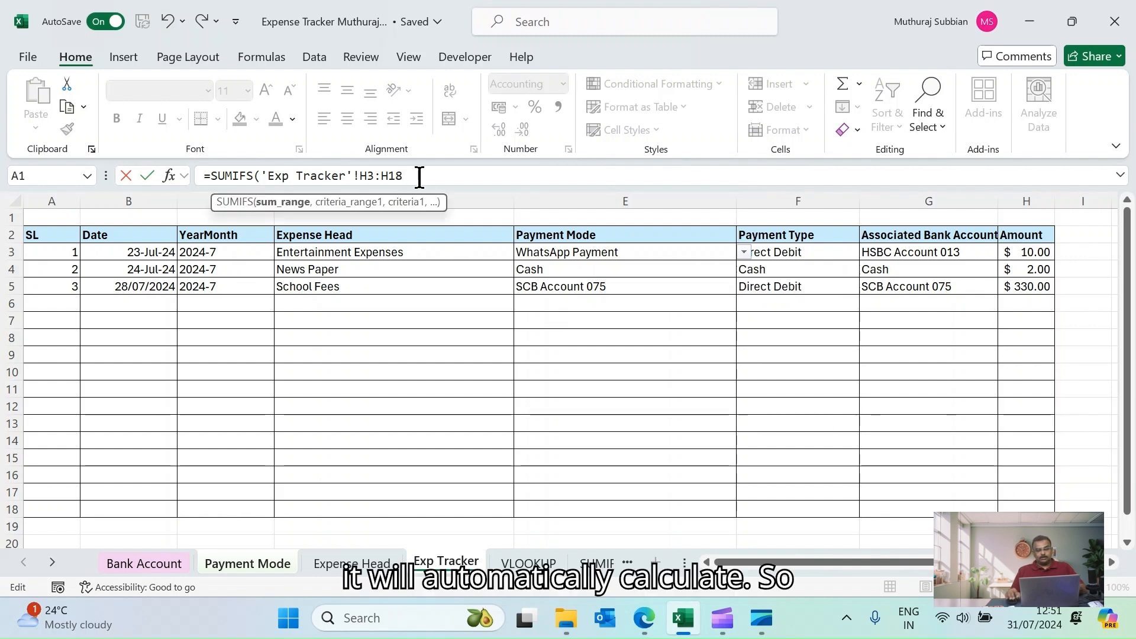
type(",")
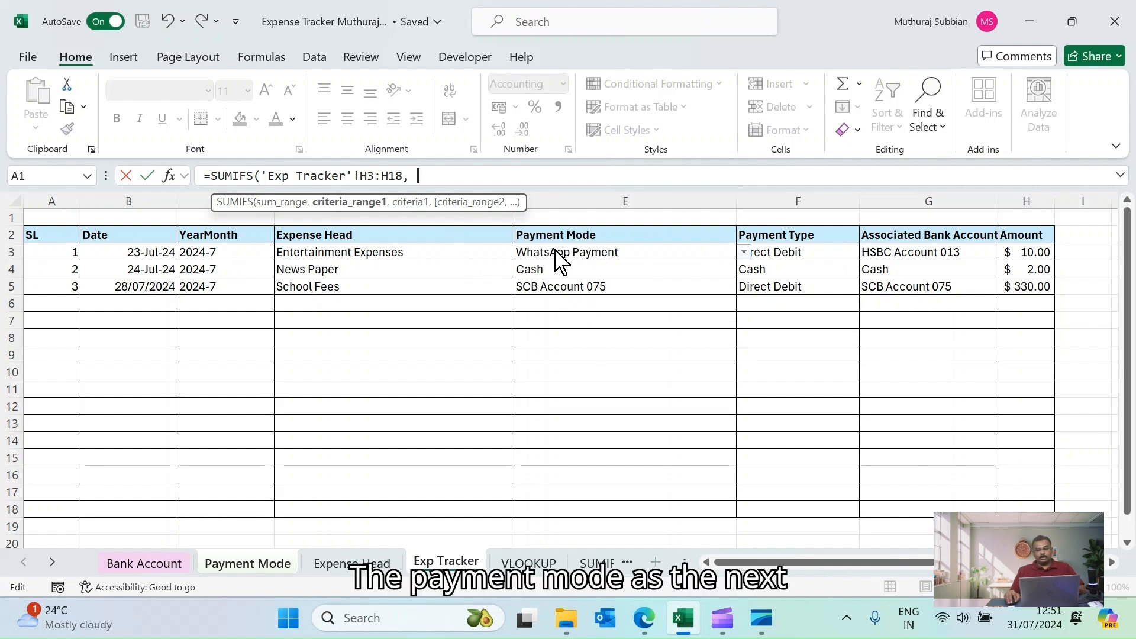
left_click(641, 289)
left_click_drag(573, 512, 570, 257)
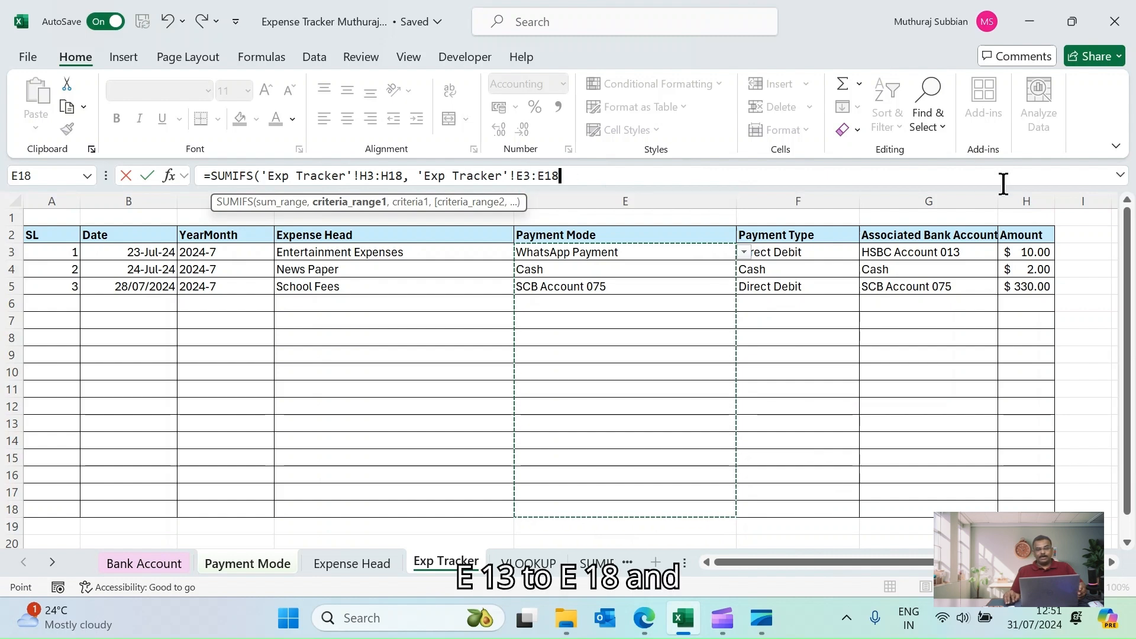
type(",")
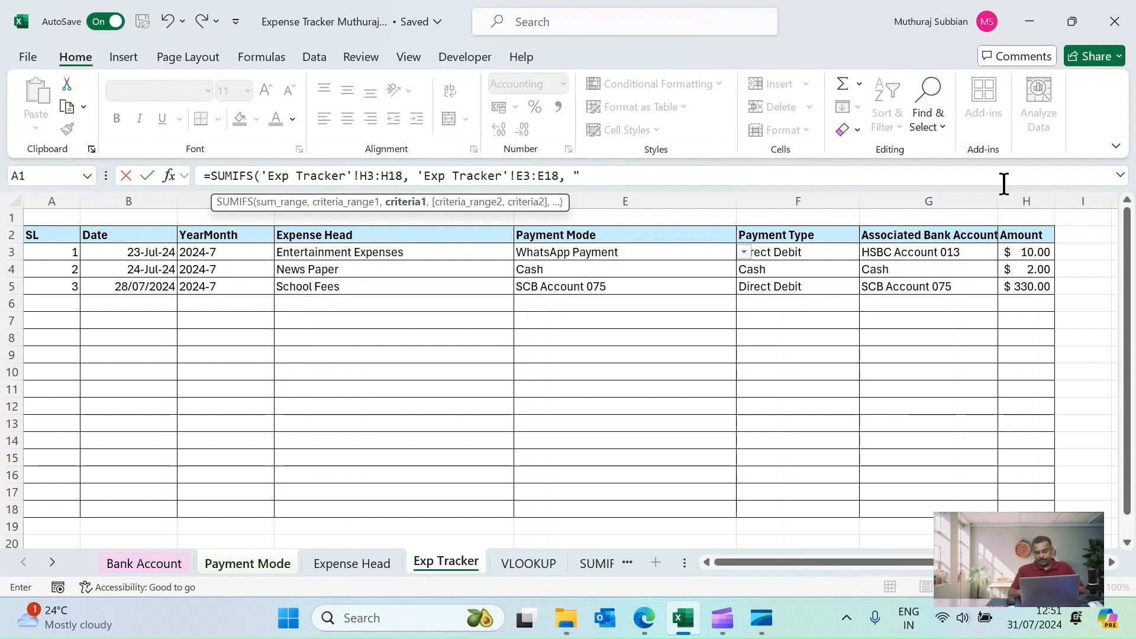
type("\"Cash")
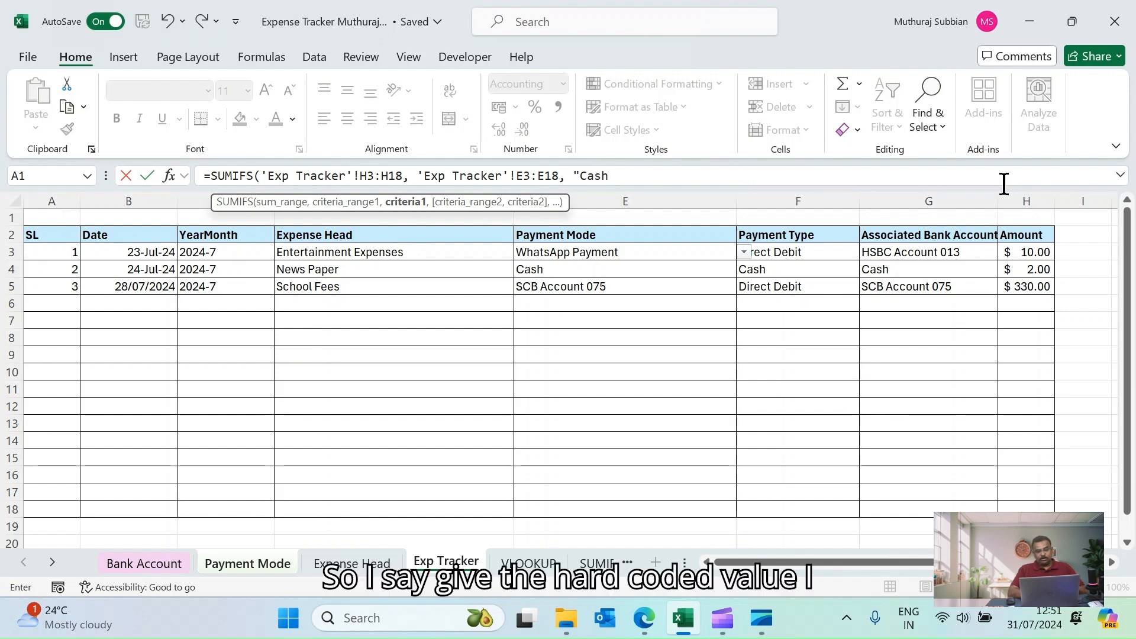
type("\")")
key("Return")
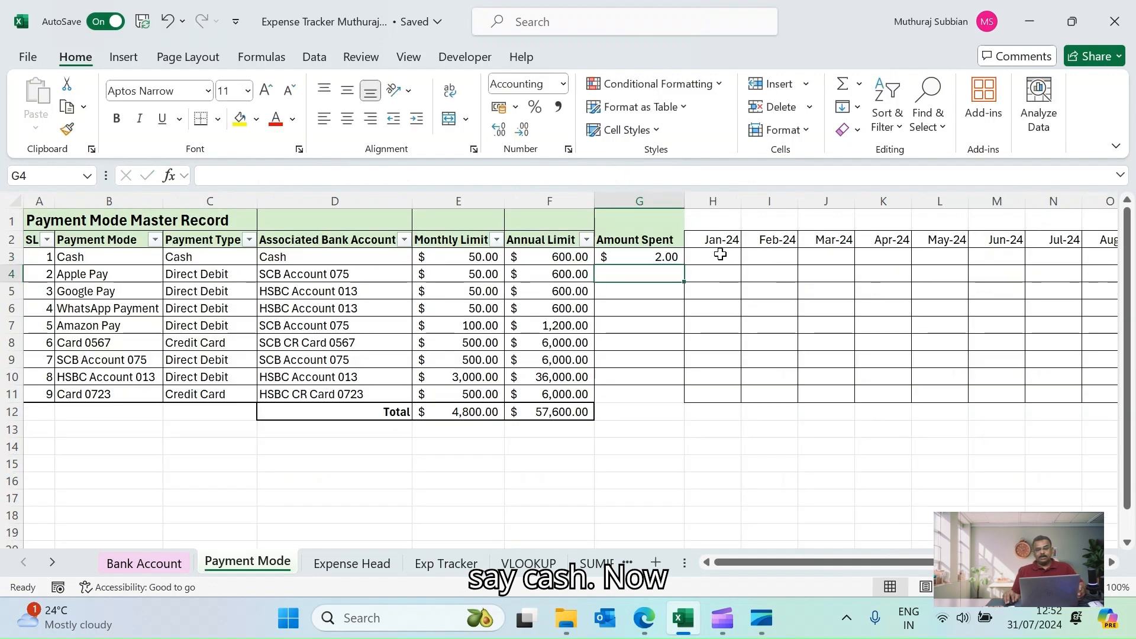
Step: Check the G3 result against the payment type, bank account and amount of the cash entry on the Exp Tracker sheet
left_click(651, 259)
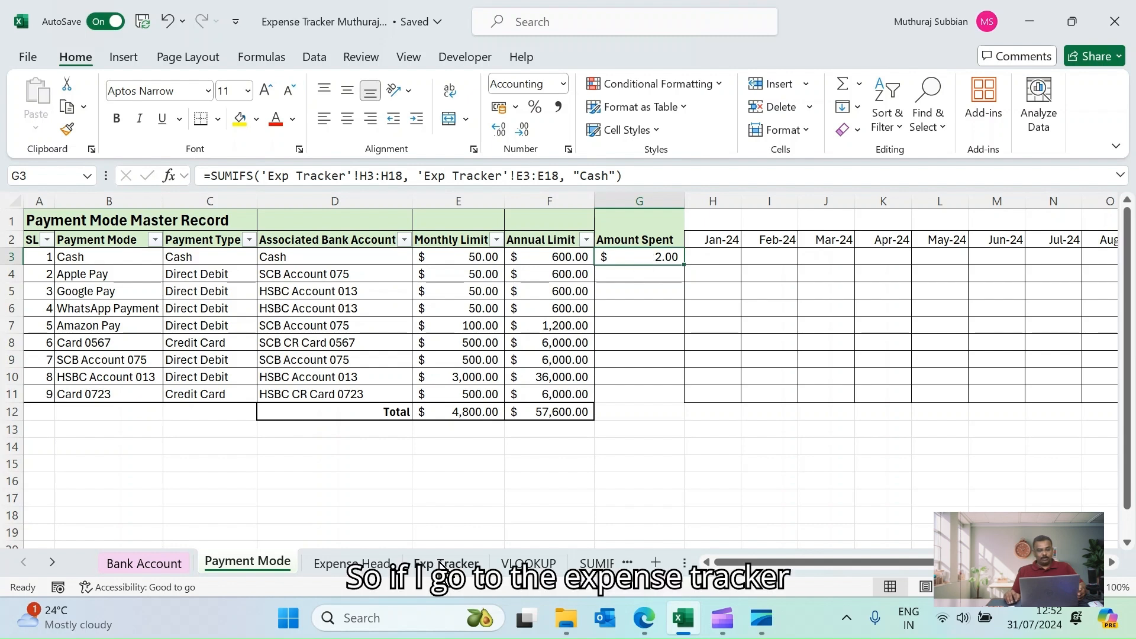
left_click(463, 562)
left_click(781, 269)
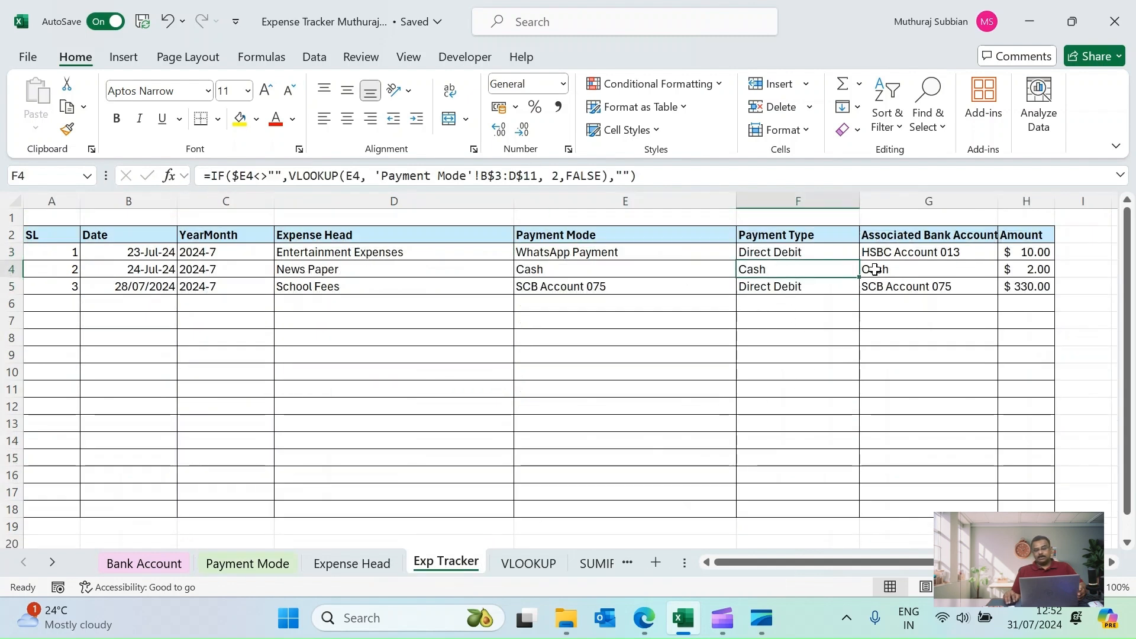
left_click(905, 269)
left_click(1029, 270)
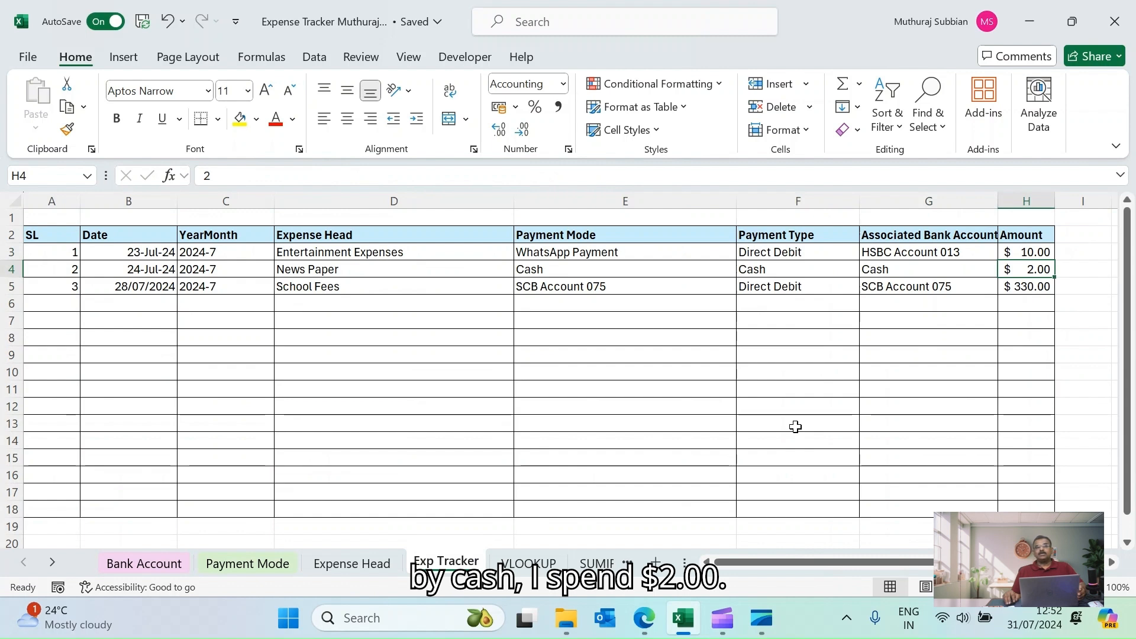
Step: Replace the hard-coded "Cash" criterion in the G3 formula on the Payment Mode sheet with a reference to B3
left_click(247, 562)
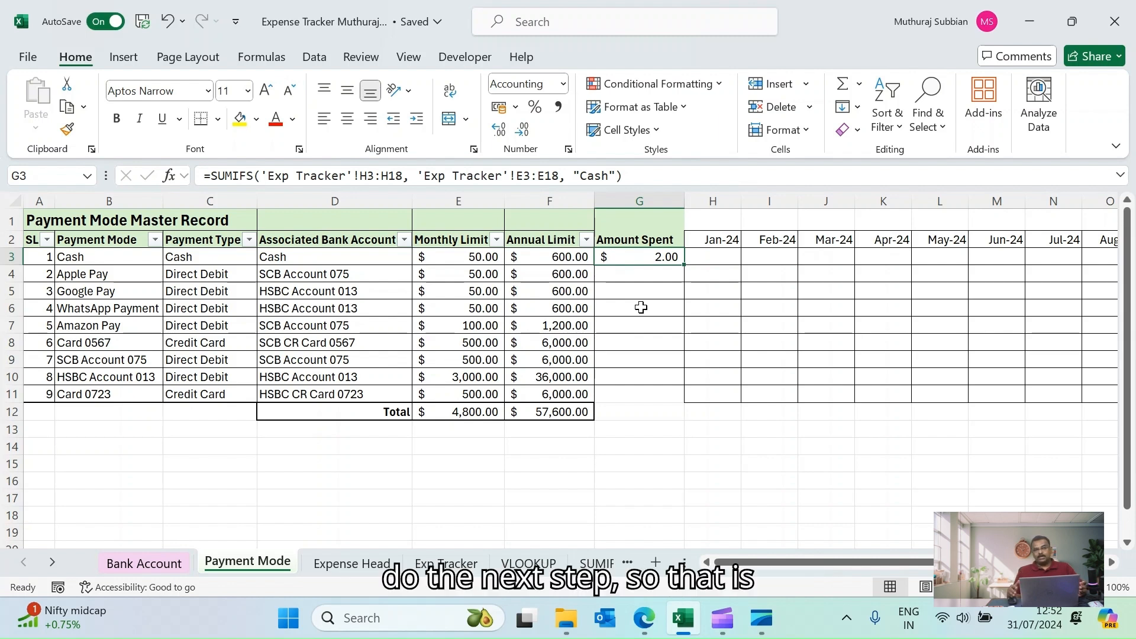
left_click(617, 175)
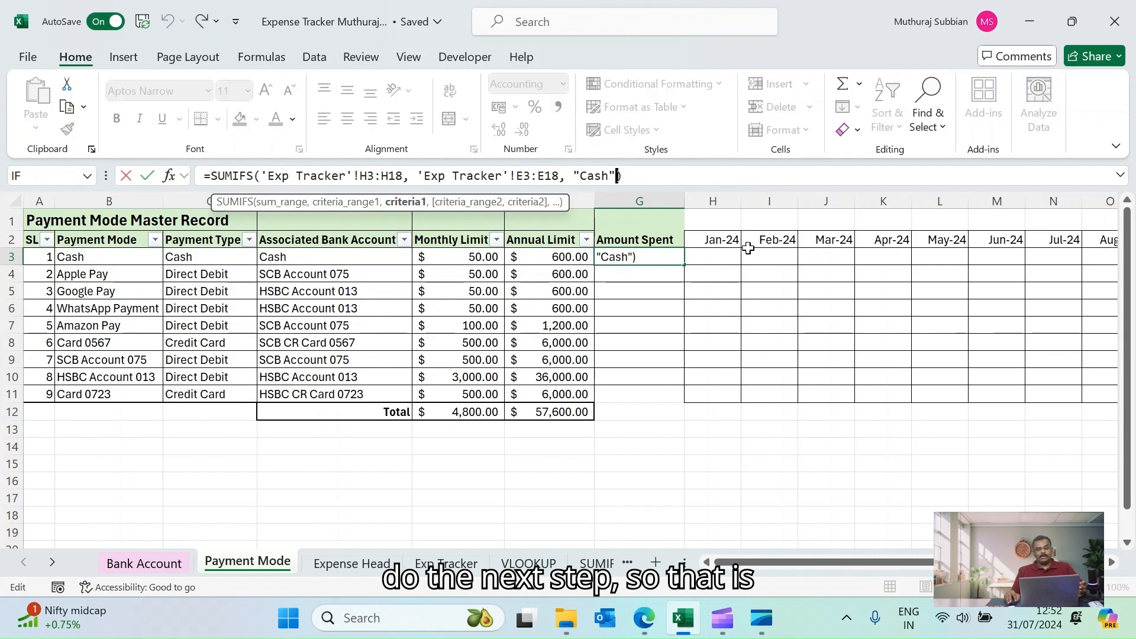
key("BackSpace")
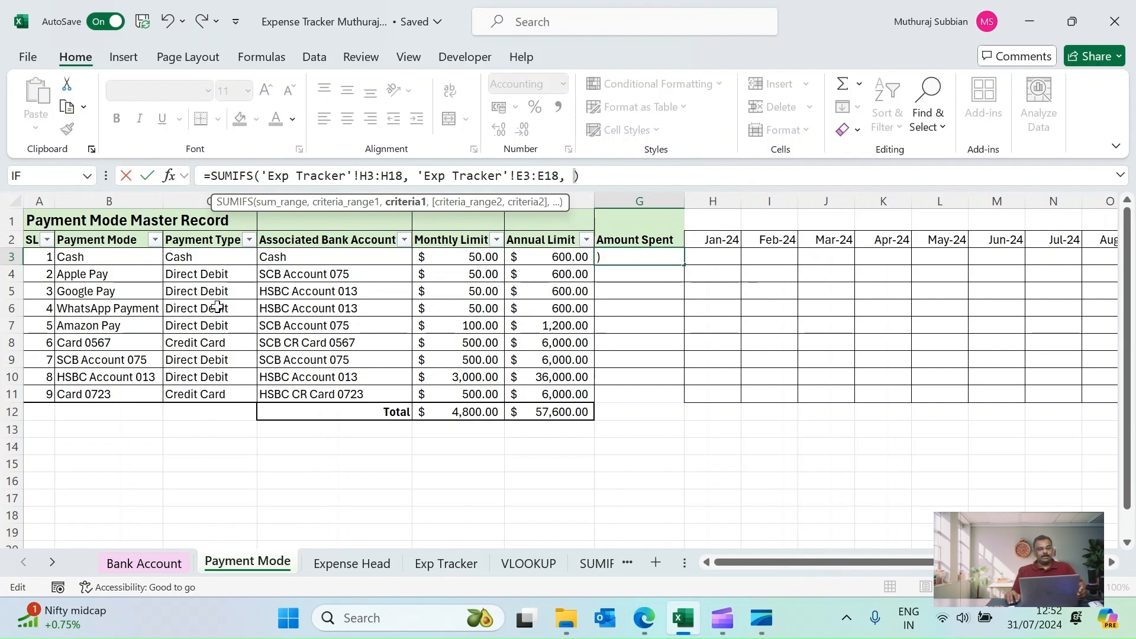
left_click(86, 258)
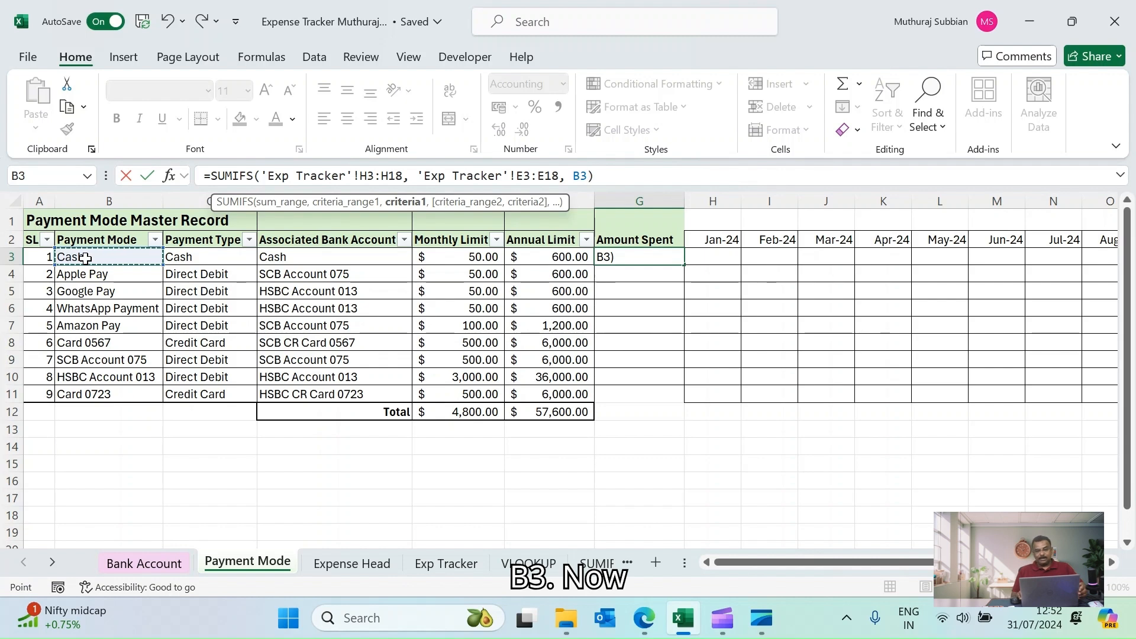
key("Return")
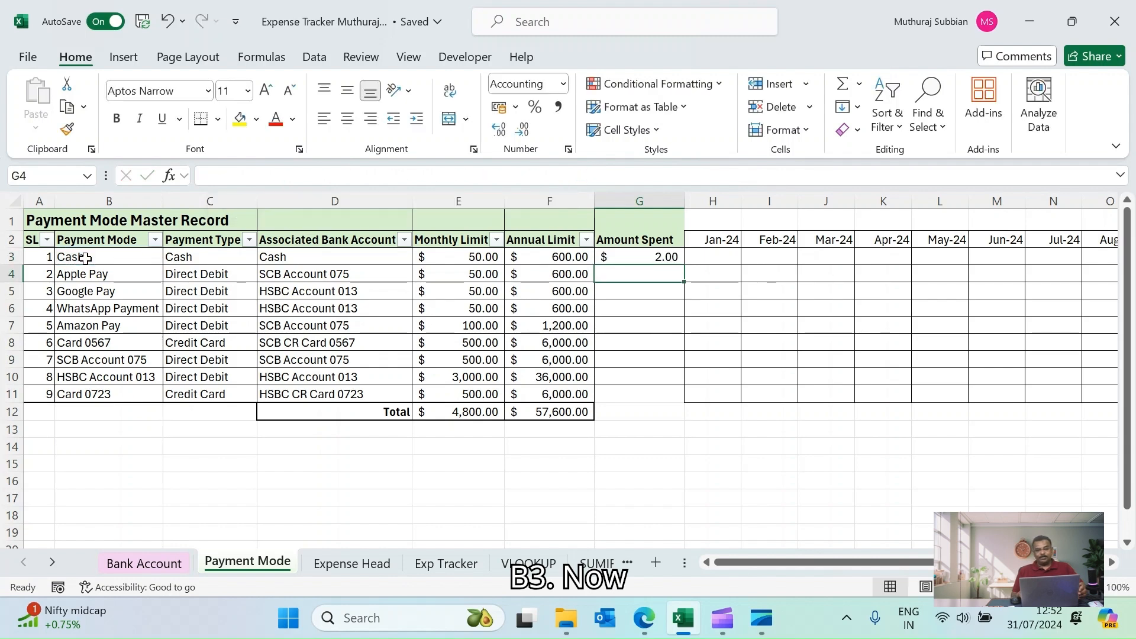
Step: Compare the result of the B3-based formula in G3 with the cash amount on the Exp Tracker sheet
left_click(618, 255)
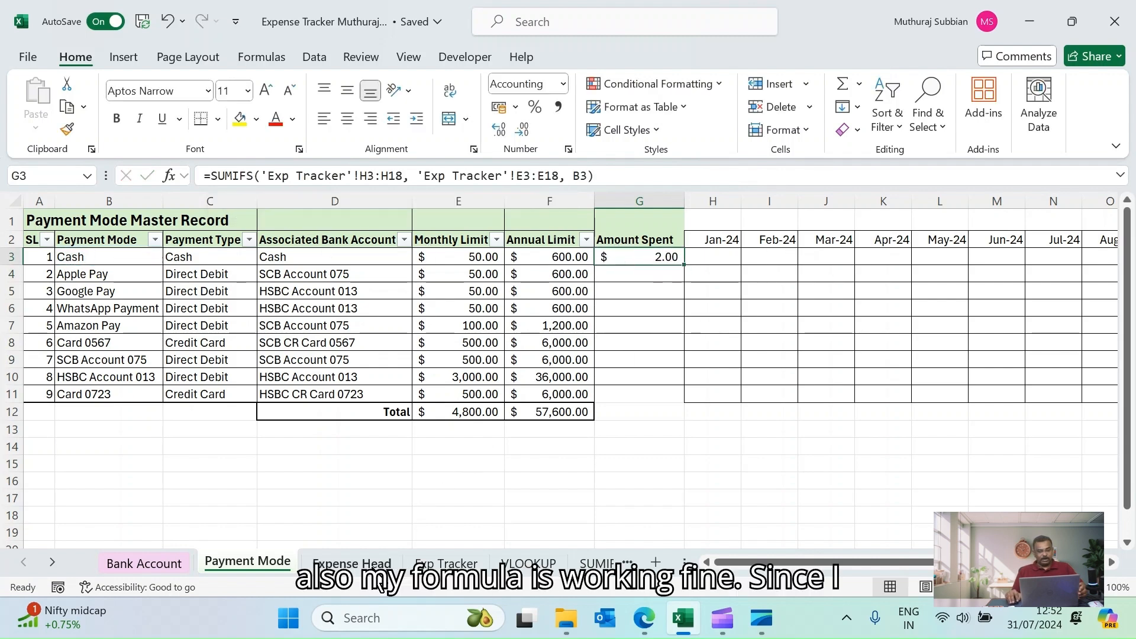
left_click(446, 562)
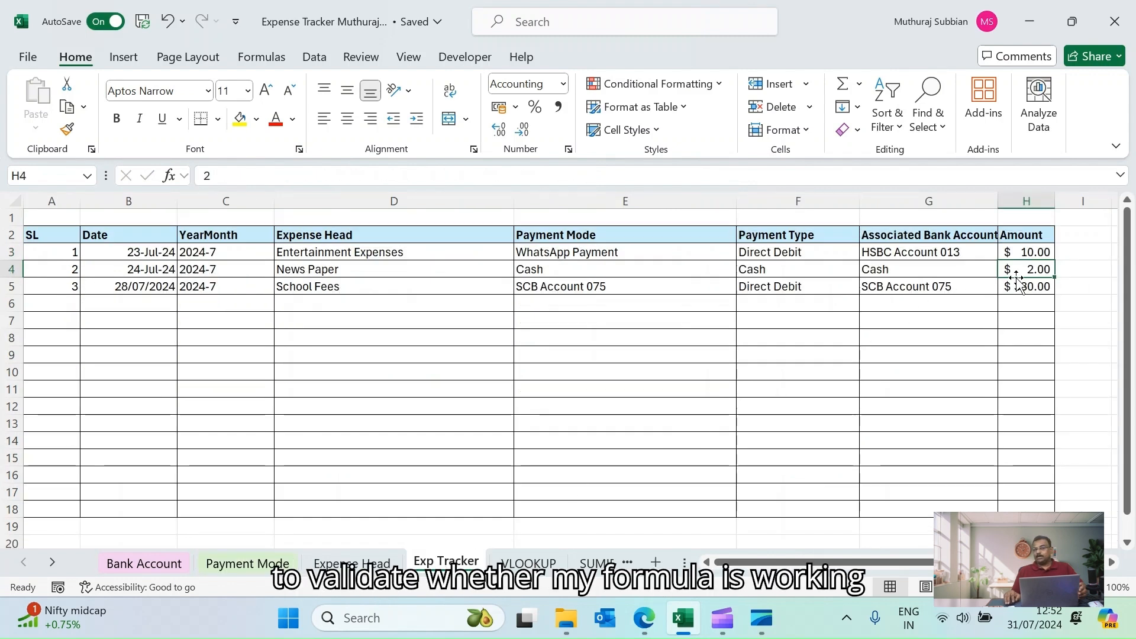
left_click(248, 562)
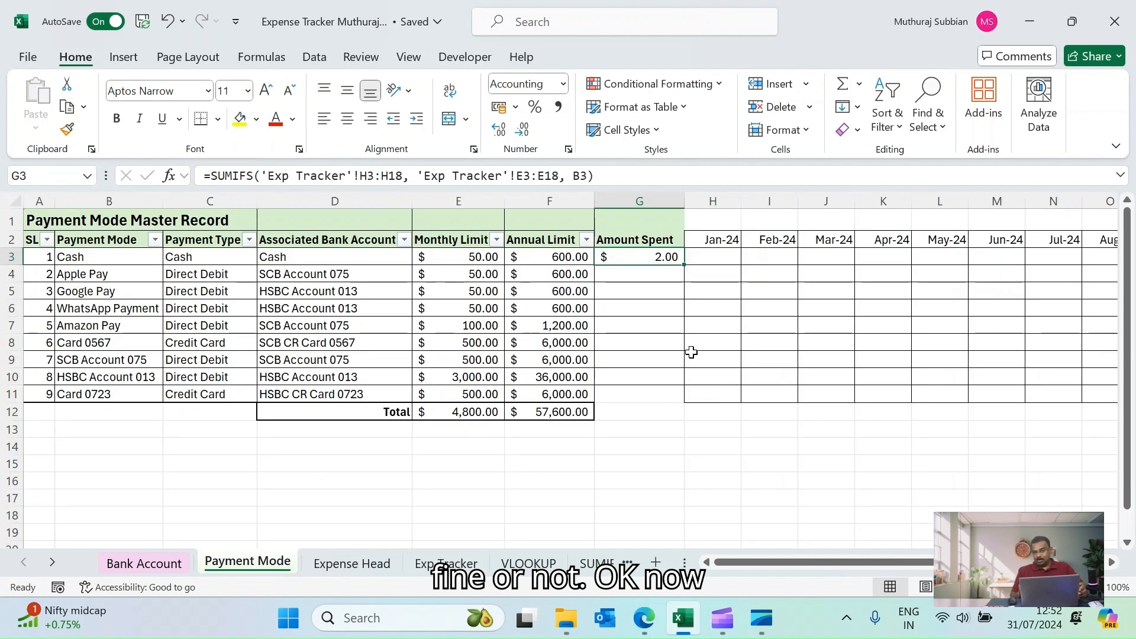
Step: Copy the SUMIFS formula from G3 into G4 for Apple Pay
left_click(637, 276)
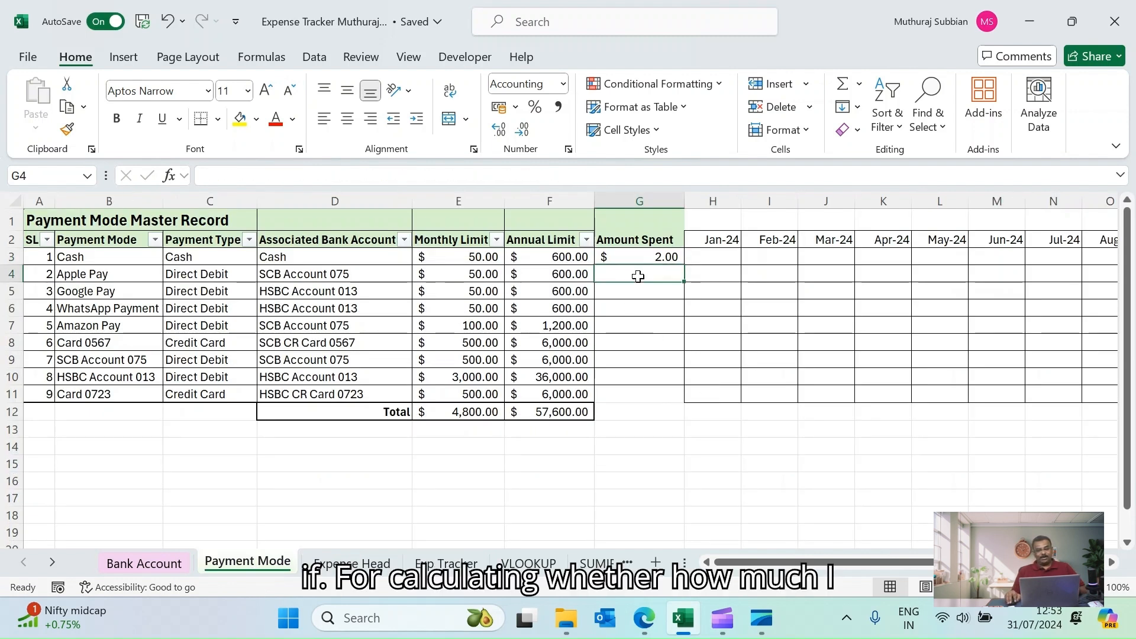
left_click(637, 290)
left_click(640, 256)
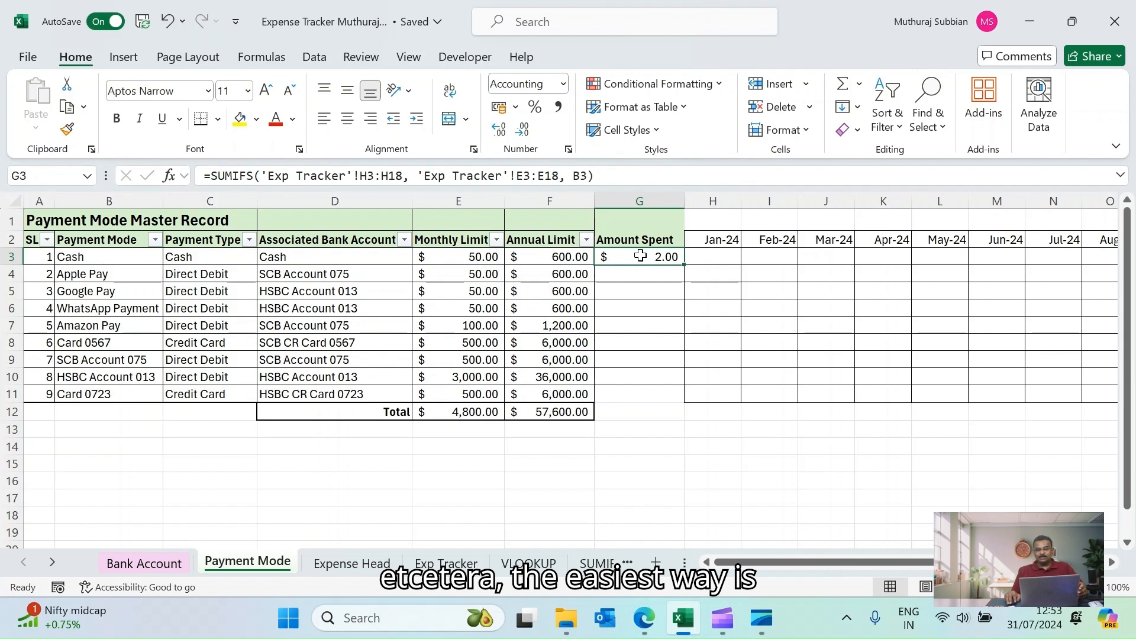
key("ctrl+c")
key("Down")
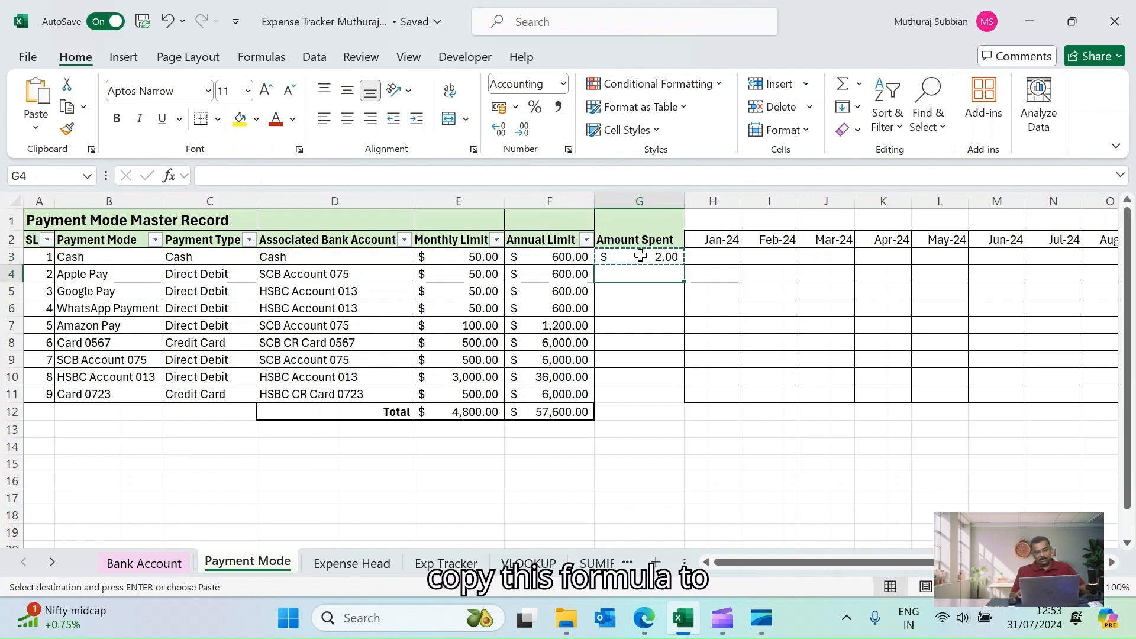
key("ctrl+v")
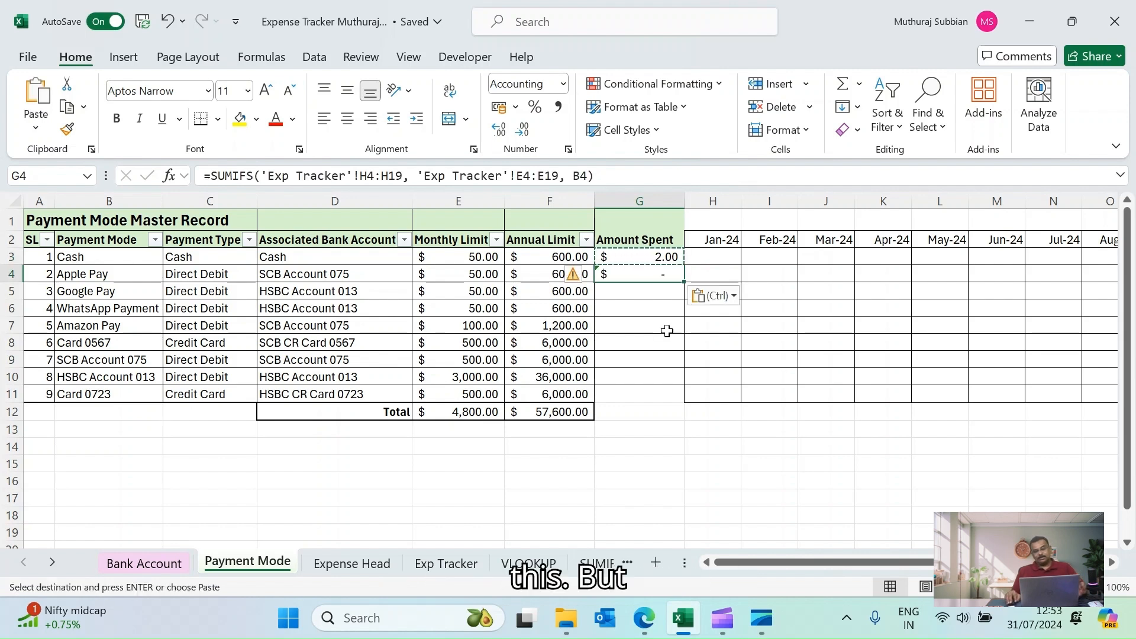
Step: Compare the row references in the G3 formula with those in the copied G4 formula
left_click(632, 256)
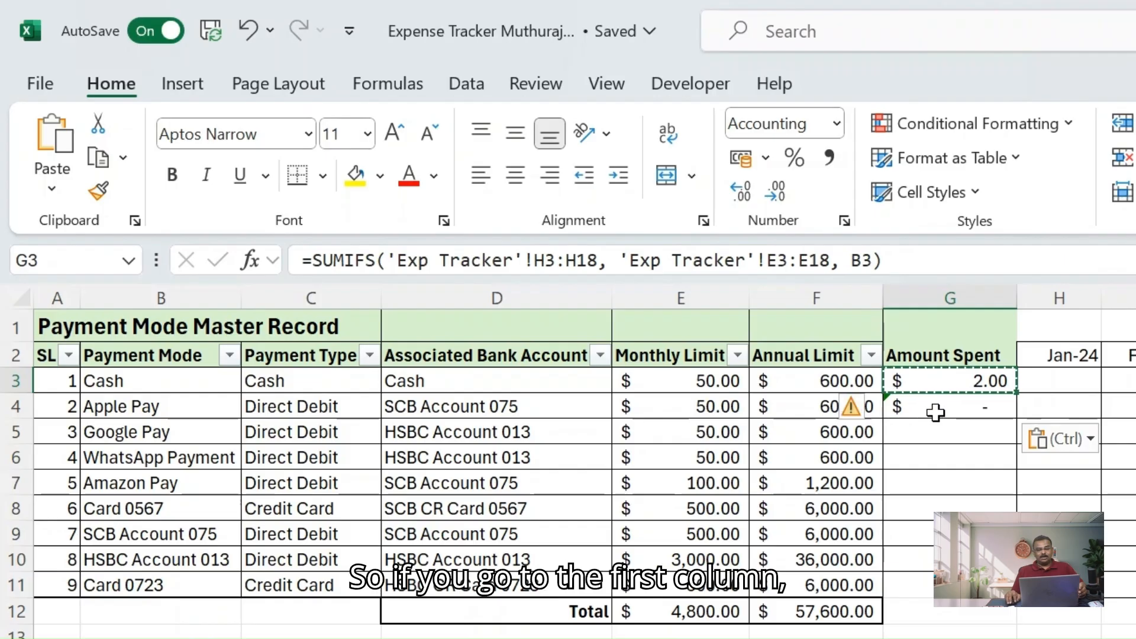
left_click(630, 277)
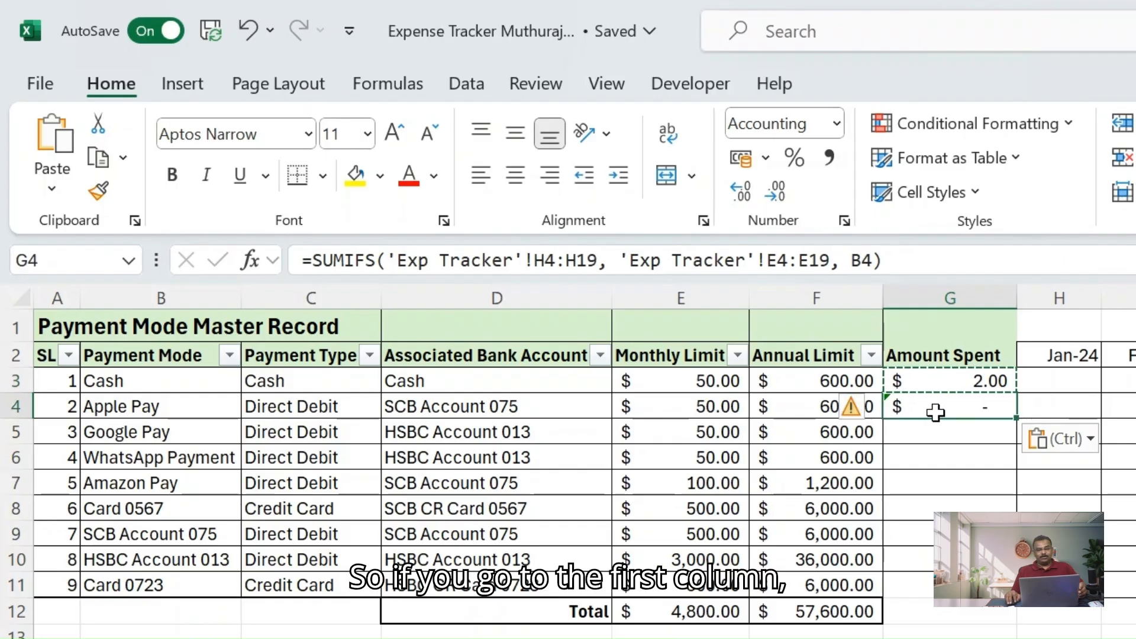
left_click(938, 377)
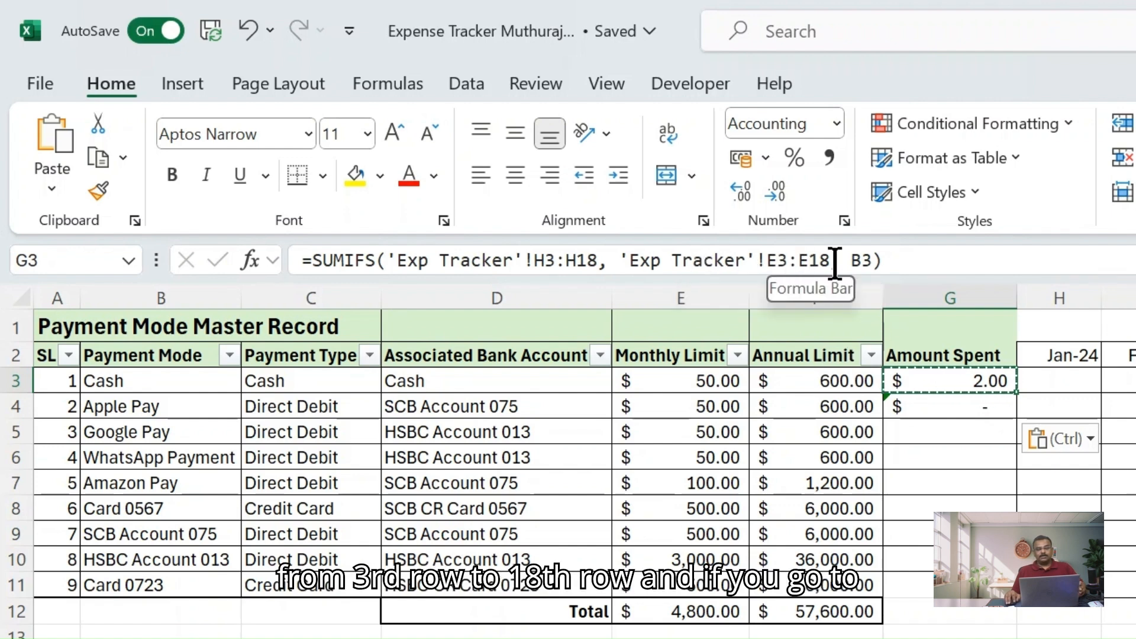
left_click(930, 407)
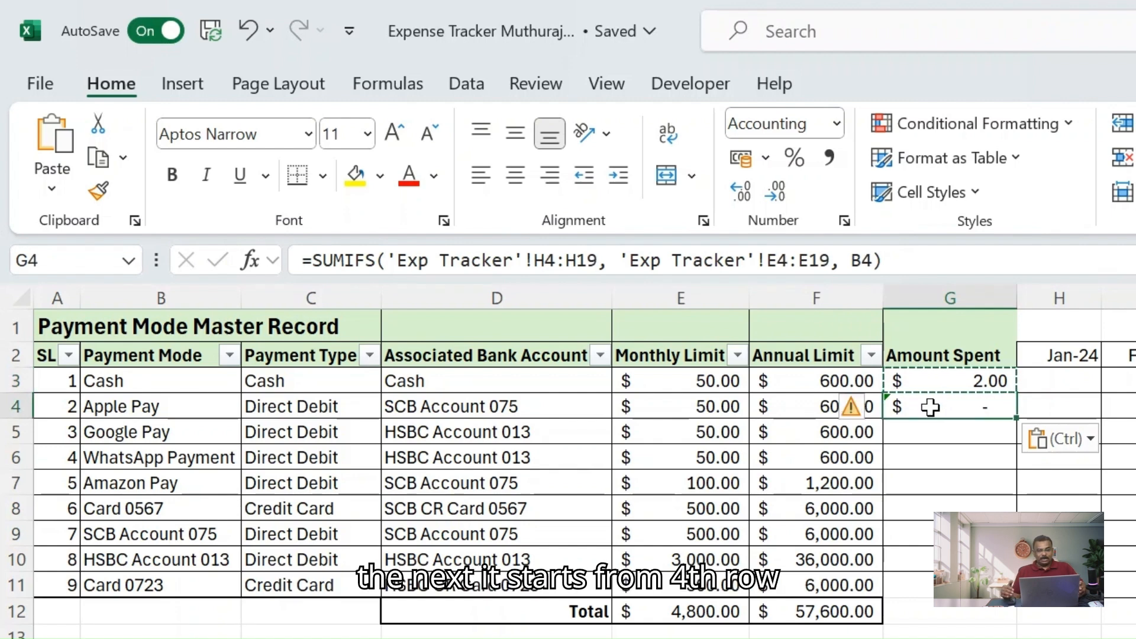
left_click(941, 387)
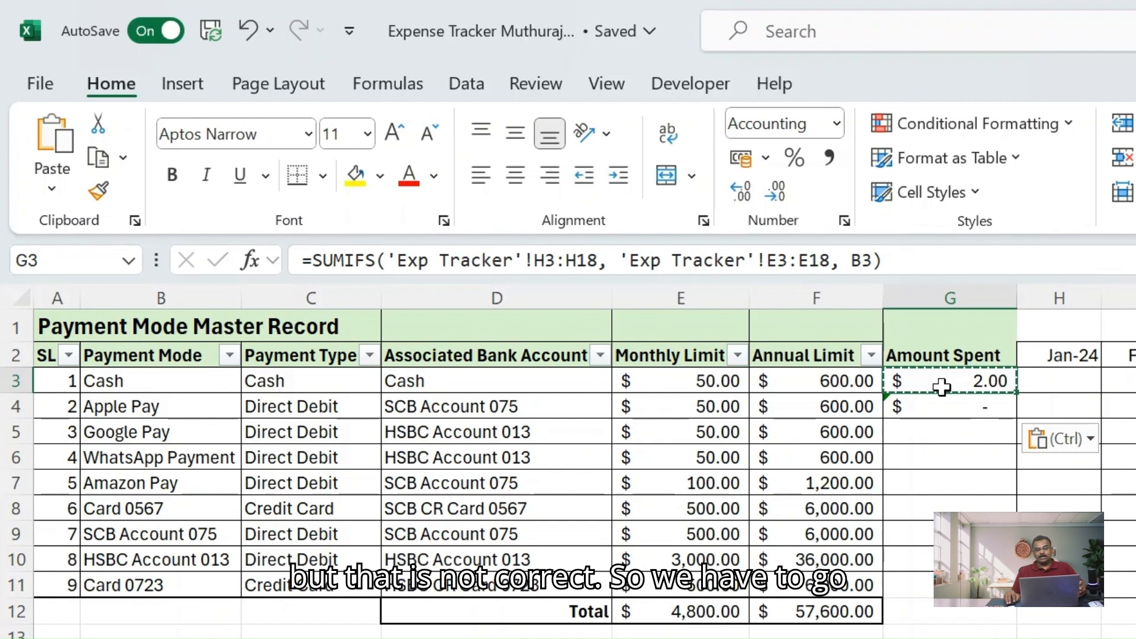
Step: Lock the row references in the G3 SUMIFS formula, making the ranges H$3:H$18 and E$3:E$18 on the Exp Tracker sheet
left_click(557, 261)
left_click(546, 259)
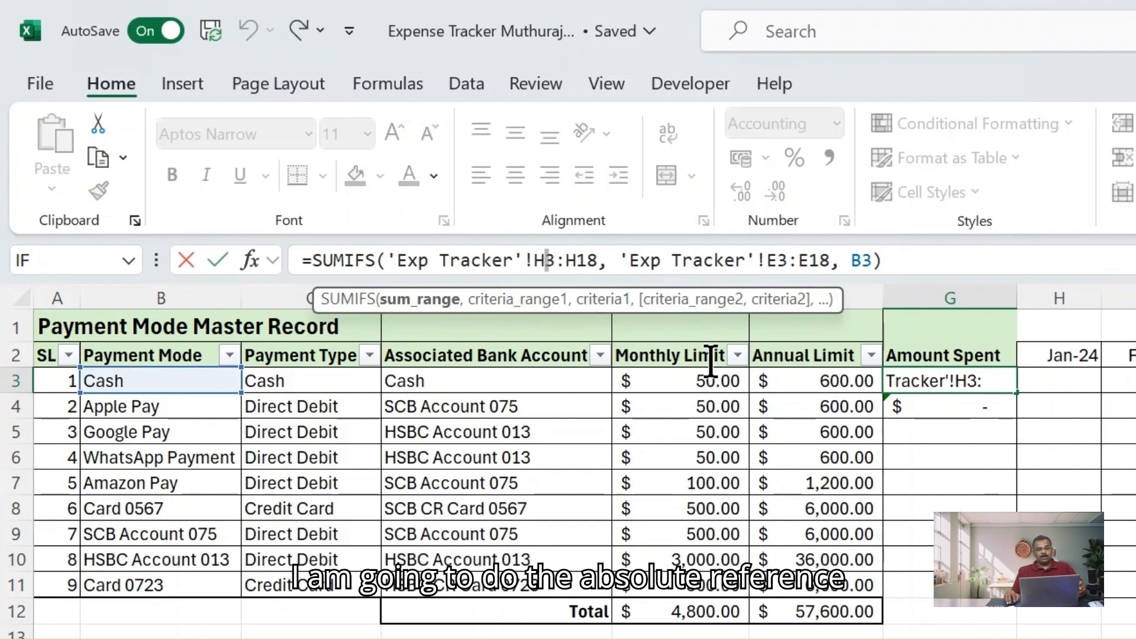
type("$")
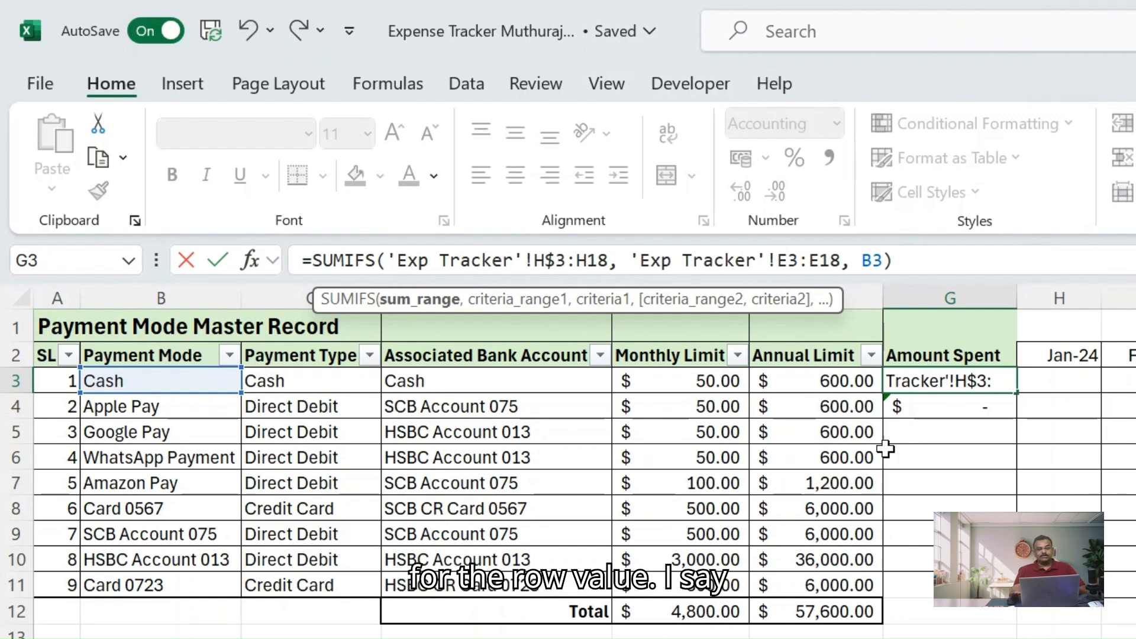
left_click(589, 260)
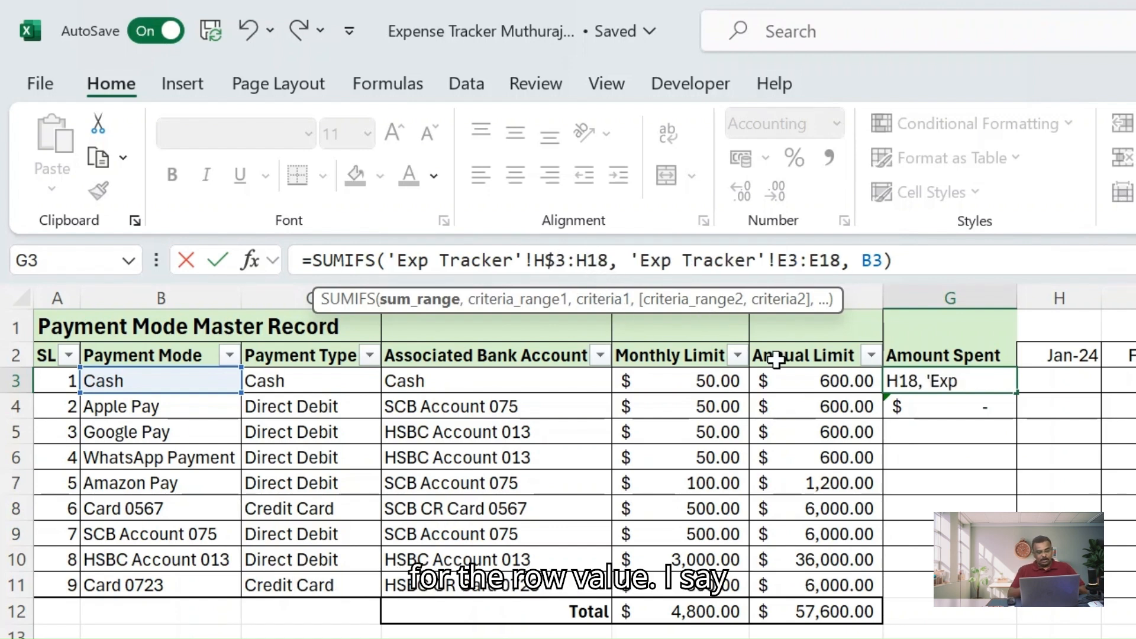
type("$")
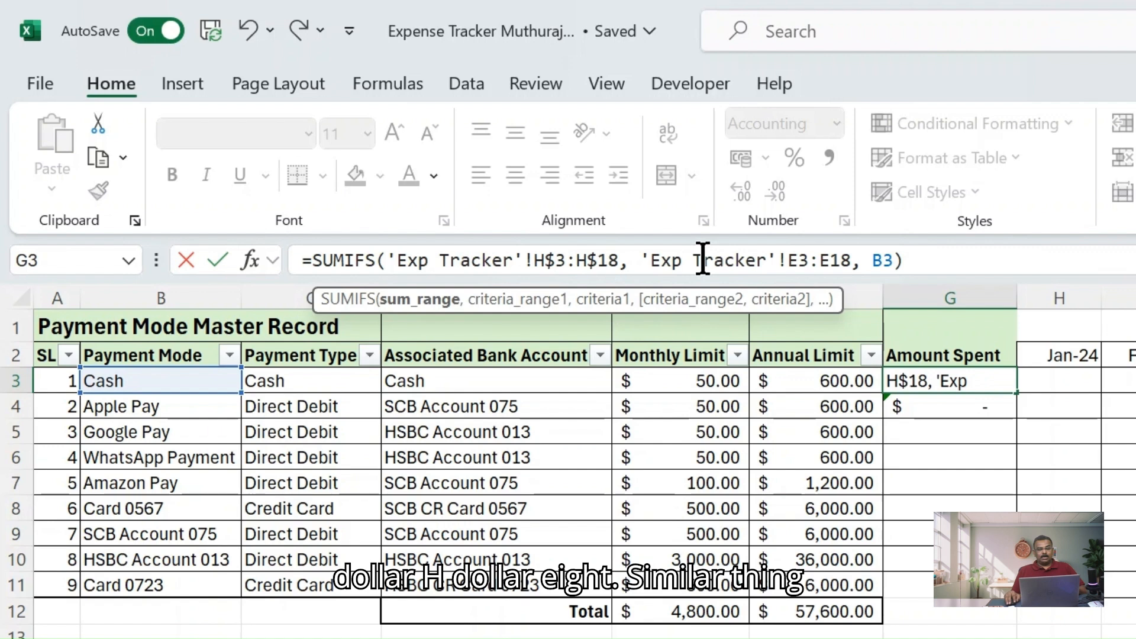
left_click(799, 260)
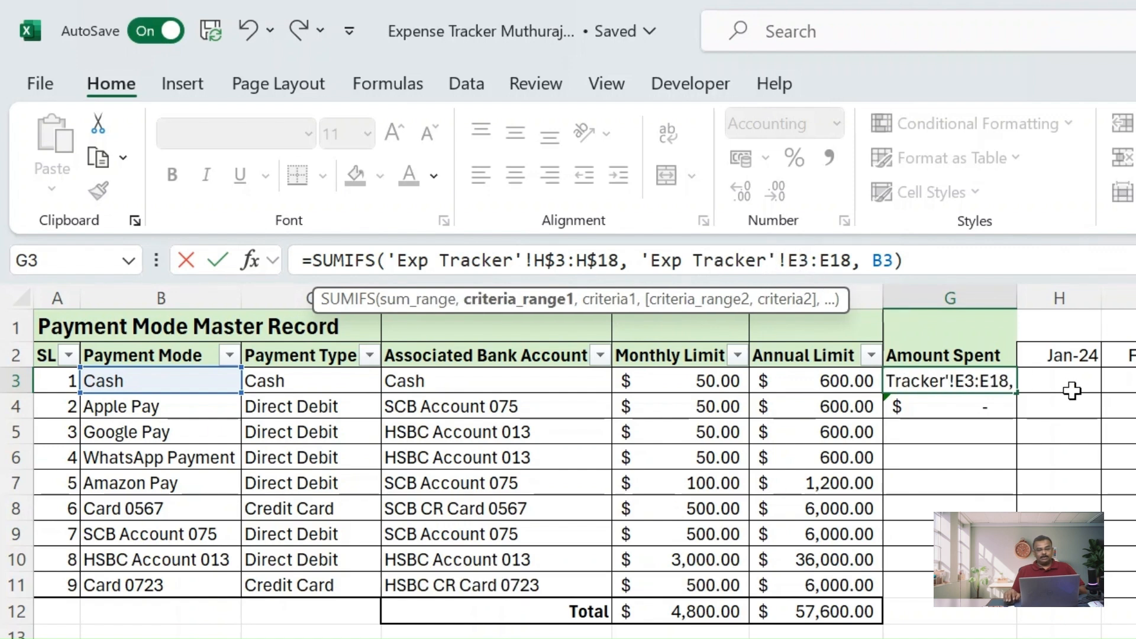
type("$")
left_click(842, 260)
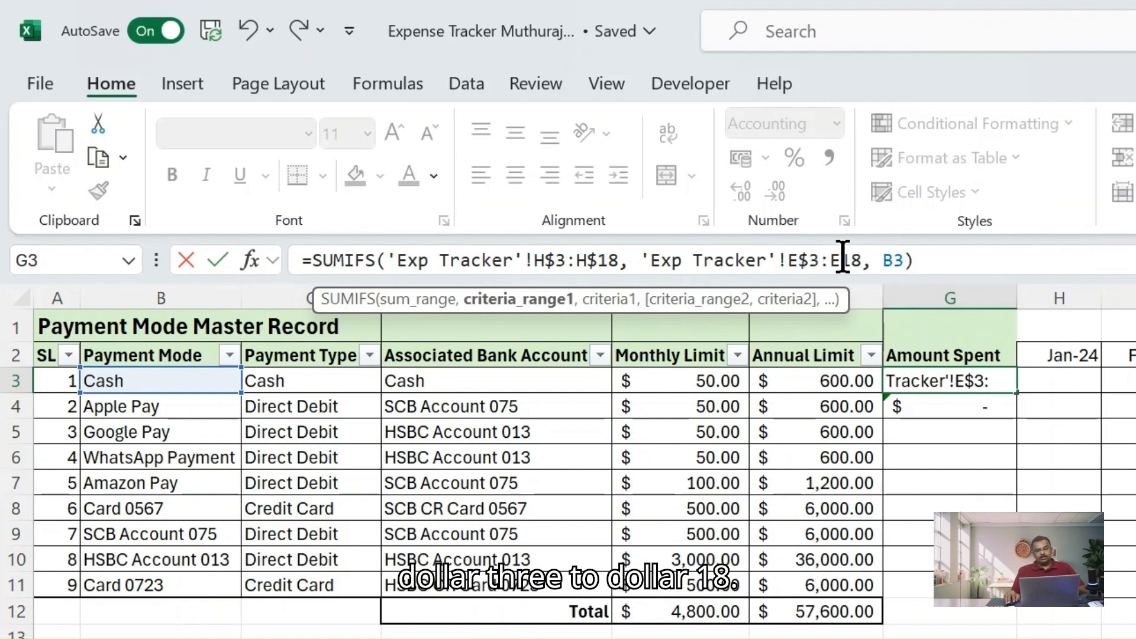
type("$")
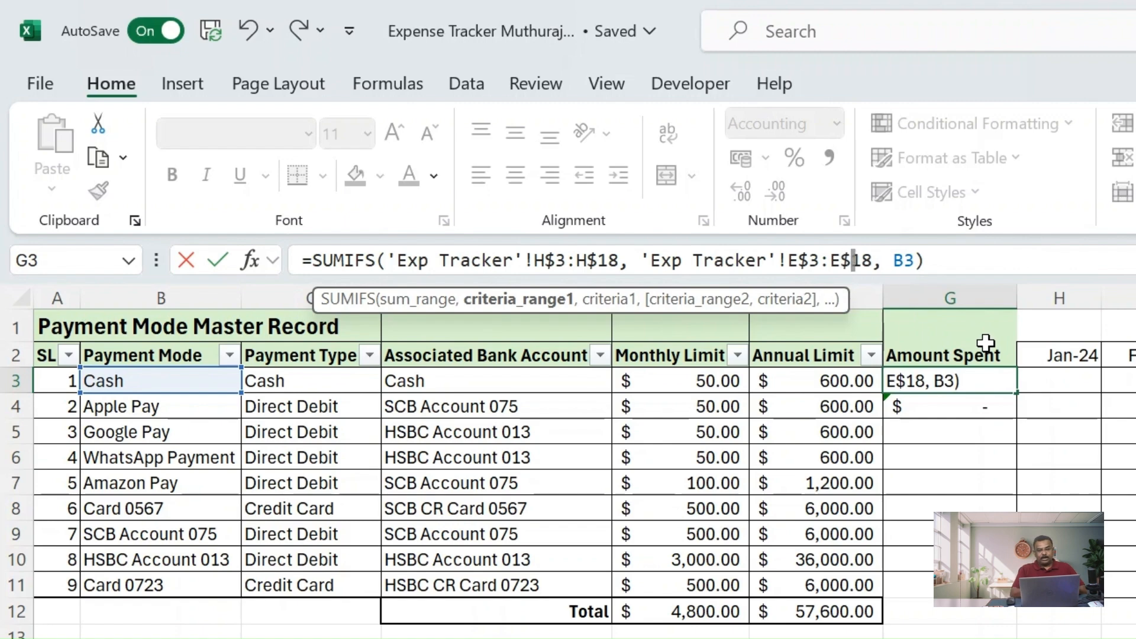
key("Return")
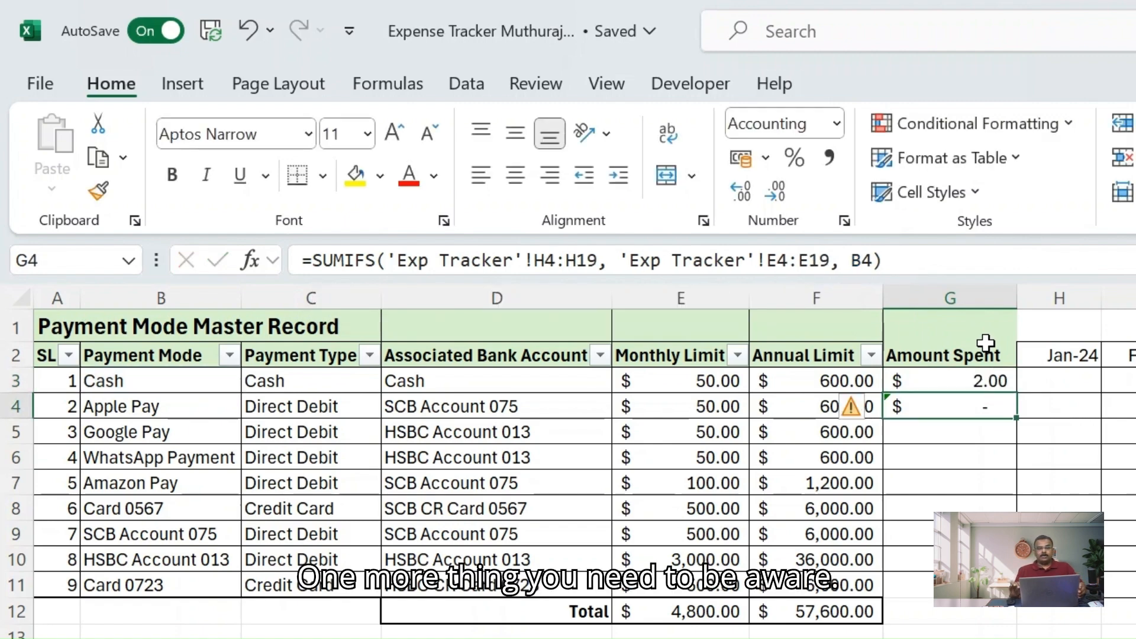
Step: Try ending the criteria range in the G3 formula at E$17, one row shorter than the sum range
left_click(972, 374)
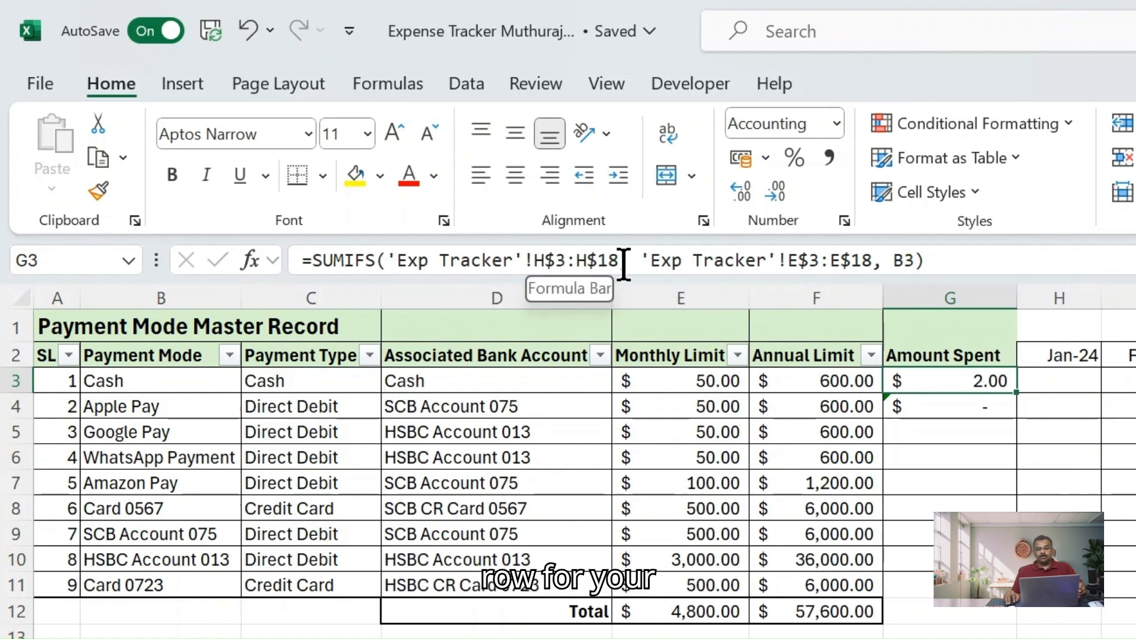
left_click(456, 265)
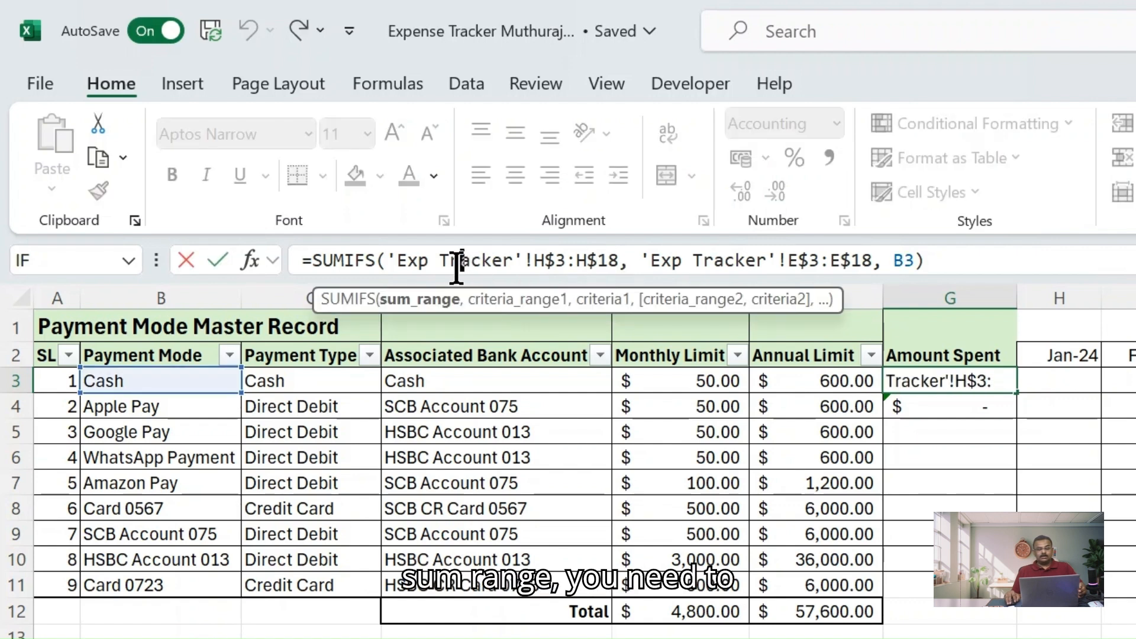
left_click(714, 260)
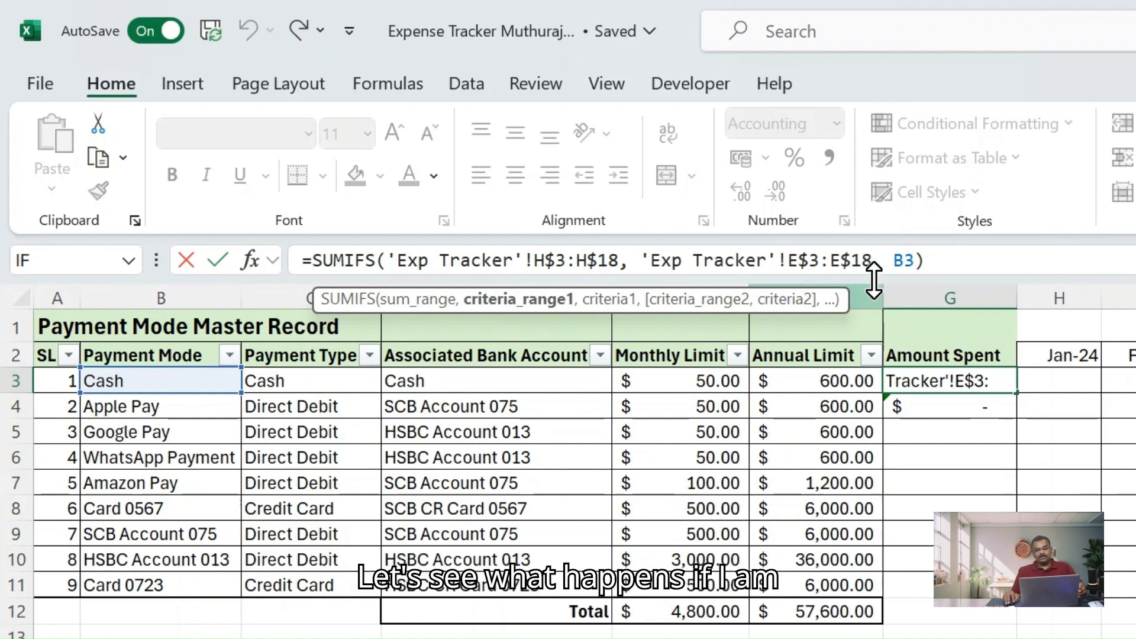
left_click(874, 260)
key("BackSpace")
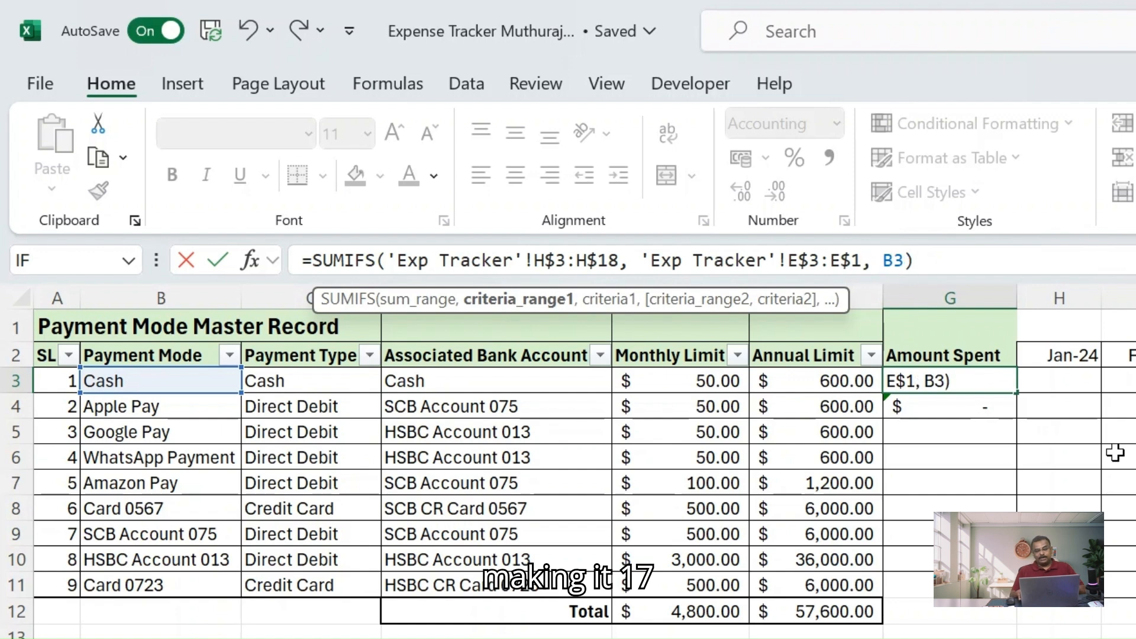
type("7")
key("Return")
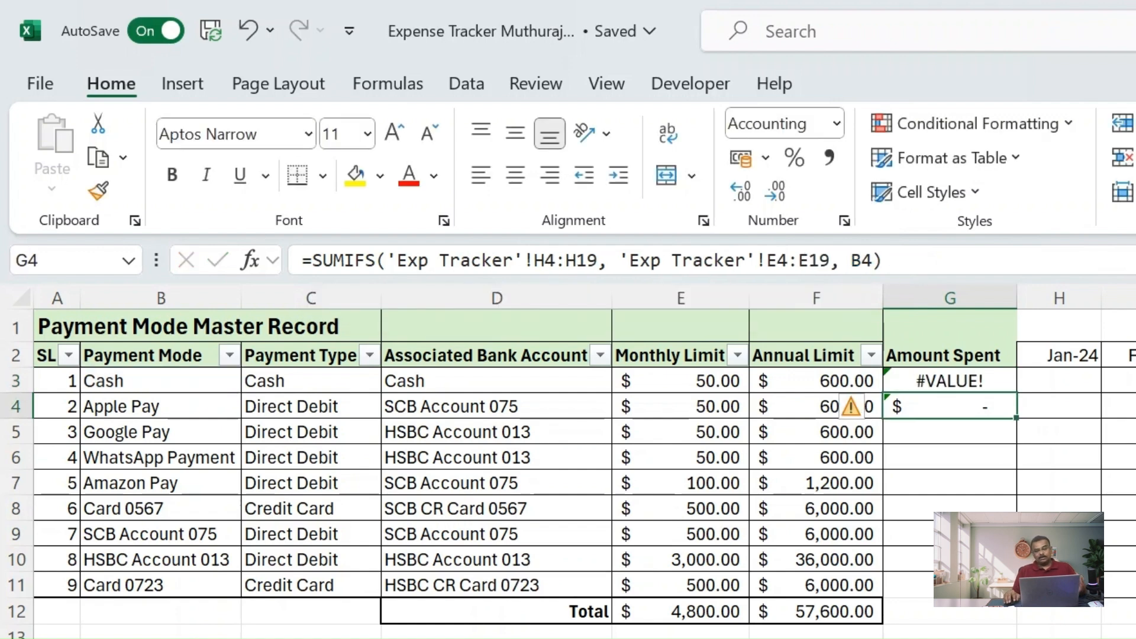
Step: Restore the end of the criteria range in the G3 formula to E$18 to match the sum range
left_click(933, 376)
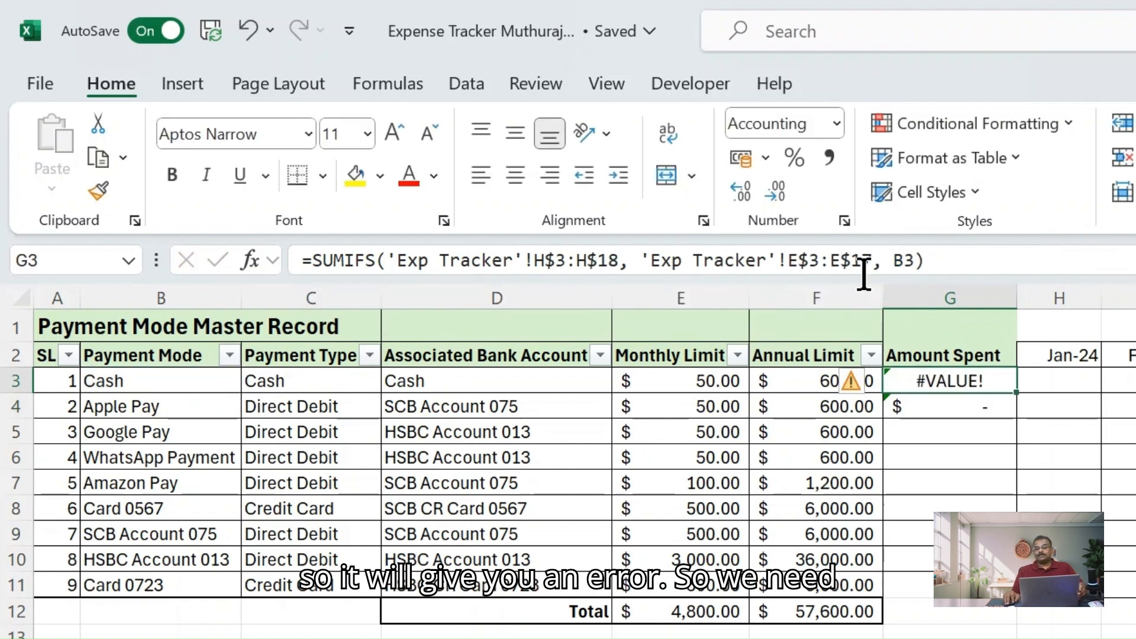
left_click(875, 259)
key("BackSpace")
type("8")
key("Return")
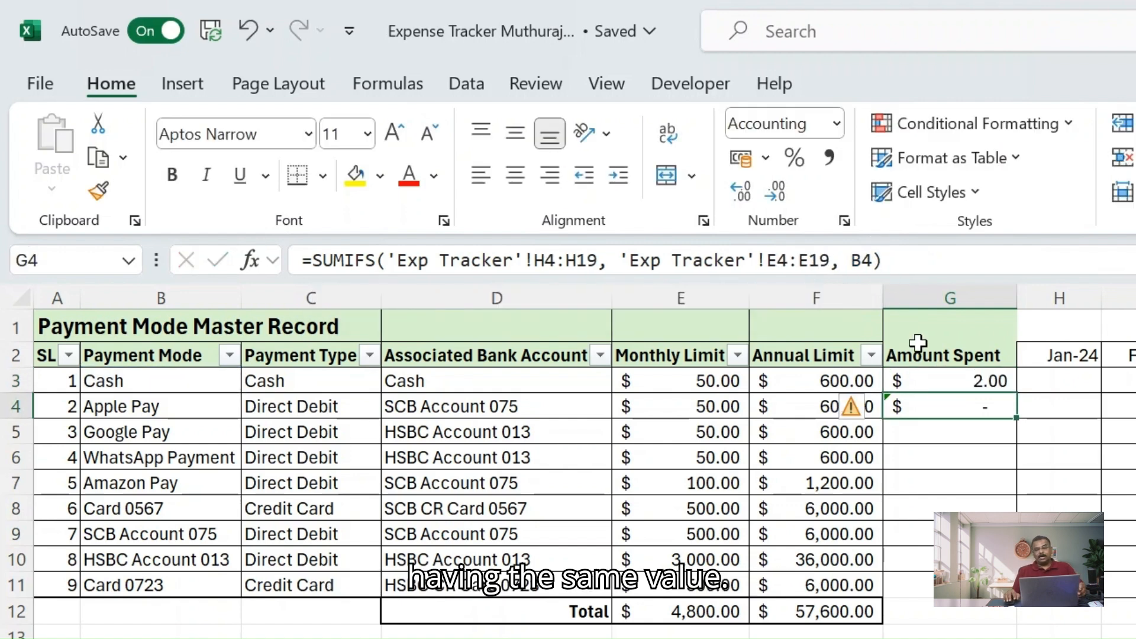
Step: Copy the row-locked SUMIFS formula from G3 into G4 for Apple Pay
left_click(933, 379)
key("ctrl+c")
key("Down")
key("ctrl+v")
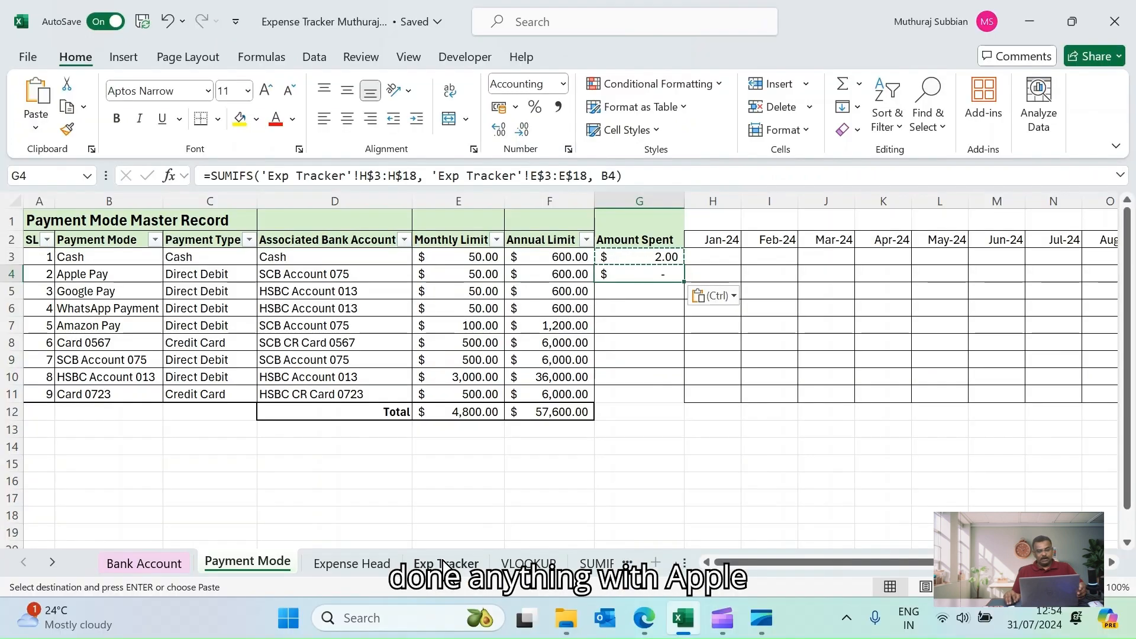
Step: Change the payment mode of the School Fees entry on the Exp Tracker sheet to Apple Pay
left_click(446, 564)
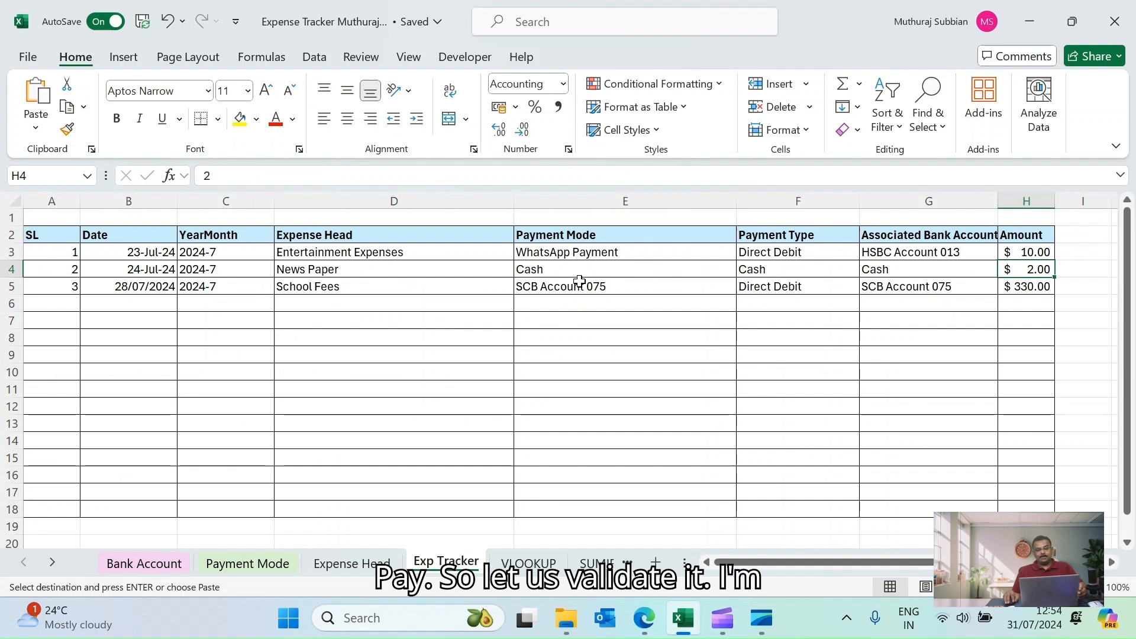
left_click(627, 287)
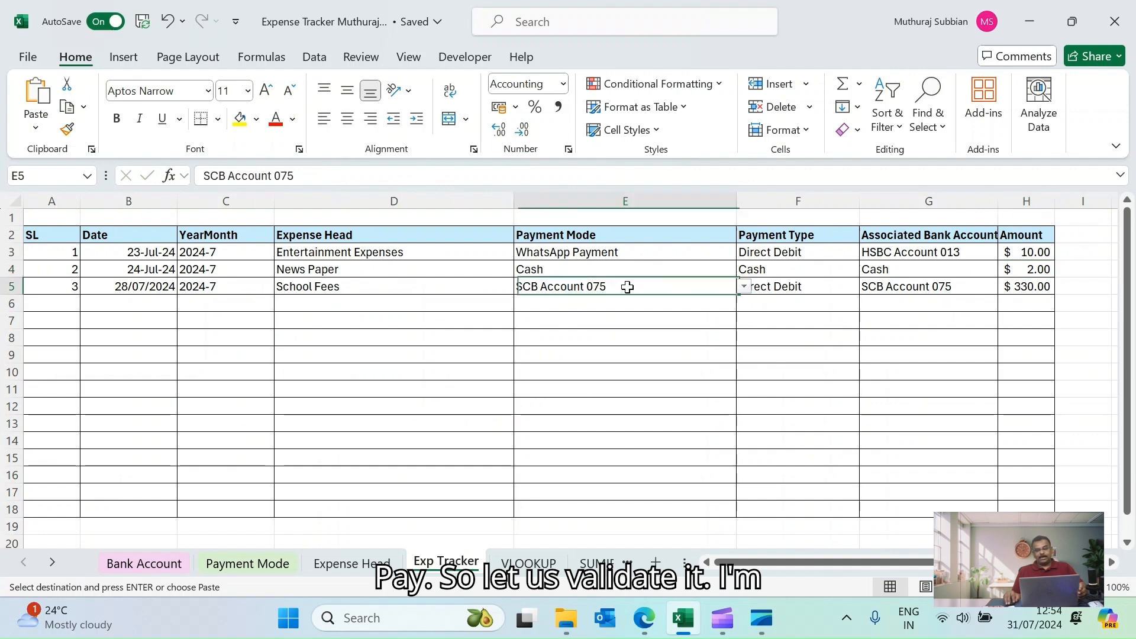
left_click(743, 287)
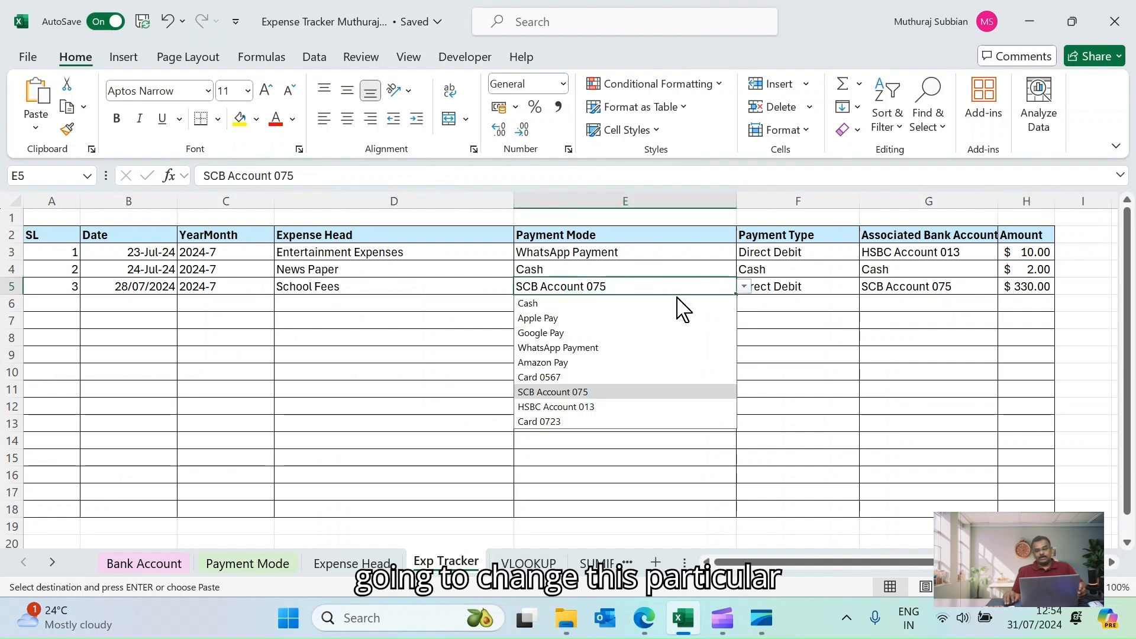
left_click(558, 319)
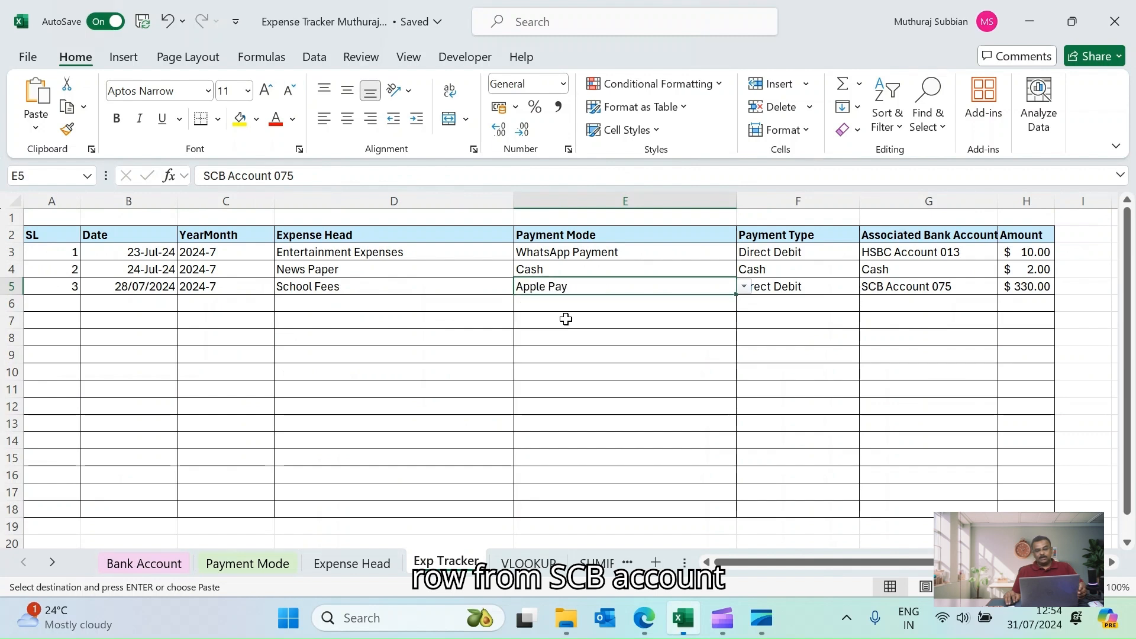
left_click(830, 287)
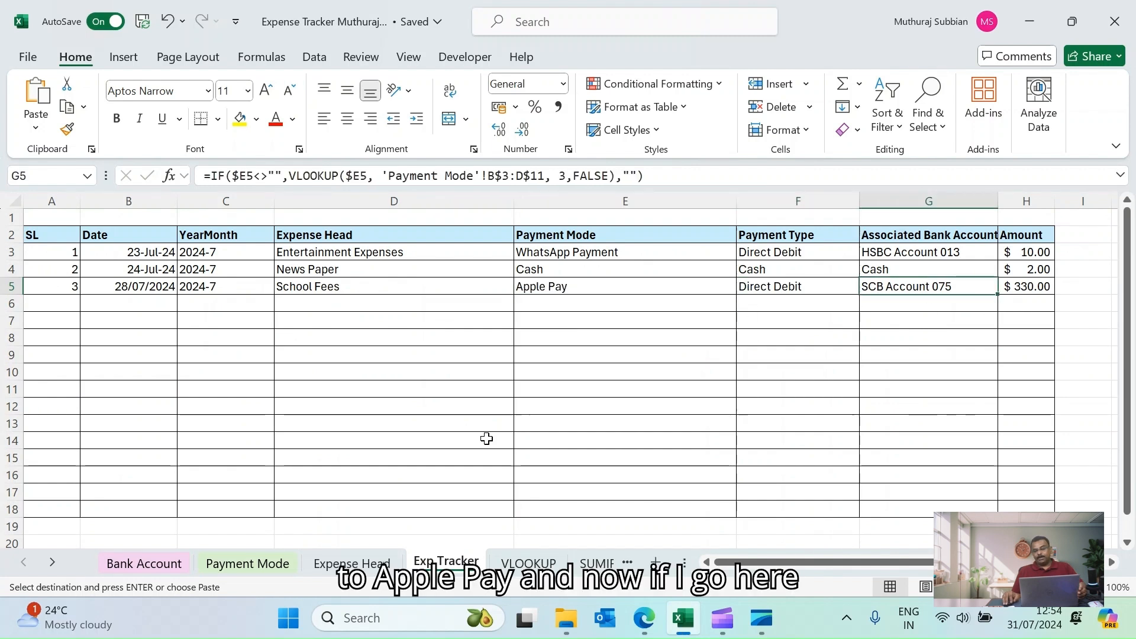
Step: Fill the Amount Spent formula on the Payment Mode sheet from G4 down through G11
left_click(290, 570)
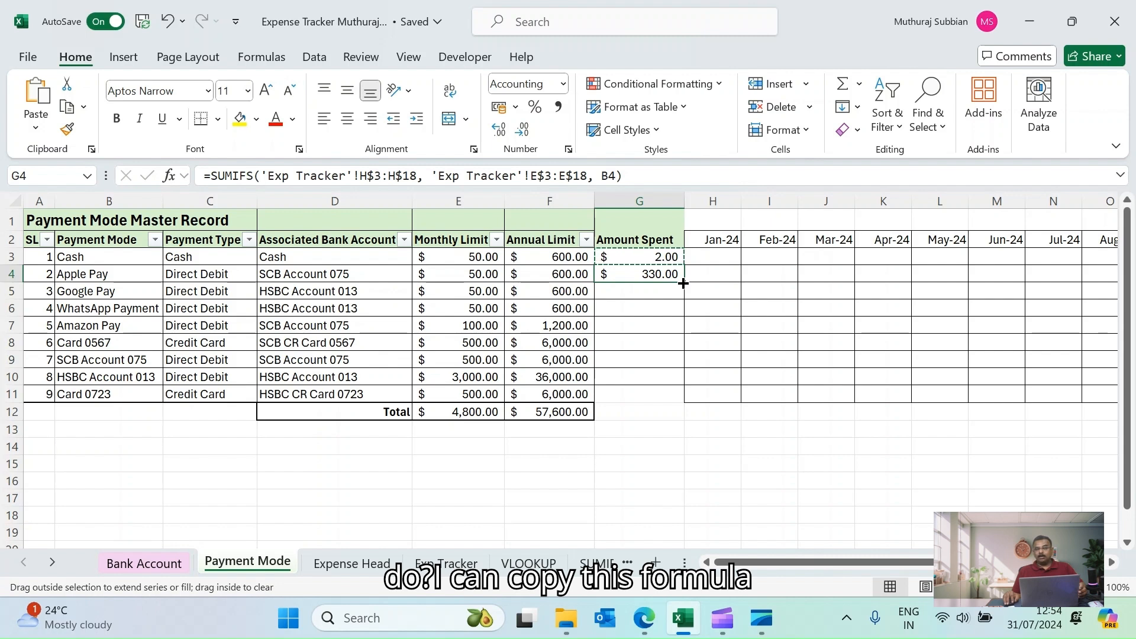
left_click_drag(683, 284, 685, 399)
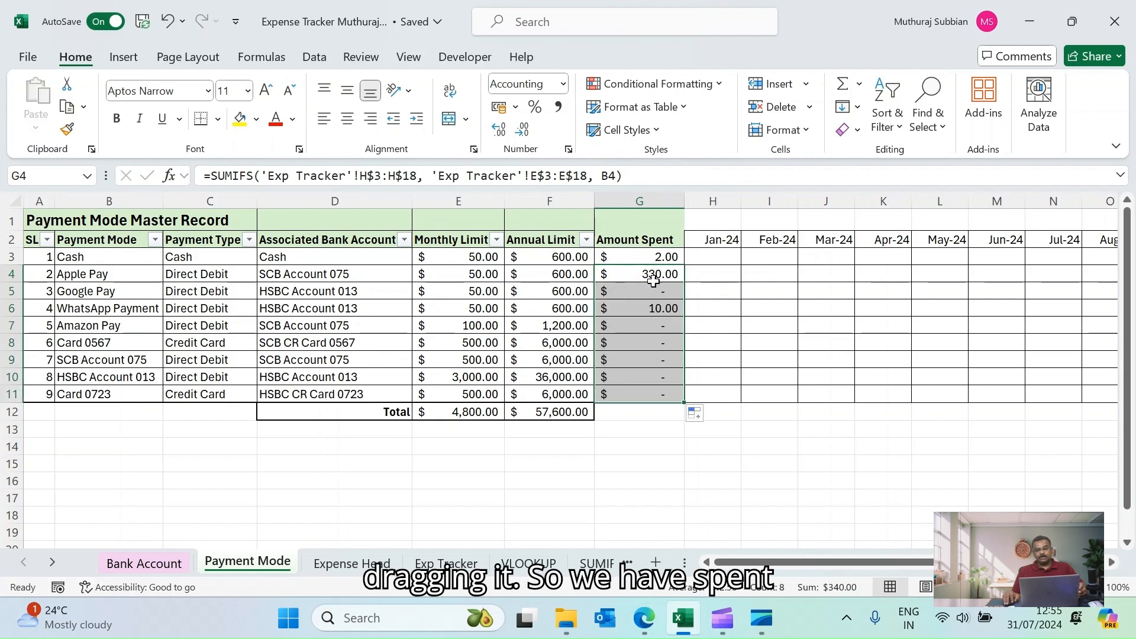
Step: Compare the Amount Spent results for WhatsApp Payment, Cash and Apple Pay with their entries on the Exp Tracker sheet
left_click(138, 314)
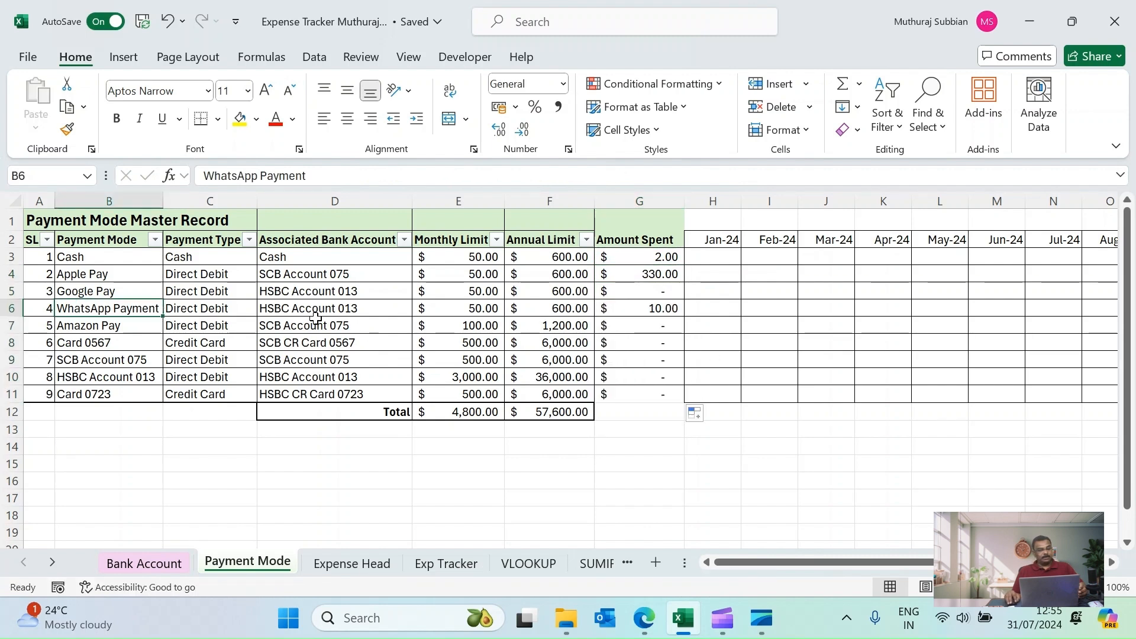
left_click(634, 307)
left_click(447, 563)
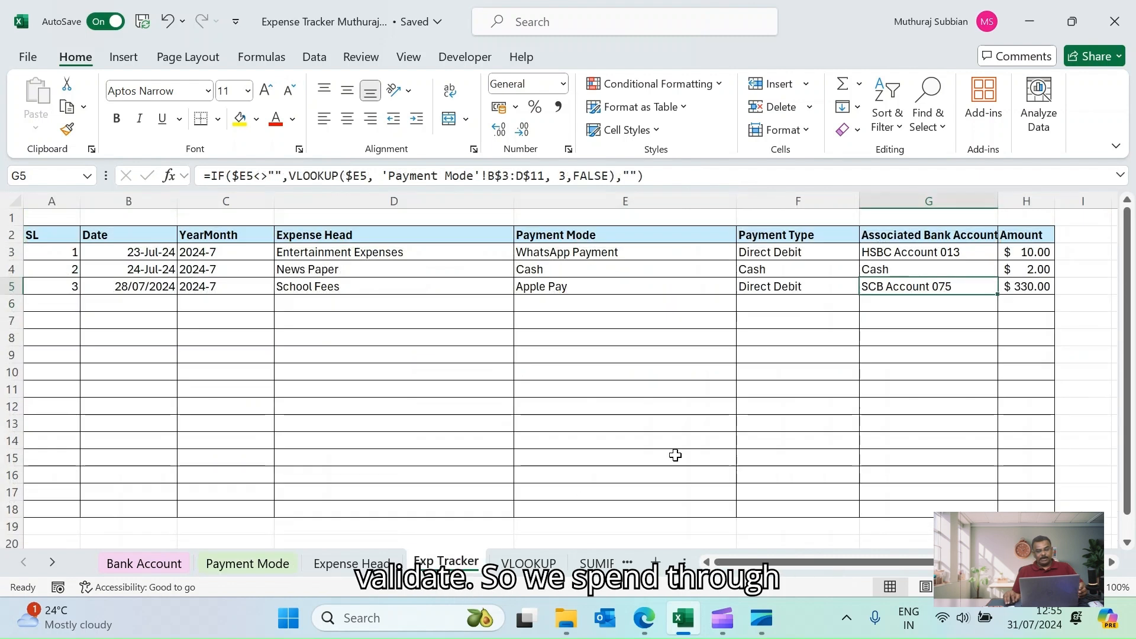
left_click(1035, 253)
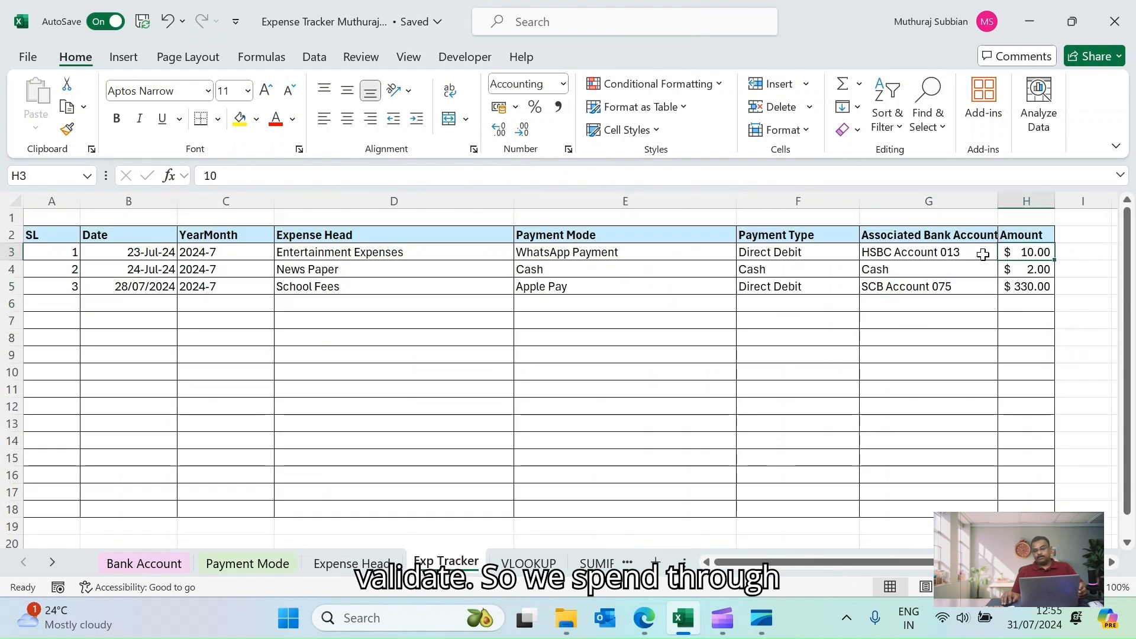
left_click(562, 254)
left_click(535, 269)
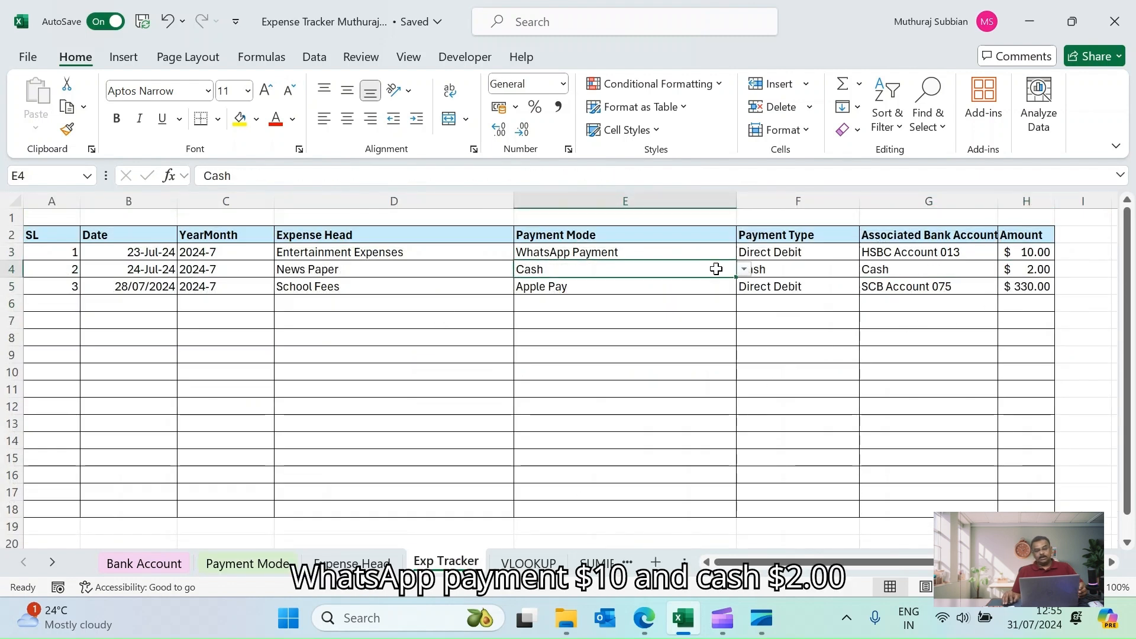
left_click(549, 287)
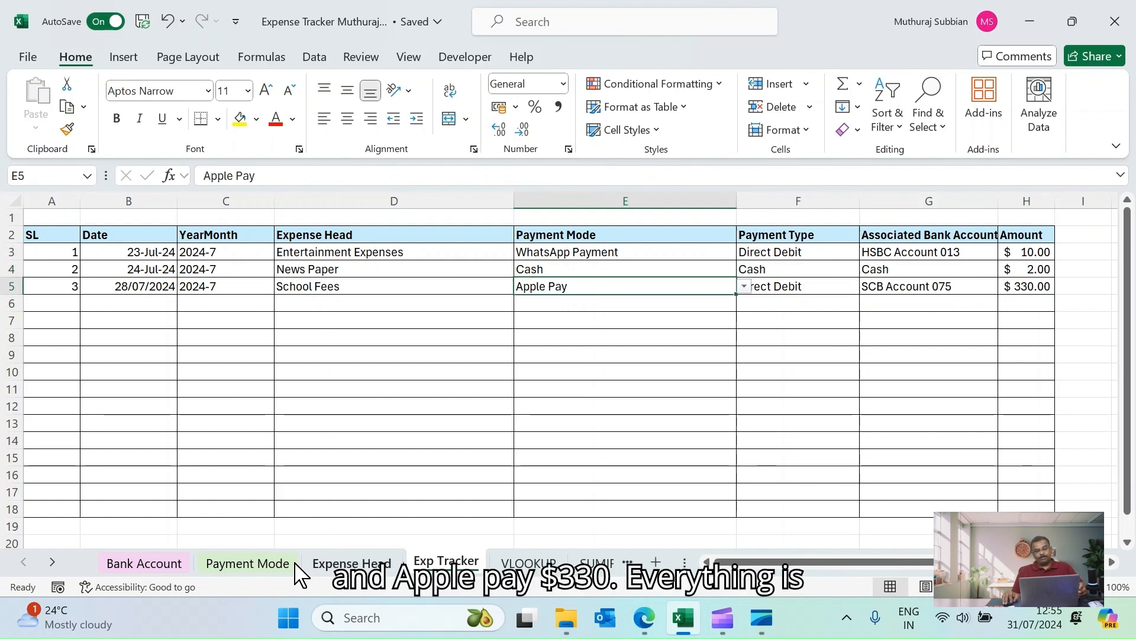
left_click(244, 563)
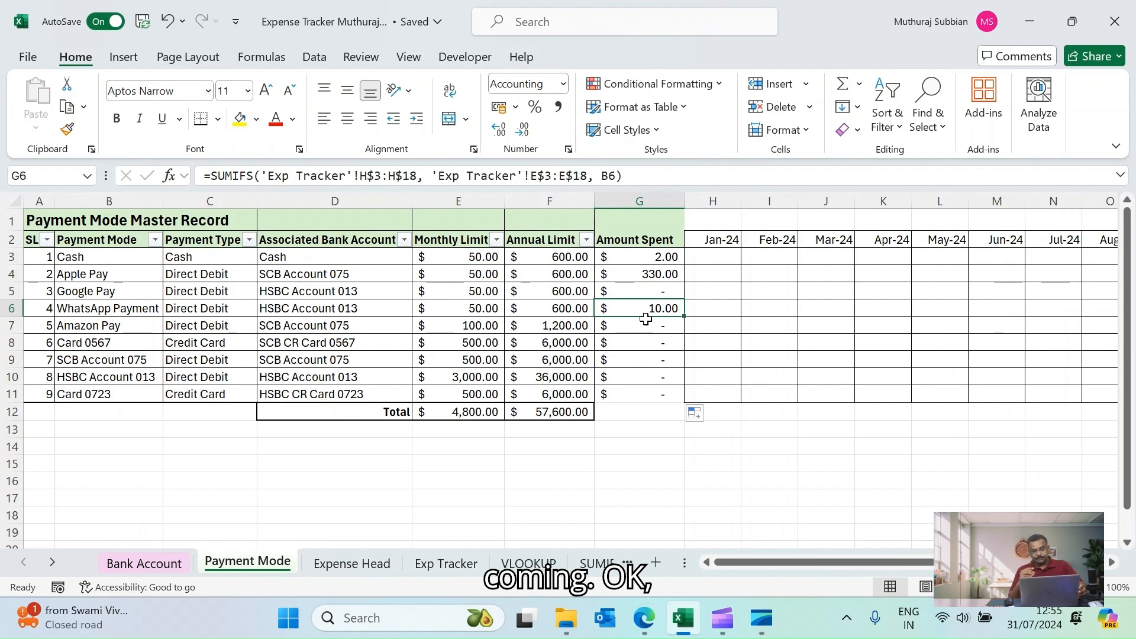
Step: Examine the sum range, criteria range and B3 criterion of the G3 SUMIFS formula in an enlarged formula view, relating them to the Exp Tracker sheet
left_click(642, 255)
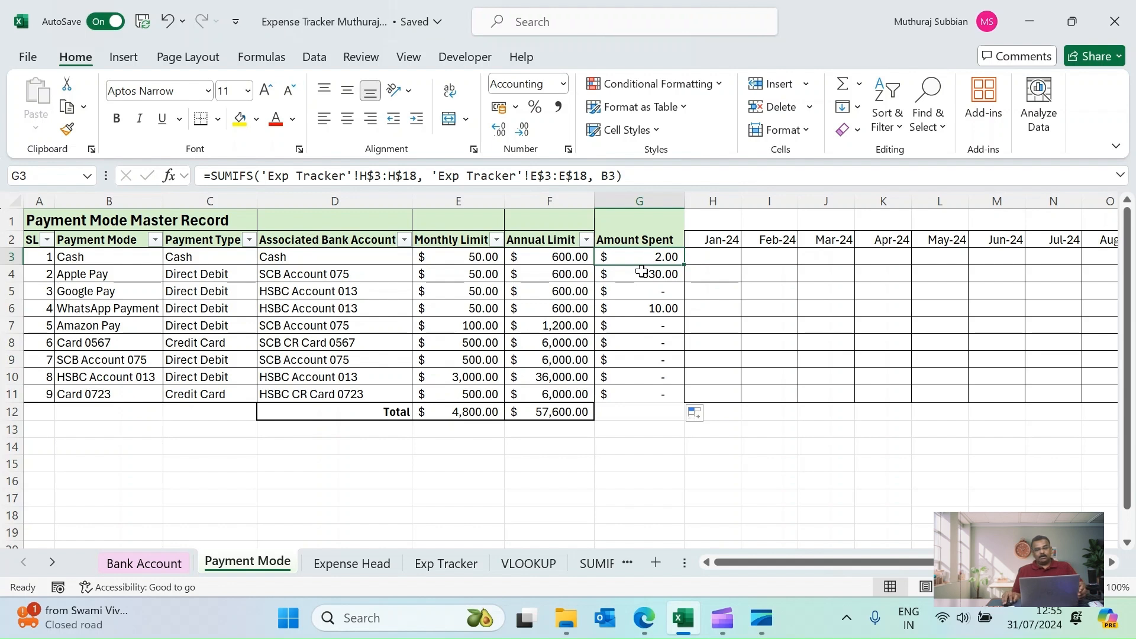
left_click(646, 278)
left_click(632, 241)
left_click(637, 261)
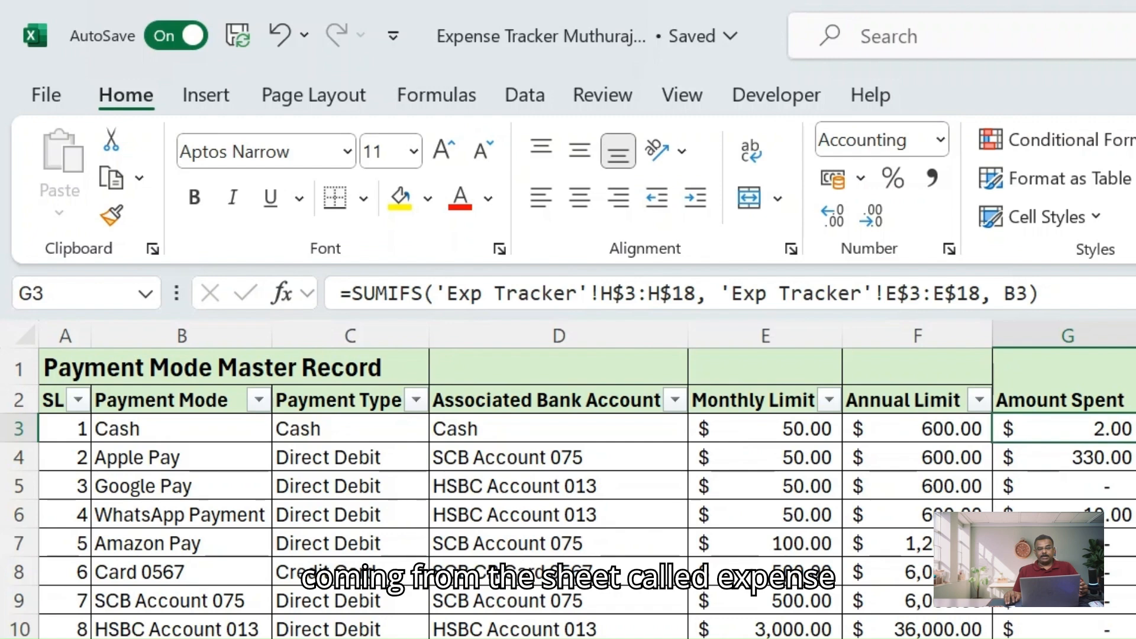
key("ctrl+Page_Up")
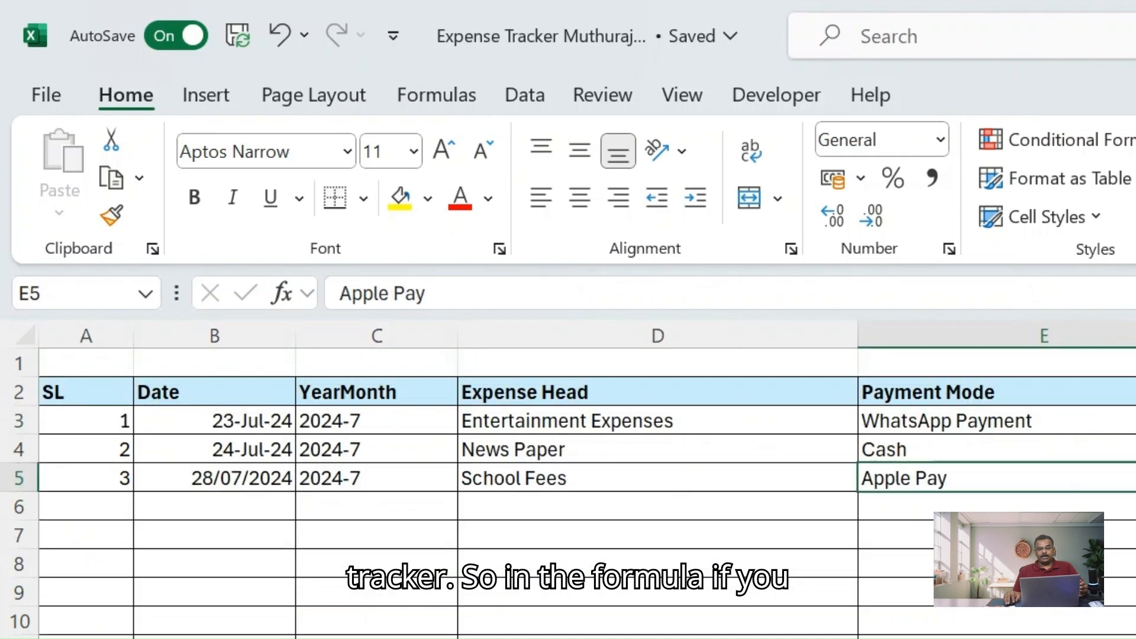
key("ctrl+Page_Down")
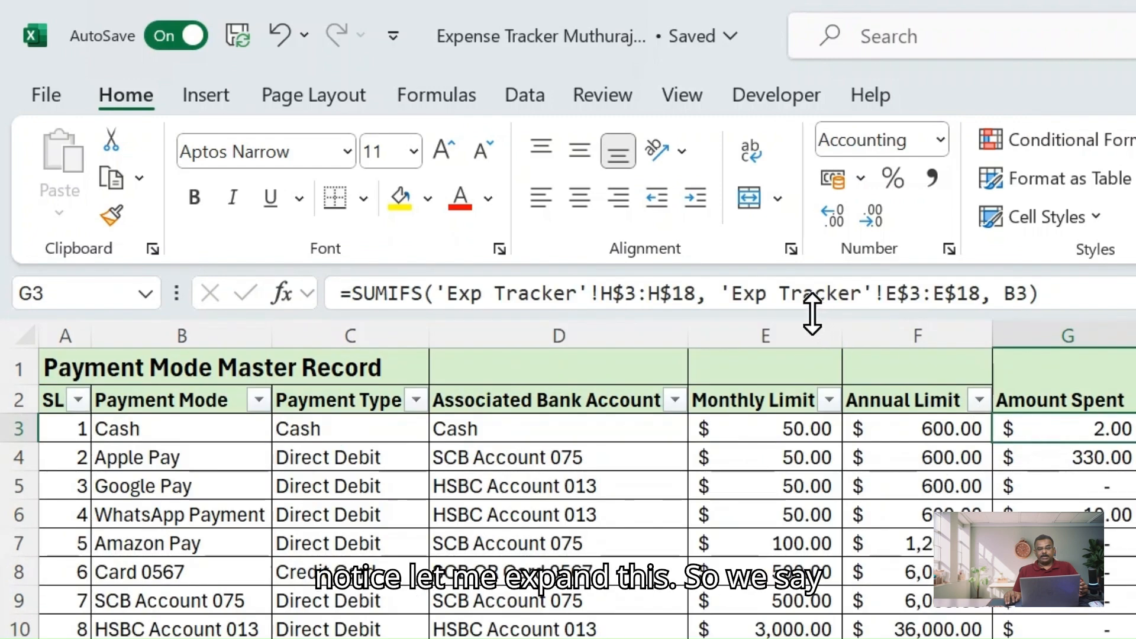
left_click_drag(812, 313, 806, 539)
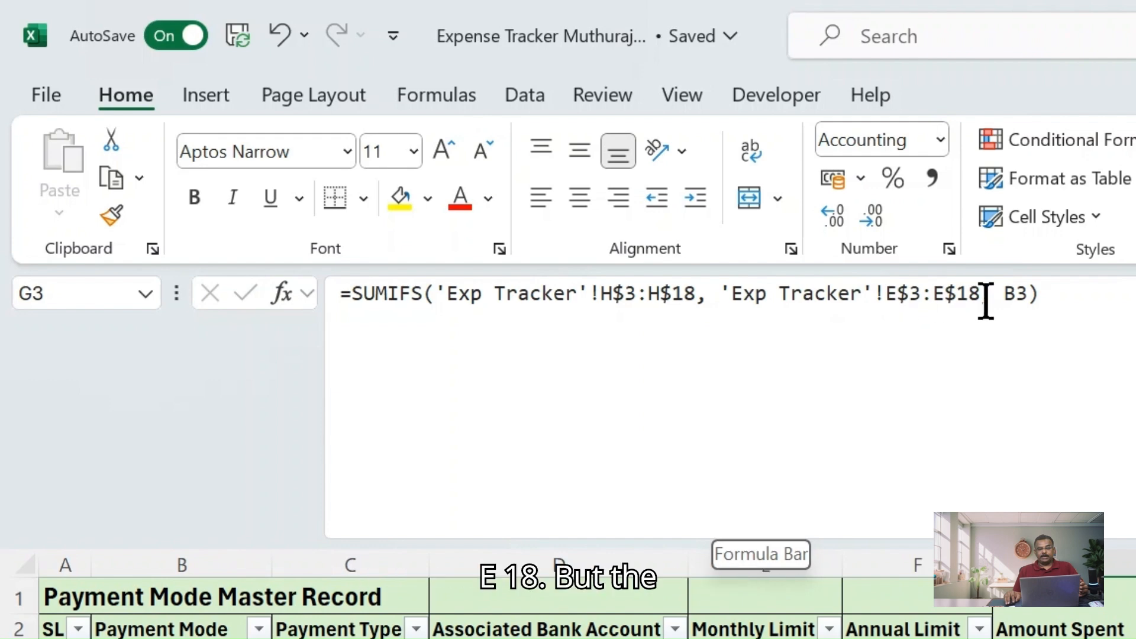
left_click(1024, 294)
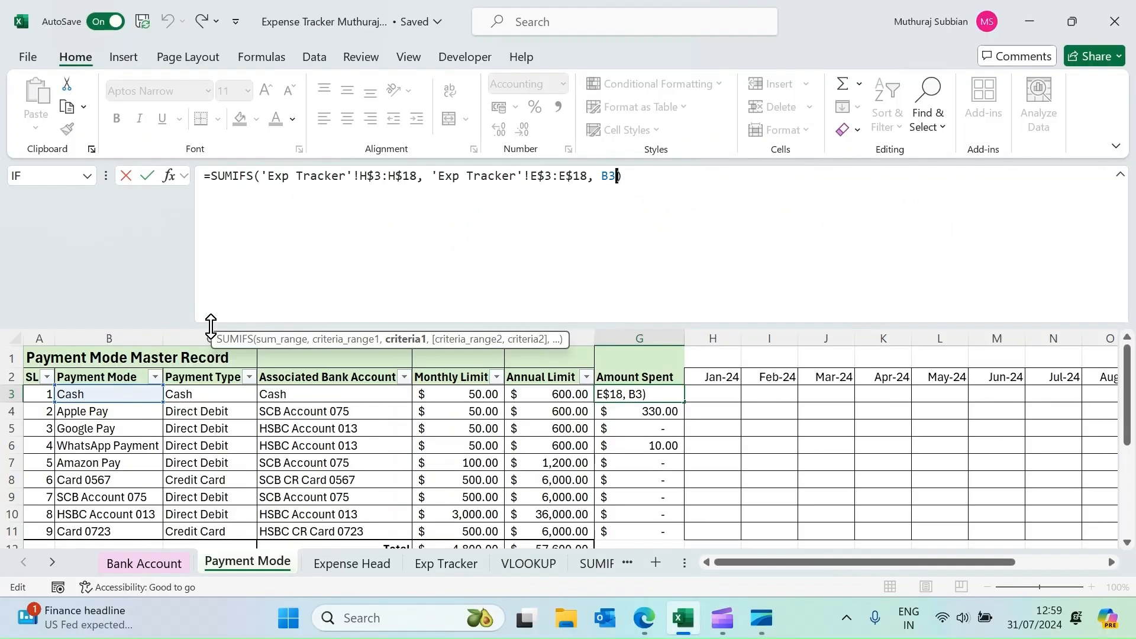
Step: Shrink the enlarged formula view back to a single line and leave the G3 formula on the Payment Mode sheet
left_click_drag(351, 542, 373, 292)
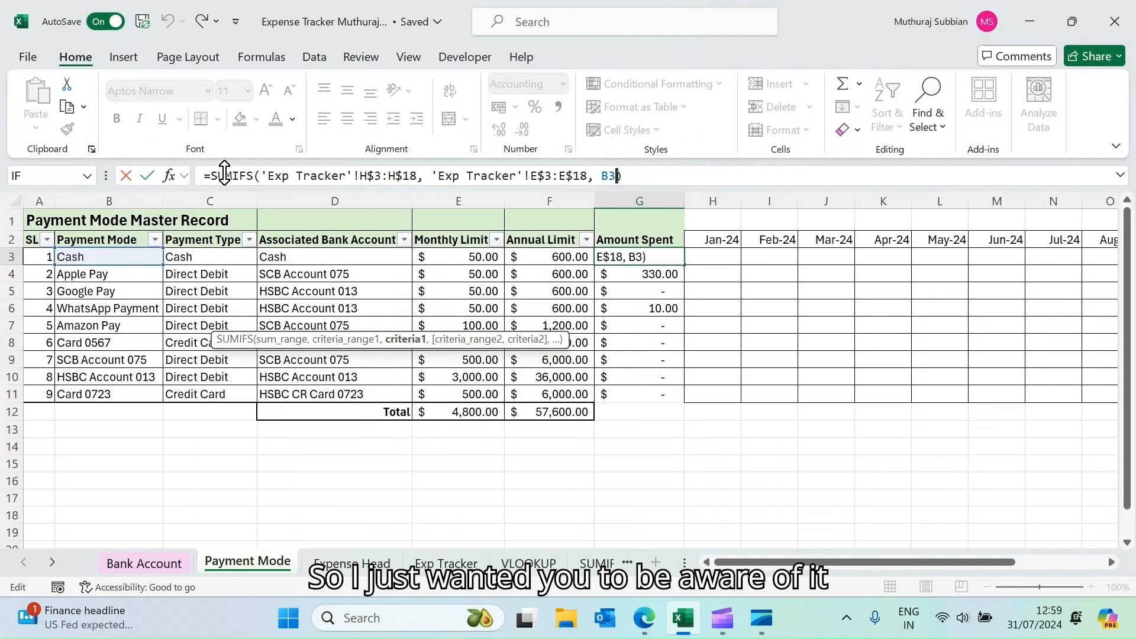
left_click(716, 428)
left_click(643, 260)
Step: Examine the YearMonth column and its C3 formula on the Exp Tracker sheet
left_click(460, 566)
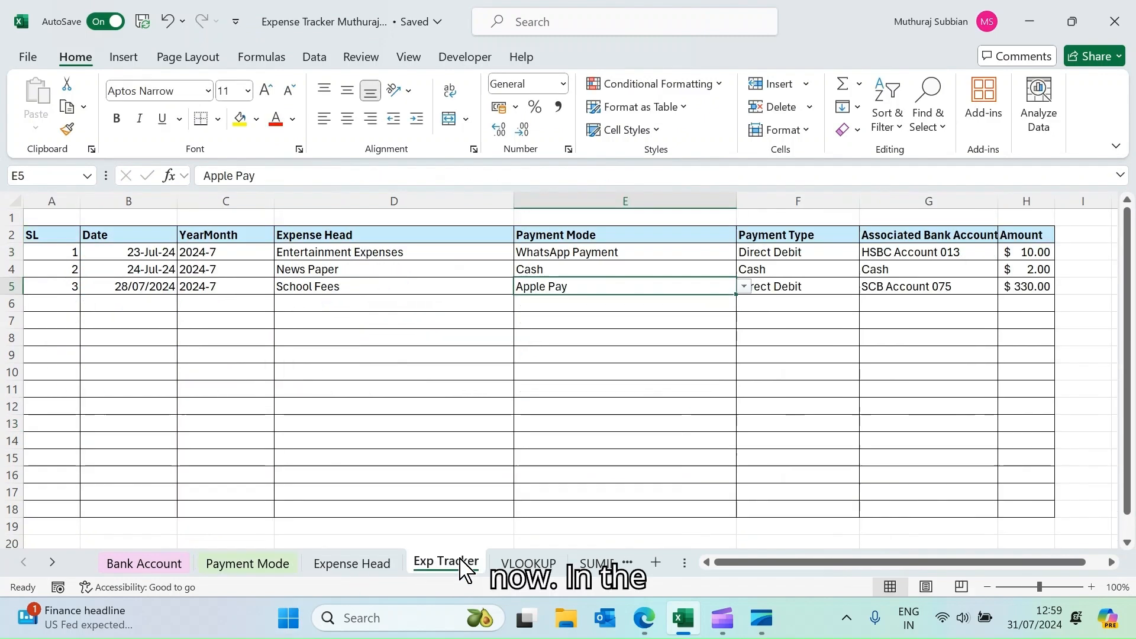
left_click(209, 234)
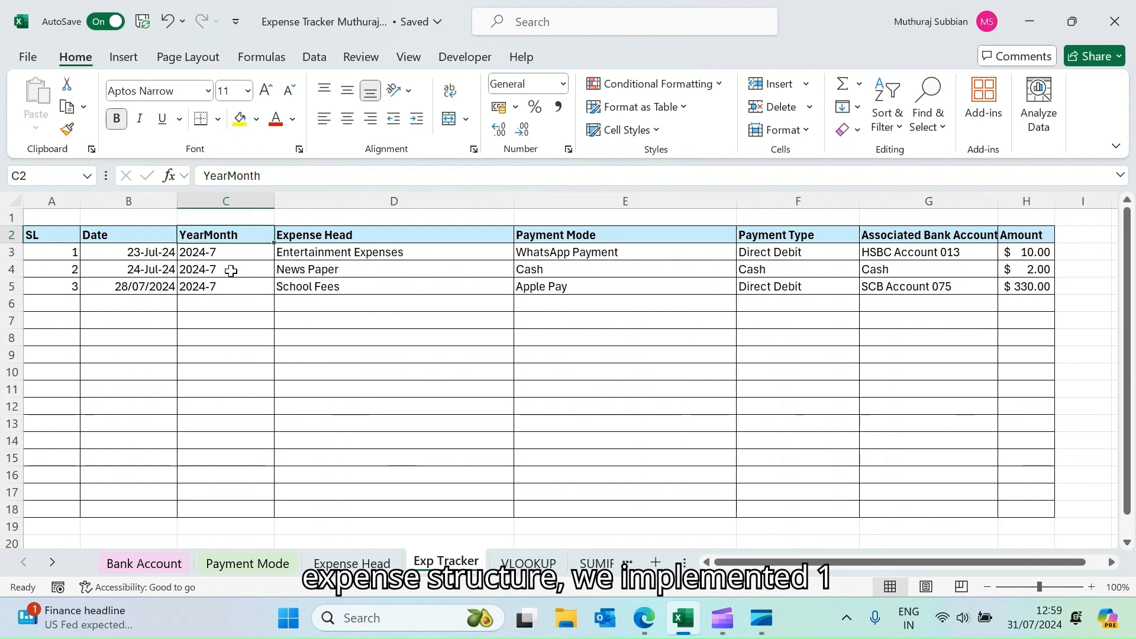
left_click(214, 255)
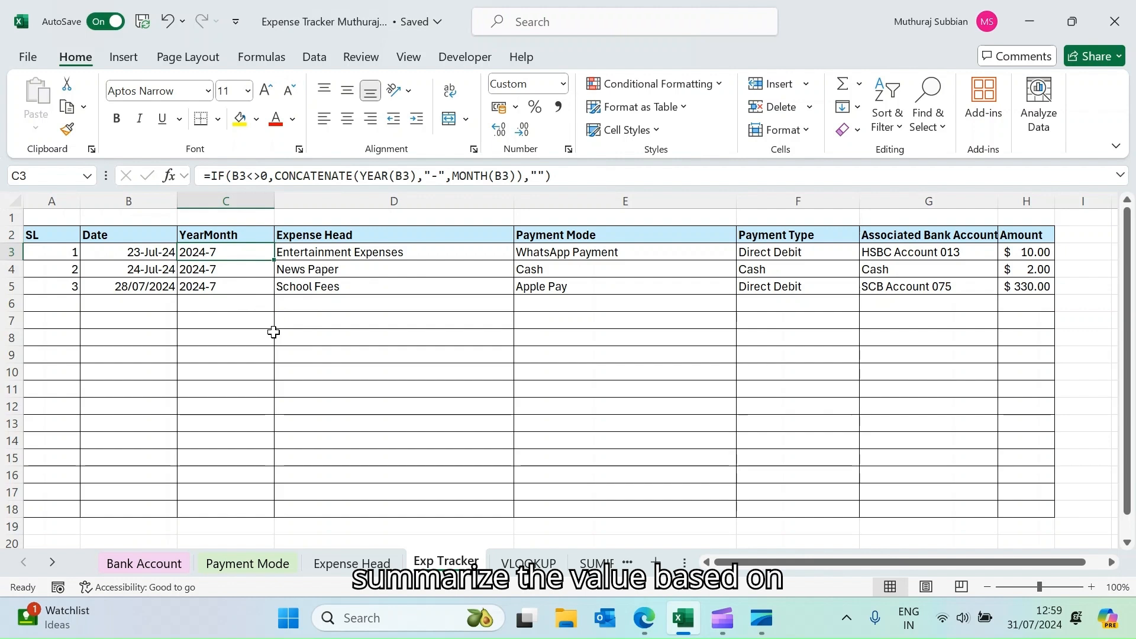
Step: Insert a blank row above the column header row 2 on the Payment Mode sheet
left_click(269, 562)
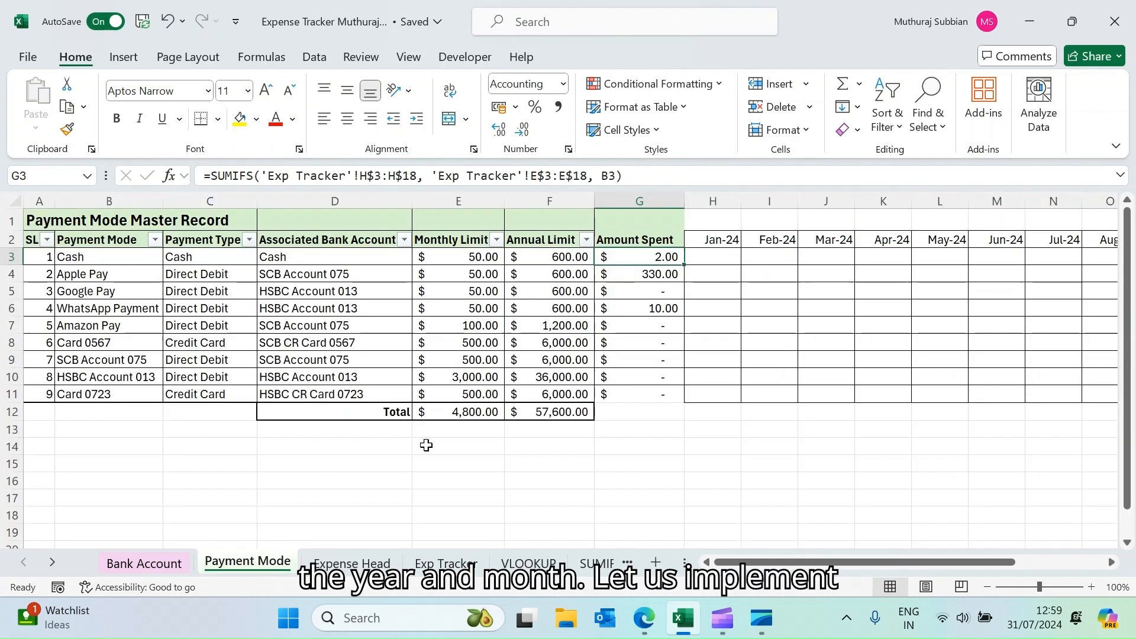
left_click(752, 240)
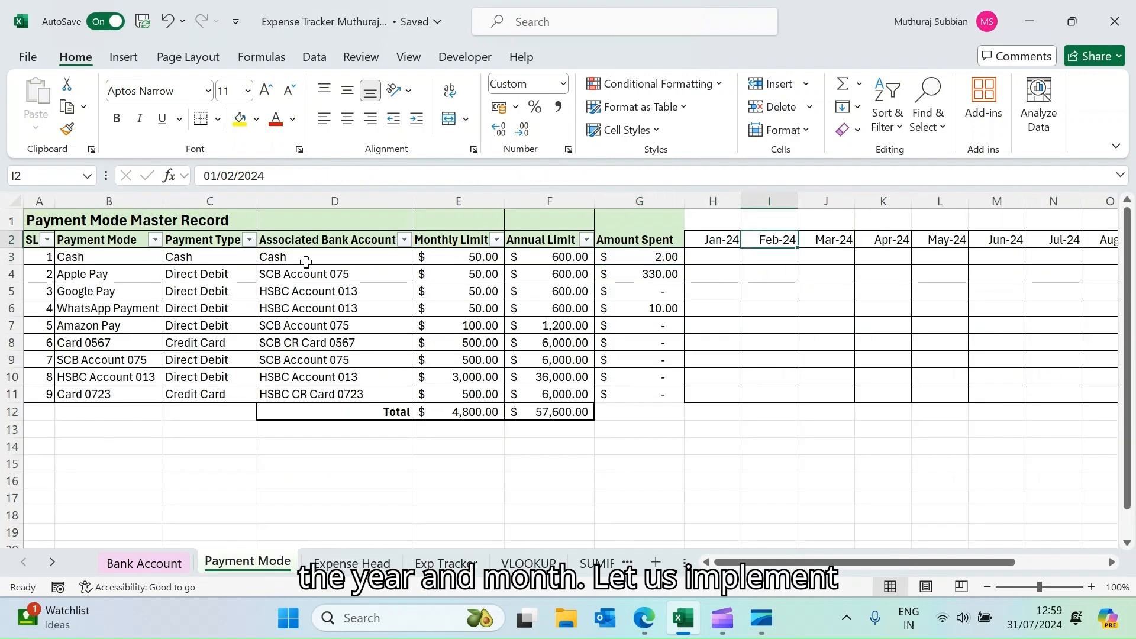
left_click(11, 240)
right_click(13, 241)
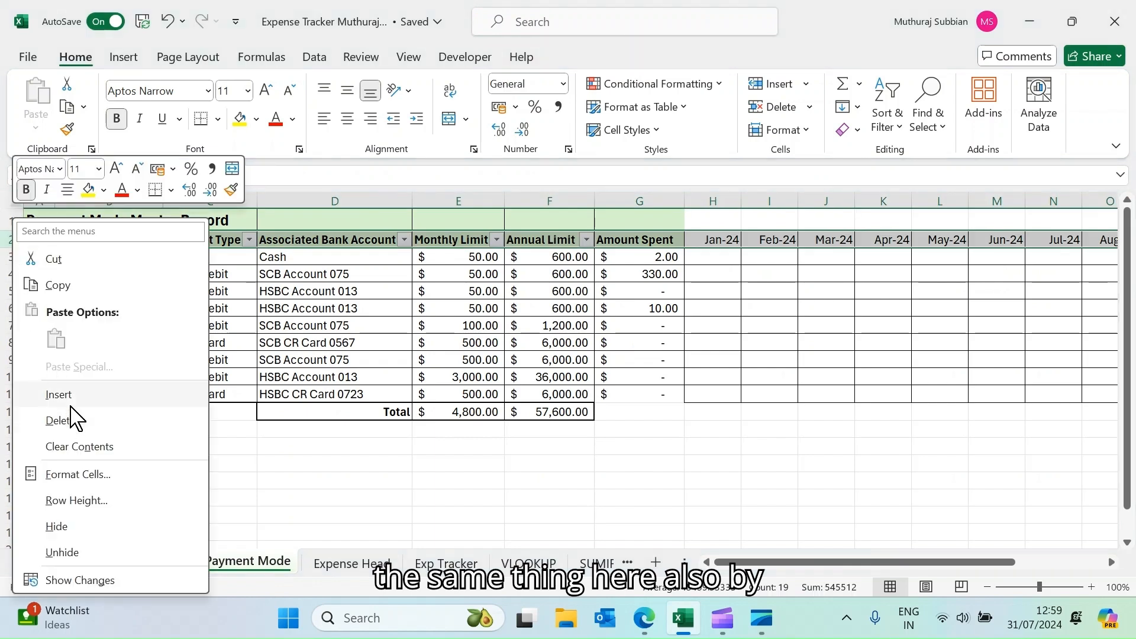
left_click(74, 396)
Step: Enter =CONCAT(YEAR(H3),"-",MONTH(H3)) in H2, above the Jan-24 header
left_click(724, 244)
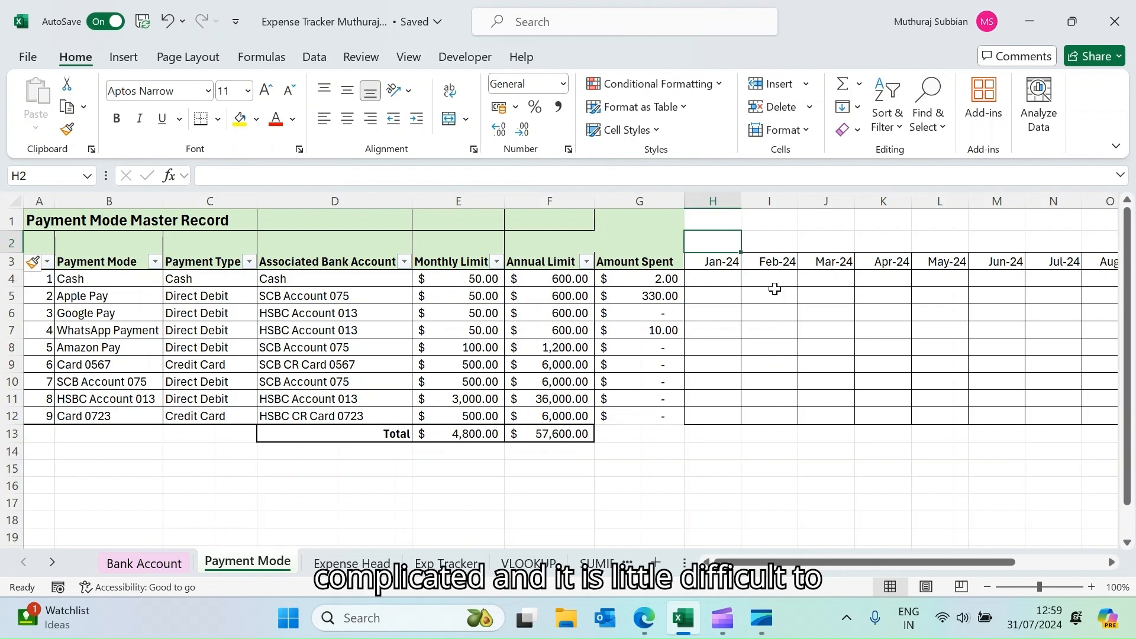
type("=")
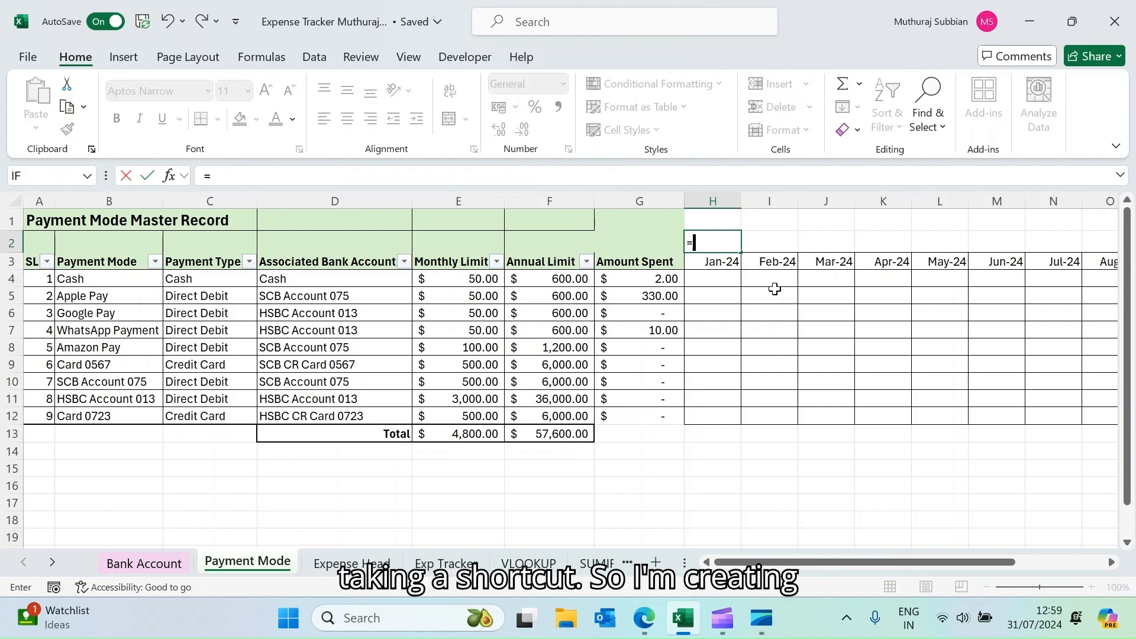
type("a")
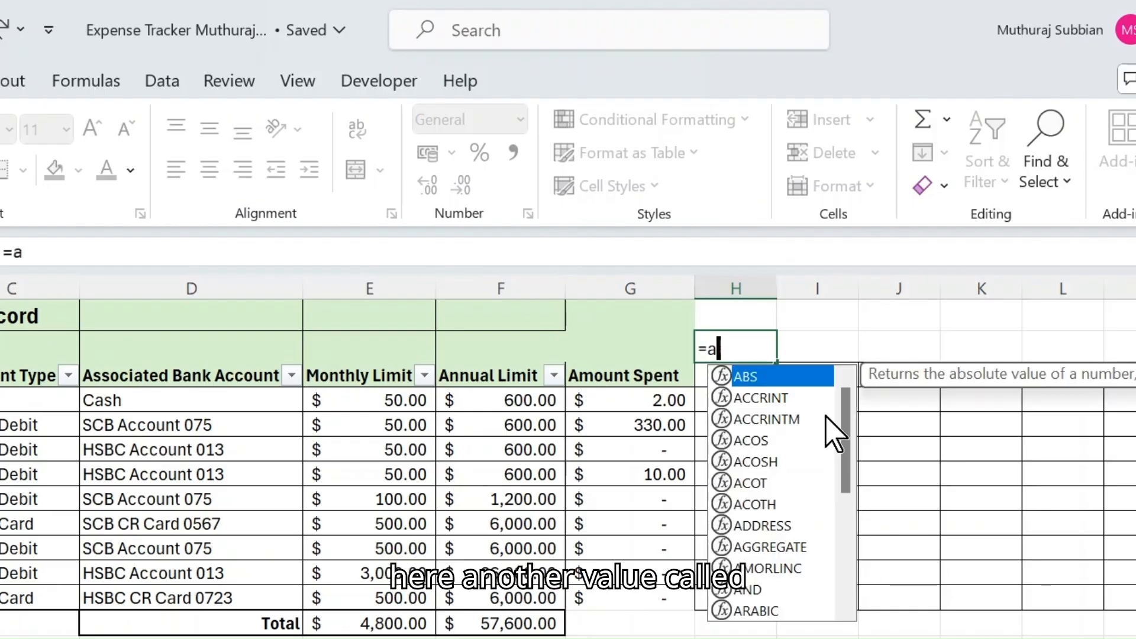
key("BackSpace")
type("cao")
key("BackSpace")
key("BackSpace")
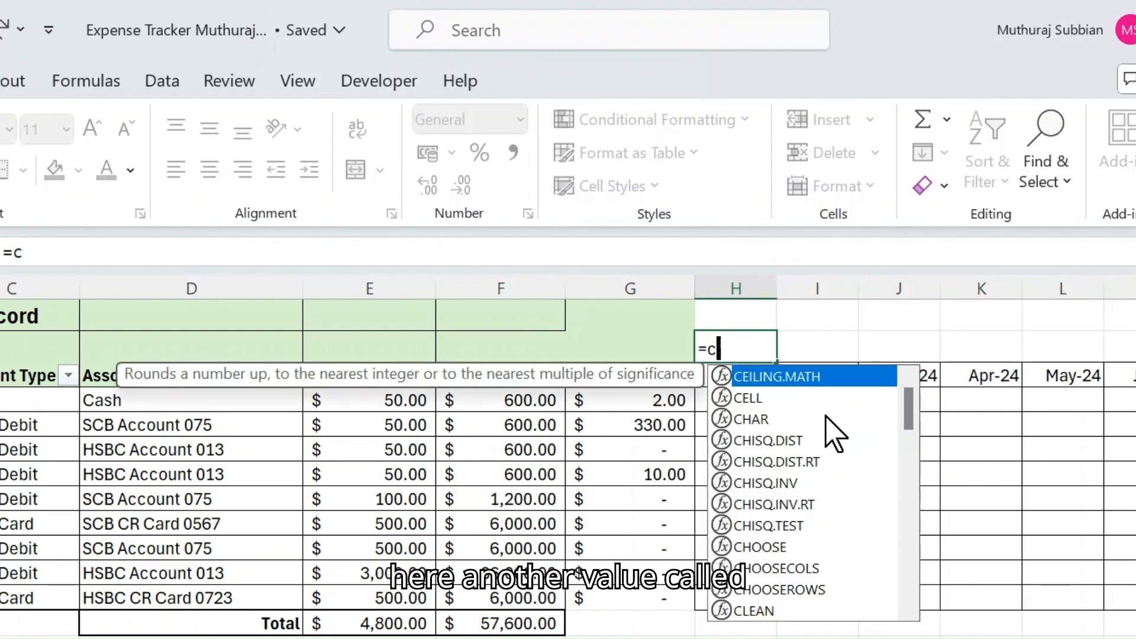
type("on")
key("Tab")
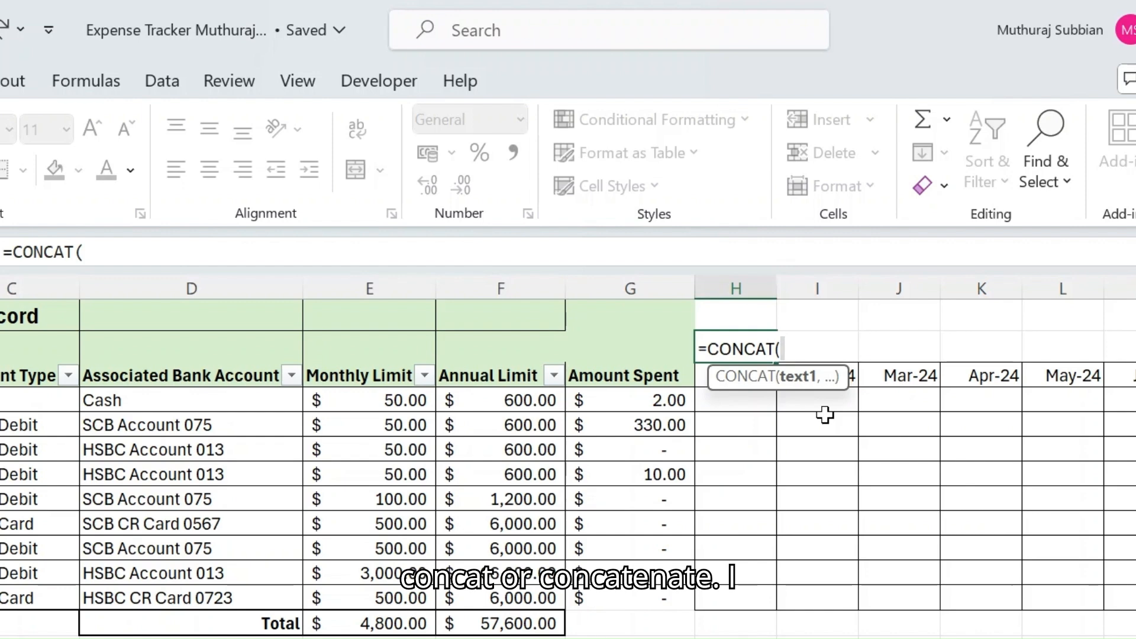
type("year(")
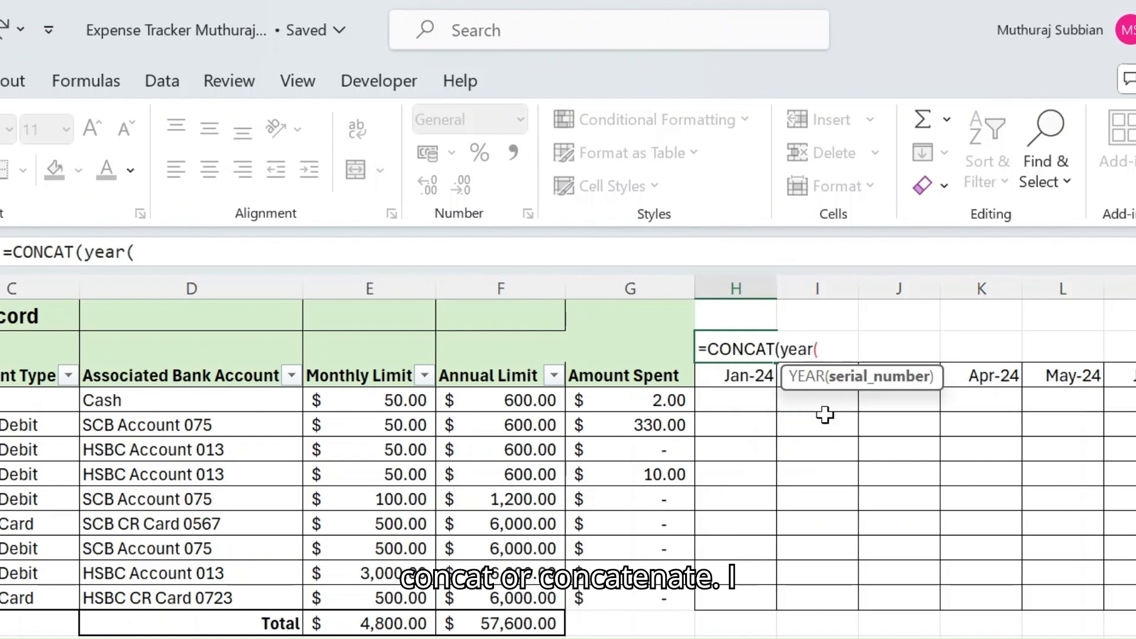
left_click(736, 378)
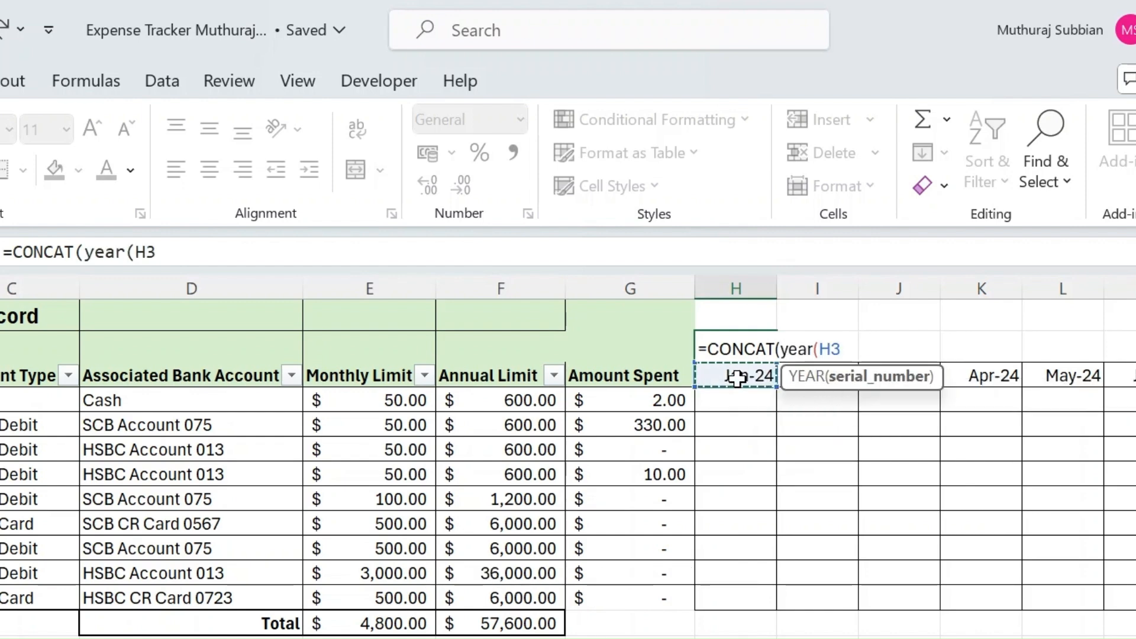
type("),")
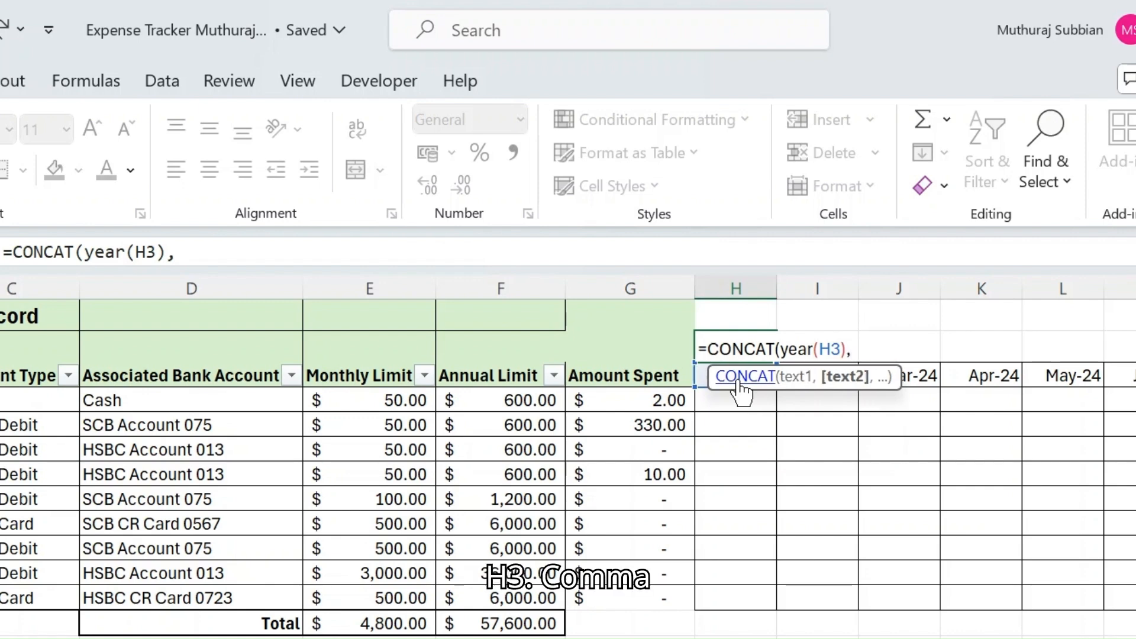
type("\"-\",")
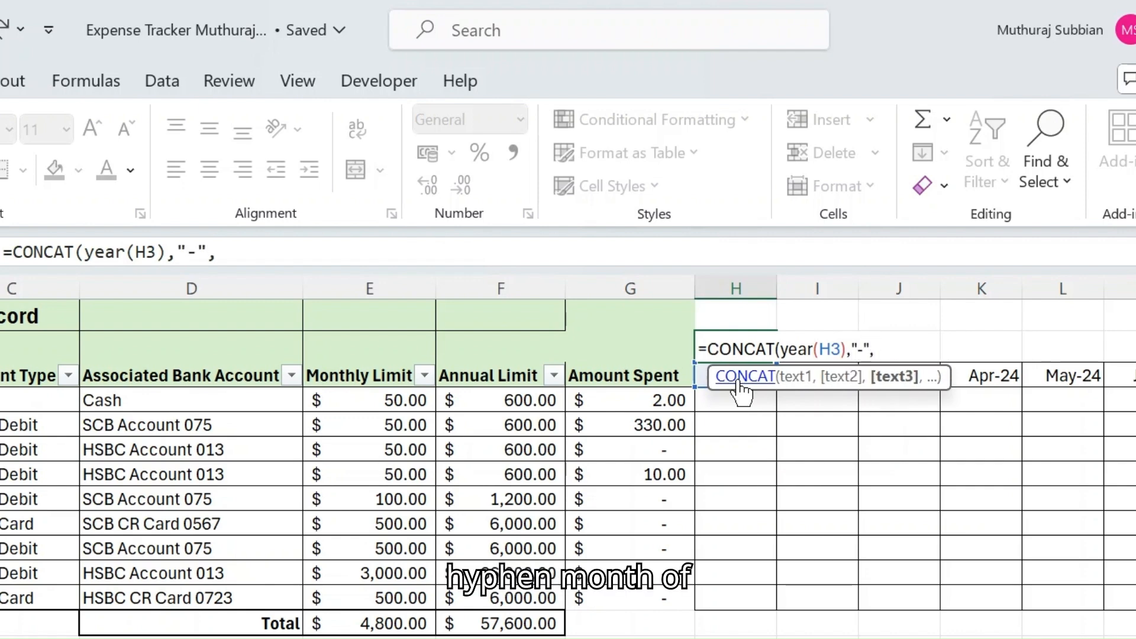
type("mont")
key("Tab")
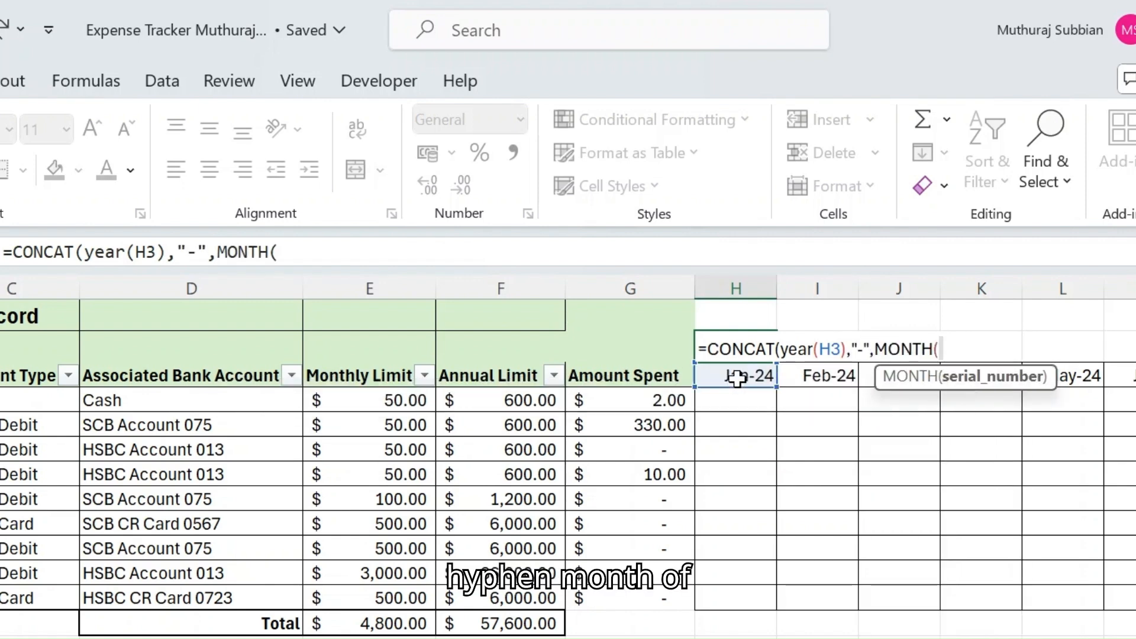
left_click(736, 378)
type(")")
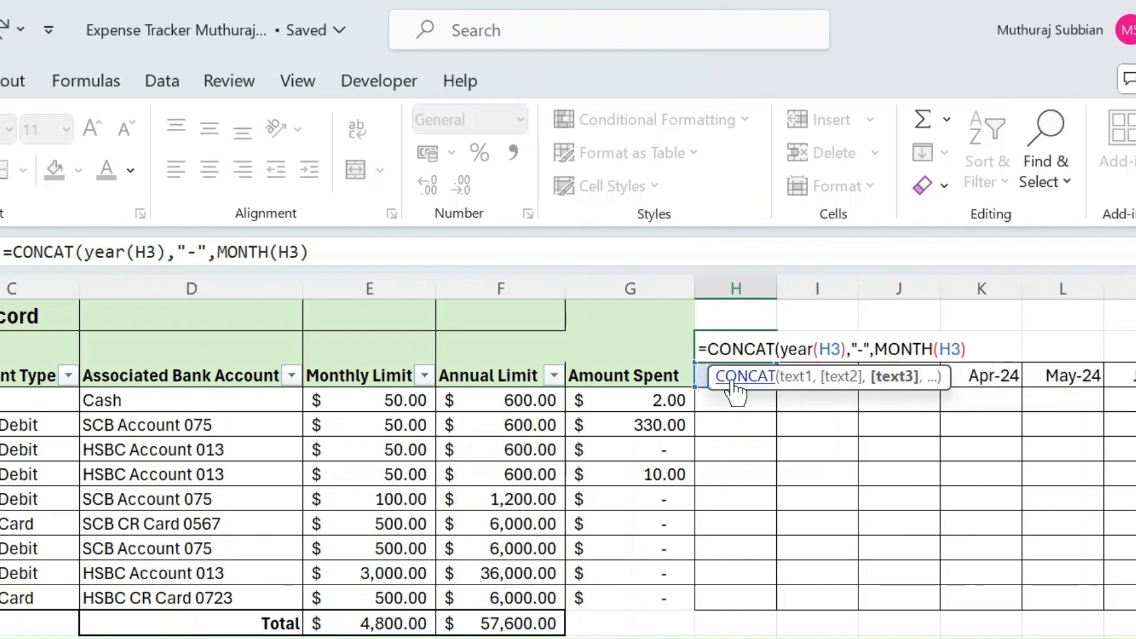
type(")")
key("Return")
Step: Fill the H2 year-month formula across row 2 through S2, above the Dec-24 header
left_click(742, 345)
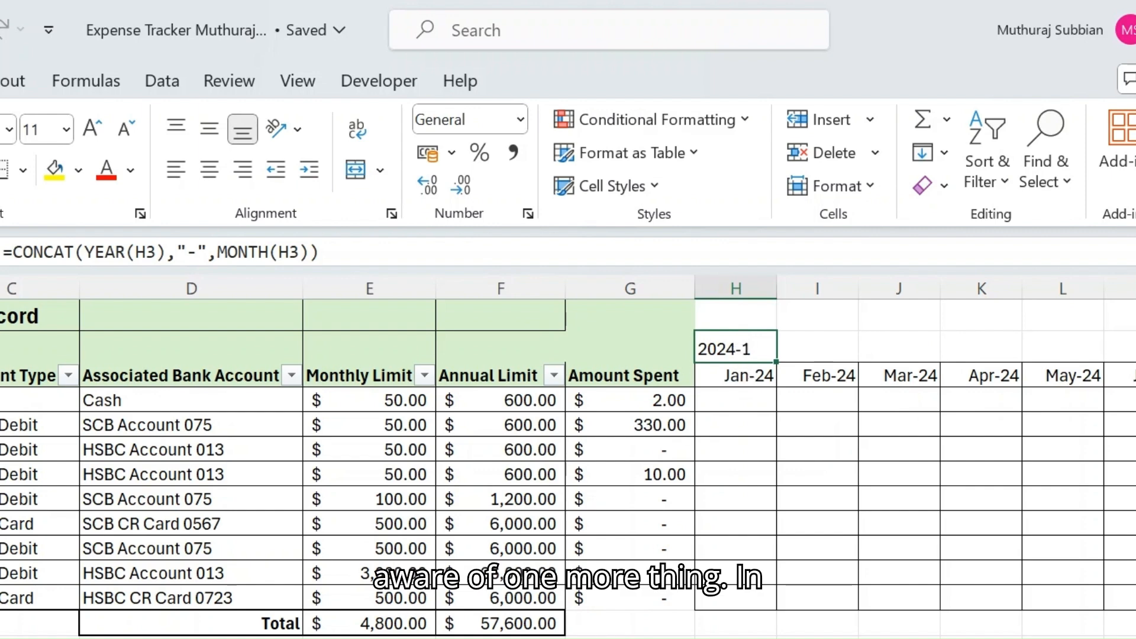
left_click(196, 637)
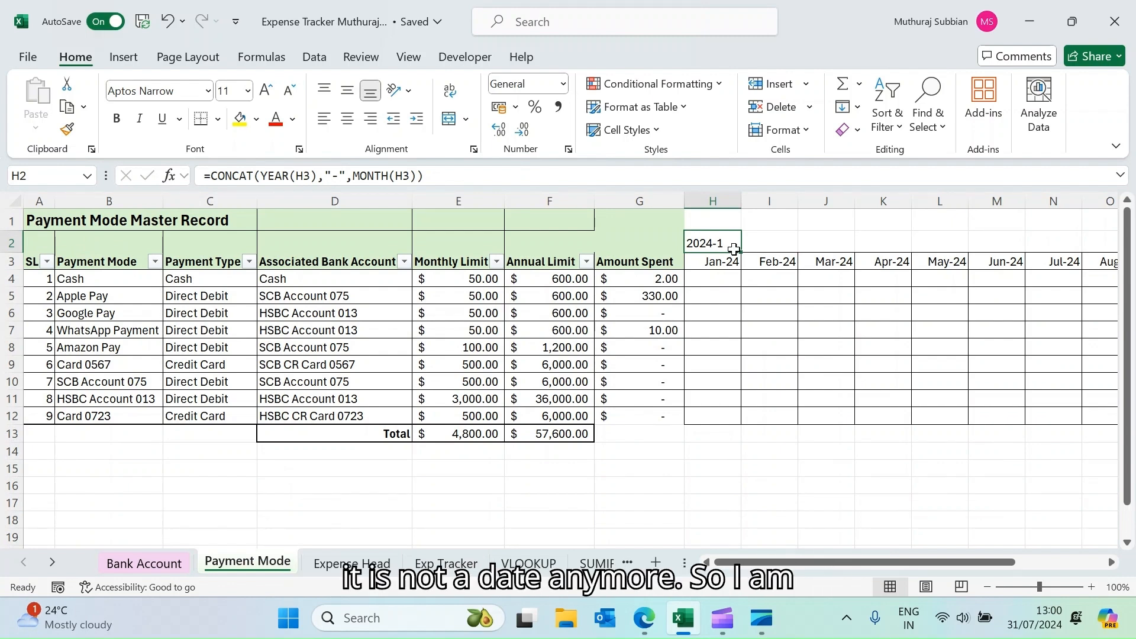
left_click_drag(743, 249, 985, 259)
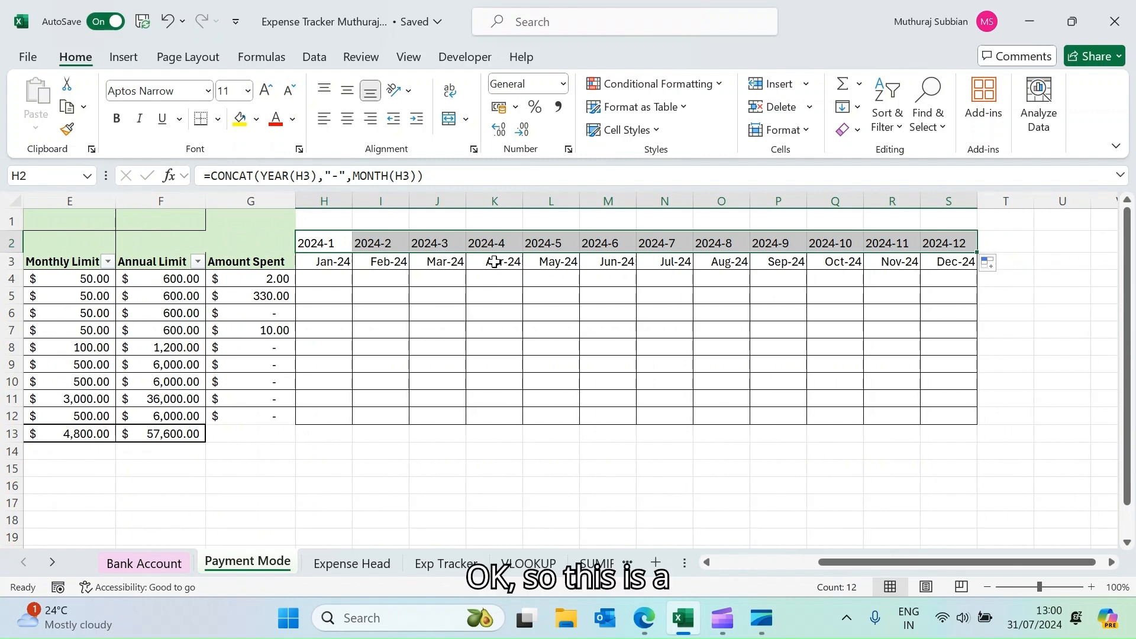
left_click(320, 280)
left_click(318, 240)
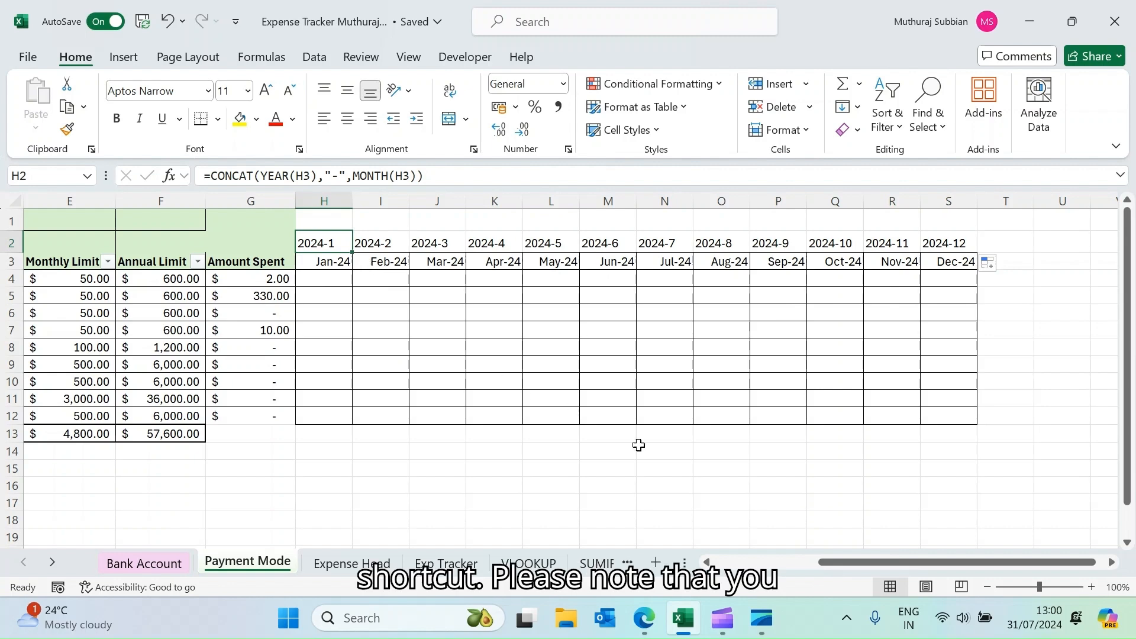
Step: Examine the Amount Spent SUMIFS formula in G4 next to the empty Jan-24 cell H4
left_click_drag(862, 564, 788, 566)
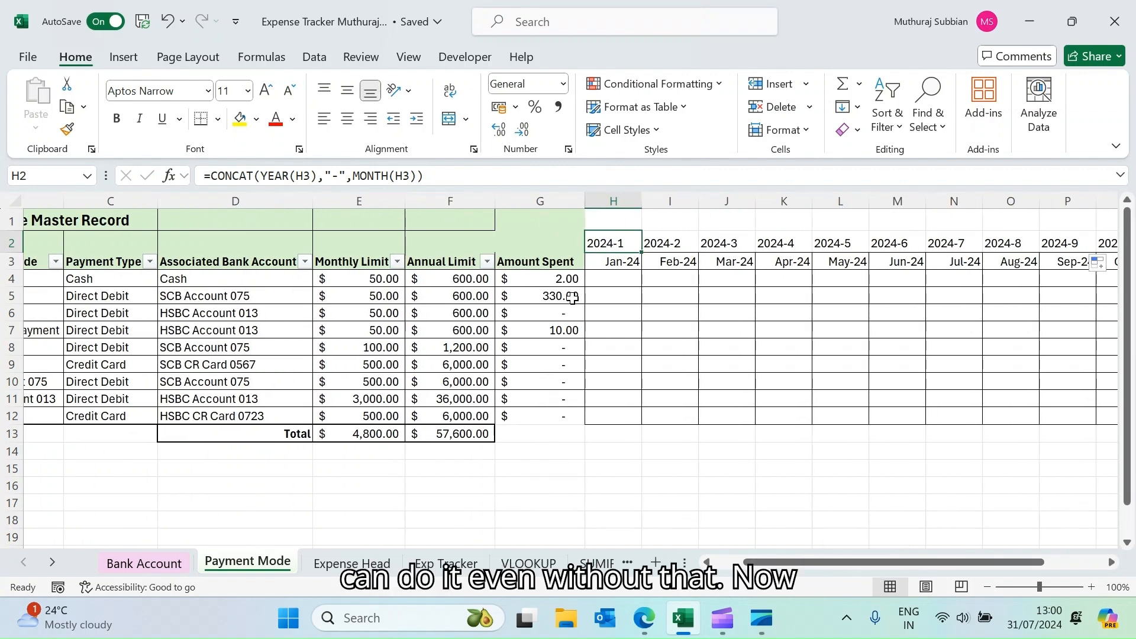
left_click(562, 281)
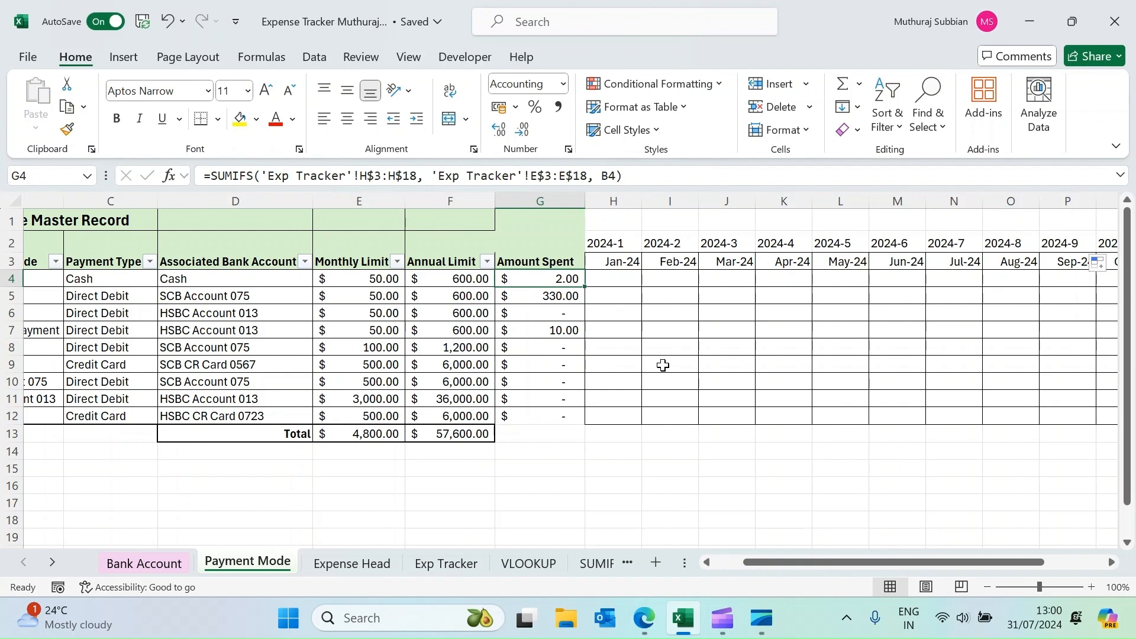
key("Right")
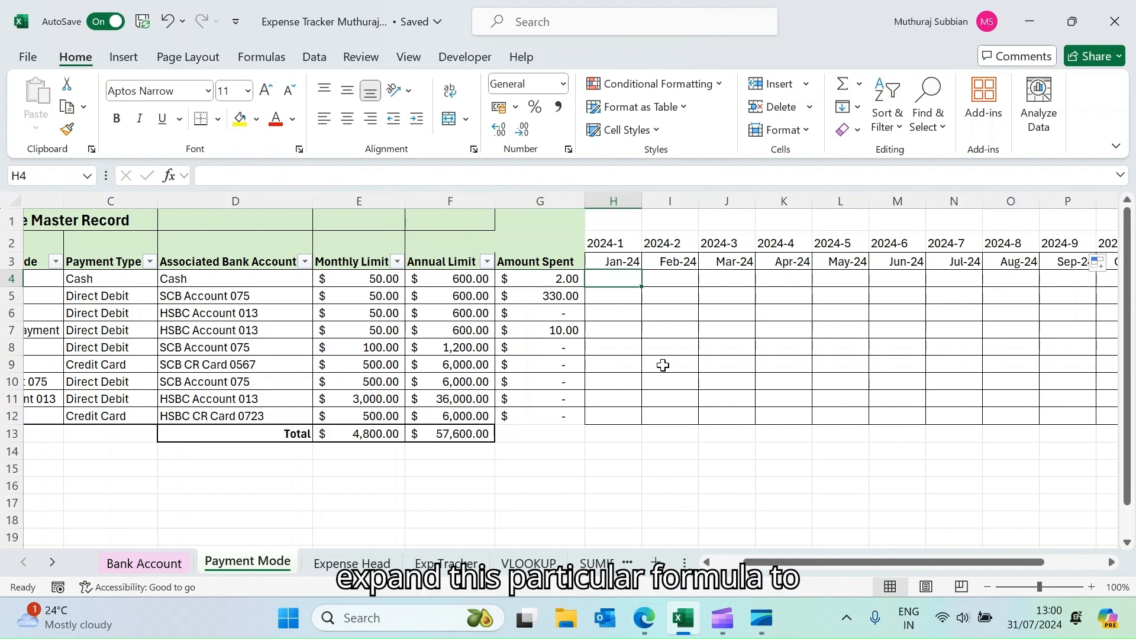
key("Left")
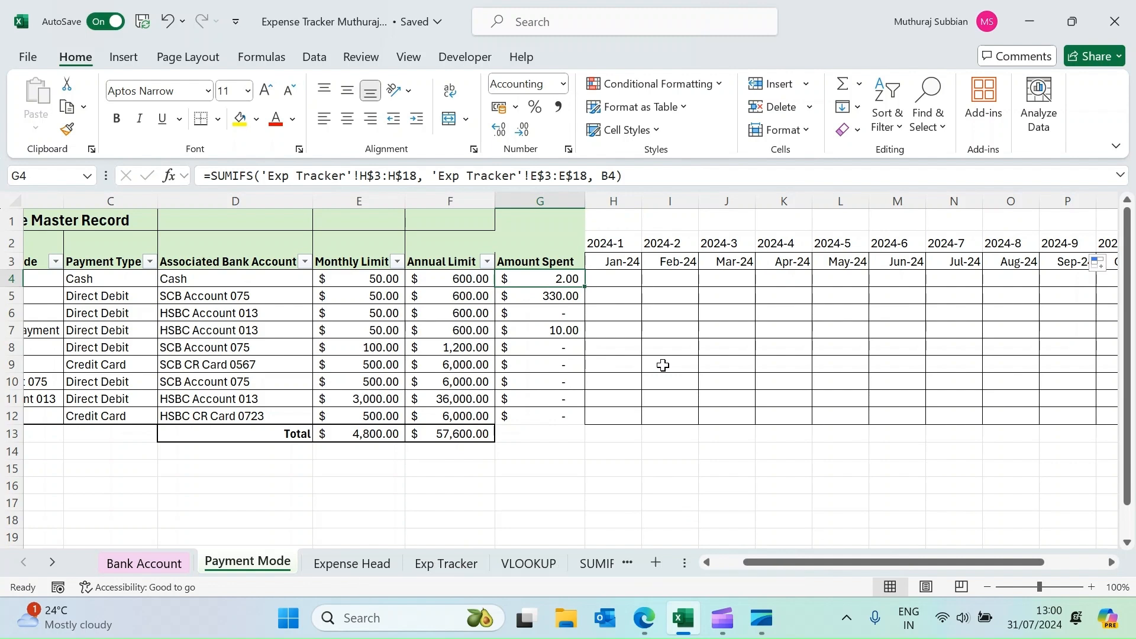
key("Right")
key("Left")
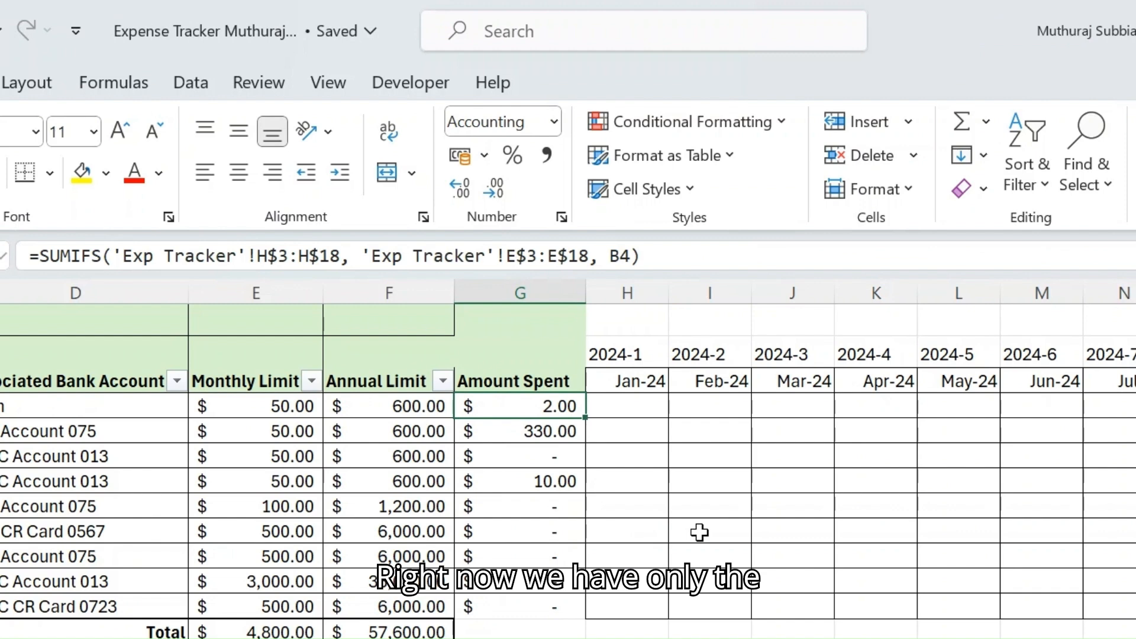
key("Right")
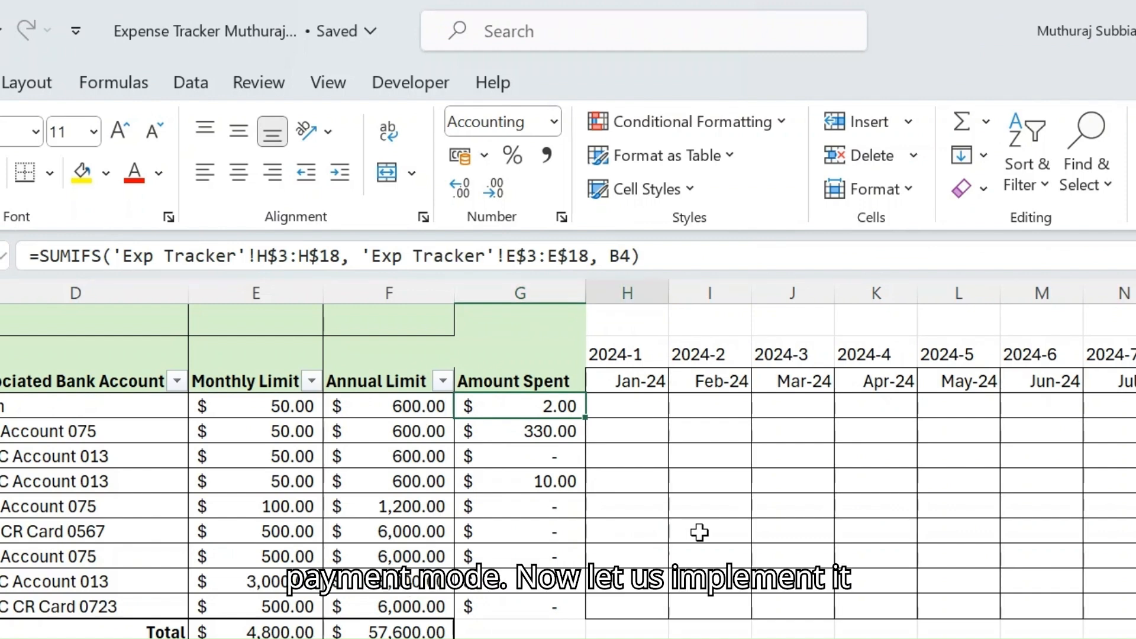
key("Left")
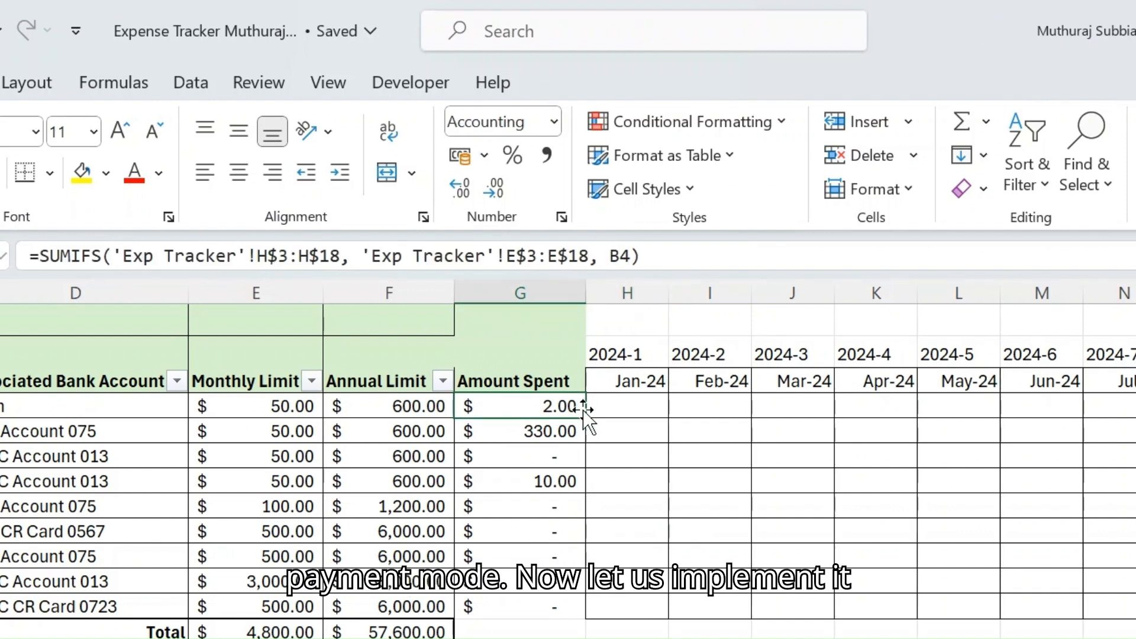
Step: Start a SUMIFS formula in H4 of the Payment Mode sheet with Exp Tracker amounts H3:H18 as the sum range
left_click(624, 402)
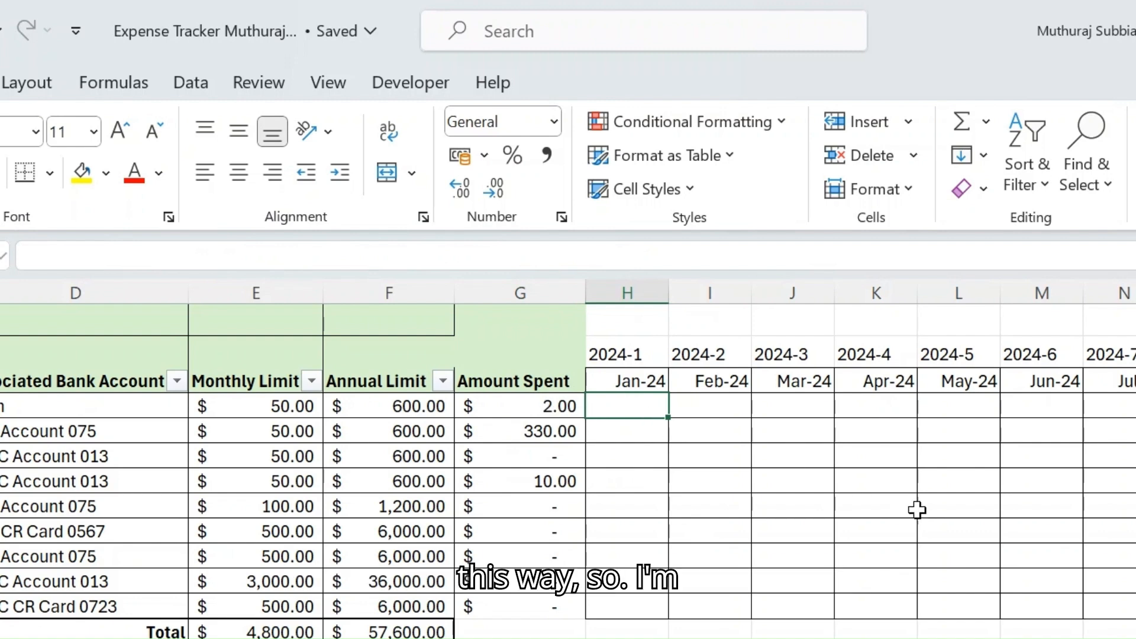
type("=sumif")
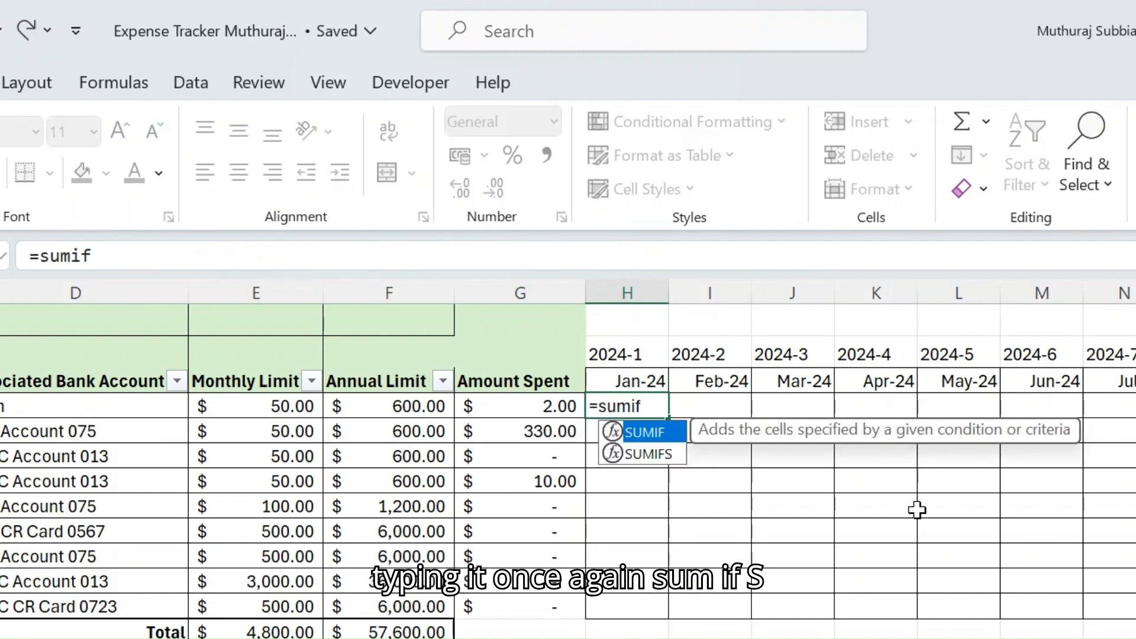
type("s")
key("Tab")
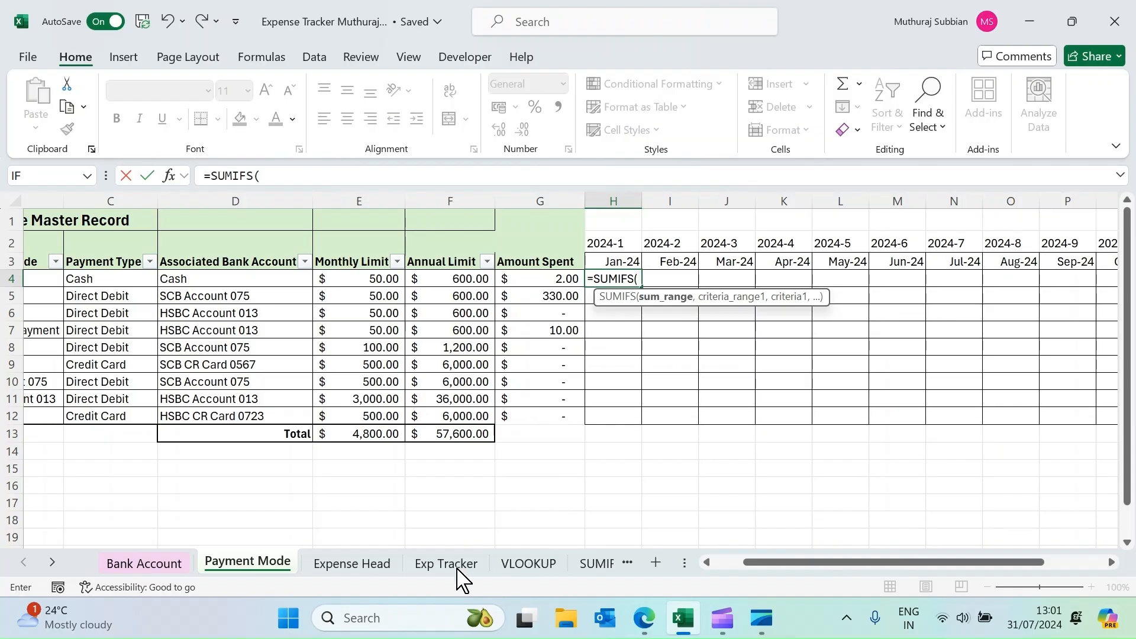
left_click(445, 562)
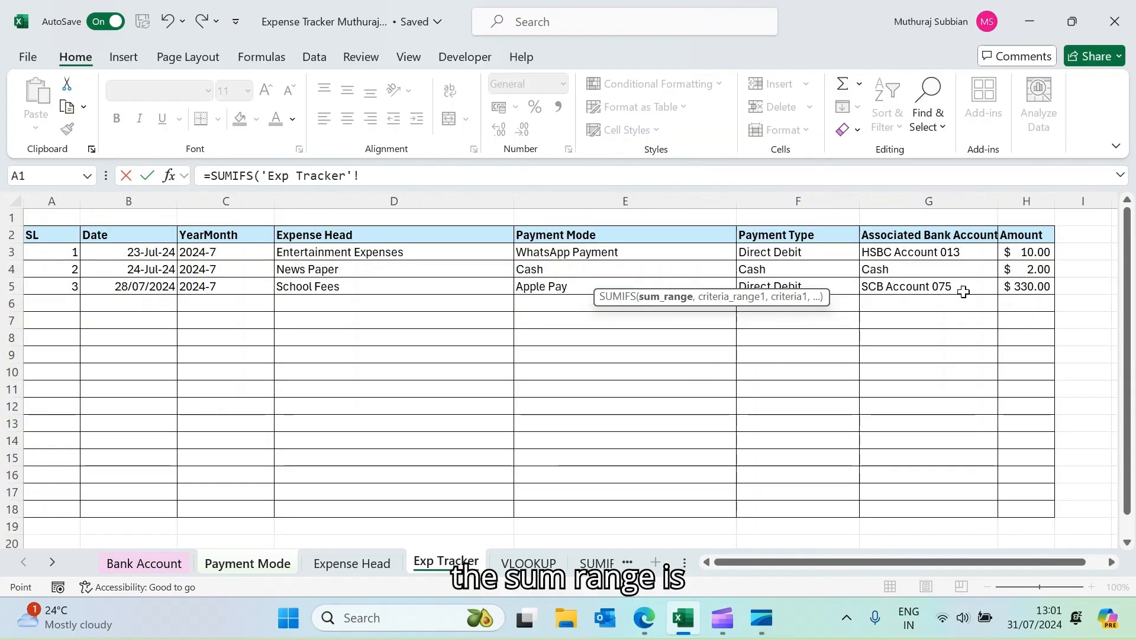
left_click(1027, 256)
left_click(1024, 508, "shift")
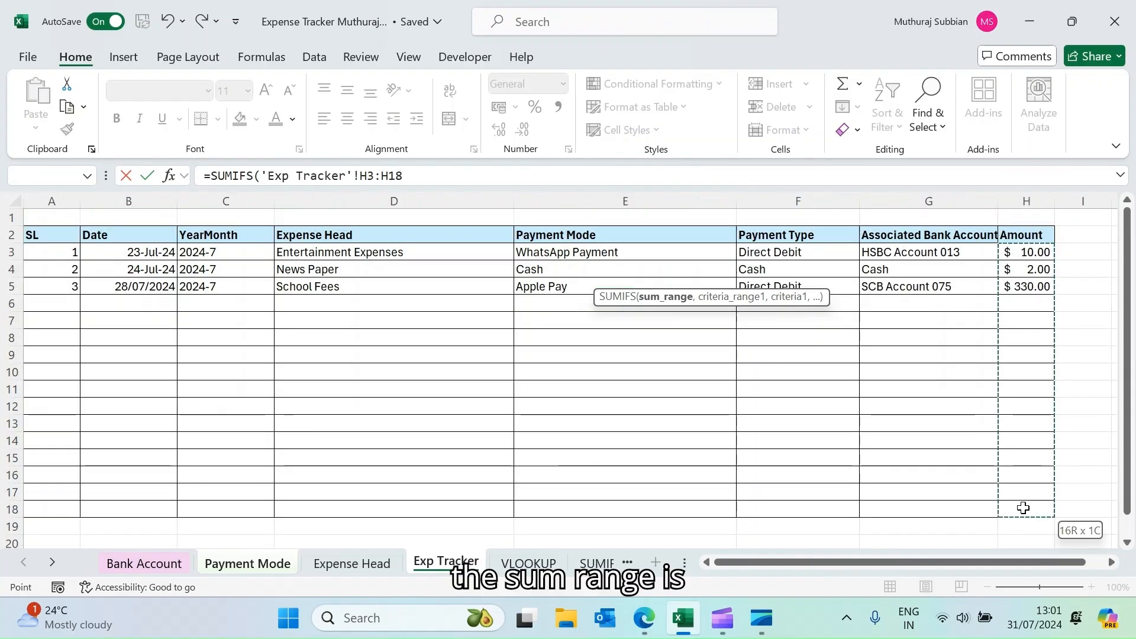
left_click(451, 176)
type(",")
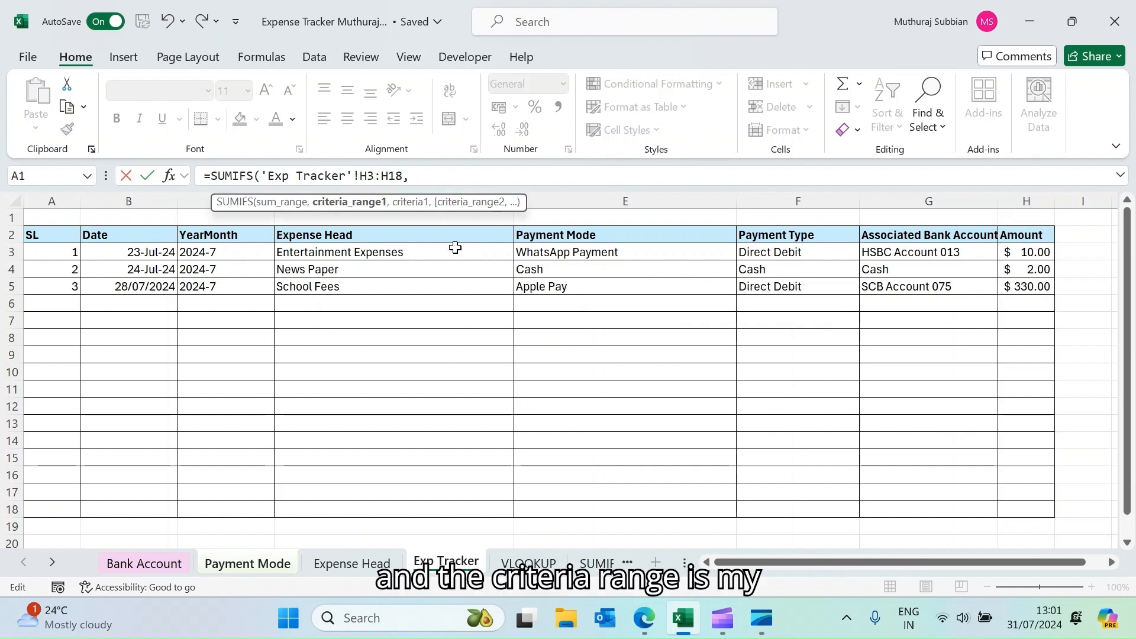
Step: Add Exp Tracker payment modes E3:E18 as the first criteria range, with Payment Mode cell B4 as its criterion
left_click(549, 250)
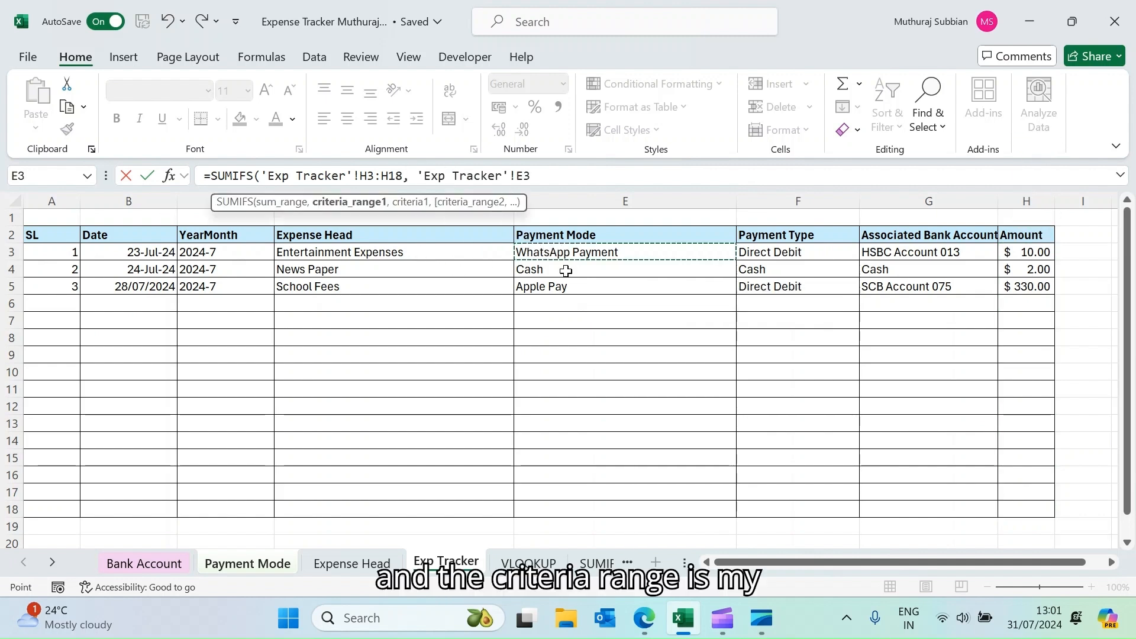
left_click(565, 506, "shift")
type(",")
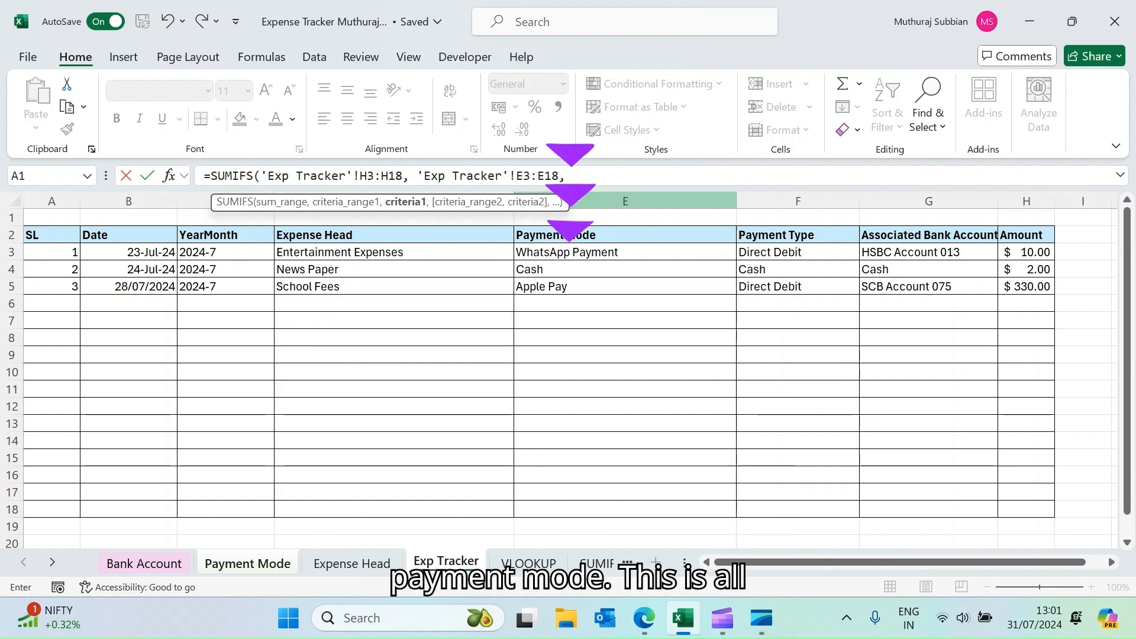
left_click(247, 565)
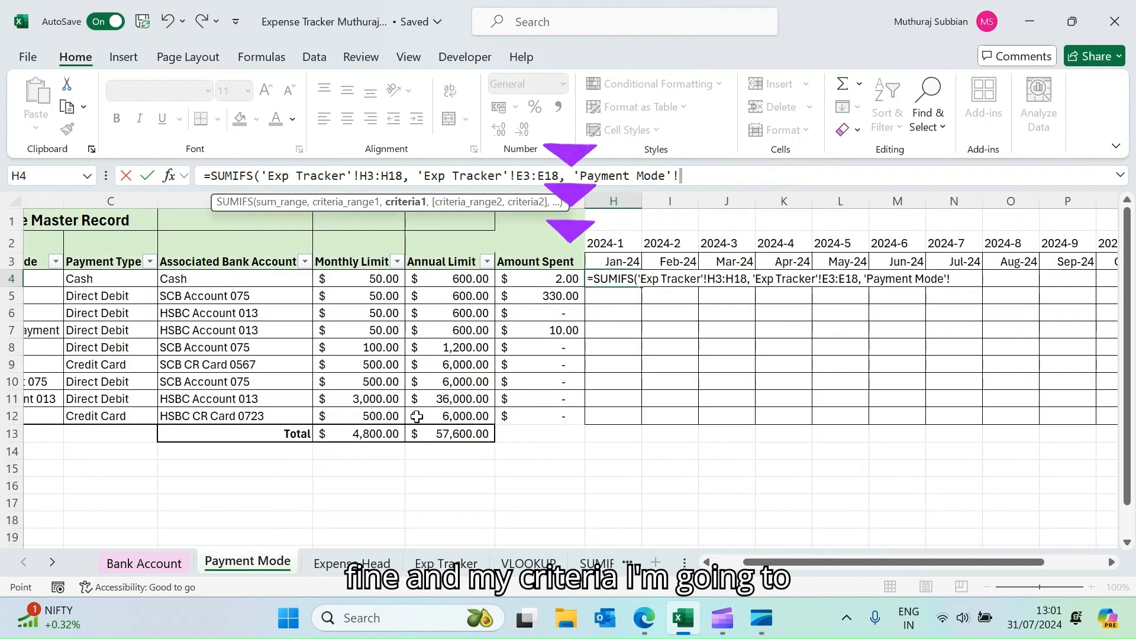
left_click_drag(752, 565, 711, 563)
left_click(81, 282)
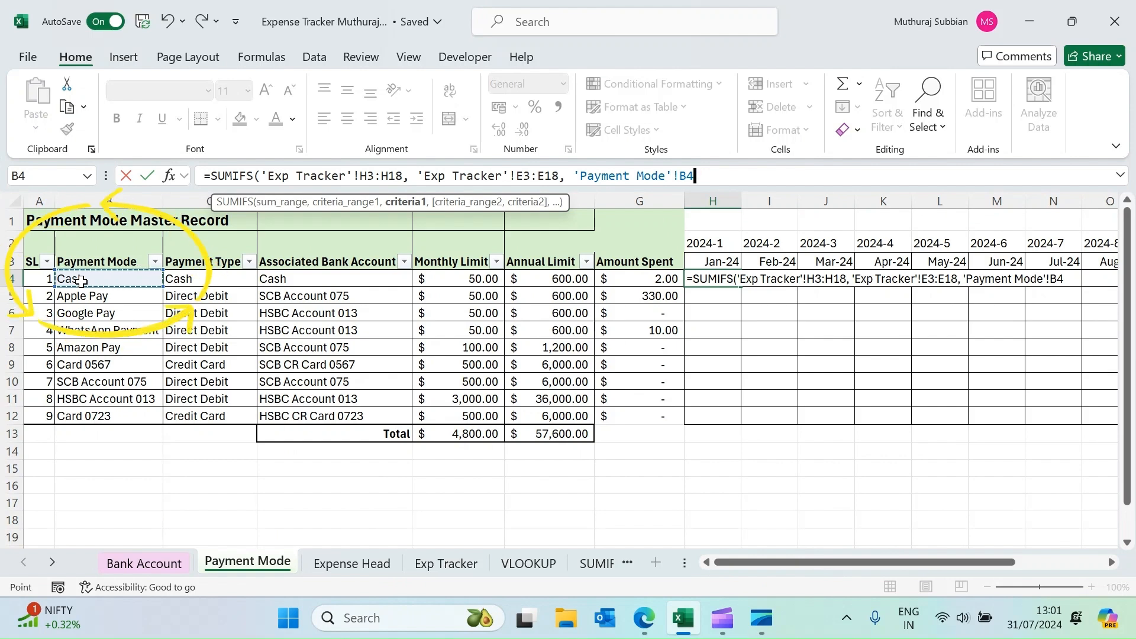
type(",")
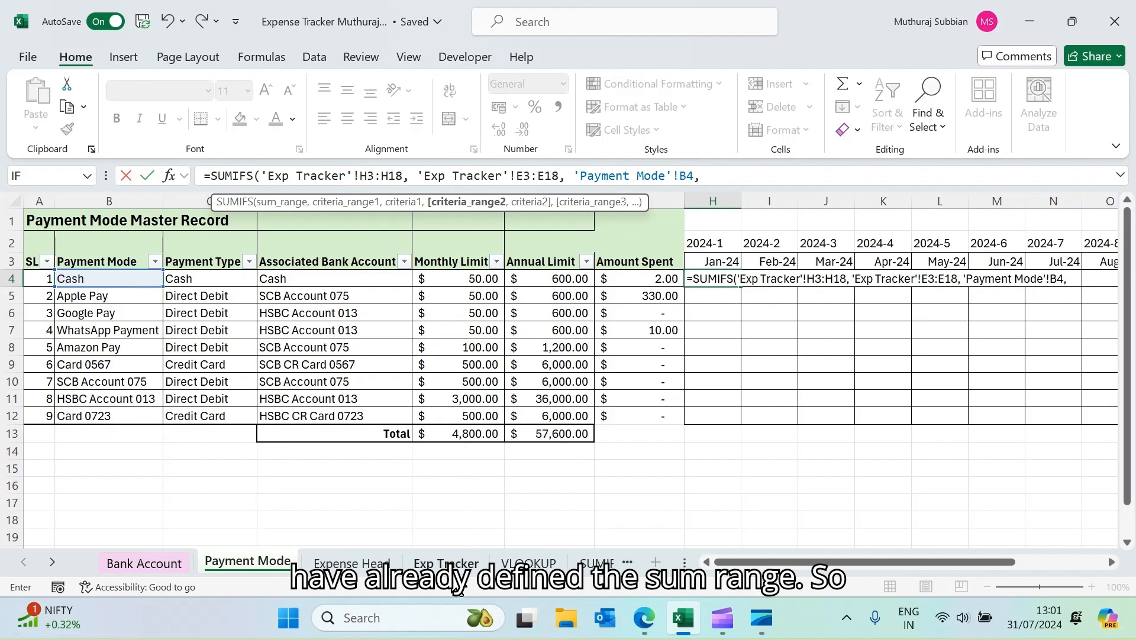
Step: Add the Exp Tracker YearMonth column as the second criteria range with locked rows, C$3:C$18
left_click(447, 562)
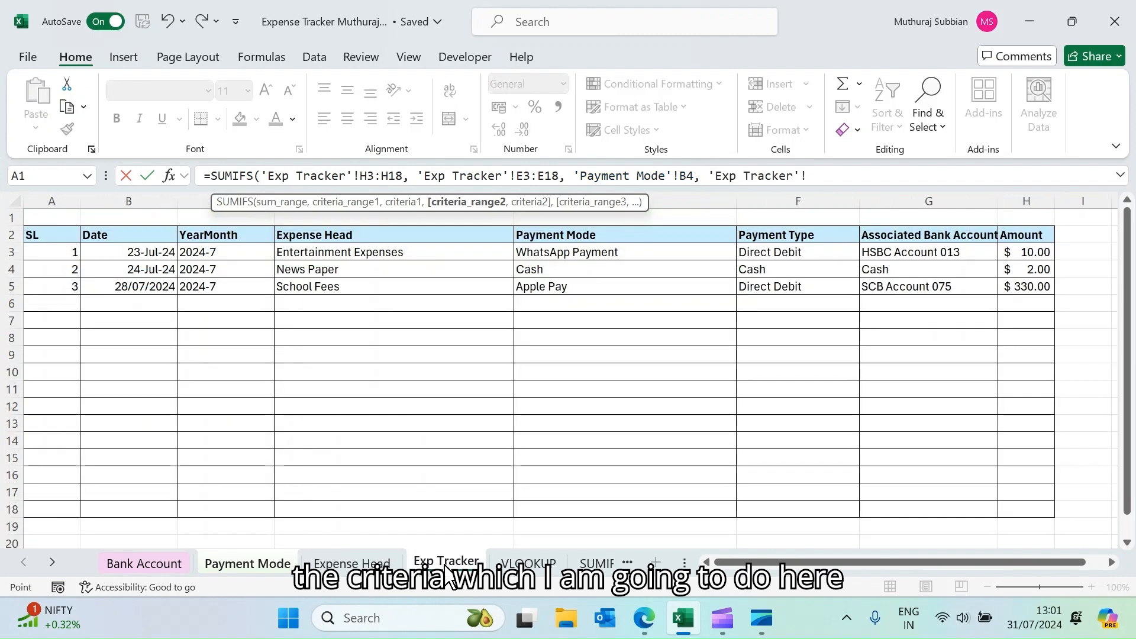
left_click_drag(207, 254, 228, 507)
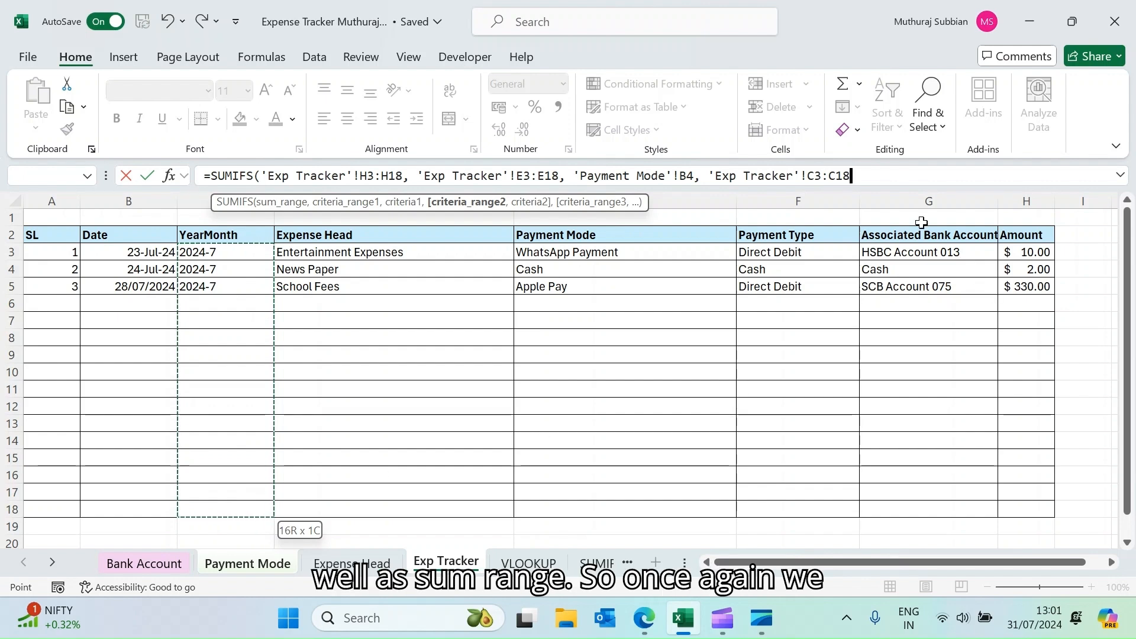
left_click(814, 177)
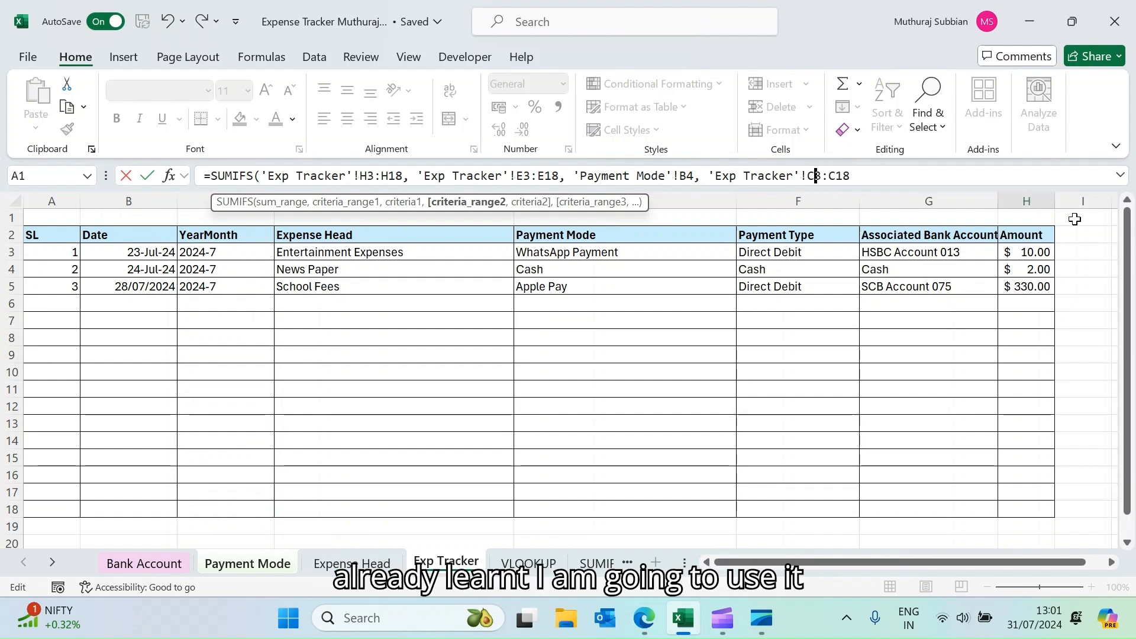
type("$")
key("Right")
key("Right")
key("Right")
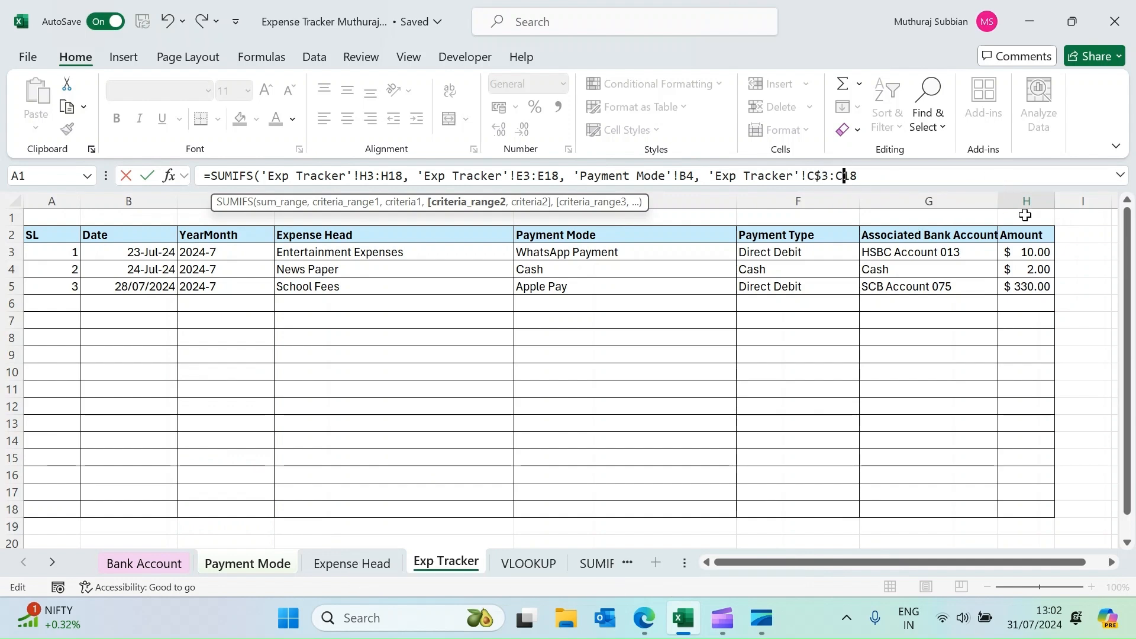
type("$18,")
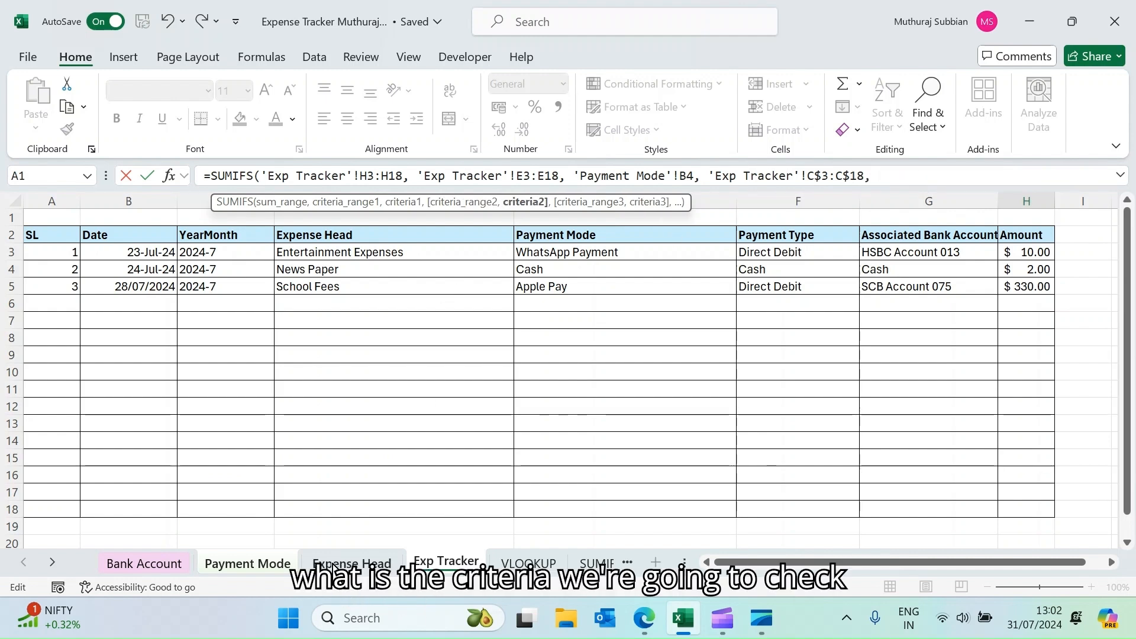
Step: Use Payment Mode cell H2, the January year-month key, as the second criterion and complete the SUMIFS formula
left_click(266, 569)
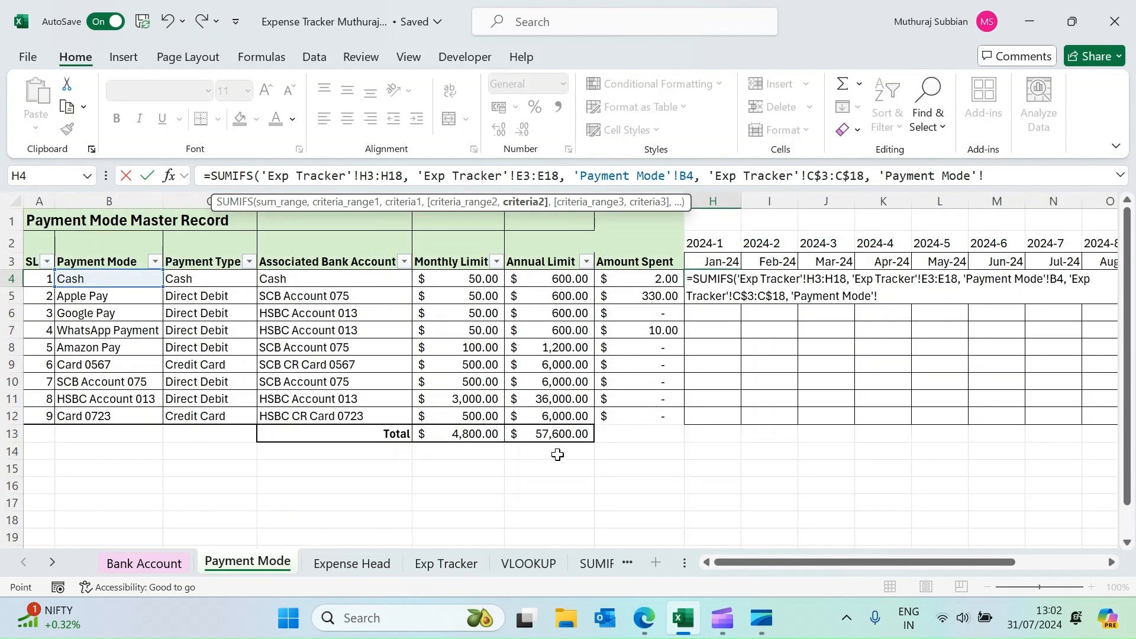
left_click(705, 243)
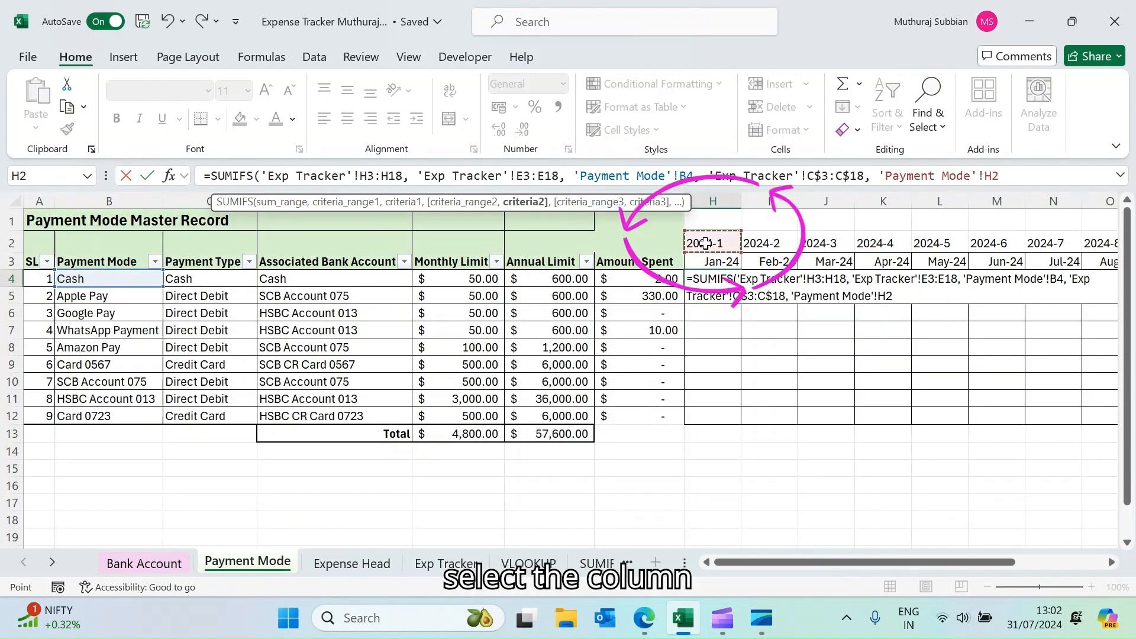
key("Return")
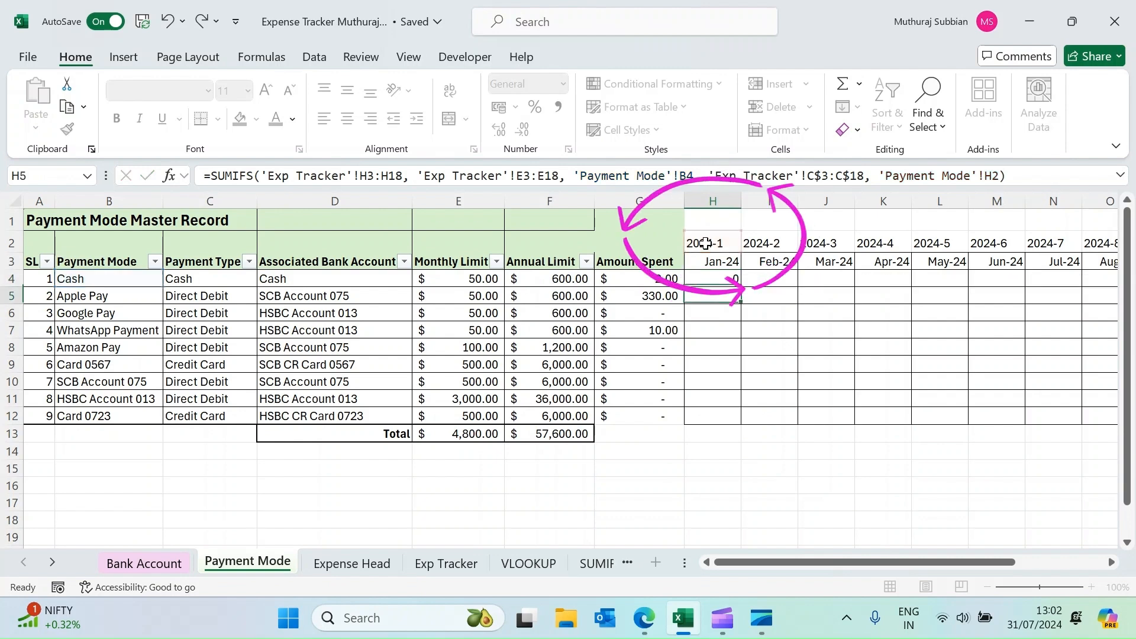
Step: Compare the Jan-24 result in H4 with the date of the Cash entry in row 4 of Exp Tracker
left_click(722, 281)
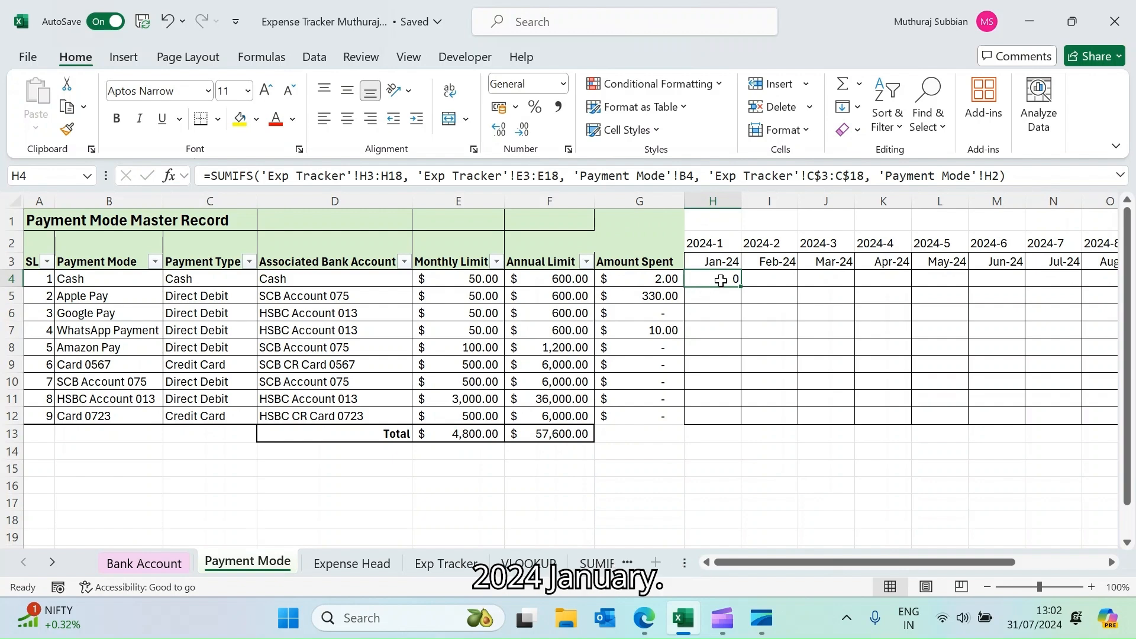
left_click(441, 563)
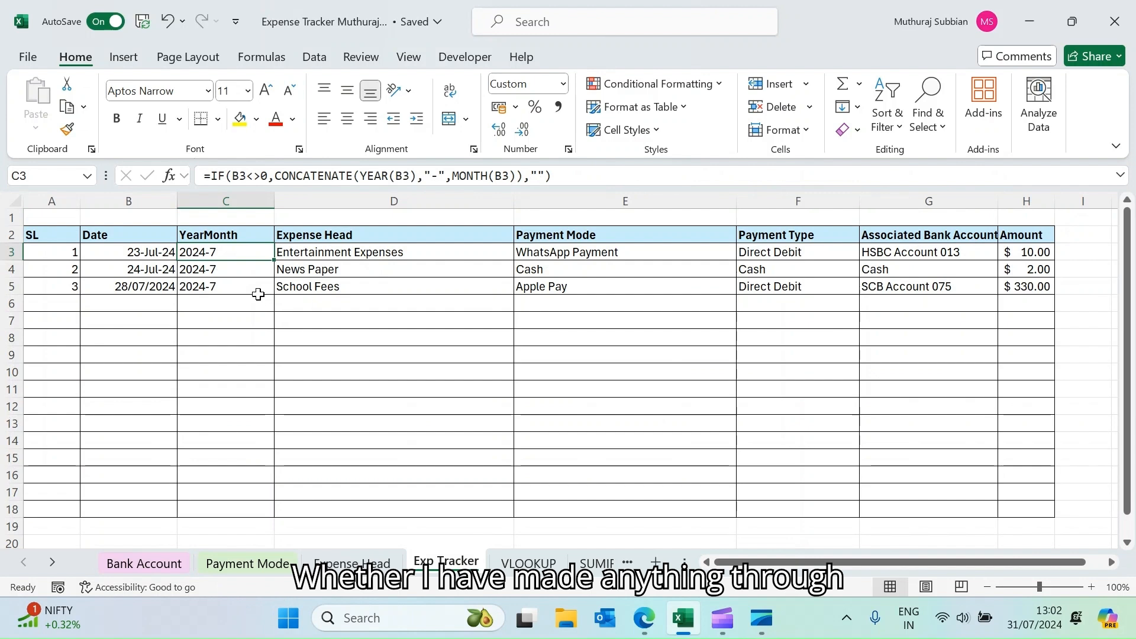
left_click(147, 272)
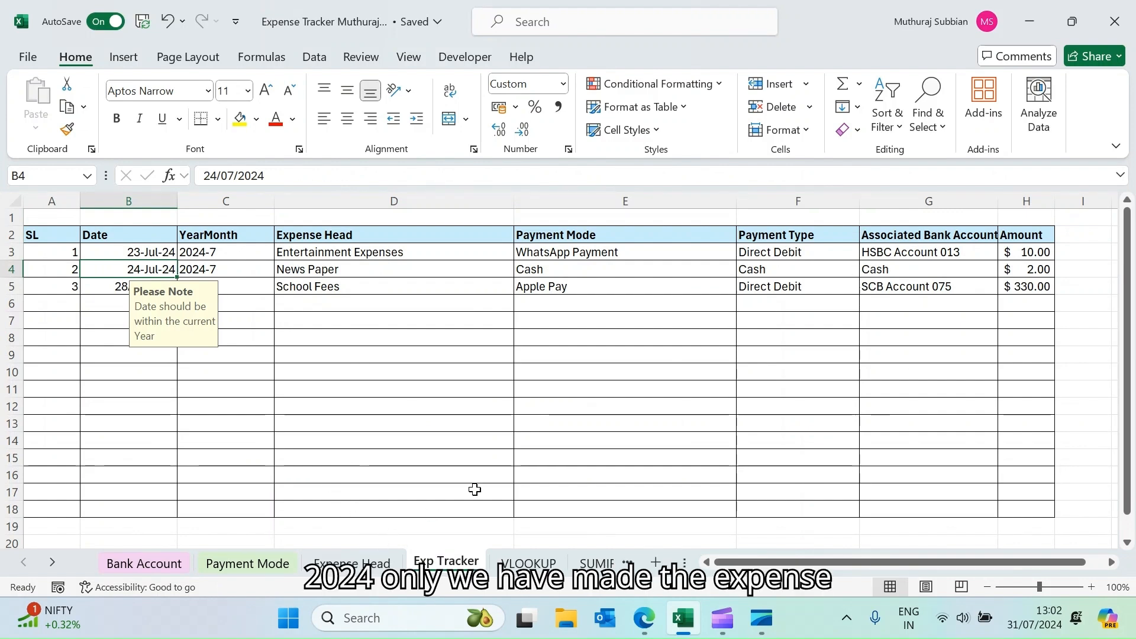
left_click(239, 565)
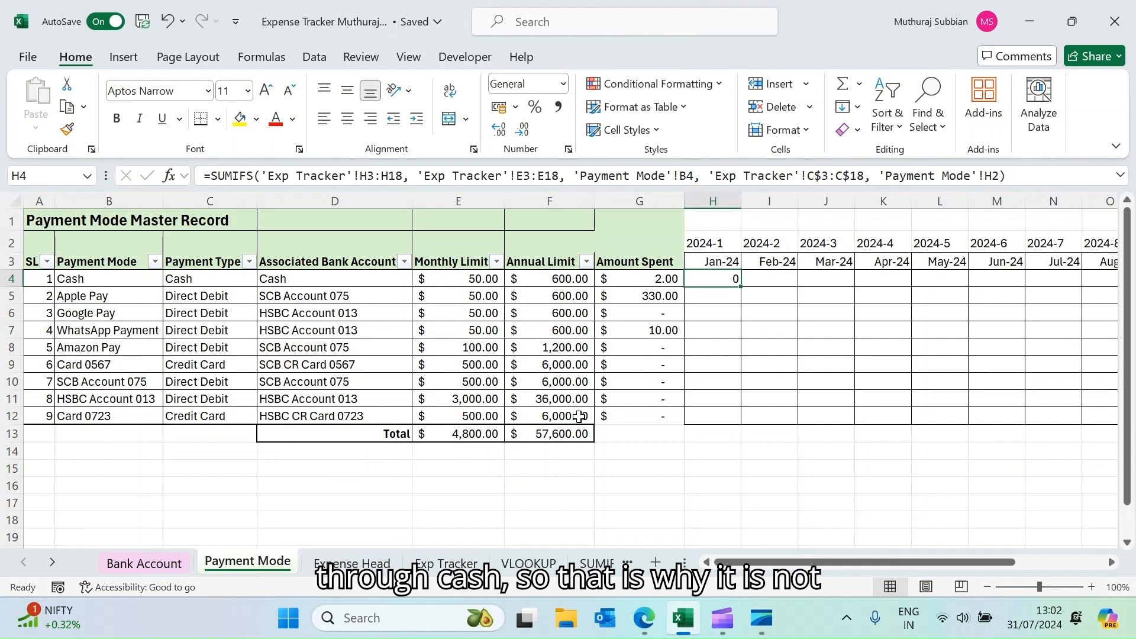
Step: Set the News Paper entry's date in Exp Tracker B4 to 24/01/2024 and check the Jan-24 Cash cell on Payment Mode
left_click(446, 562)
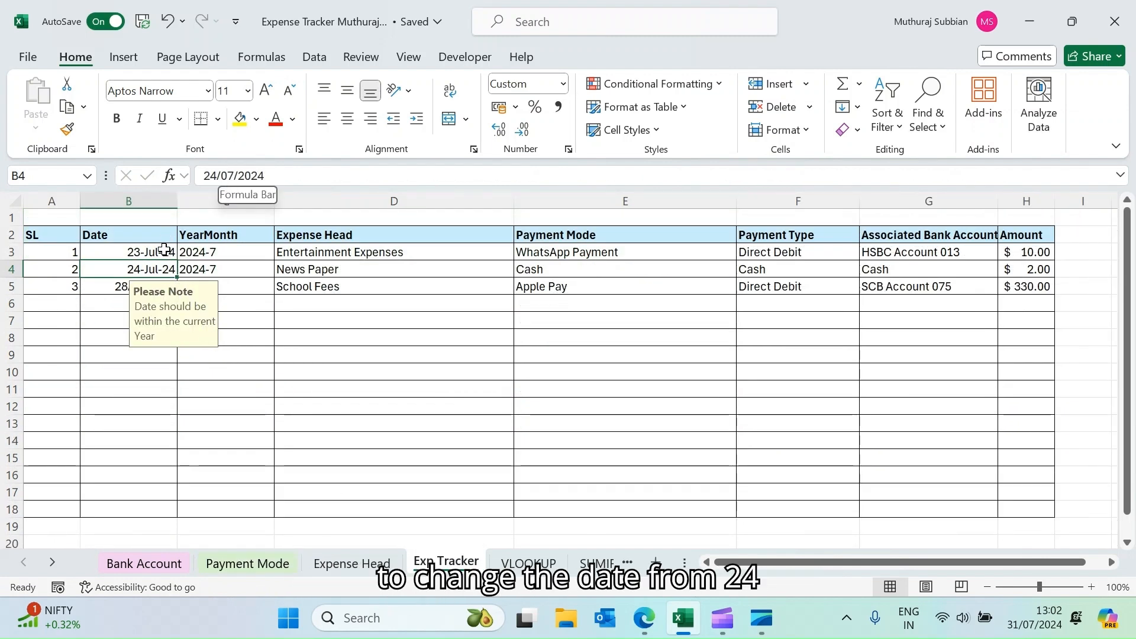
double_click(147, 262)
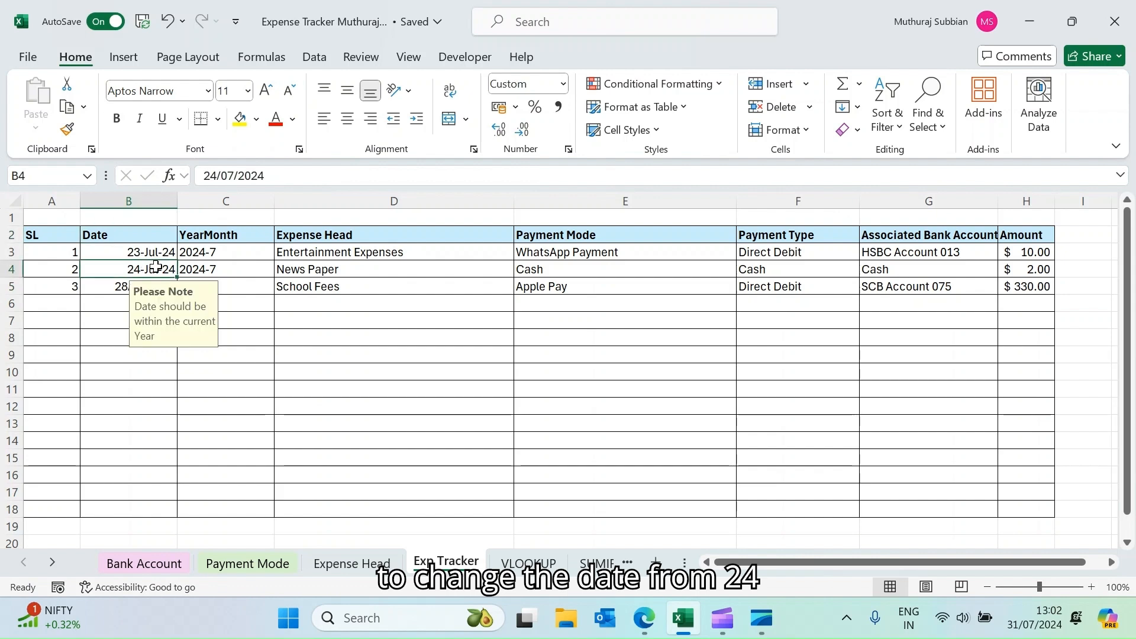
double_click(160, 267)
key("BackSpace")
type("1")
key("Return")
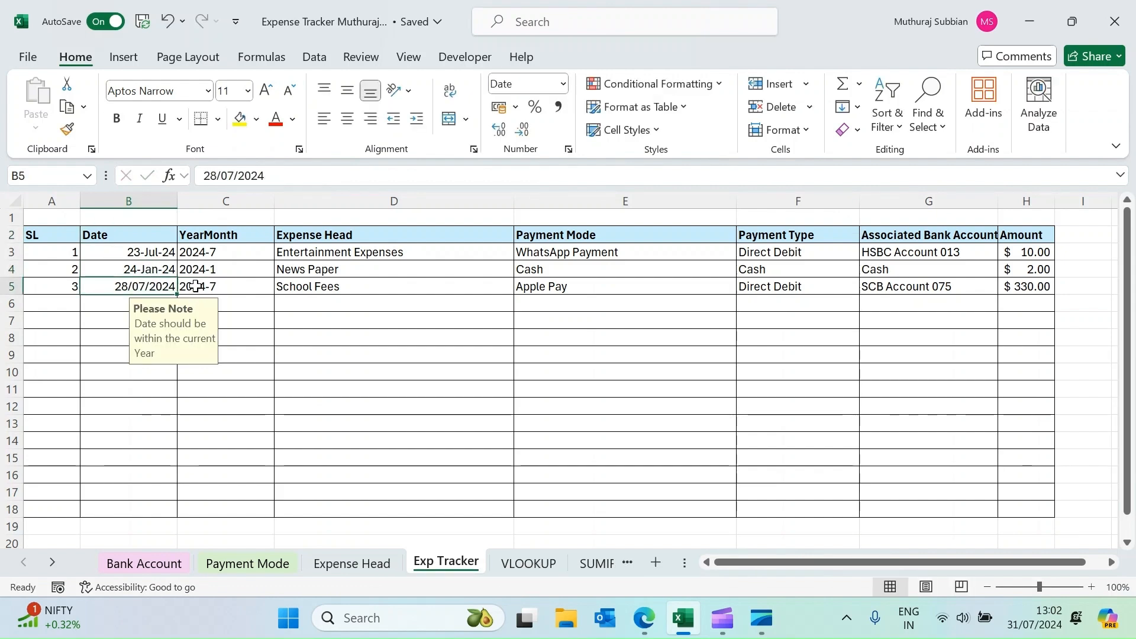
left_click(157, 270)
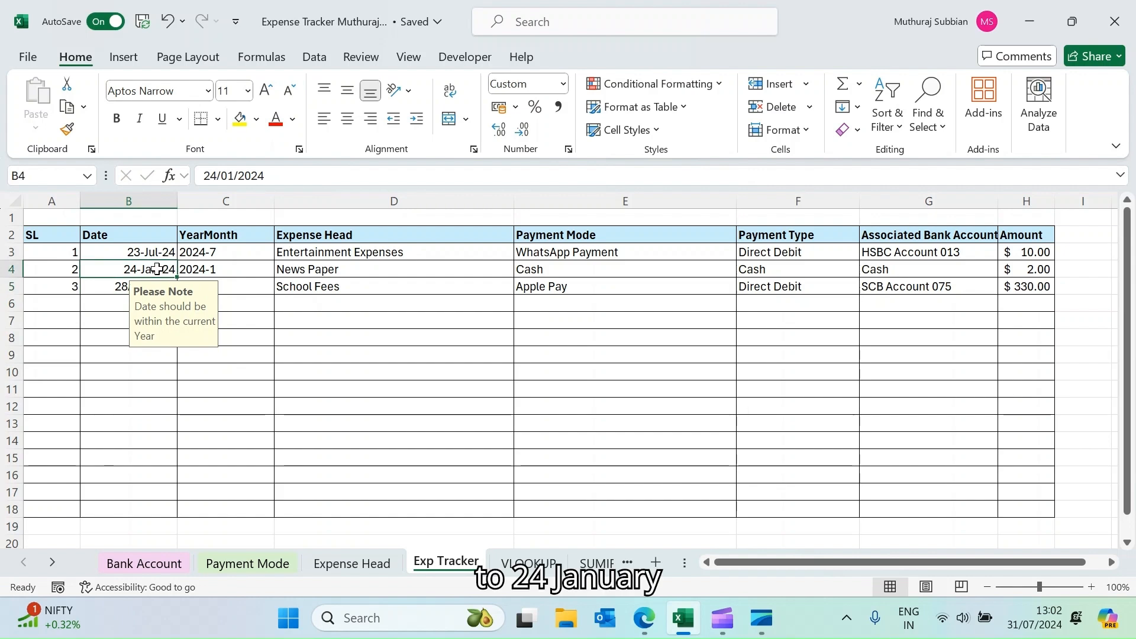
left_click(1036, 270)
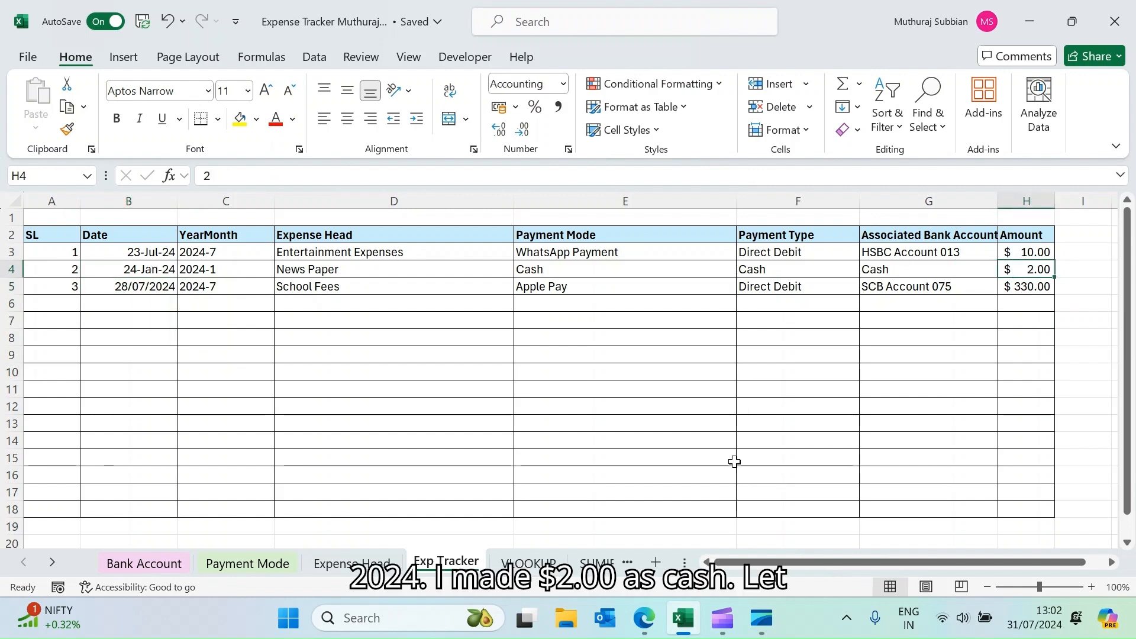
left_click(266, 567)
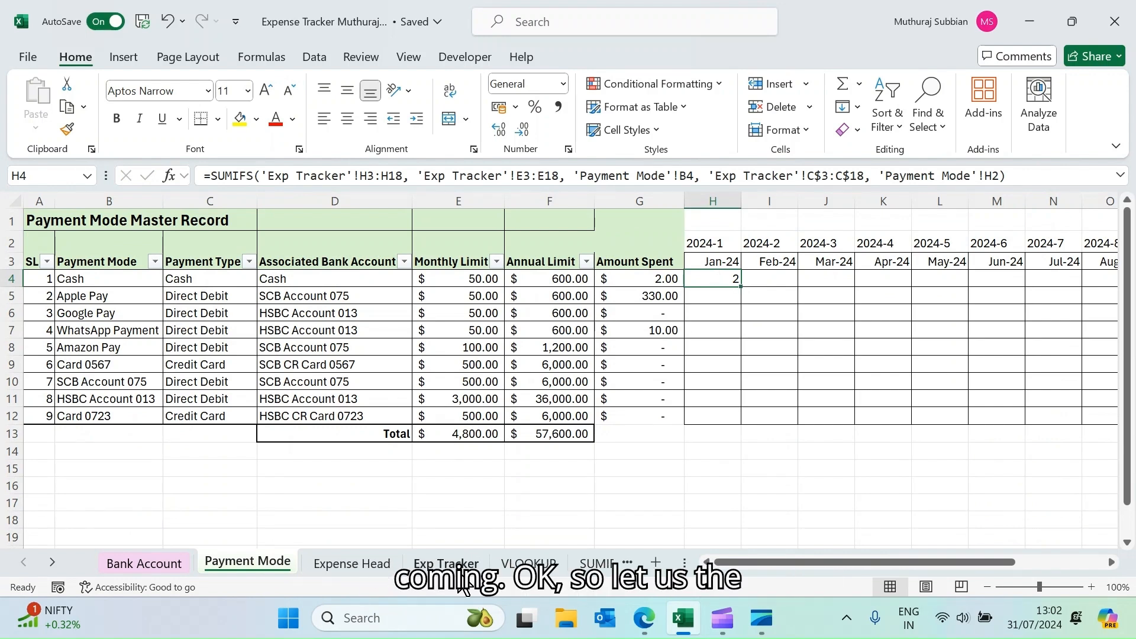
Step: Set the Exp Tracker dates to 23/01/2024 for Entertainment Expenses in B3 and 28/01/2024 for School Fees in B5
left_click(447, 563)
double_click(114, 253)
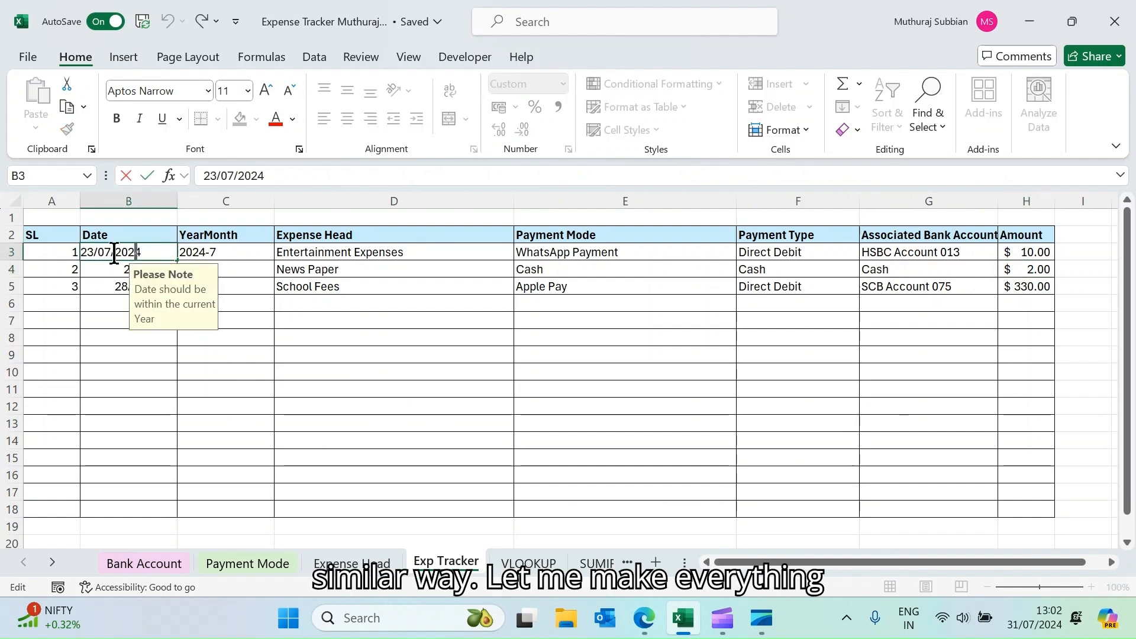
key("BackSpace")
type("1")
key("Return")
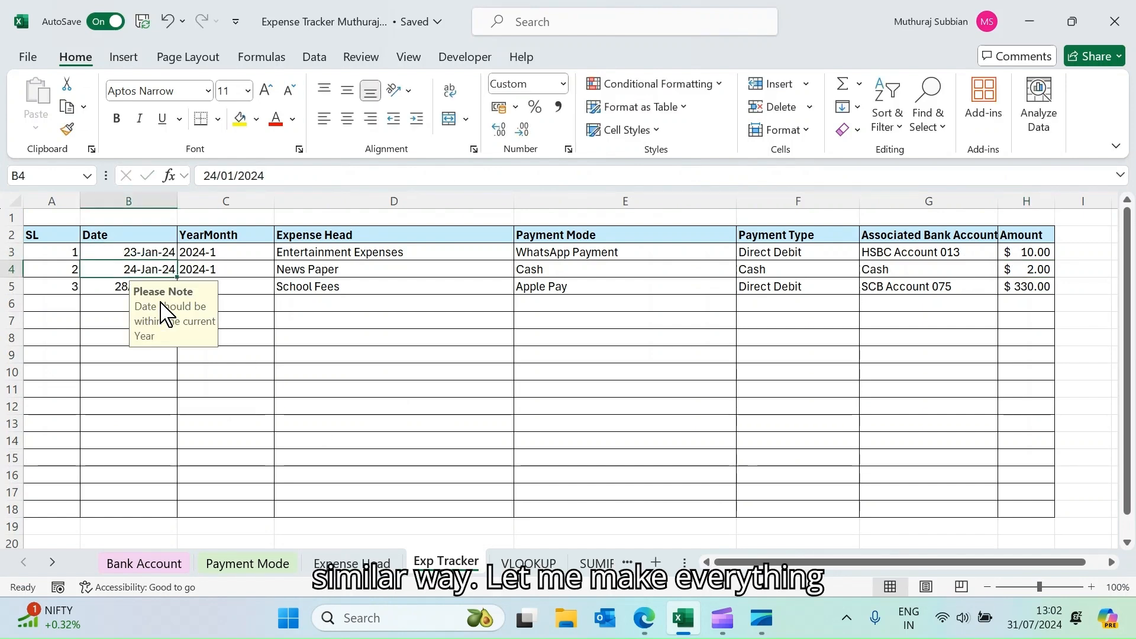
key("Down")
key("F2")
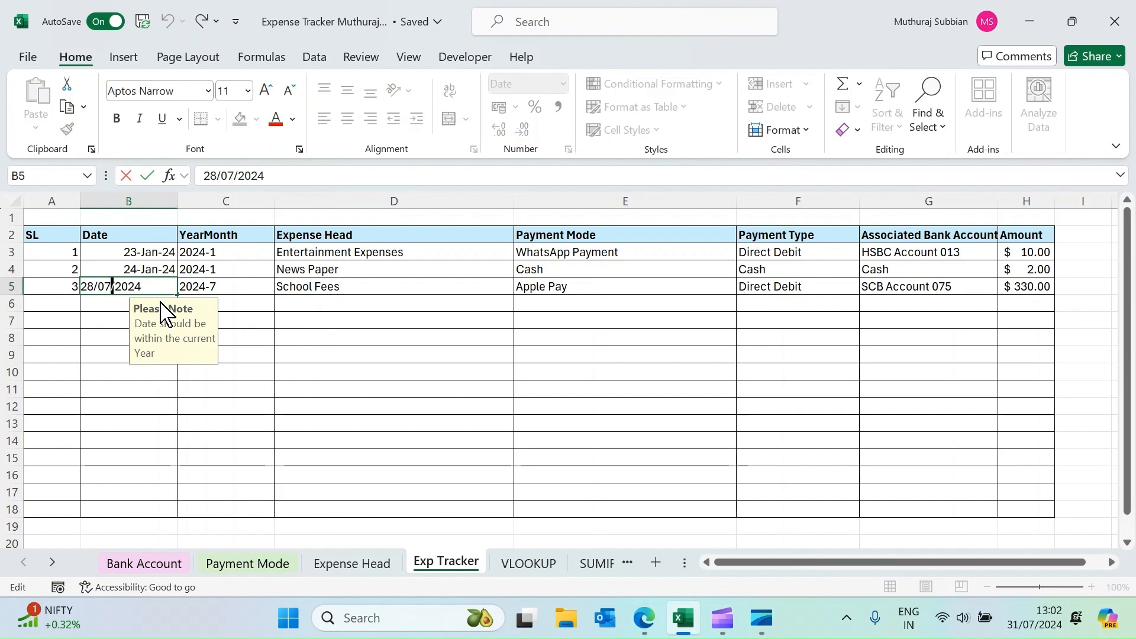
key("BackSpace")
type("1")
key("Return")
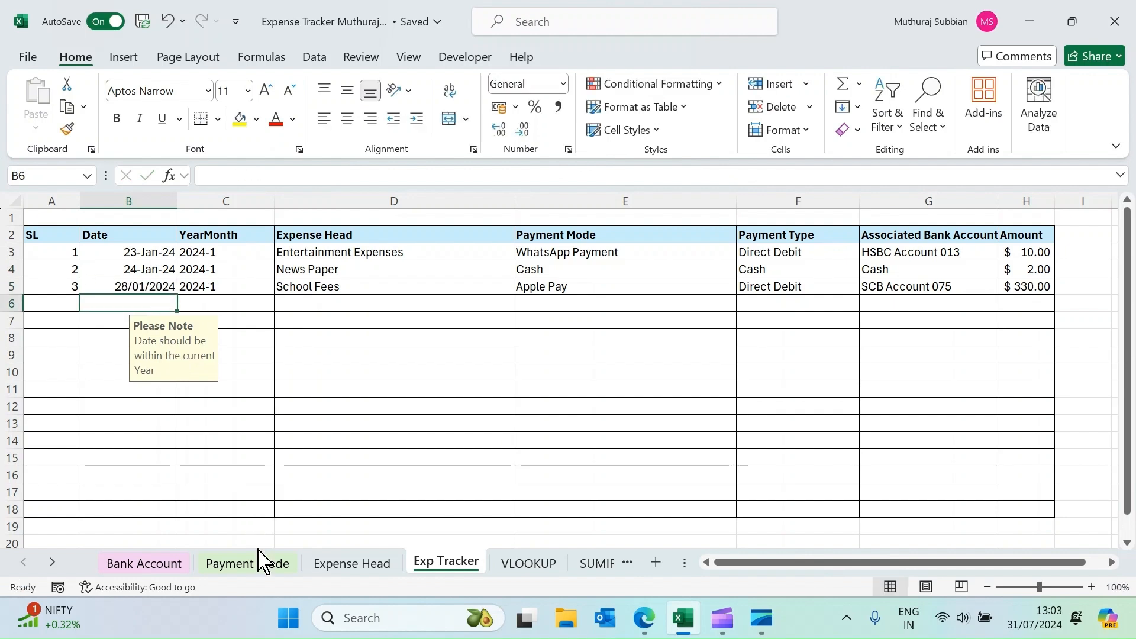
Step: Fill the H4 SUMIFS formula down the Jan-24 column through H12 on the Payment Mode sheet
left_click(249, 563)
left_click_drag(743, 286, 735, 418)
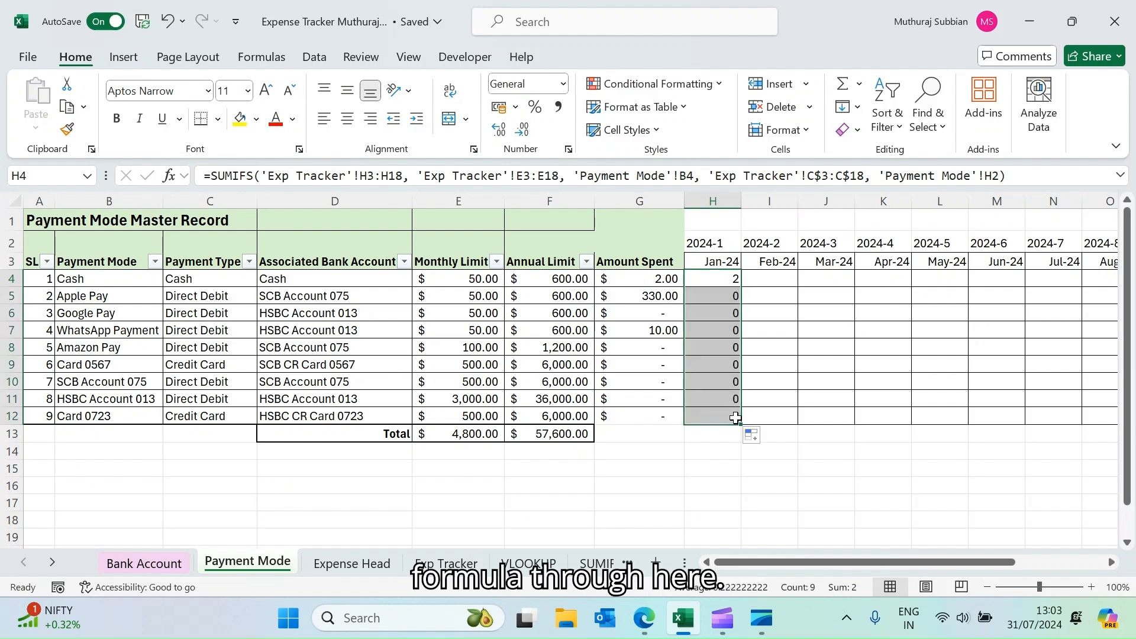
left_click(717, 278)
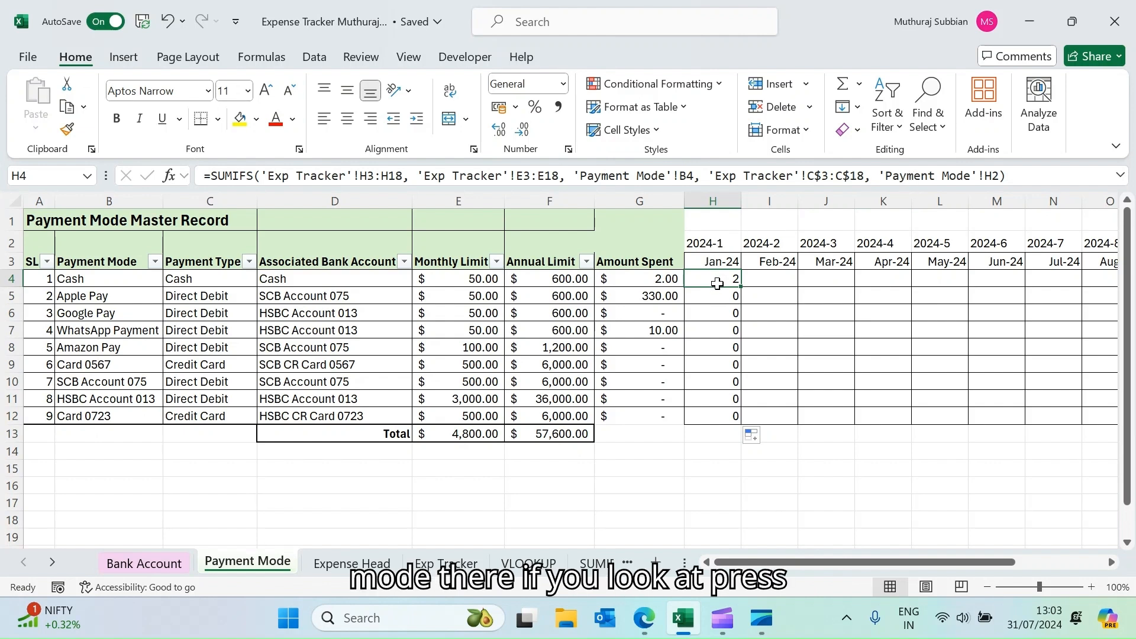
Step: Enlarge the formula display and compare the year-month criterion references in the H4 and H5 SUMIFS formulas
key("F2")
left_click_drag(531, 222, 530, 308)
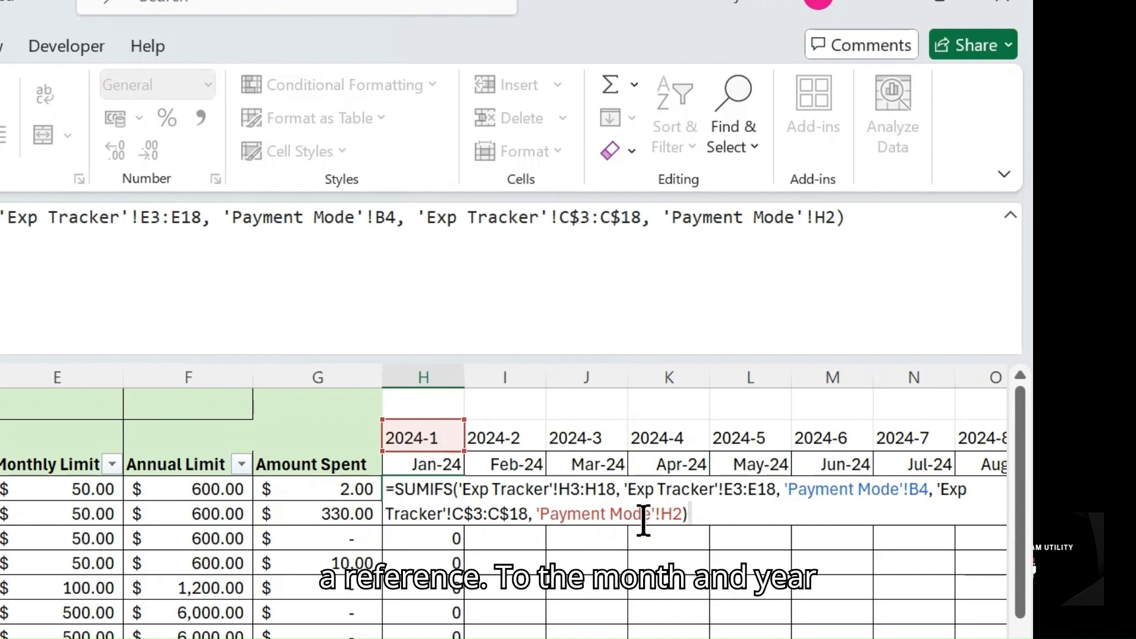
key("ctrl+Return")
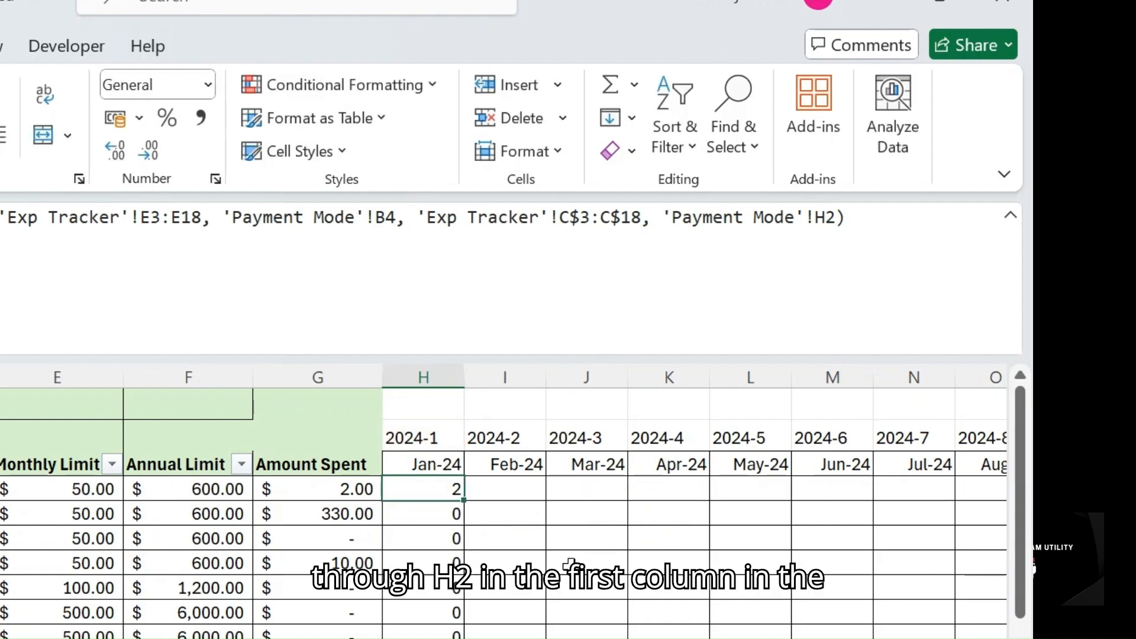
left_click(445, 515)
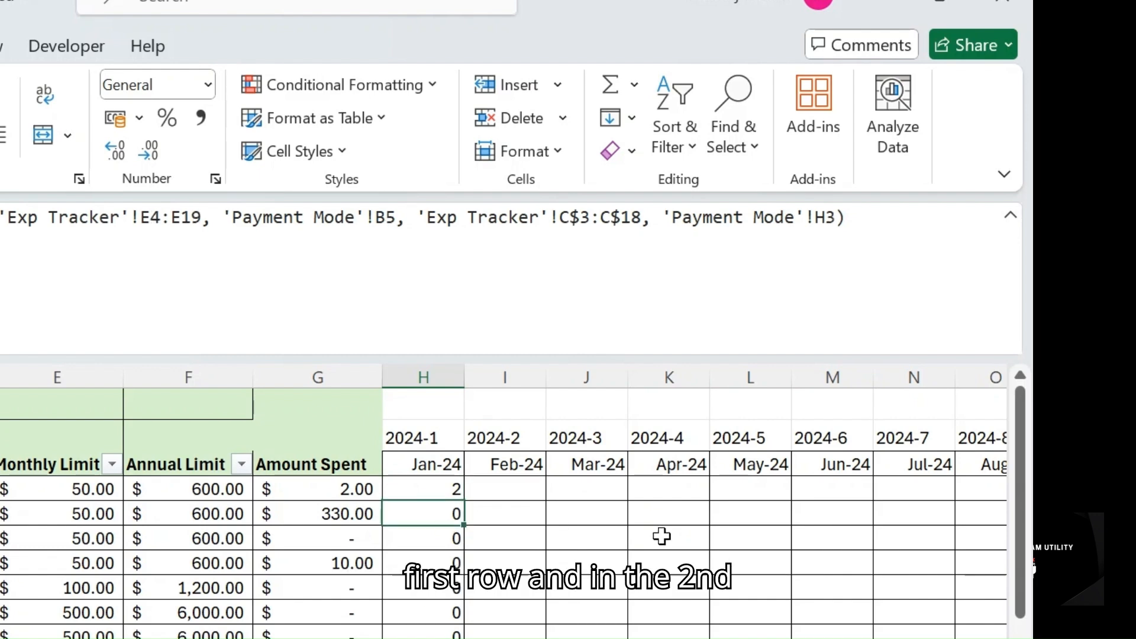
key("F2")
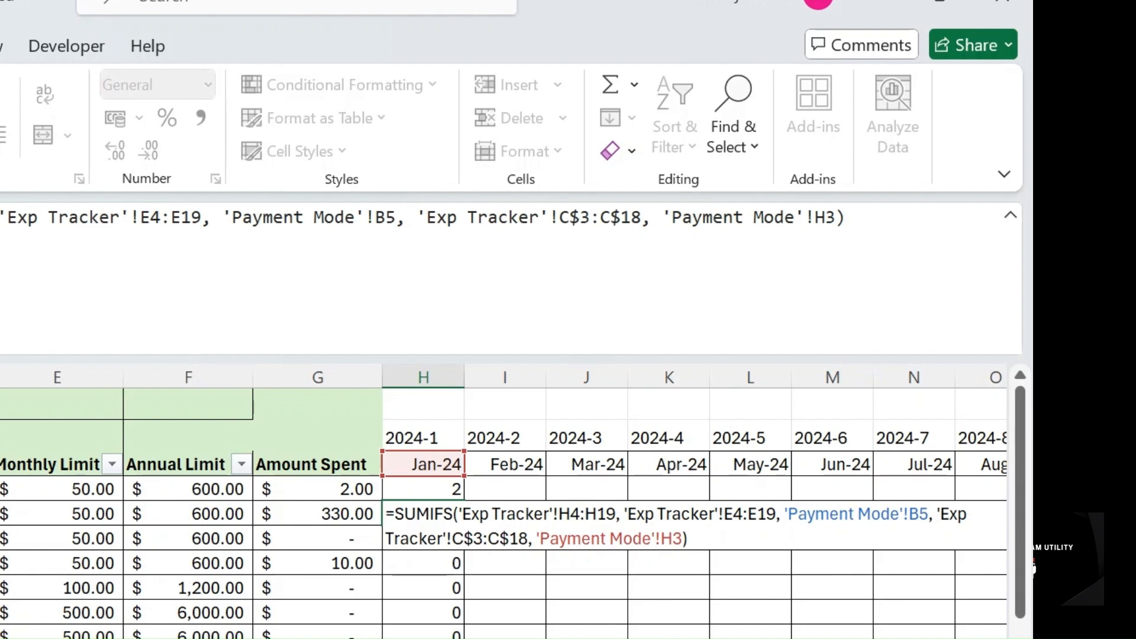
key("ctrl+Return")
Step: Lock the row of the year-month criterion in H4's SUMIFS as H$2 and fill the formula down through H12
left_click(434, 489)
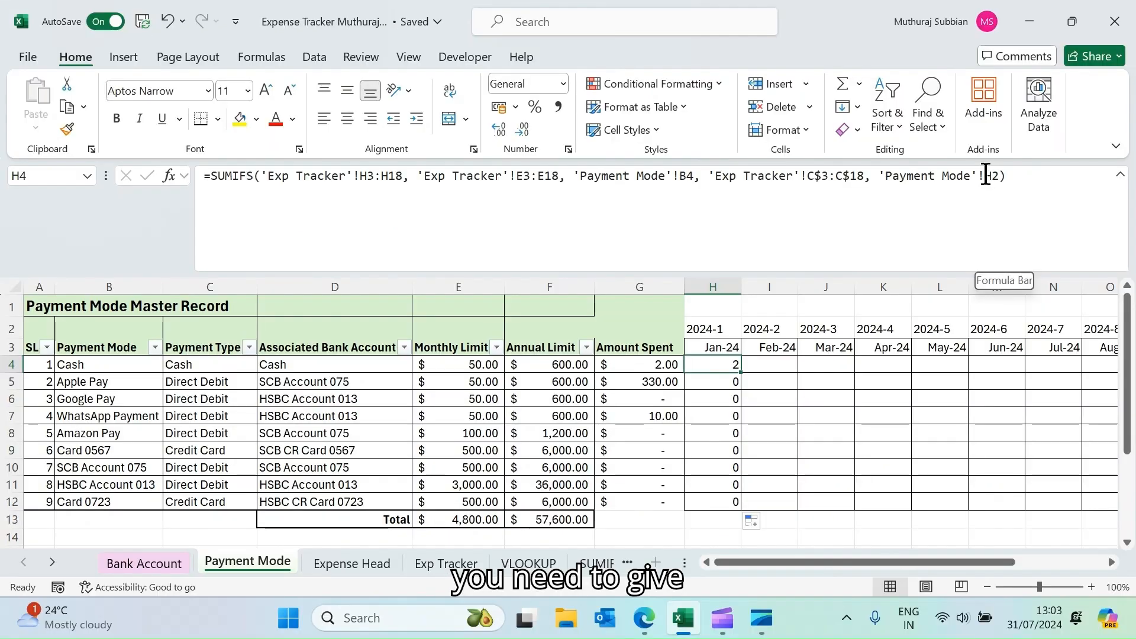
left_click(824, 217)
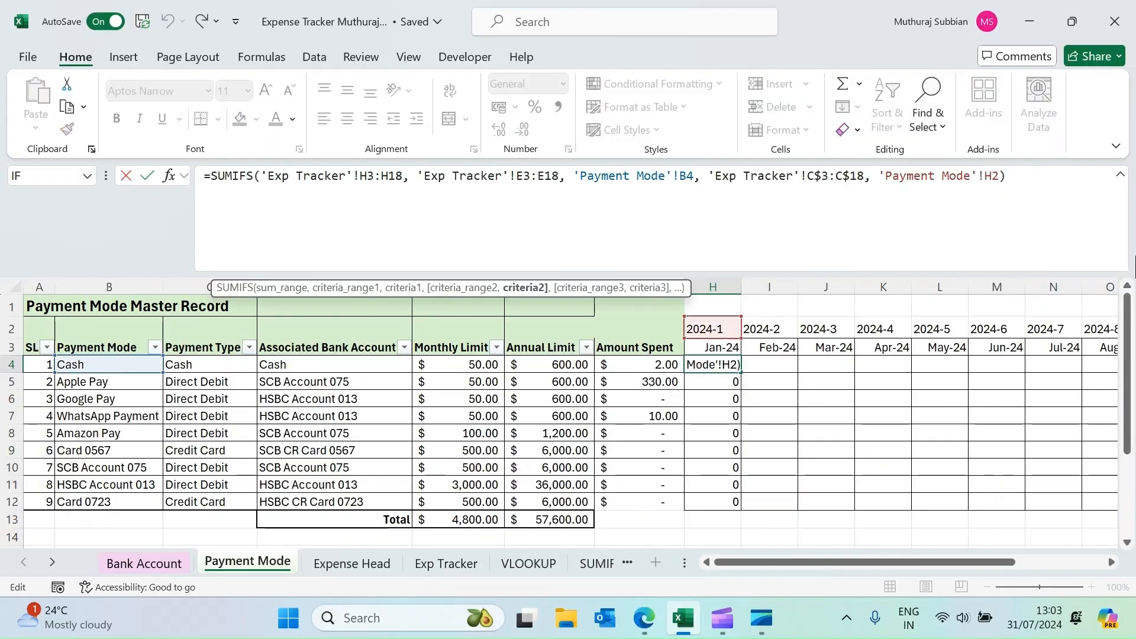
type("$")
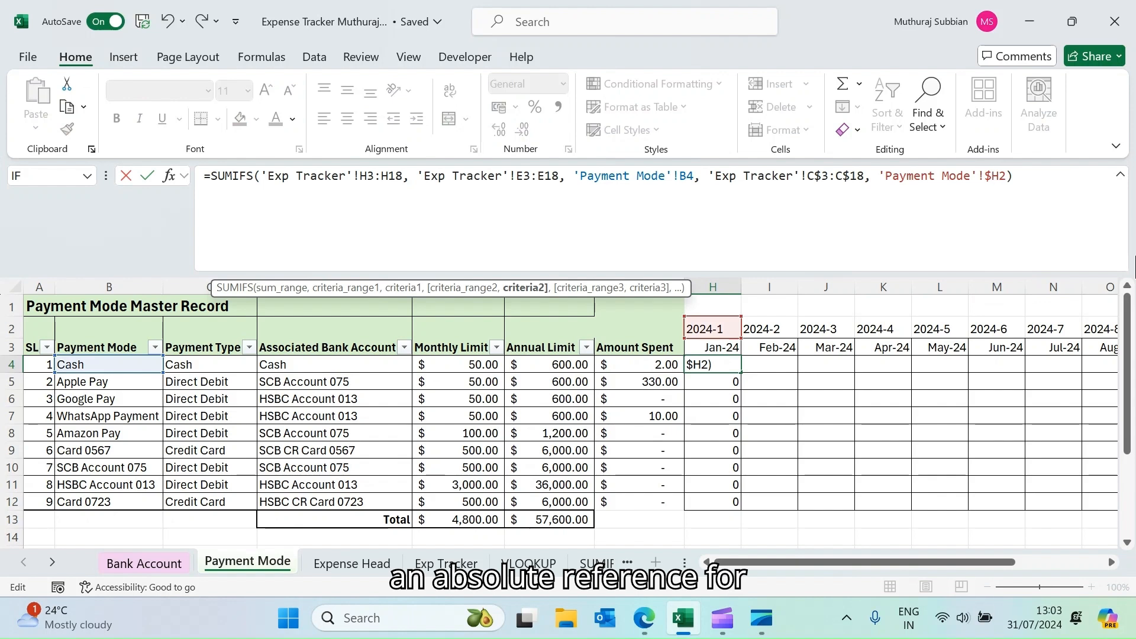
key("BackSpace")
type("$")
key("Return")
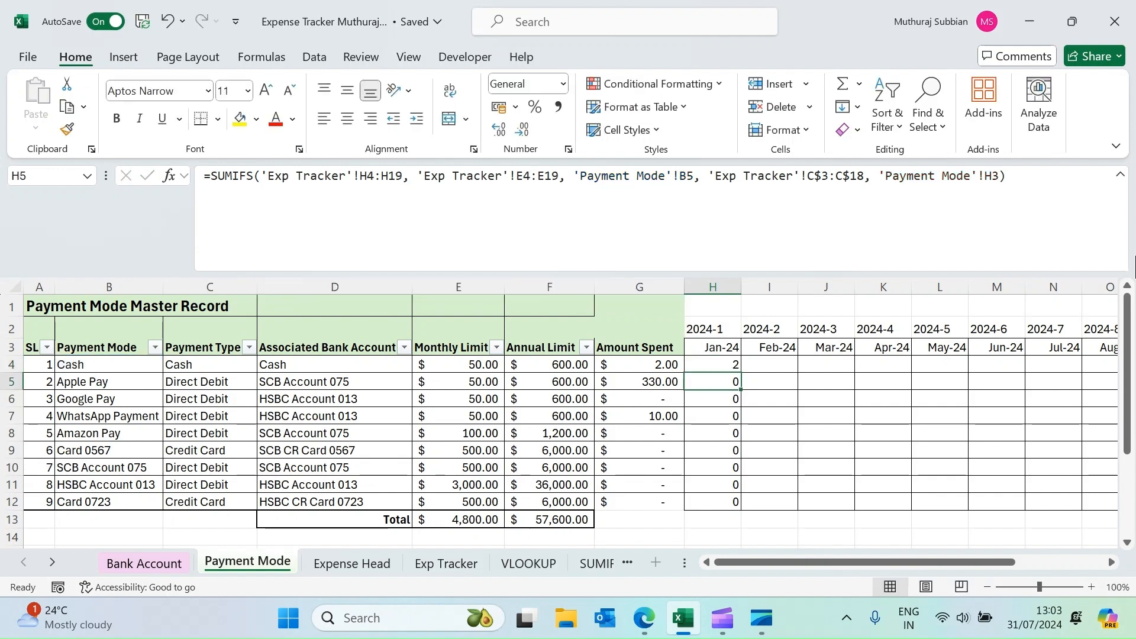
left_click(715, 364)
left_click_drag(740, 371, 744, 507)
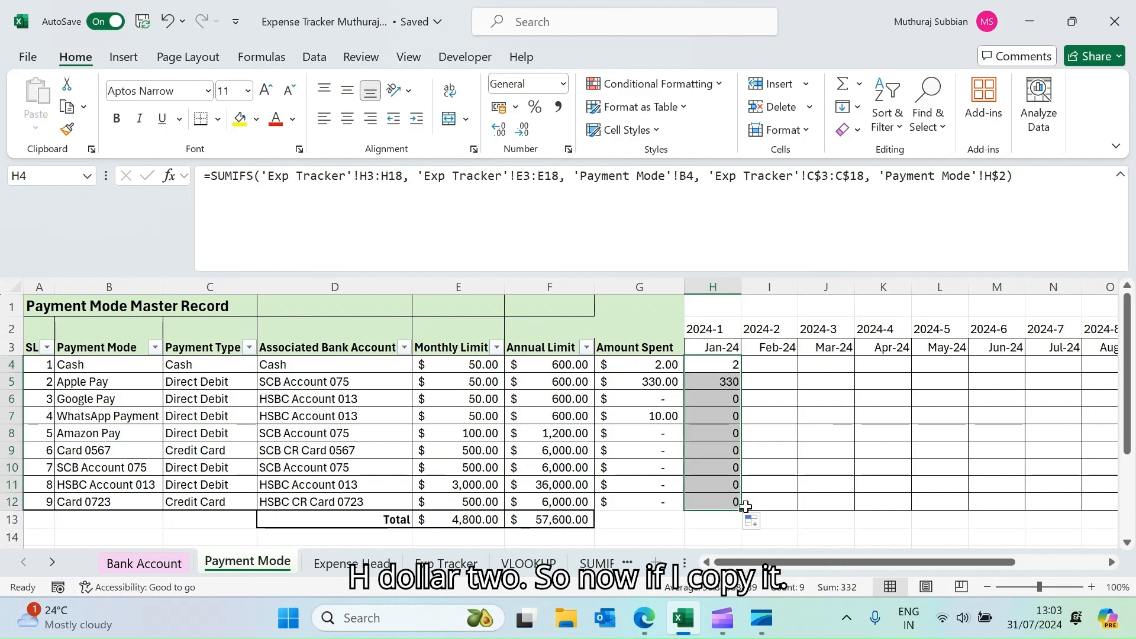
Step: Check the WhatsApp Payment formula for Jan-24 in H7 against the entries on the Exp Tracker sheet
left_click(794, 392)
left_click(100, 416)
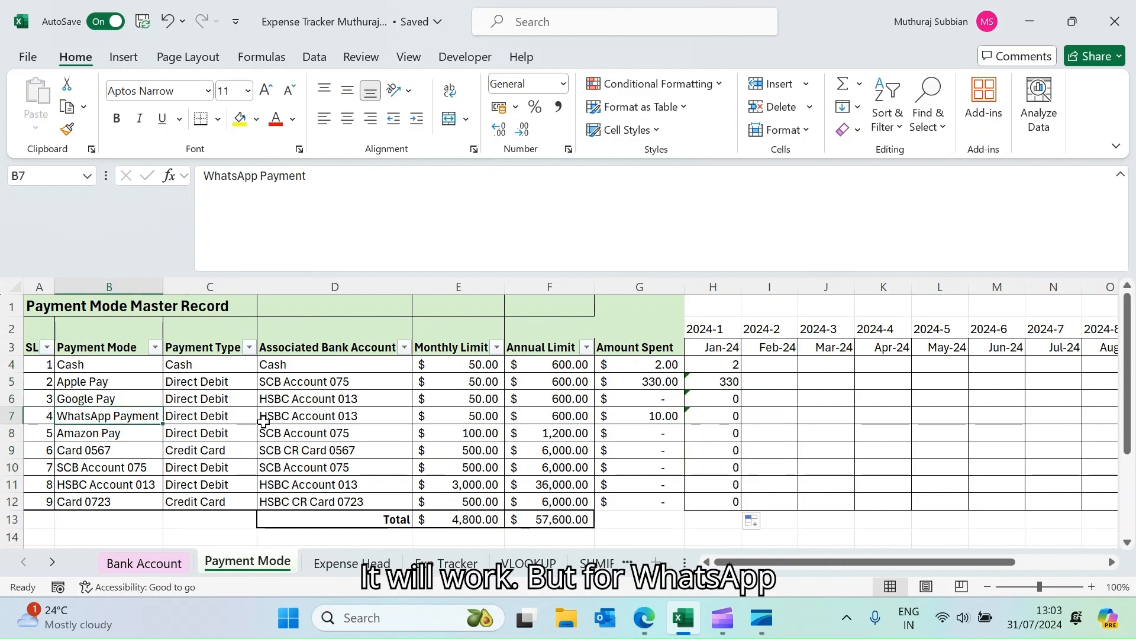
left_click(720, 414)
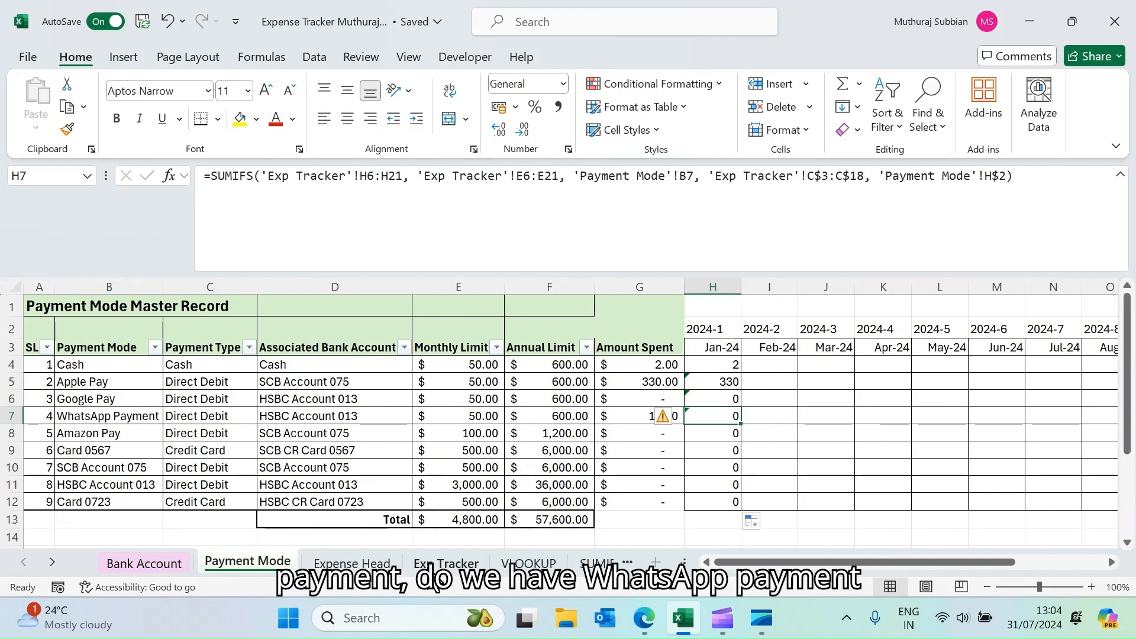
left_click(436, 565)
left_click(247, 563)
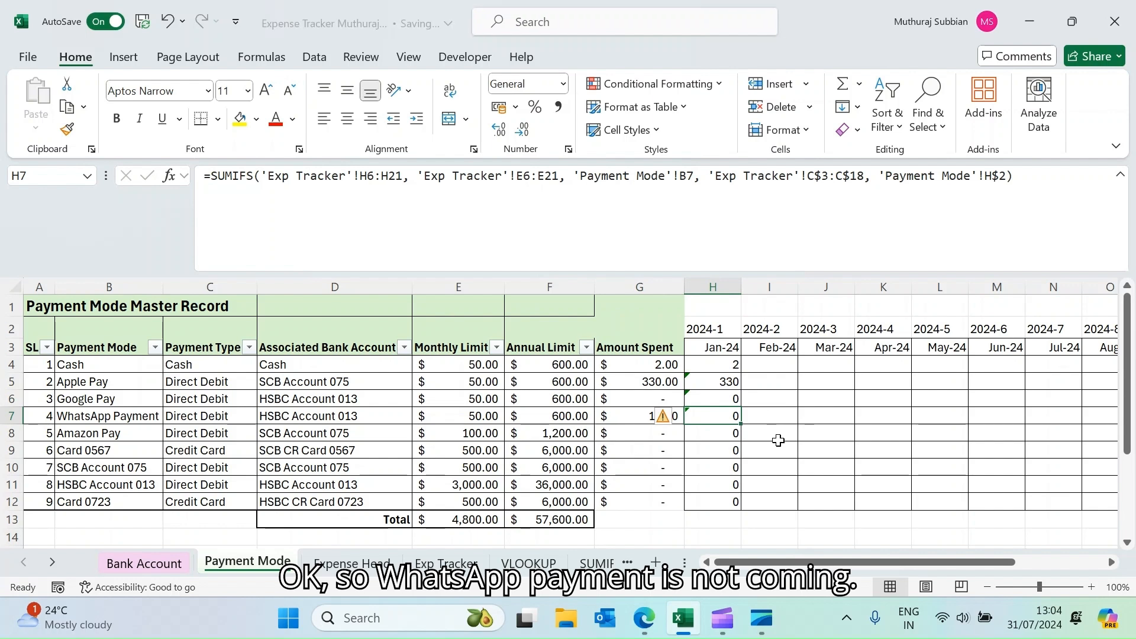
Step: Lock the rows of the Exp Tracker sum range in the H4 SUMIFS formula as H$3:H$18
left_click(717, 362)
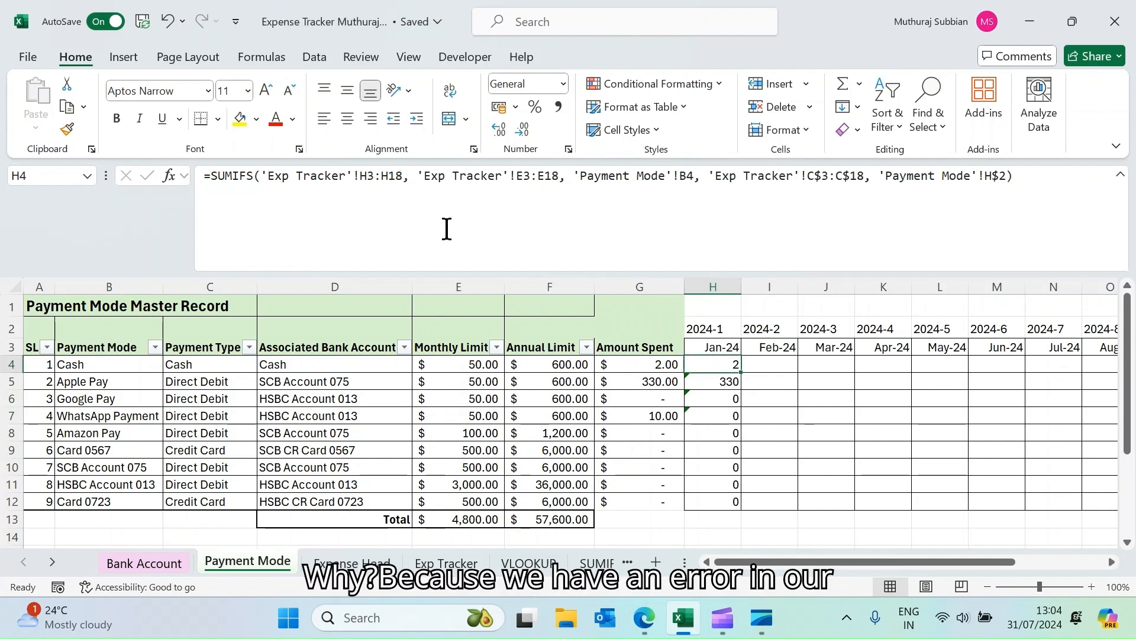
left_click(526, 176)
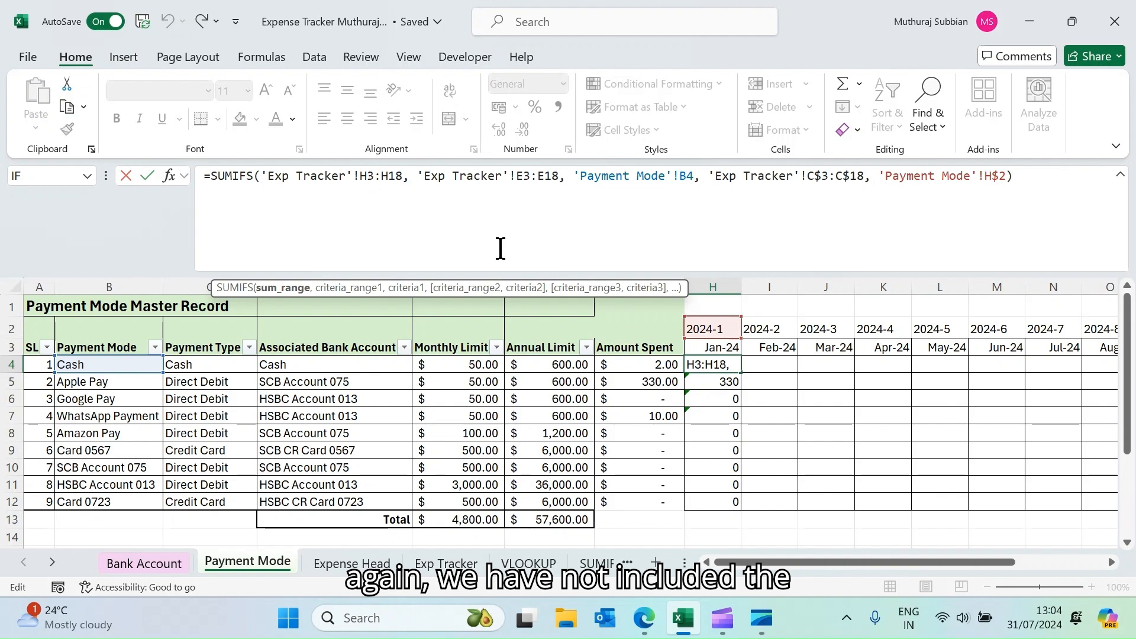
type("$3:H")
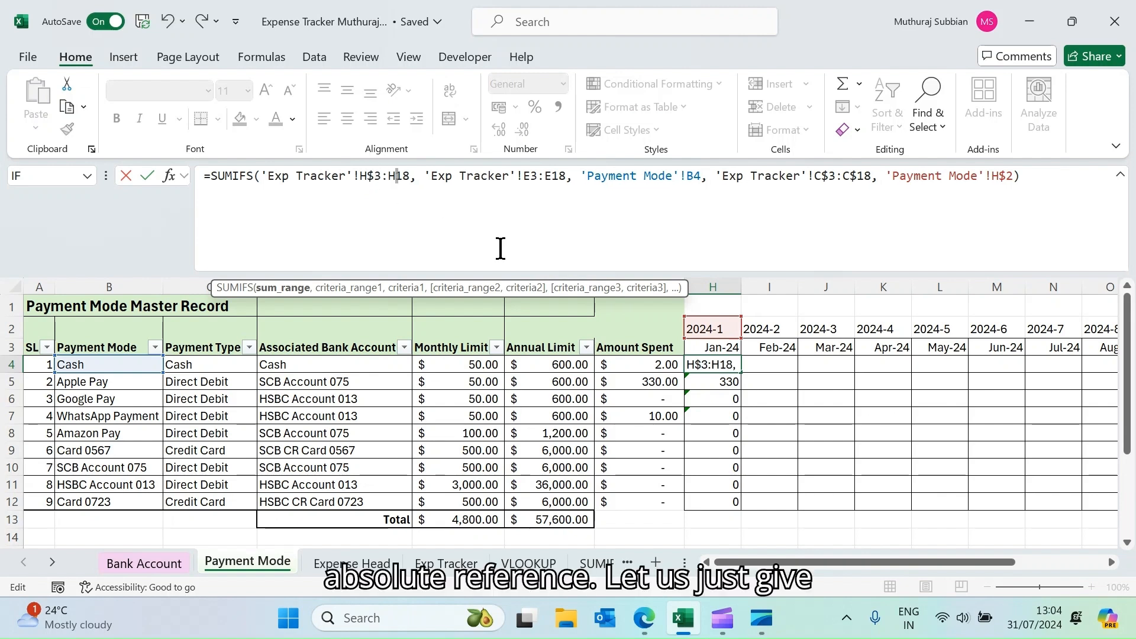
type("$")
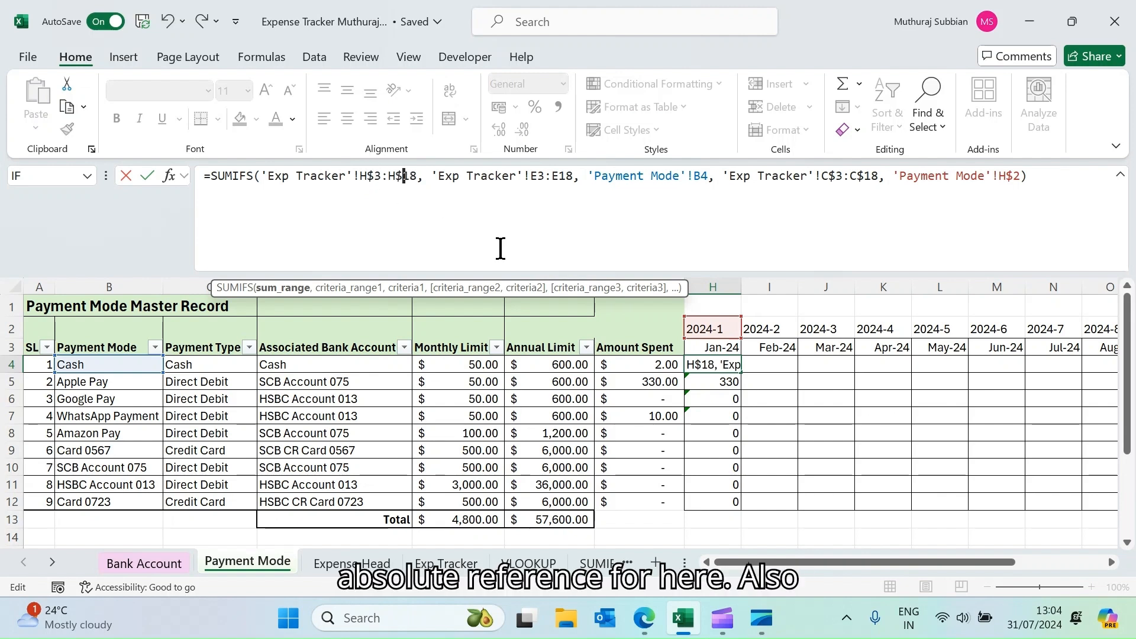
Step: Lock the rows of the payment-mode criteria range in H4 as E$3:E$18 and fill the formula down through H12
key("Right")
key("Right")
key("Right")
key("Right")
key("Right")
key("Right")
key("Right")
key("Right")
key("Right")
key("Right")
key("Right")
key("Right")
key("Right")
key("Right")
key("Right")
key("Right")
key("Right")
key("Right")
key("Right")
key("Right")
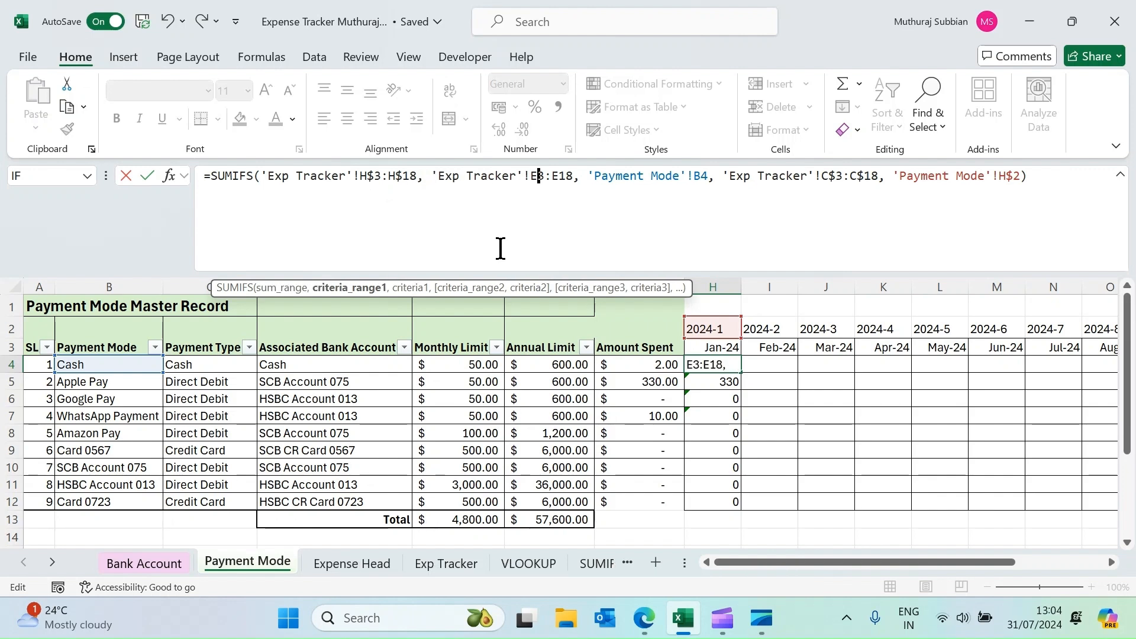
type("$")
key("Right")
key("Right")
key("Right")
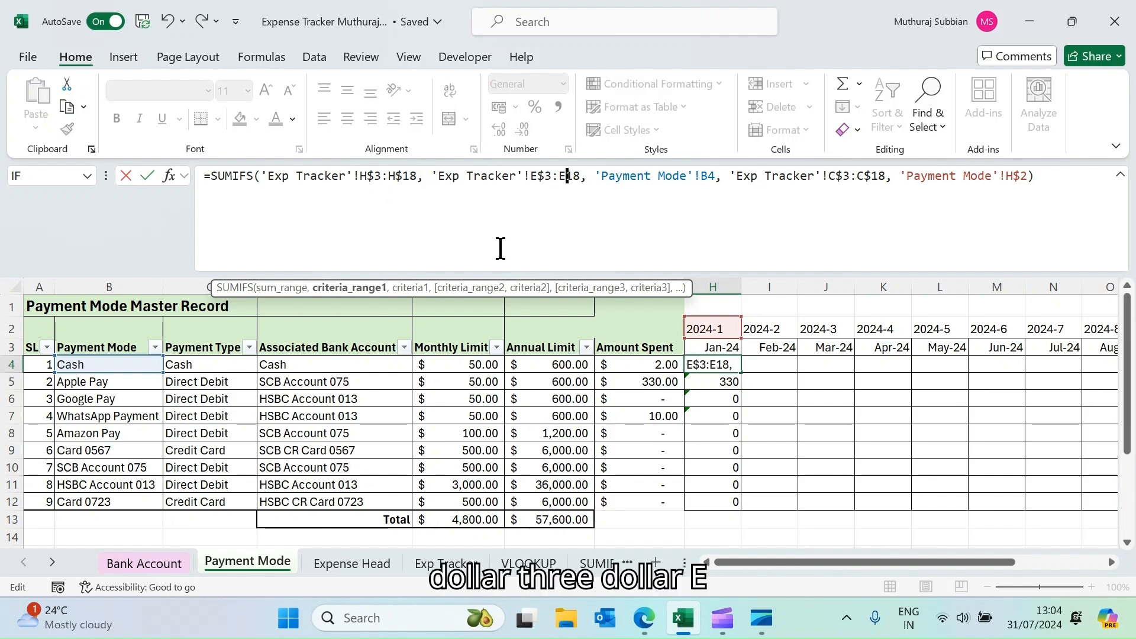
type("$")
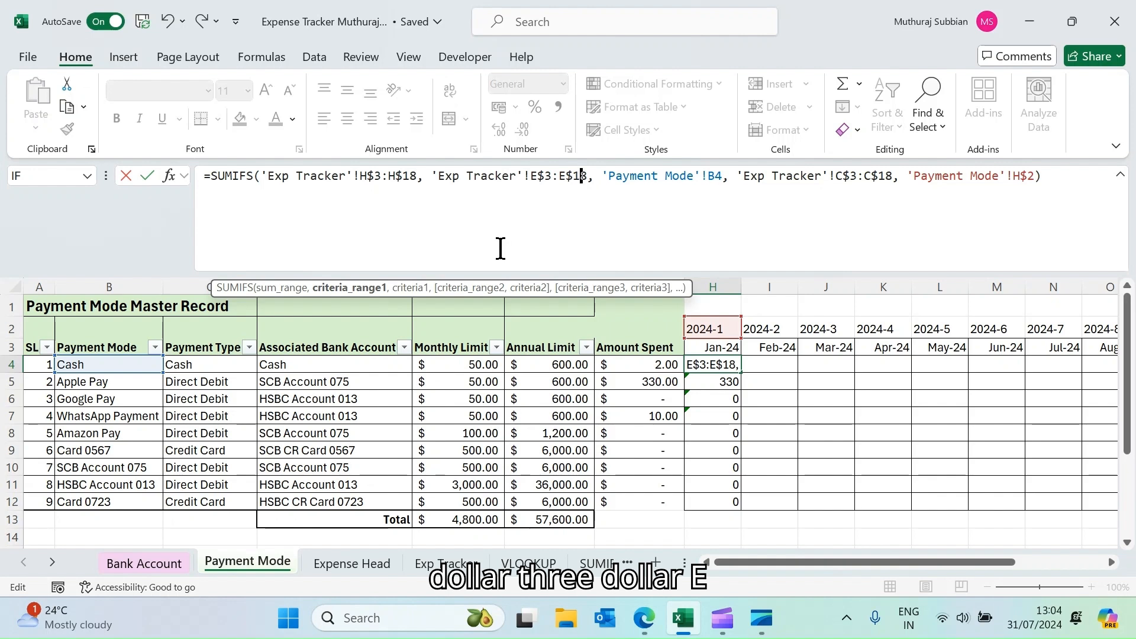
key("Right")
key("Right")
key("Right")
key("Right")
key("Right")
key("Right")
key("Right")
key("Right")
key("Return")
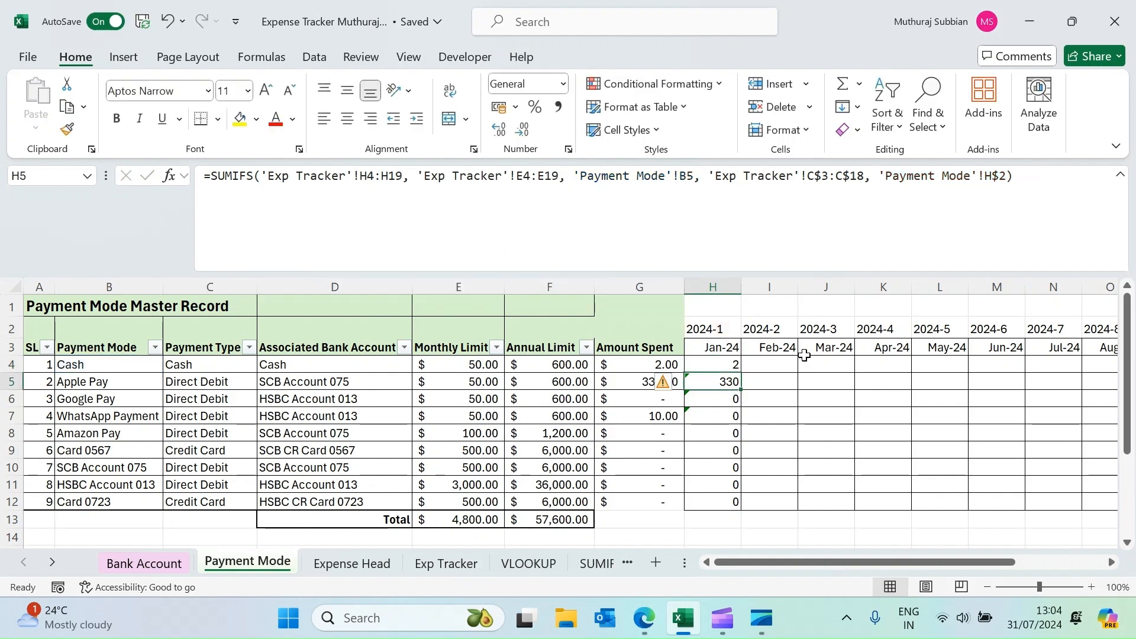
left_click(726, 364)
double_click(744, 371)
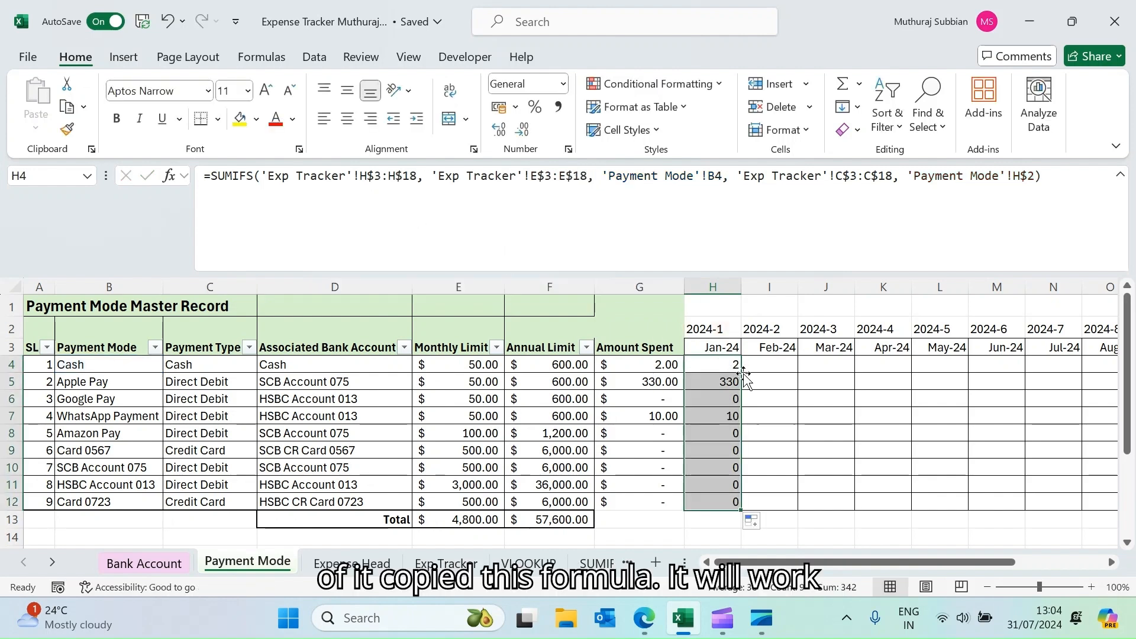
Step: Copy the Cash formula from H4 into the Feb-24 cell I4
left_click(727, 364)
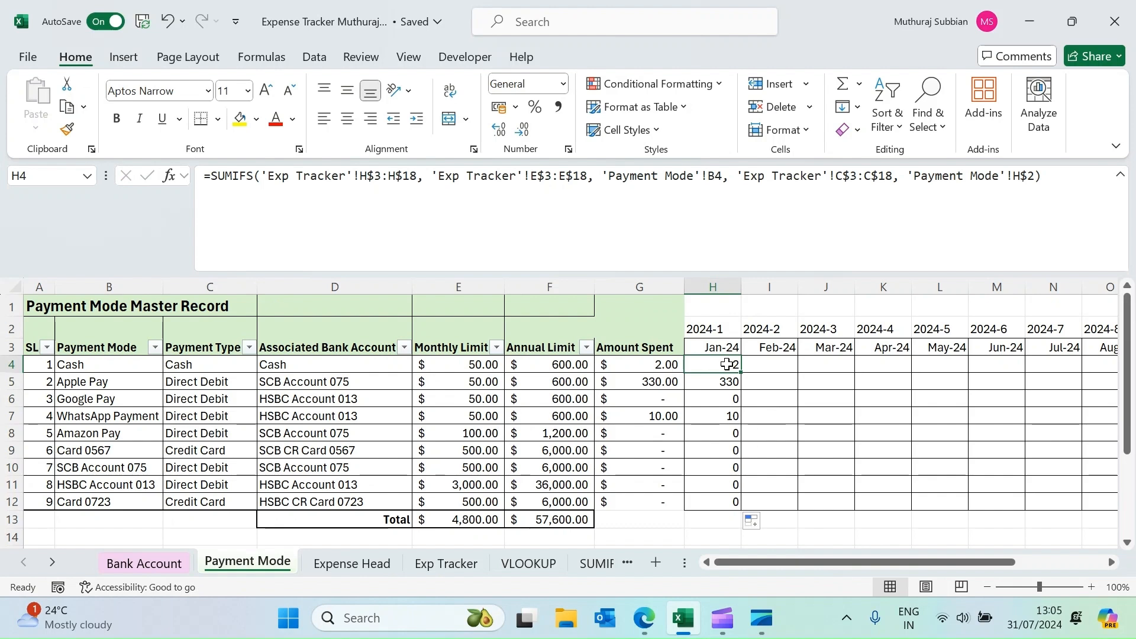
key("ctrl+c")
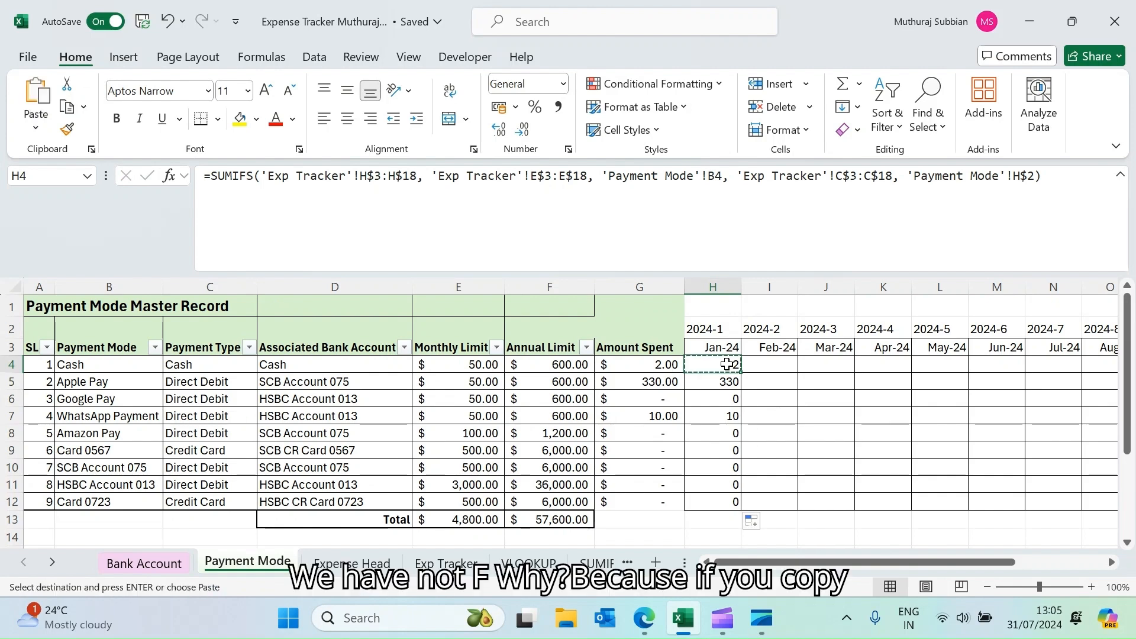
key("Right")
key("ctrl+v")
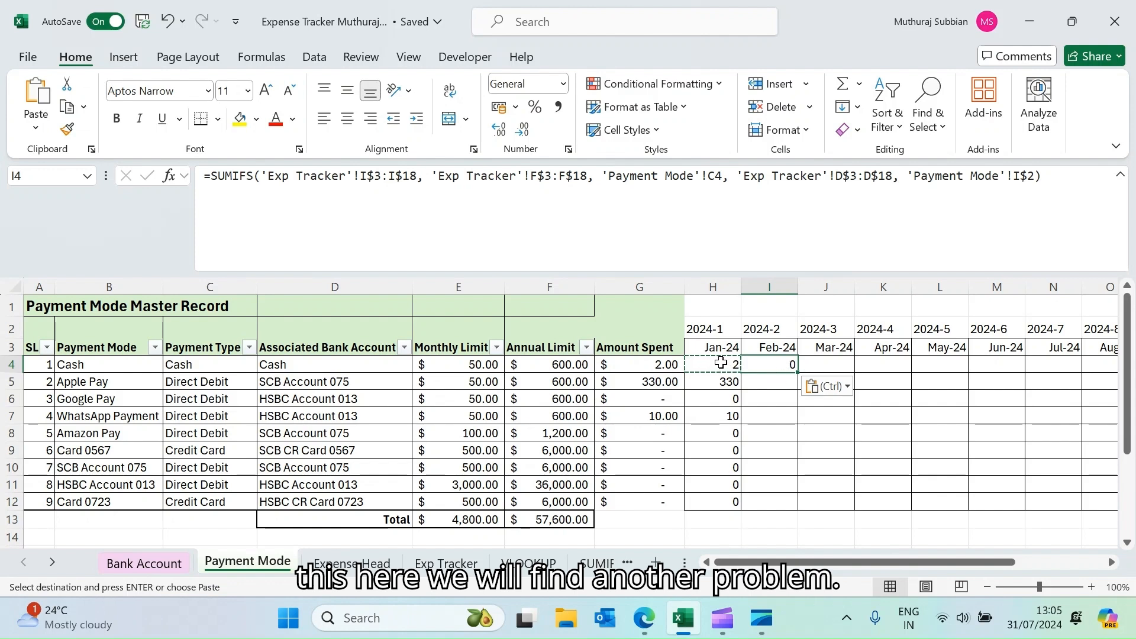
Step: Compare the ranges in the H4 formula with the Amount, Payment Mode and YearMonth columns on Exp Tracker
left_click(722, 363)
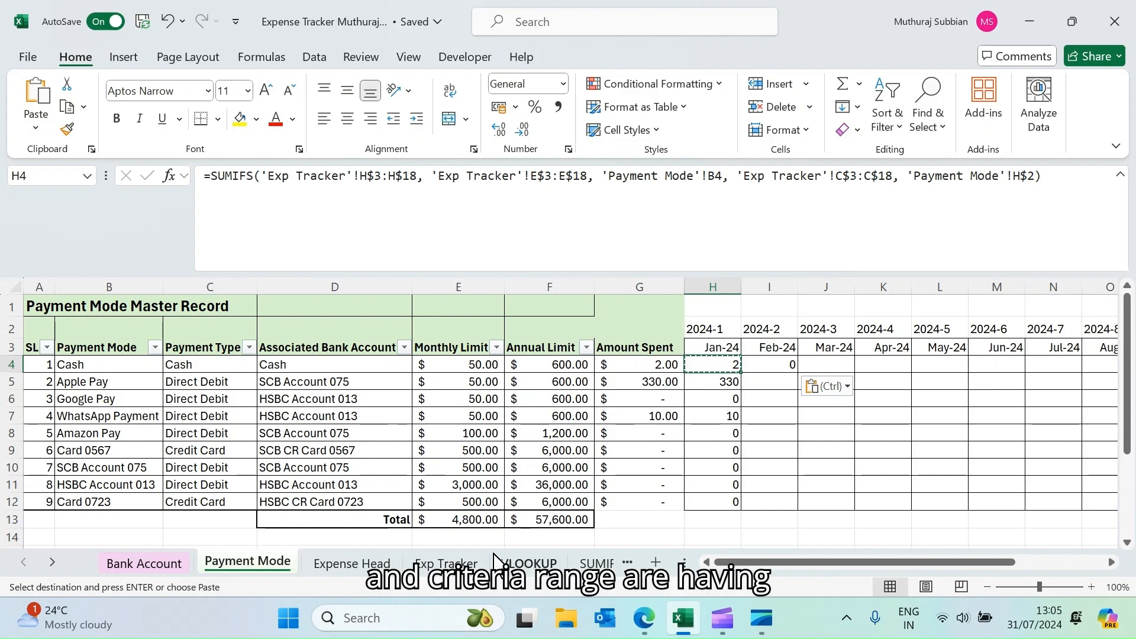
left_click(433, 563)
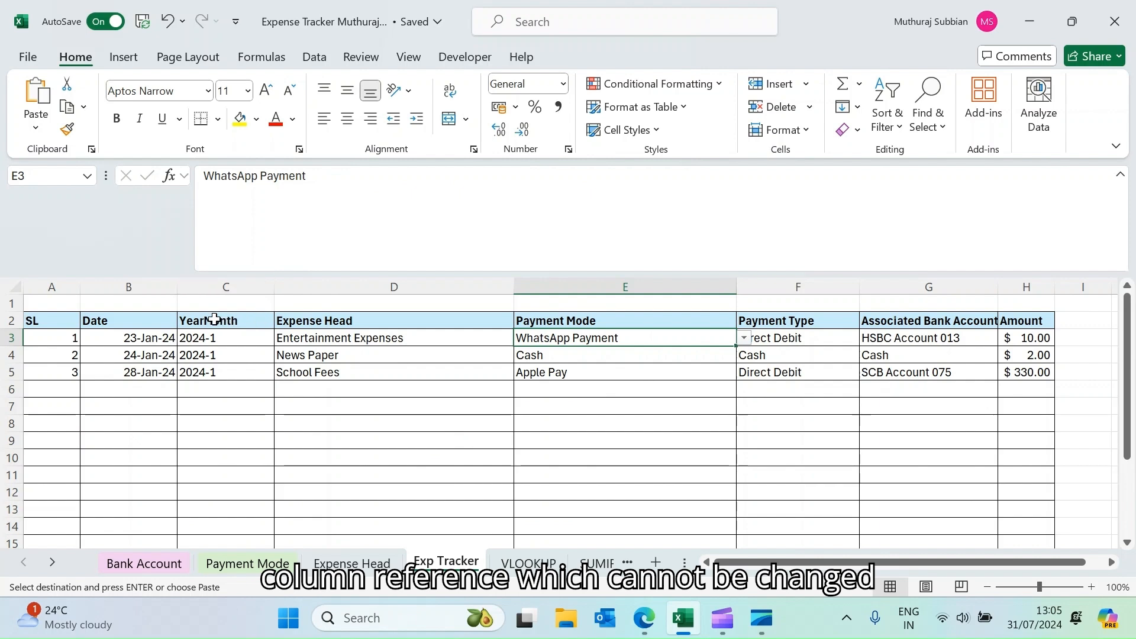
left_click(1017, 283)
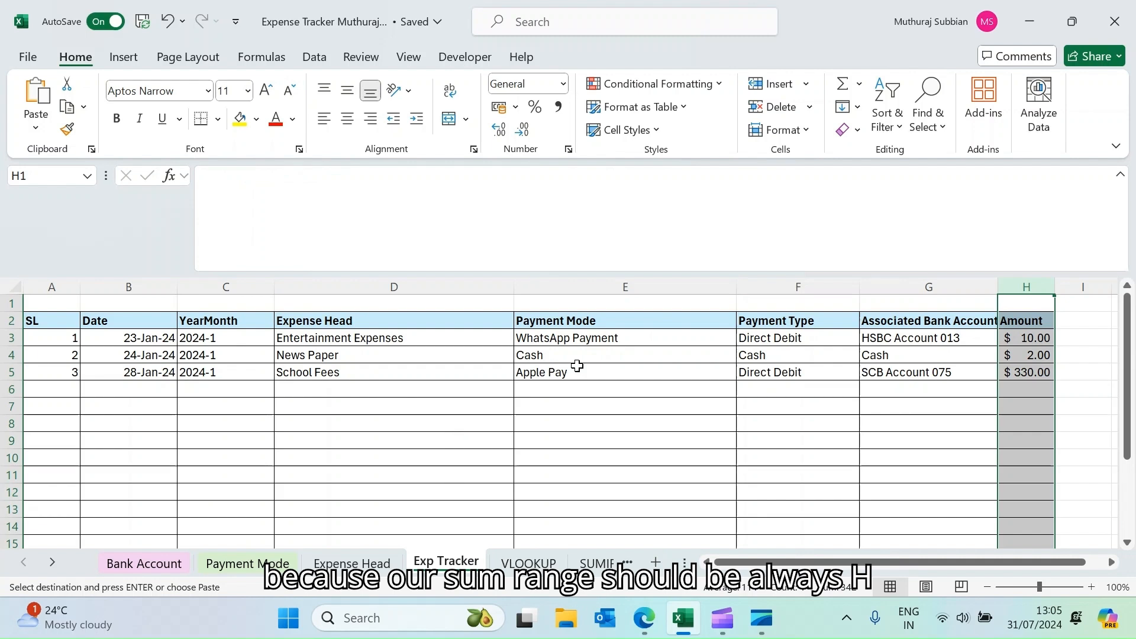
left_click(571, 286)
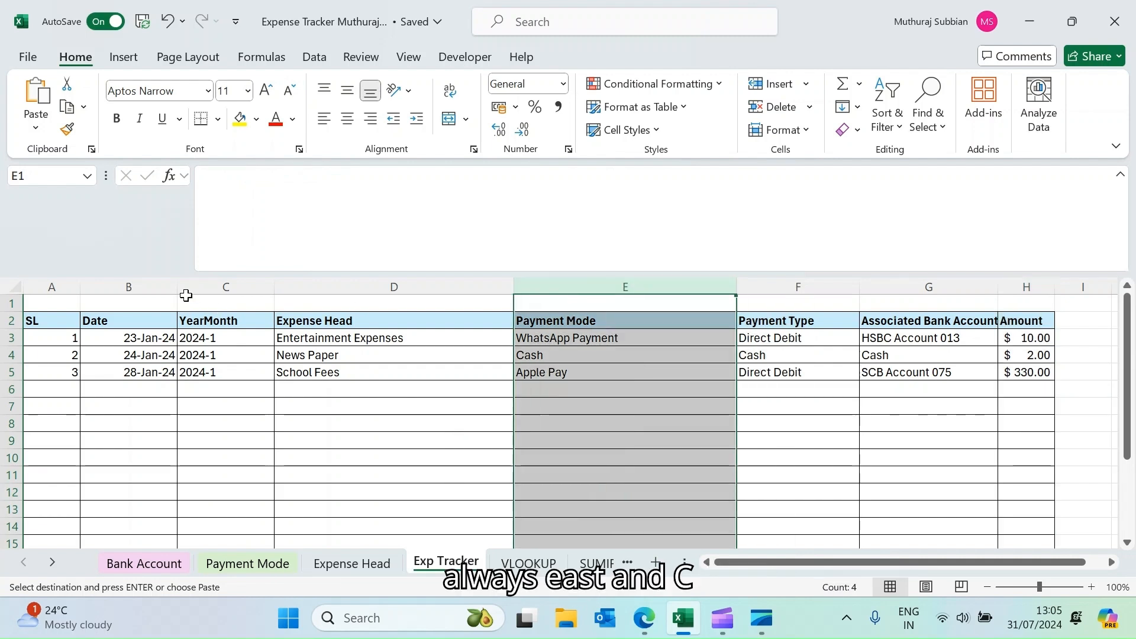
left_click(224, 288)
left_click(247, 563)
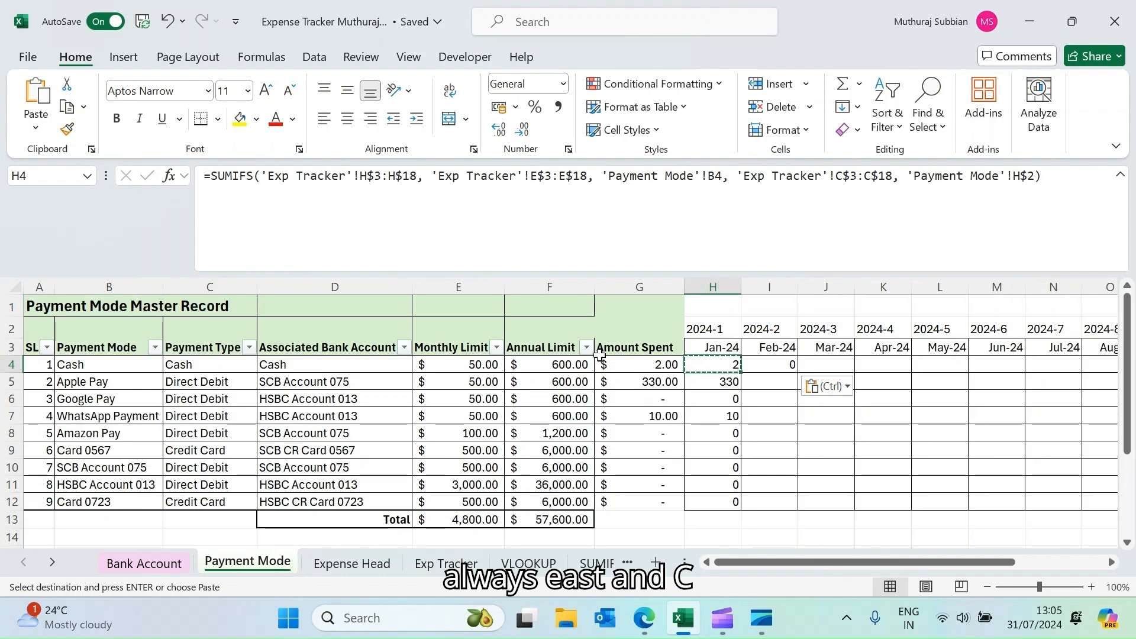
Step: Compare the column references in the Feb-24 formula in I4 with those in H4
left_click(771, 364)
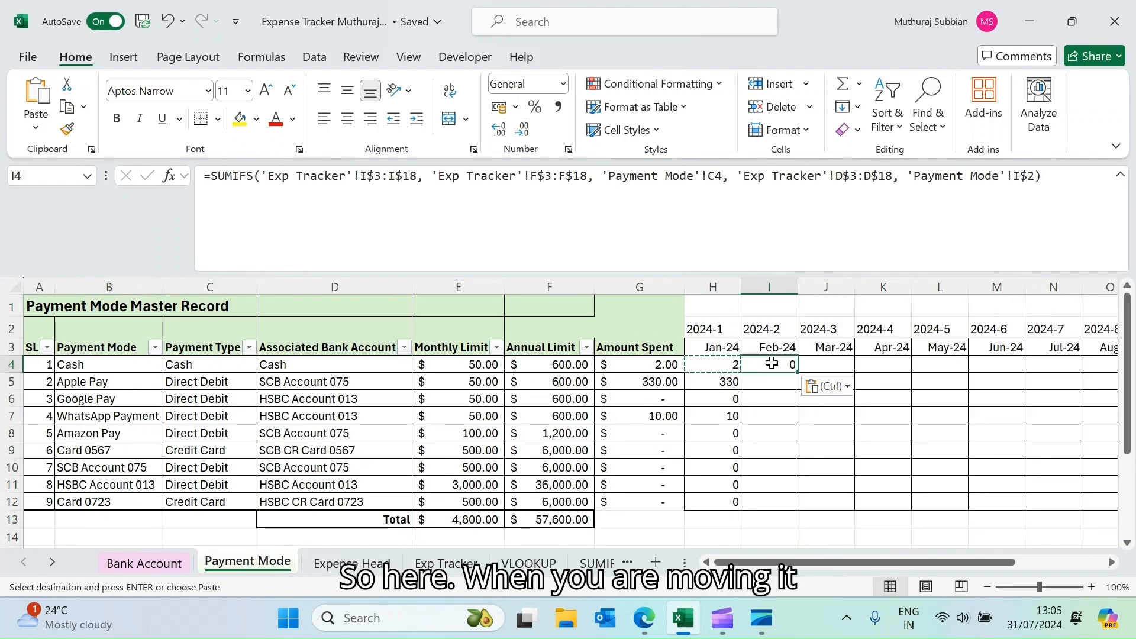
left_click(717, 363)
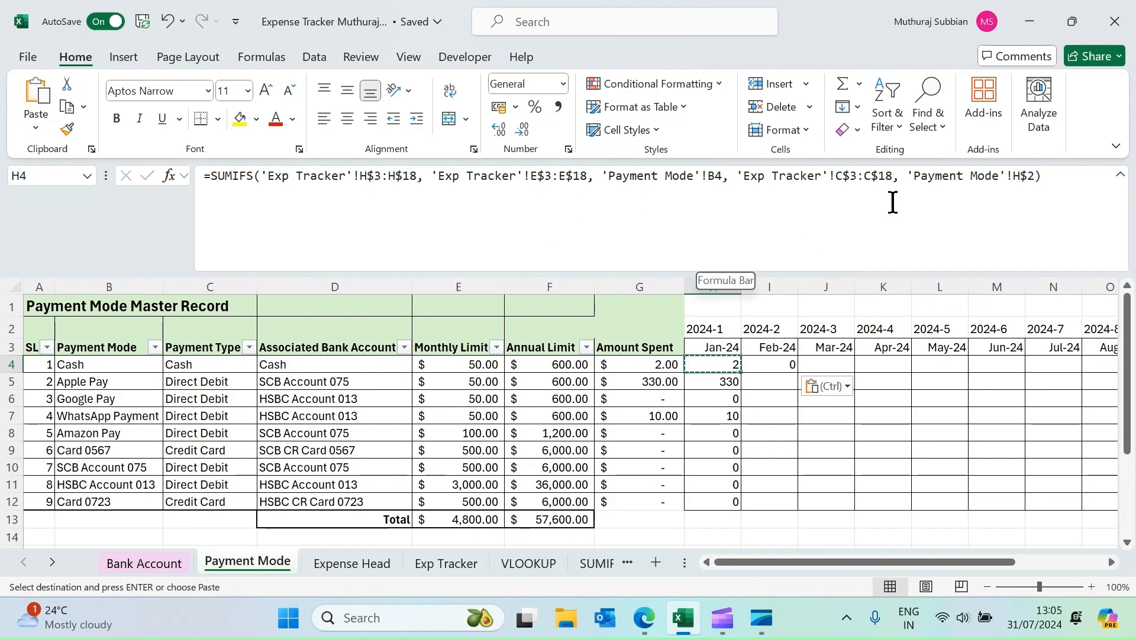
left_click(778, 363)
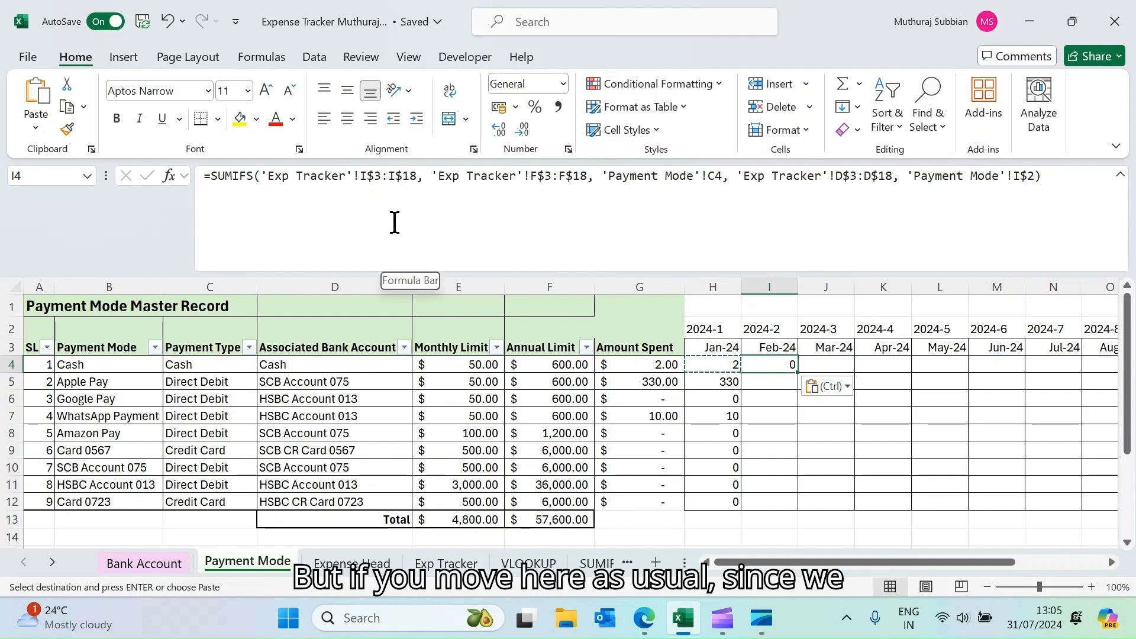
Step: Make the sum range in the H4 formula fully absolute as 'Exp Tracker'!$H$3:$H$18
left_click(714, 367)
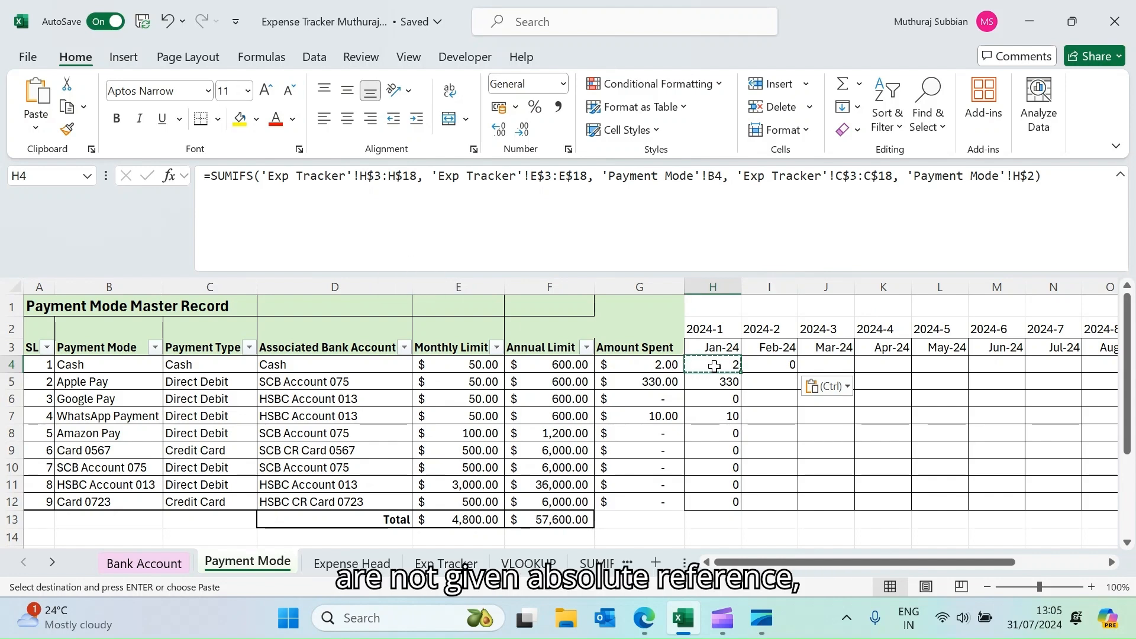
left_click(362, 176)
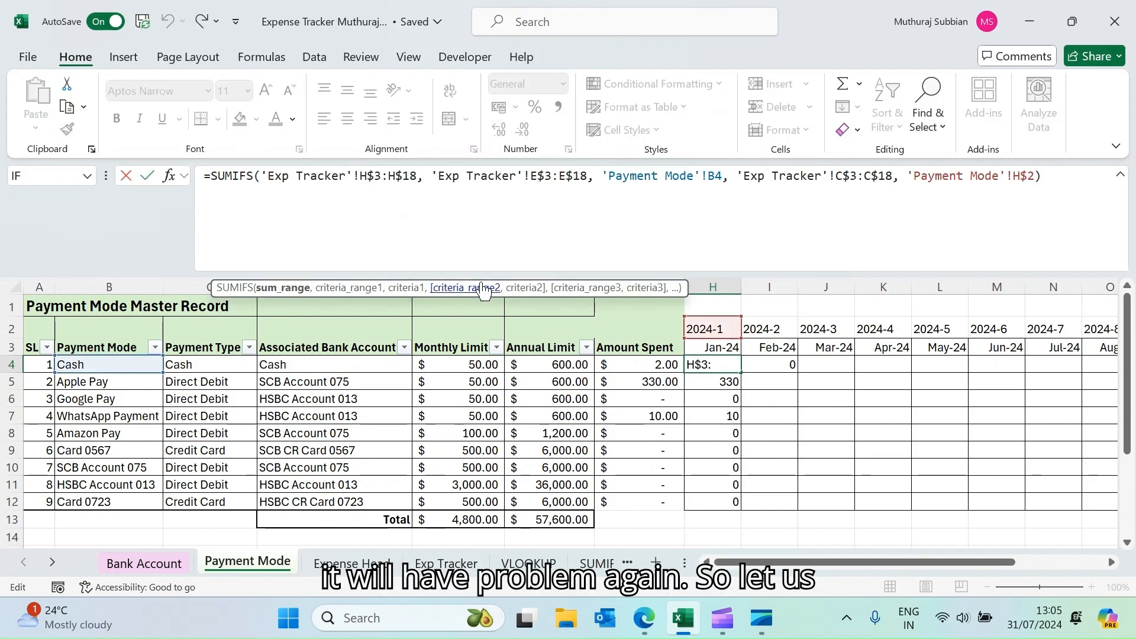
type("$")
key("Right")
key("Right")
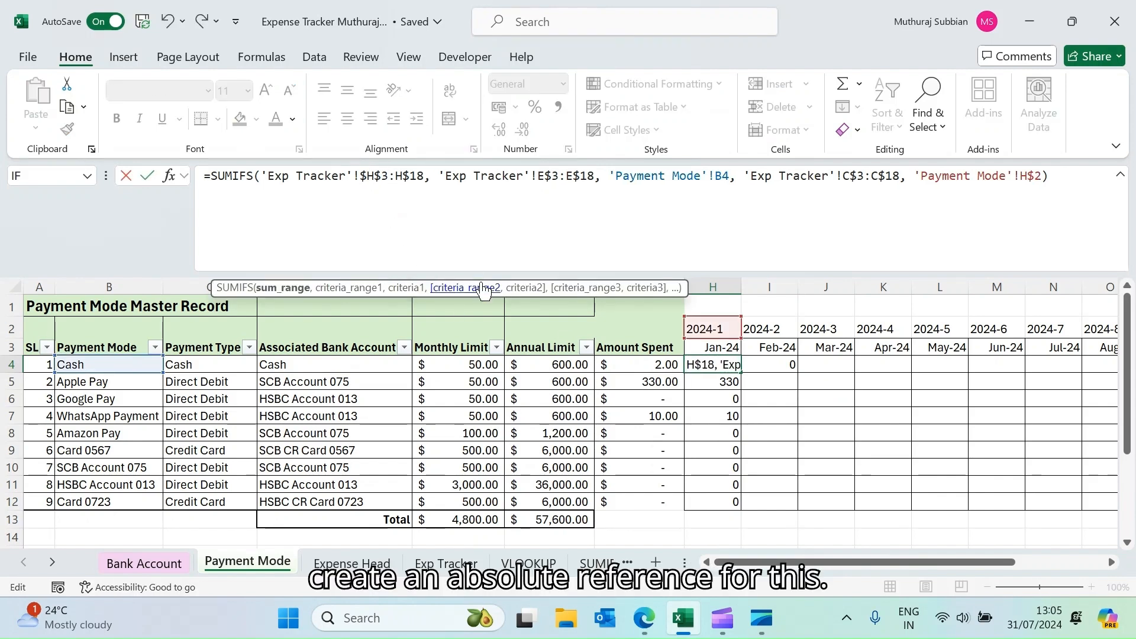
type("$")
Step: Lock the columns of the payment-mode criteria range in the H4 formula so it reads $E$3:$E$18
key("Right")
key("Right")
key("Right")
key("Right")
key("Right")
key("Right")
key("Right")
key("Right")
key("Right")
key("Right")
key("Right")
key("Right")
key("Right")
key("Right")
key("Right")
key("Right")
key("Right")
key("Right")
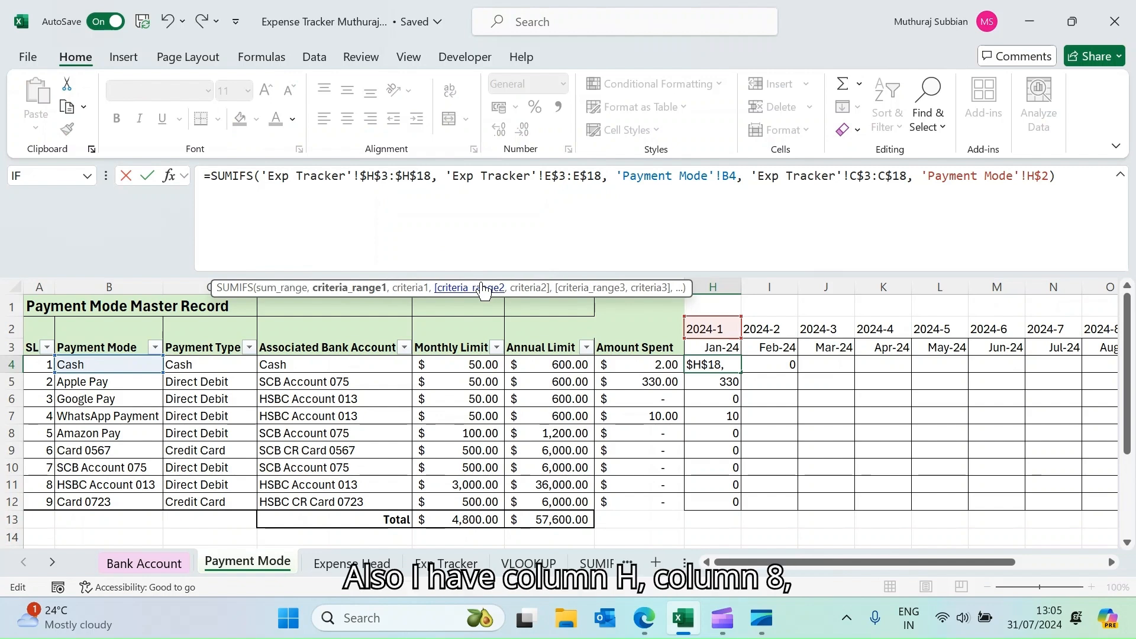
type("$")
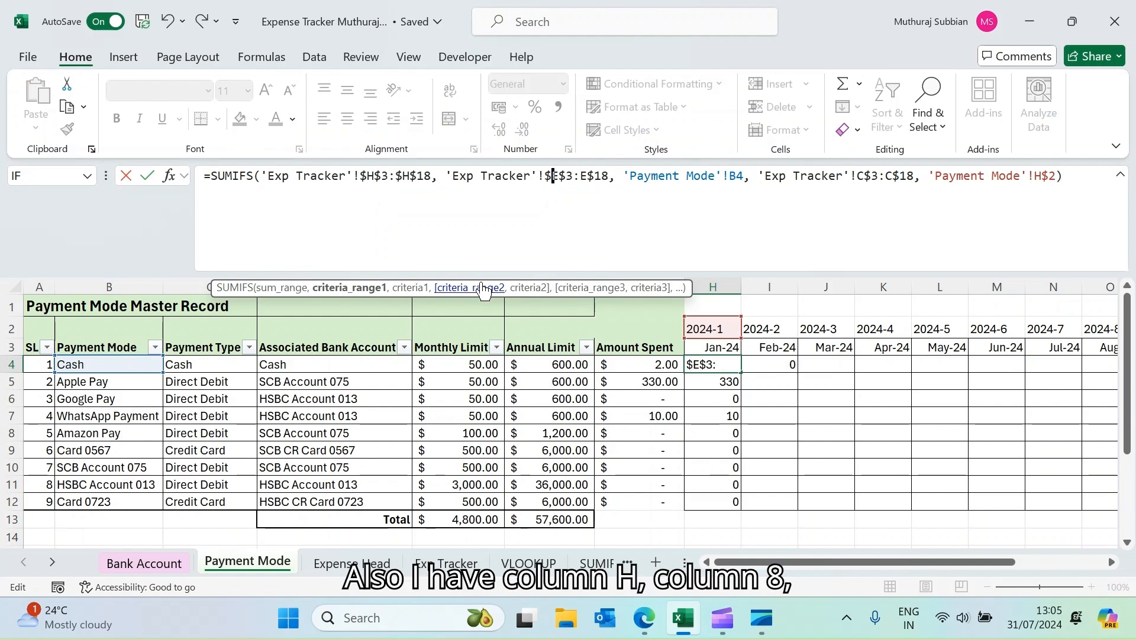
key("Right")
key("Right")
key("Right")
key("Right")
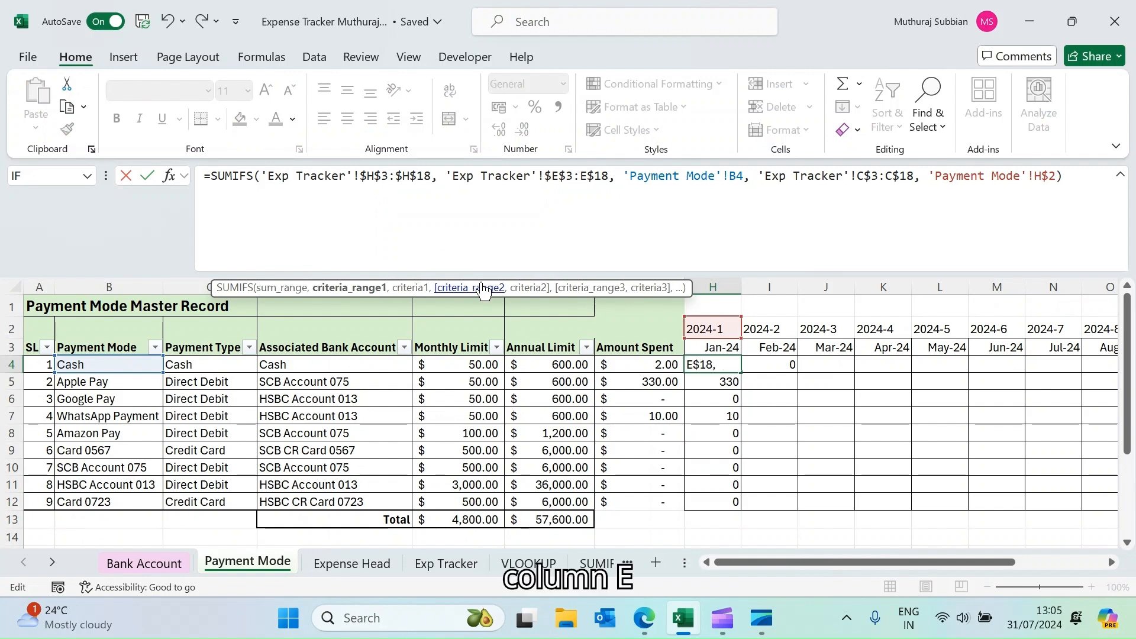
type("$")
Step: Lock the columns of the YearMonth criteria range in H4 as $C$3:$C$18 and commit the formula
key("Right")
key("Right")
key("Right")
key("Right")
key("Right")
key("Right")
key("Right")
key("Right")
key("Right")
key("Right")
key("Right")
key("Right")
key("Right")
key("Right")
key("Right")
key("Right")
key("Right")
key("Right")
key("Right")
key("Right")
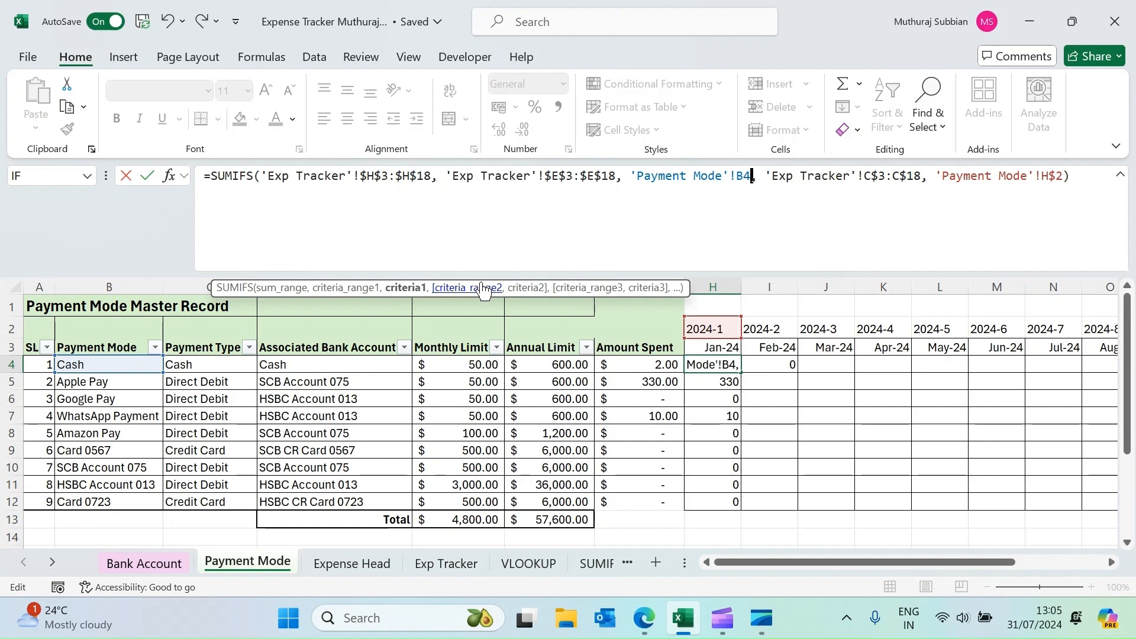
key("Right")
key("Right")
key("Right")
key("Right")
key("Right")
key("Right")
key("Right")
key("Right")
key("Right")
key("Right")
key("Right")
key("Right")
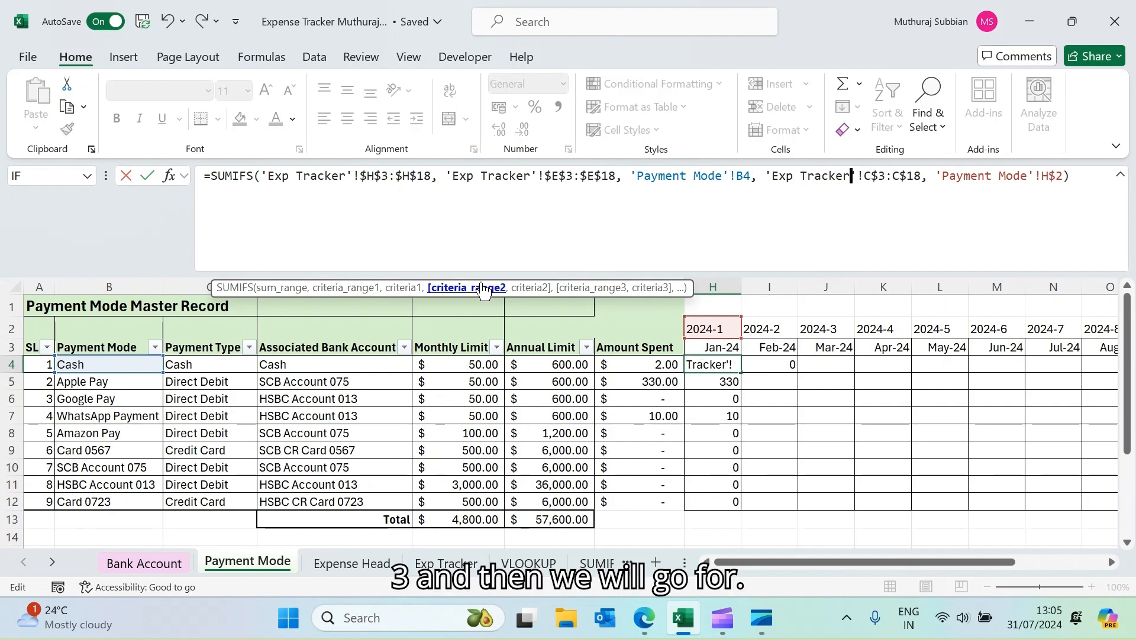
type("$")
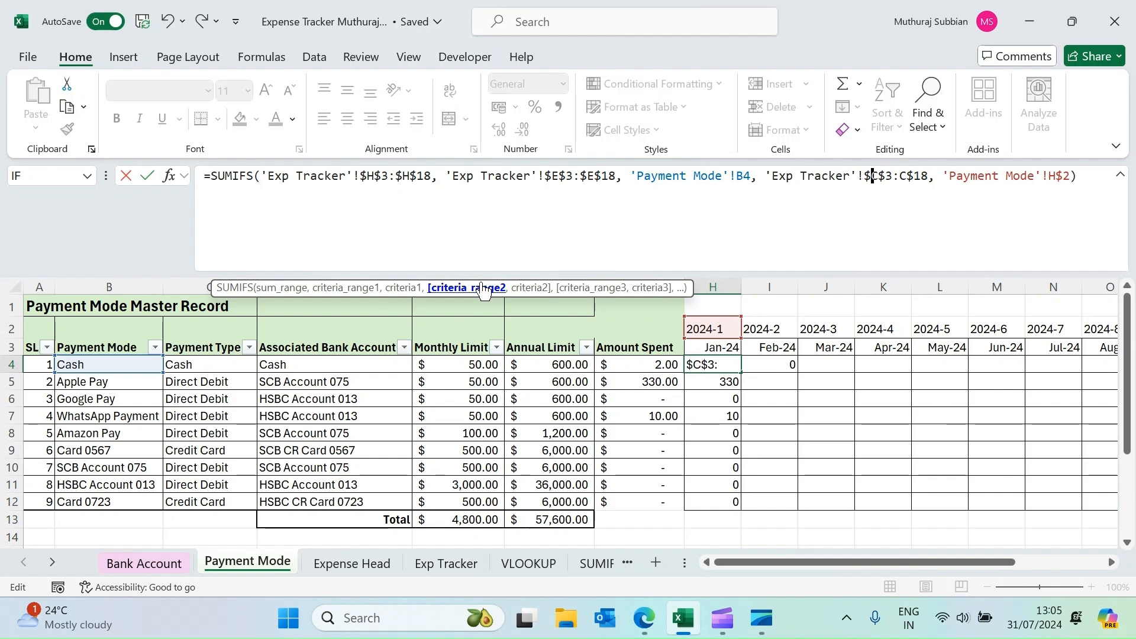
key("Right")
key("Right")
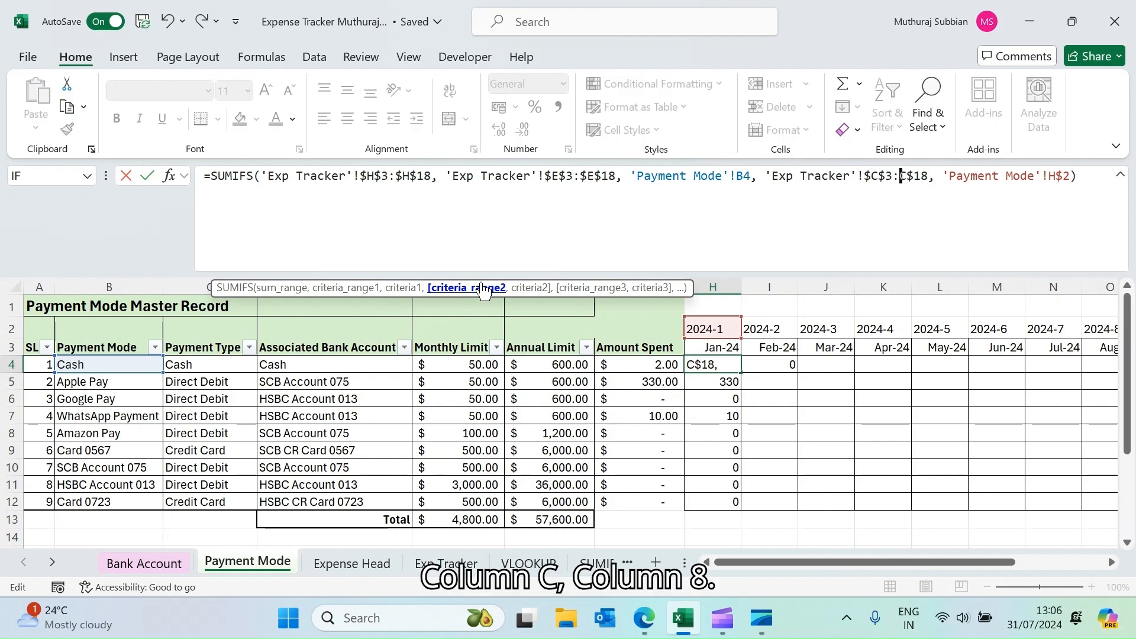
type("$")
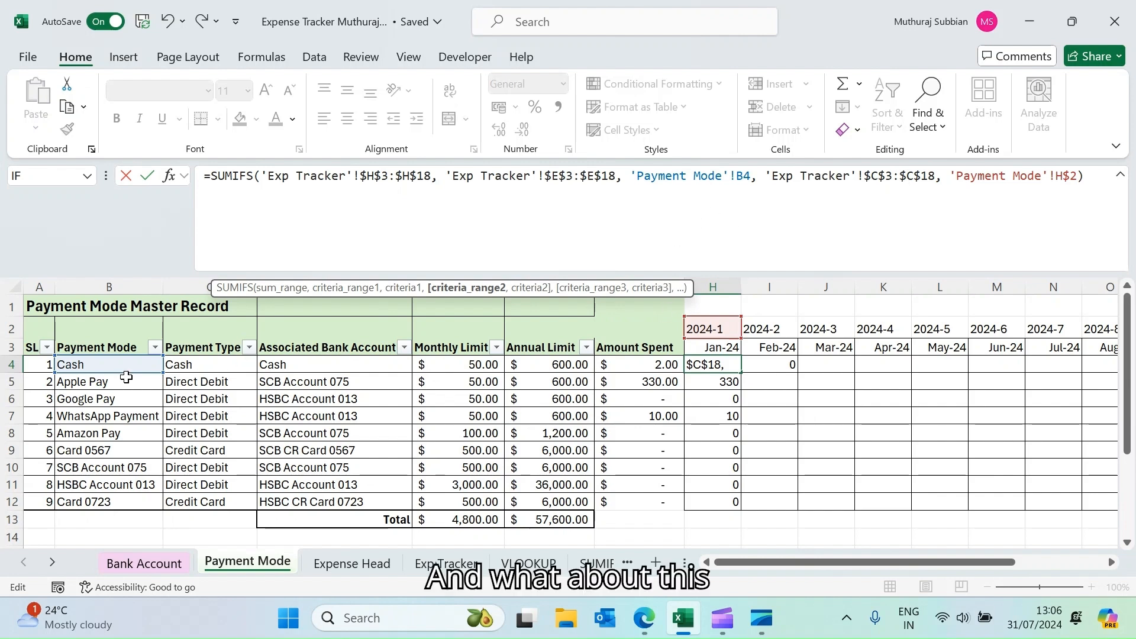
key("Return")
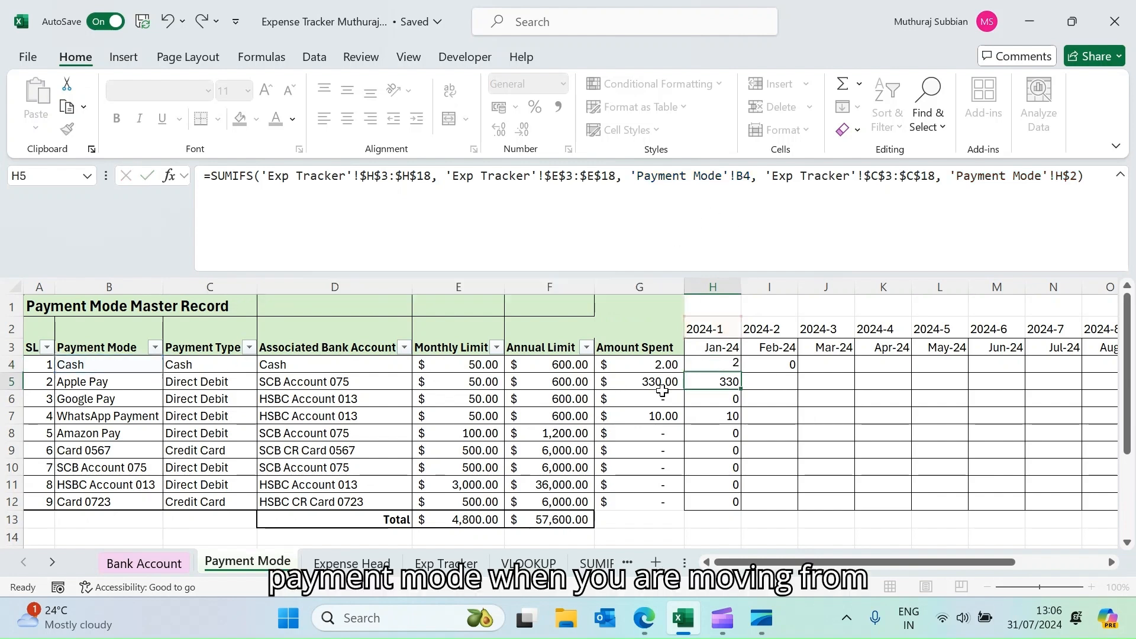
Step: Copy the Cash formula from H4 into the Feb-24 cell I4 and check which cell its payment-mode criterion references
left_click(722, 368)
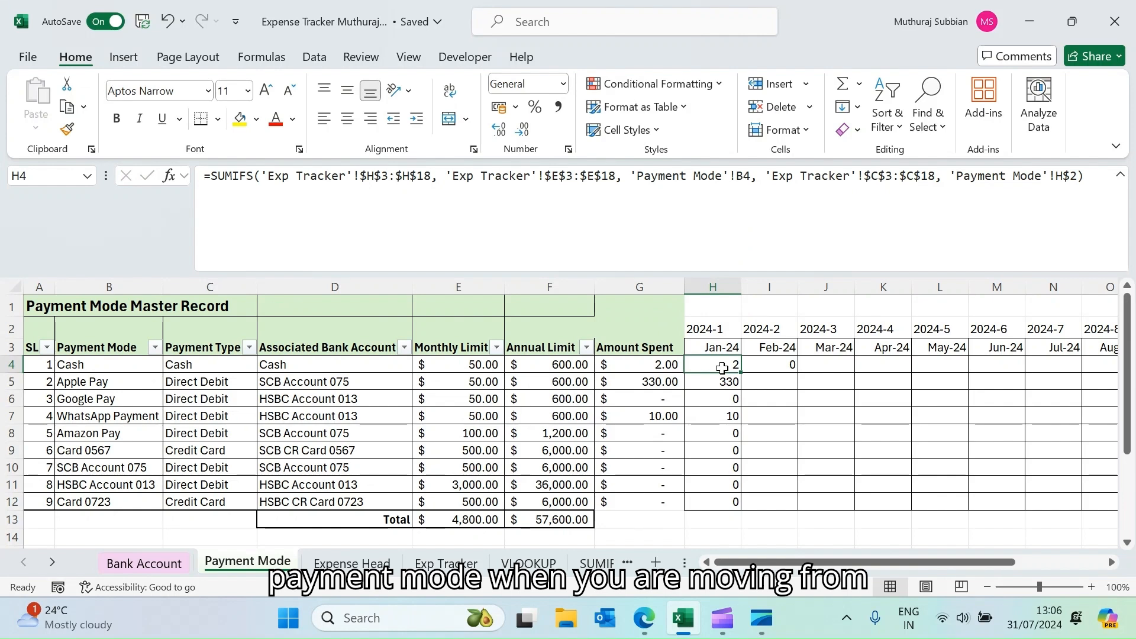
key("ctrl+c")
key("Right")
key("ctrl+v")
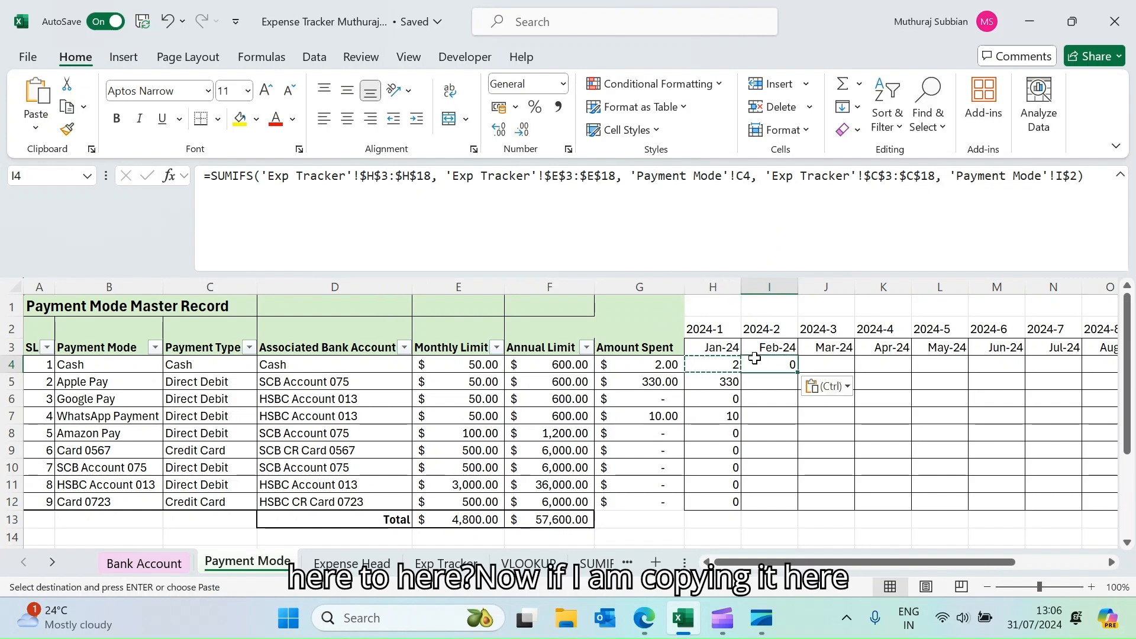
key("F2")
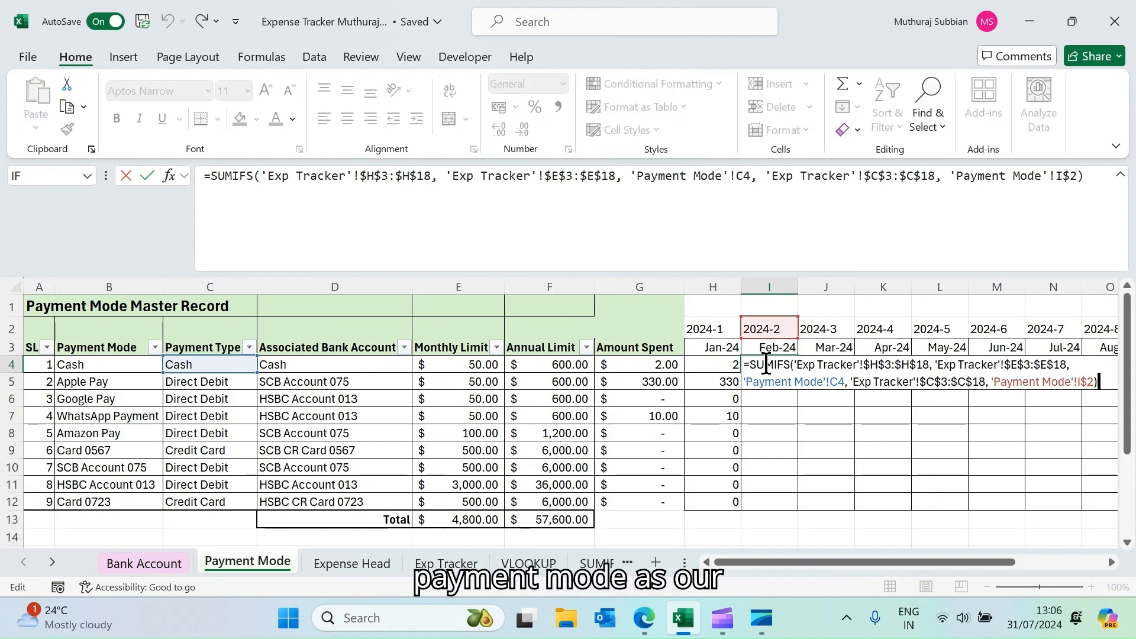
key("Return")
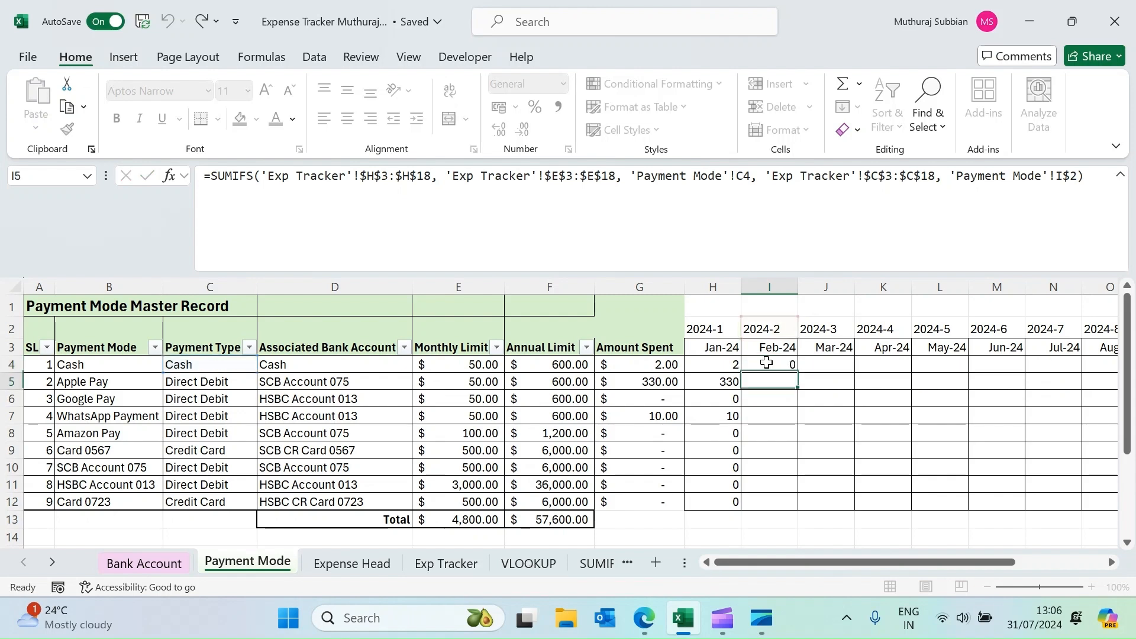
Step: Lock the column of the payment-mode criterion in H4 as $B4 and fill the formula down through H12
left_click(725, 365)
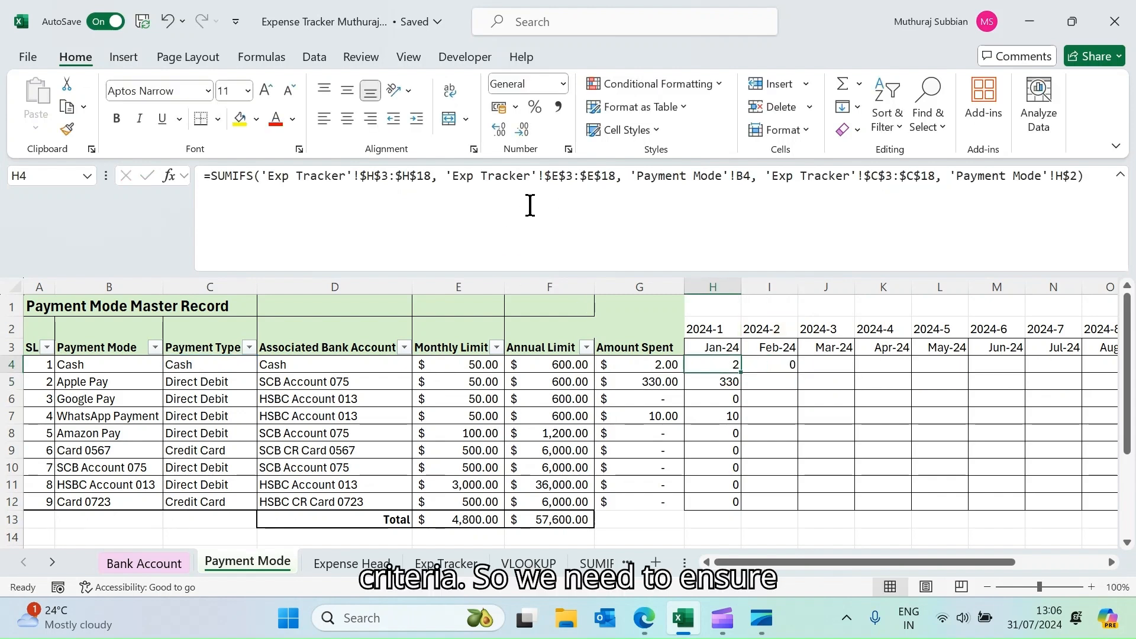
left_click(737, 176)
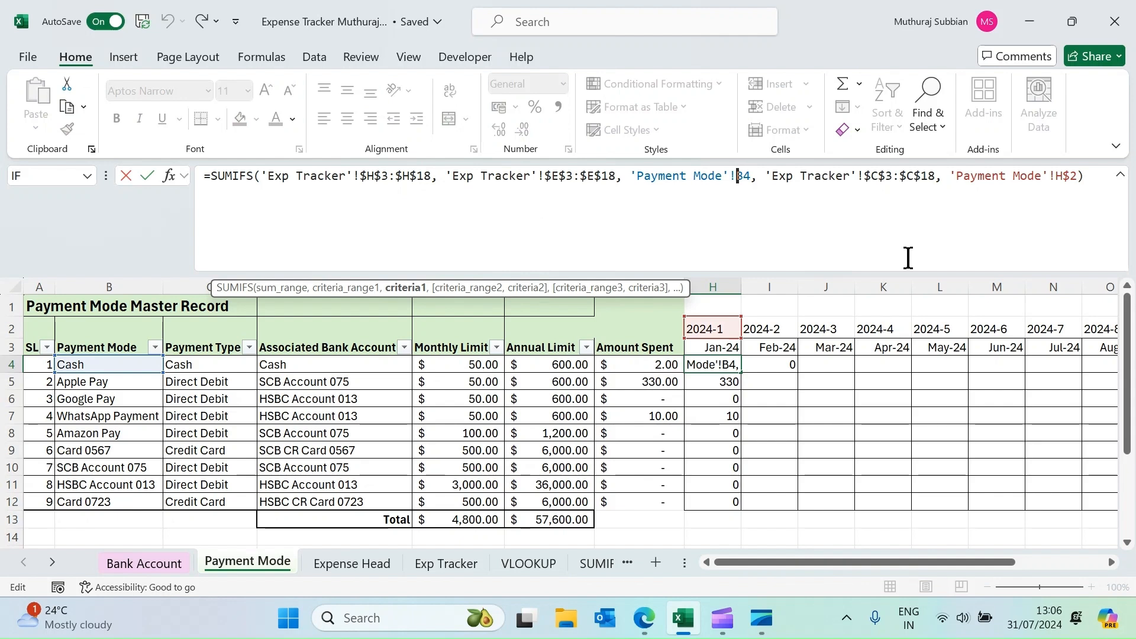
type("$")
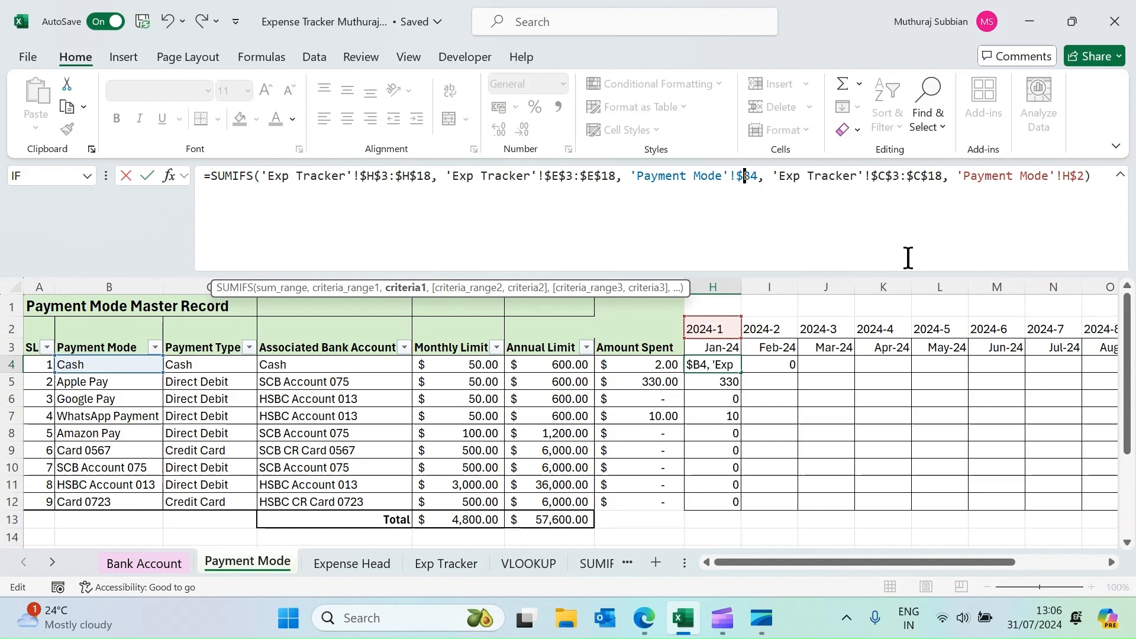
key("Return")
left_click(735, 362)
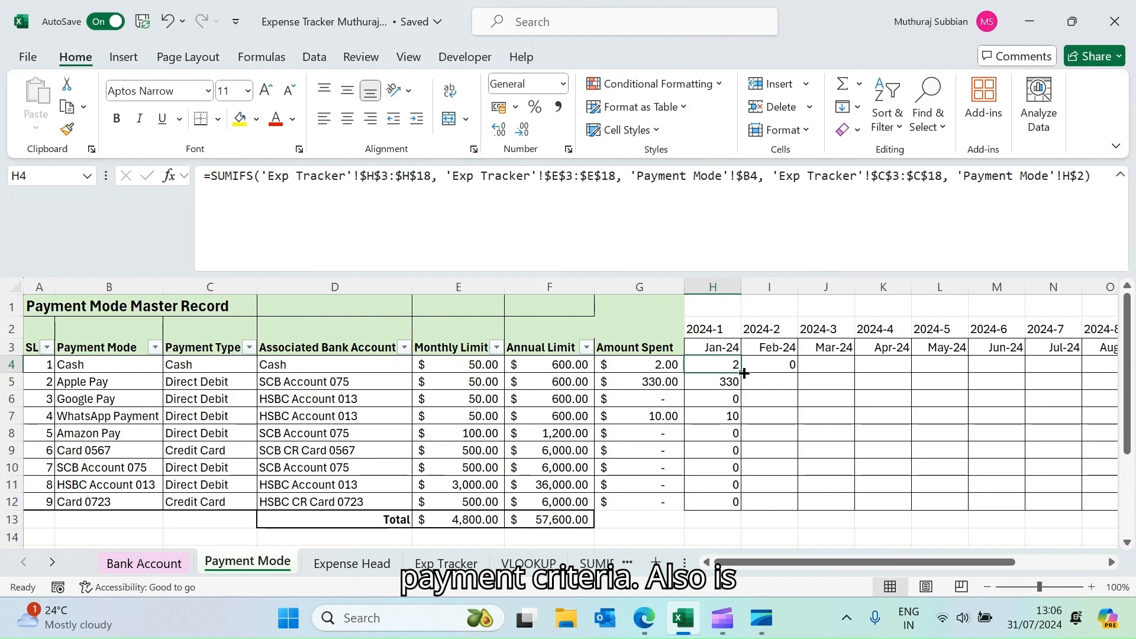
double_click(744, 373)
Step: Copy the H4 formula into the Feb-24 cell I4 and fill it down through I12
left_click(723, 362)
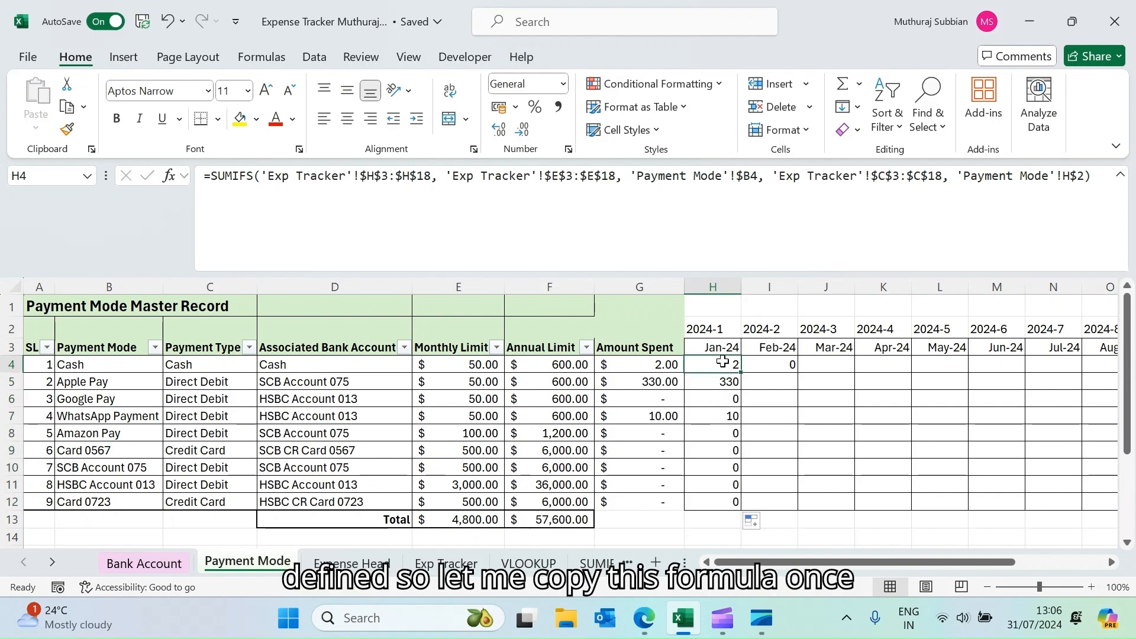
key("ctrl+c")
left_click(786, 364)
key("ctrl+v")
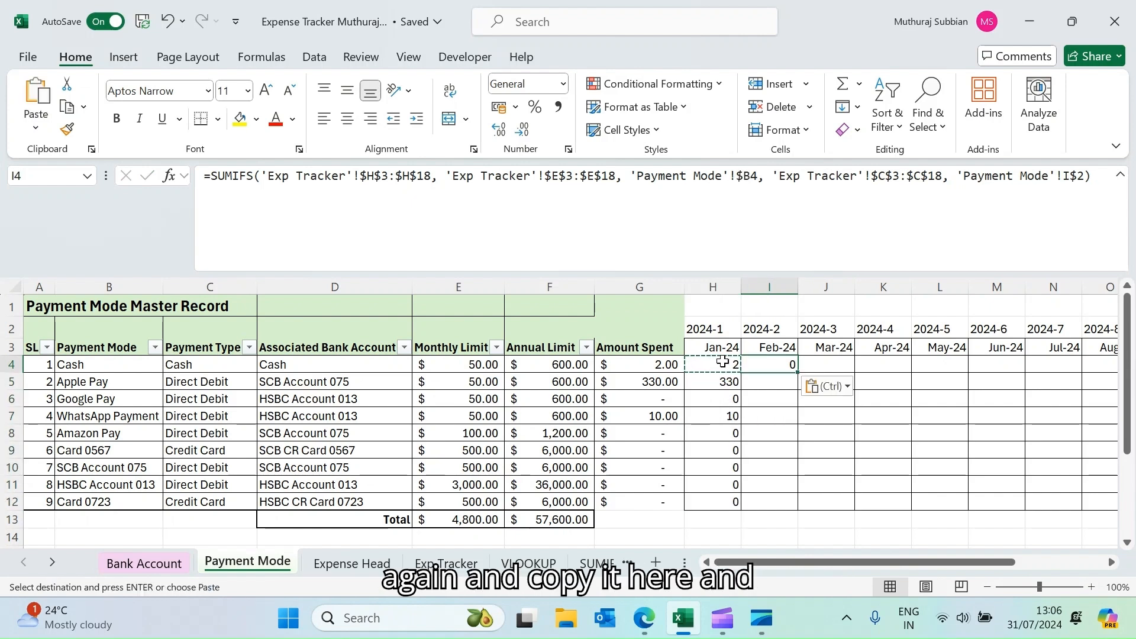
double_click(795, 372)
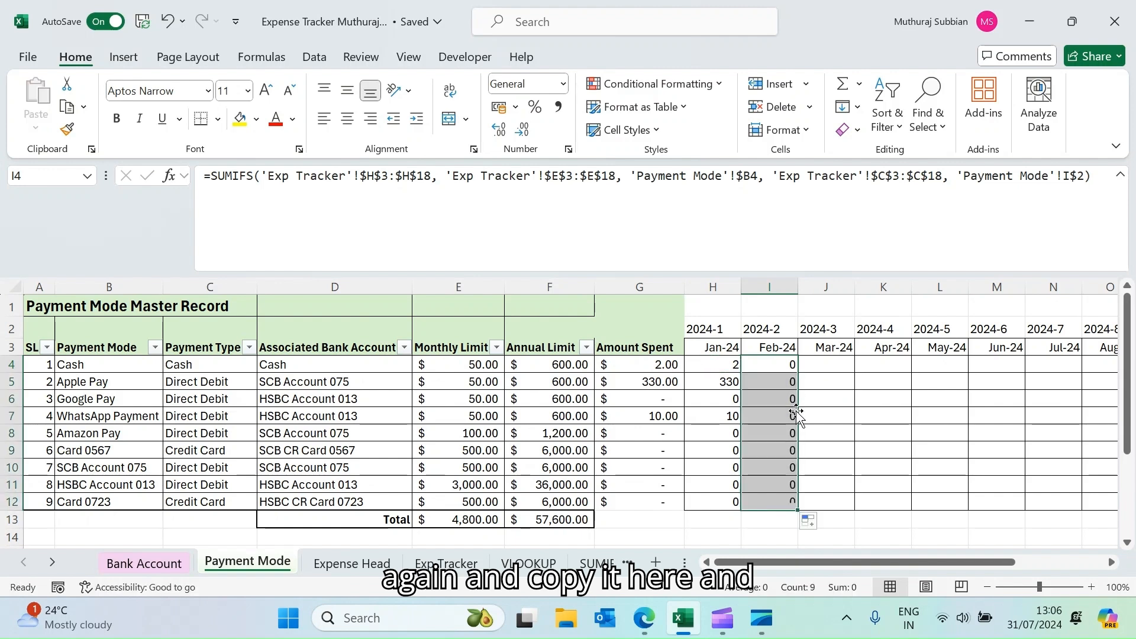
left_click(774, 363)
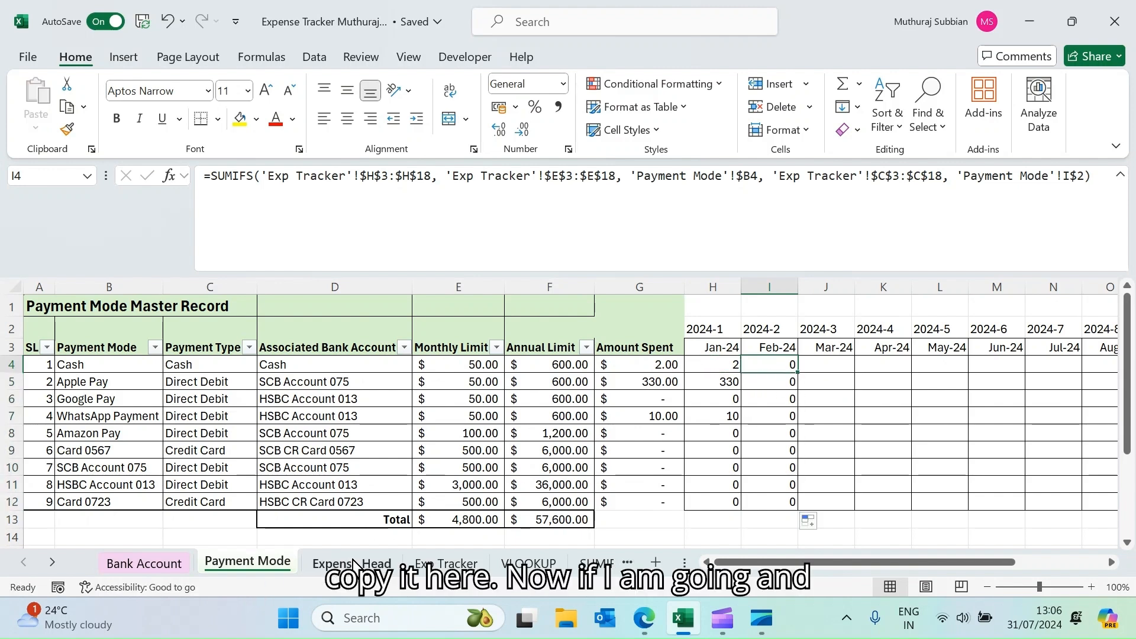
Step: Change the first expense's date on Exp Tracker to 23-Feb-24 and check the WhatsApp Payment amount for Feb-24 on the Payment Mode sheet
left_click(440, 562)
left_click(155, 343)
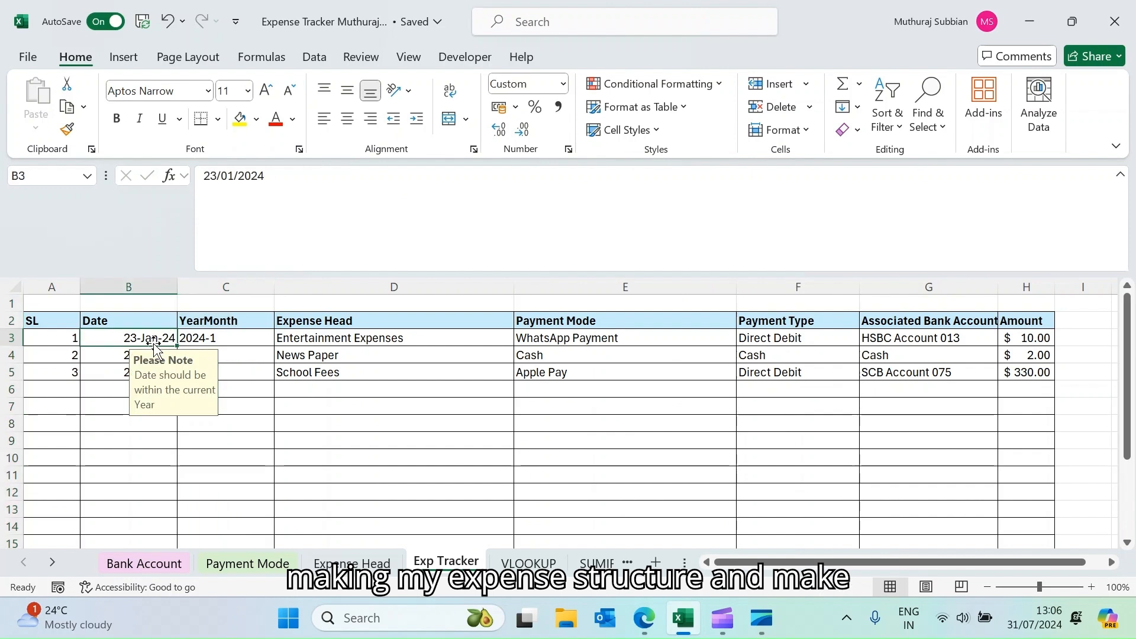
left_click(232, 177)
key("BackSpace")
type("2")
key("Return")
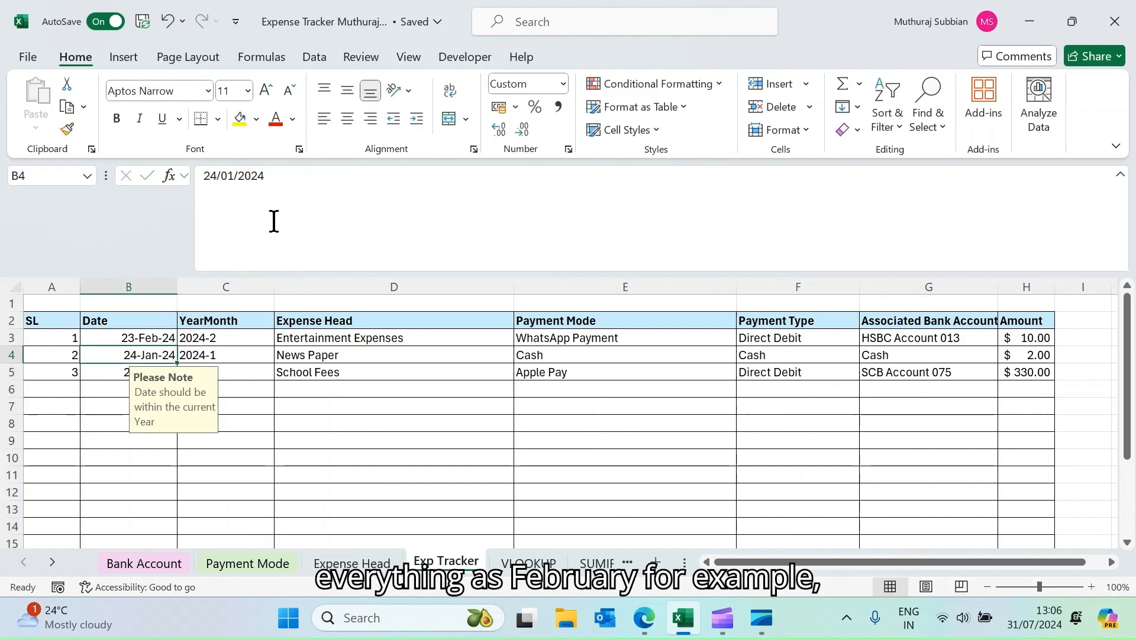
left_click(258, 565)
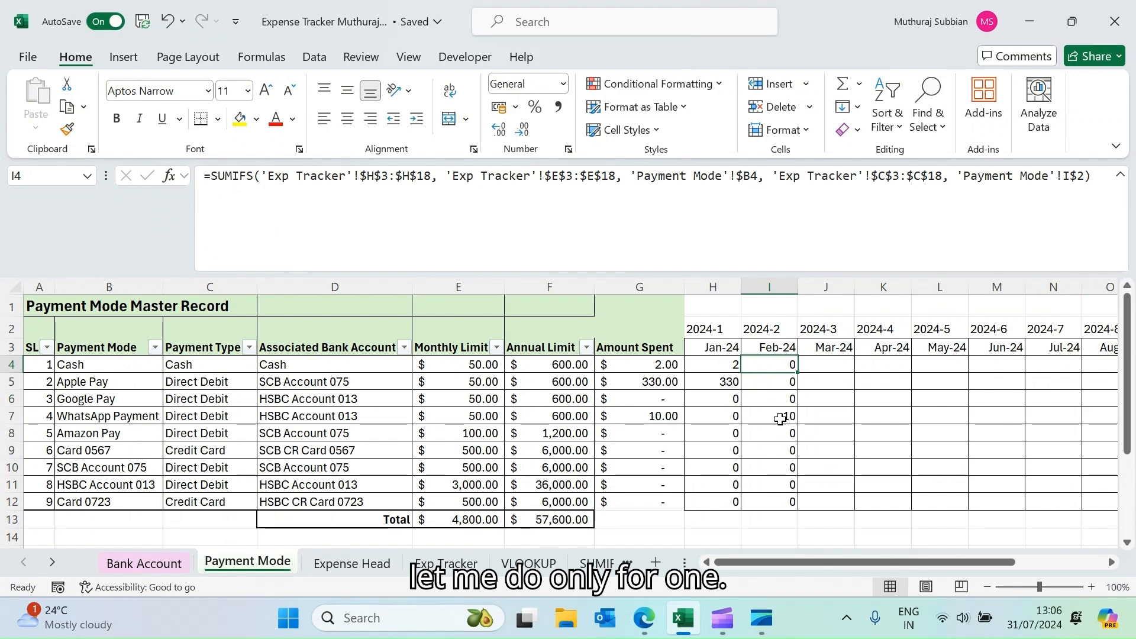
left_click(782, 419)
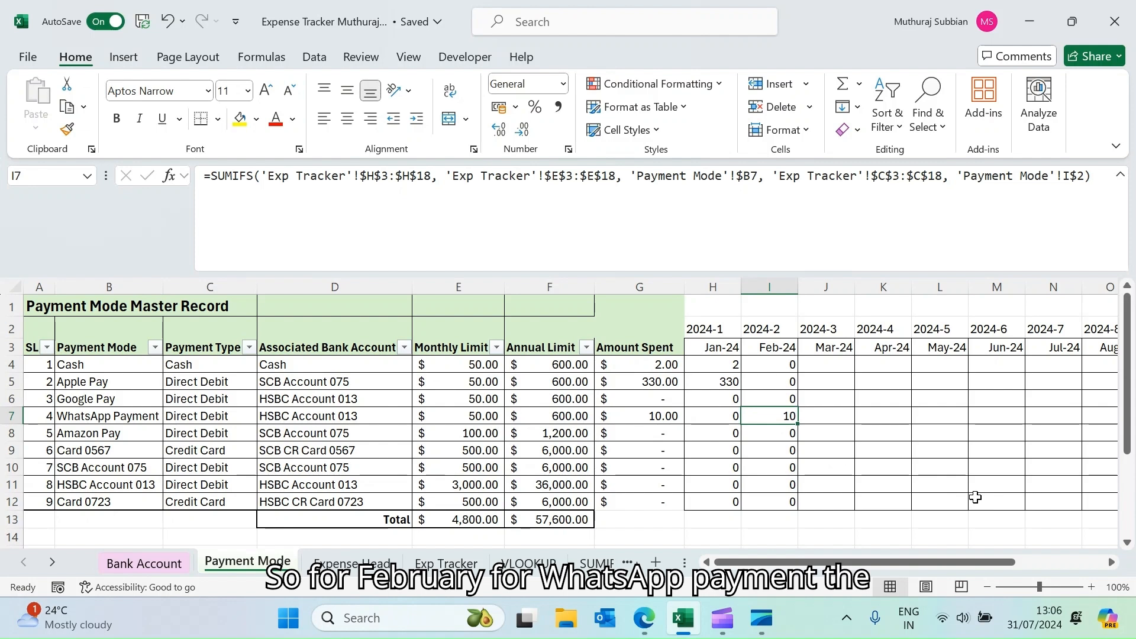
Step: Copy the Feb-24 formulas in I4:I12 across the Mar-24 to Dec-24 columns, J4:S12
left_click(778, 366)
left_click(773, 504, "shift")
key("ctrl+c")
left_click(824, 363)
key("shift+Right")
key("shift+Right")
key("shift+Right")
key("shift+Right")
key("shift+Right")
key("shift+Right")
key("shift+Right")
key("shift+Right")
key("shift+Right")
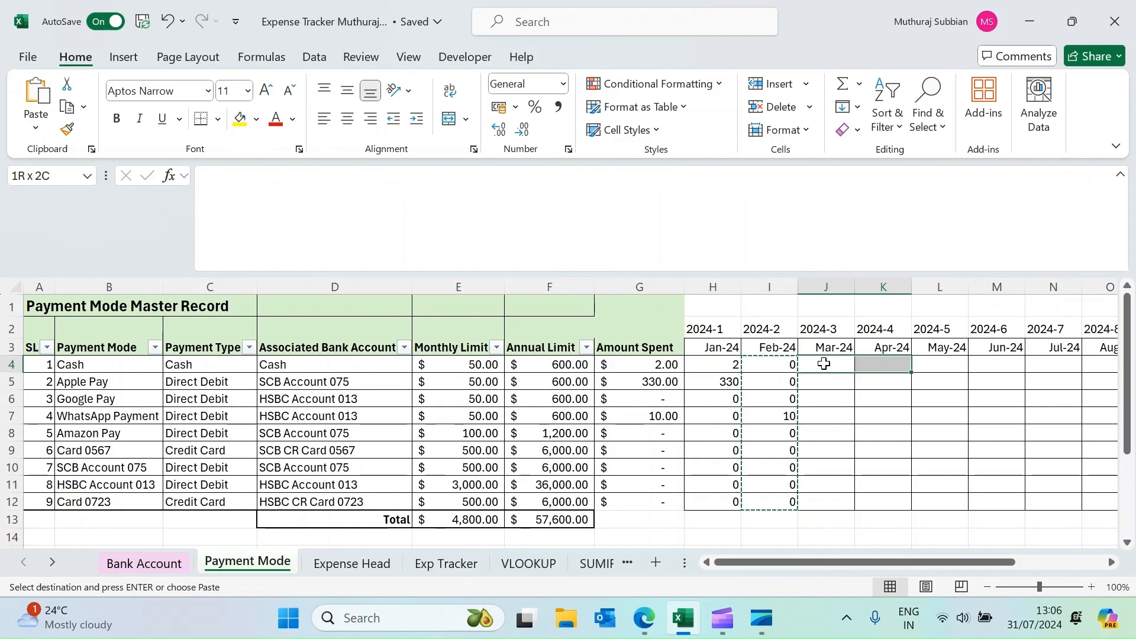
key("shift+Down")
key("shift+Down")
key("shift+Down")
key("shift+Down")
key("shift+Down")
key("shift+Down")
key("shift+Down")
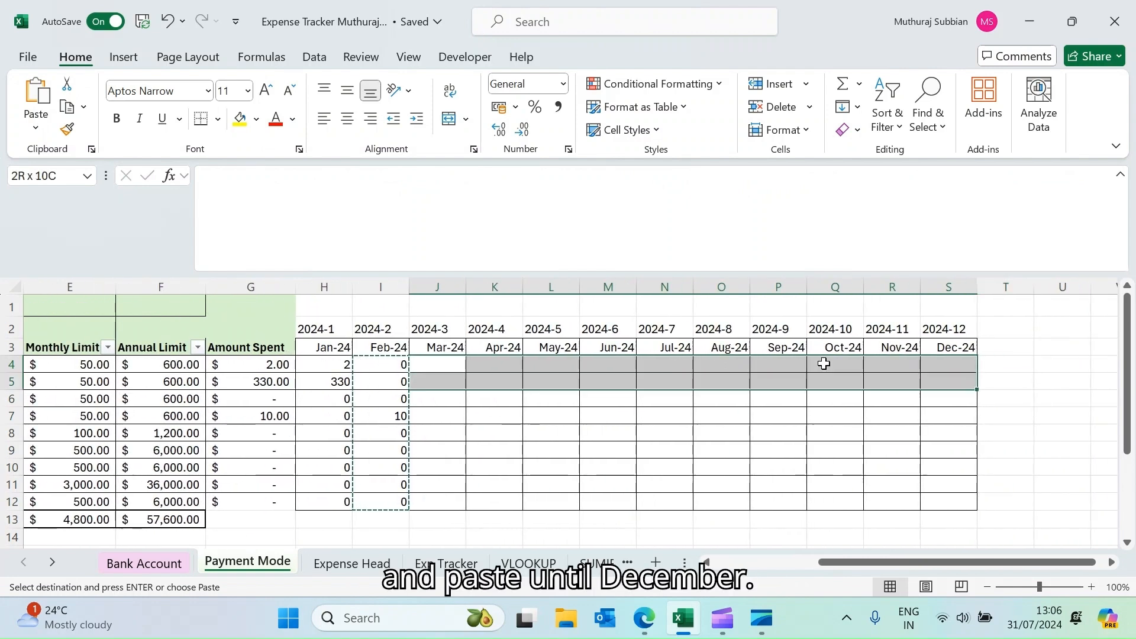
key("ctrl+v")
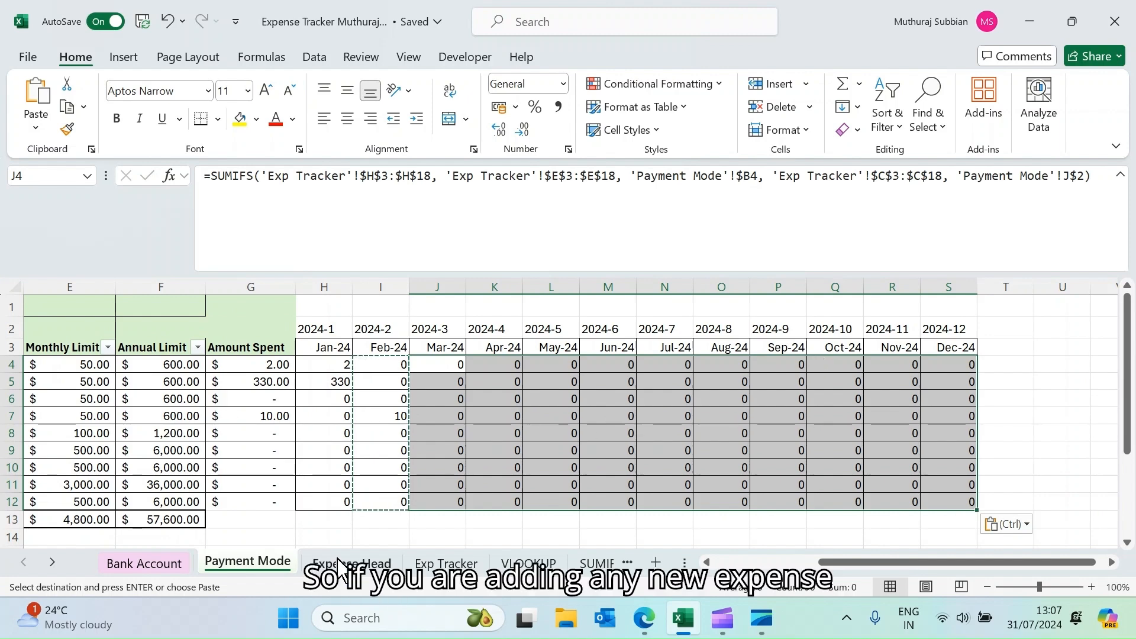
Step: Start the fourth expense on the Exp Tracker sheet with SL 4, date 3-Apr-24 and expense head Water Bill Payment
left_click(428, 565)
left_click(50, 394)
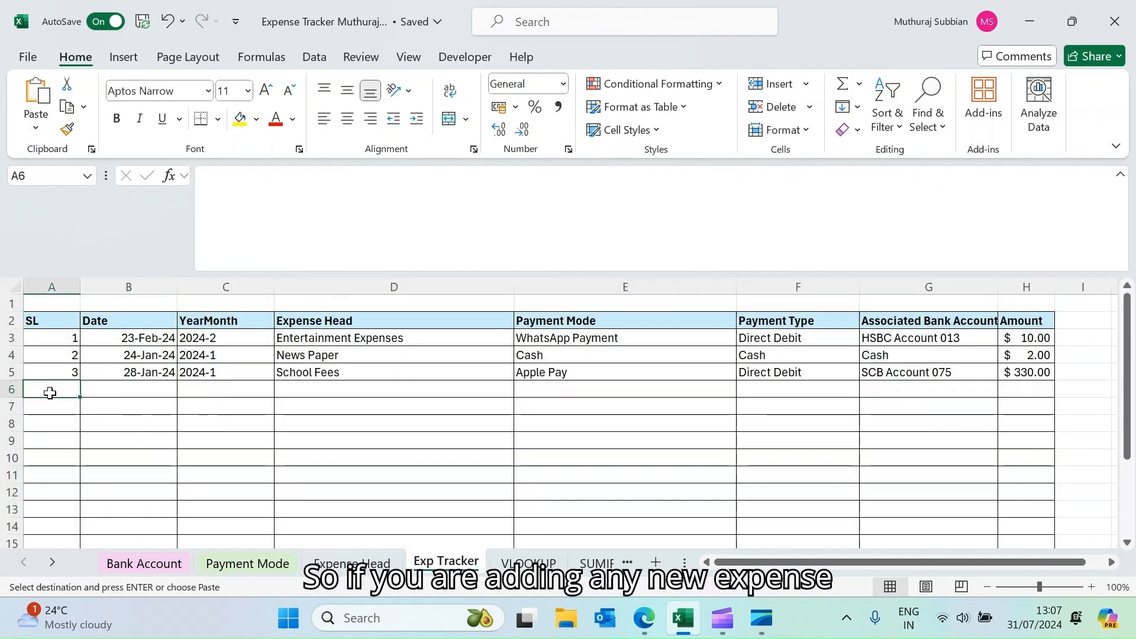
type("4")
key("Tab")
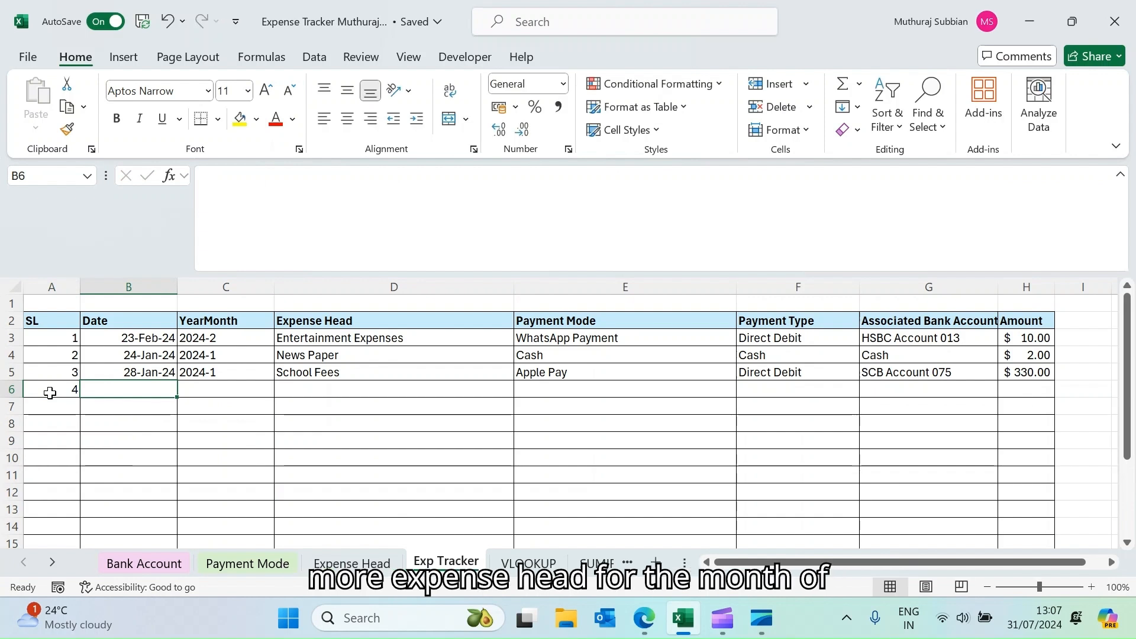
type("3-Apr-24")
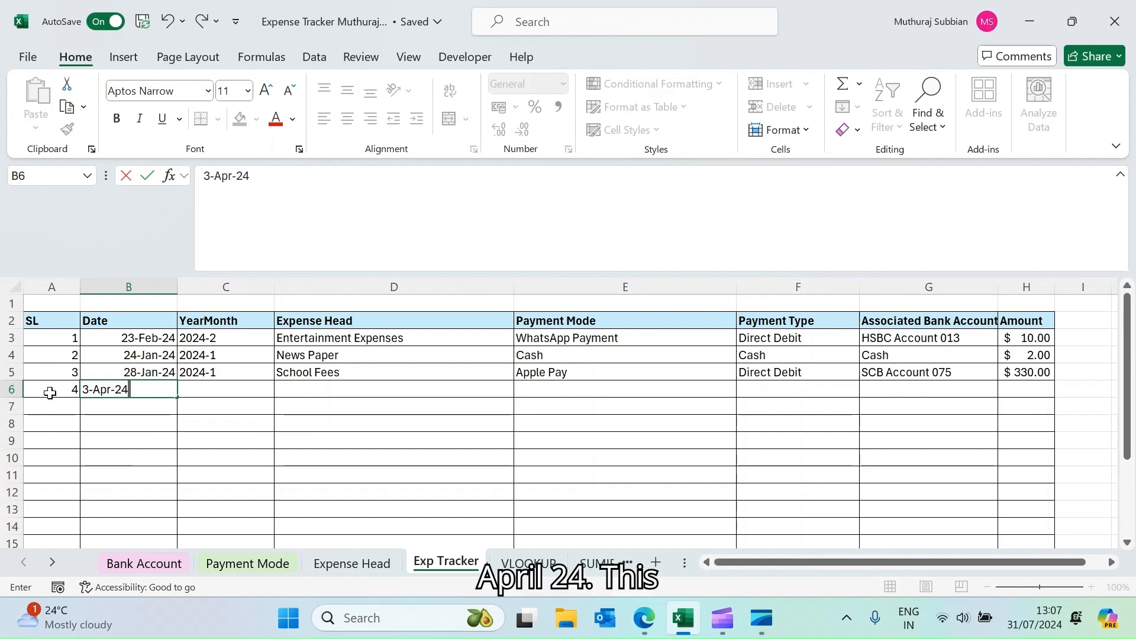
key("Tab")
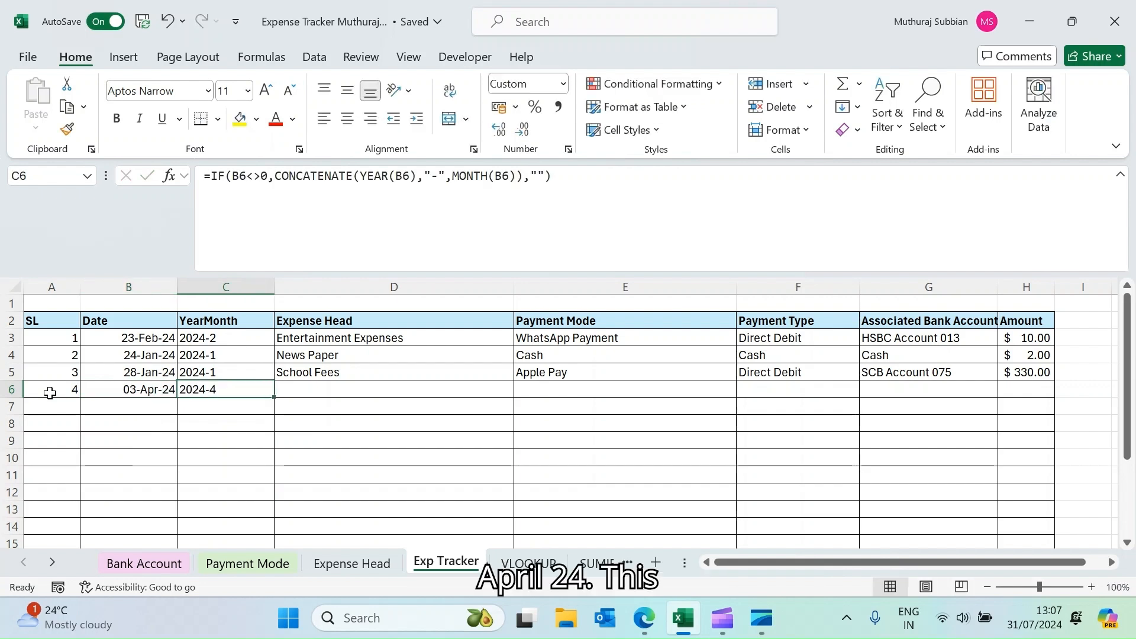
key("Tab")
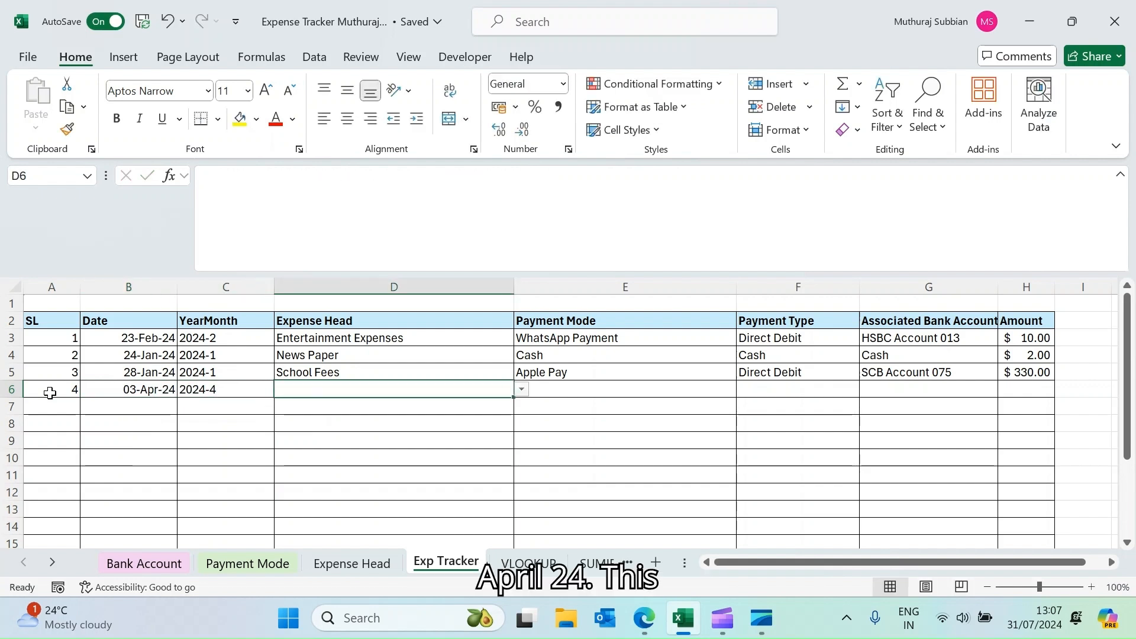
left_click(521, 389)
left_click(346, 466)
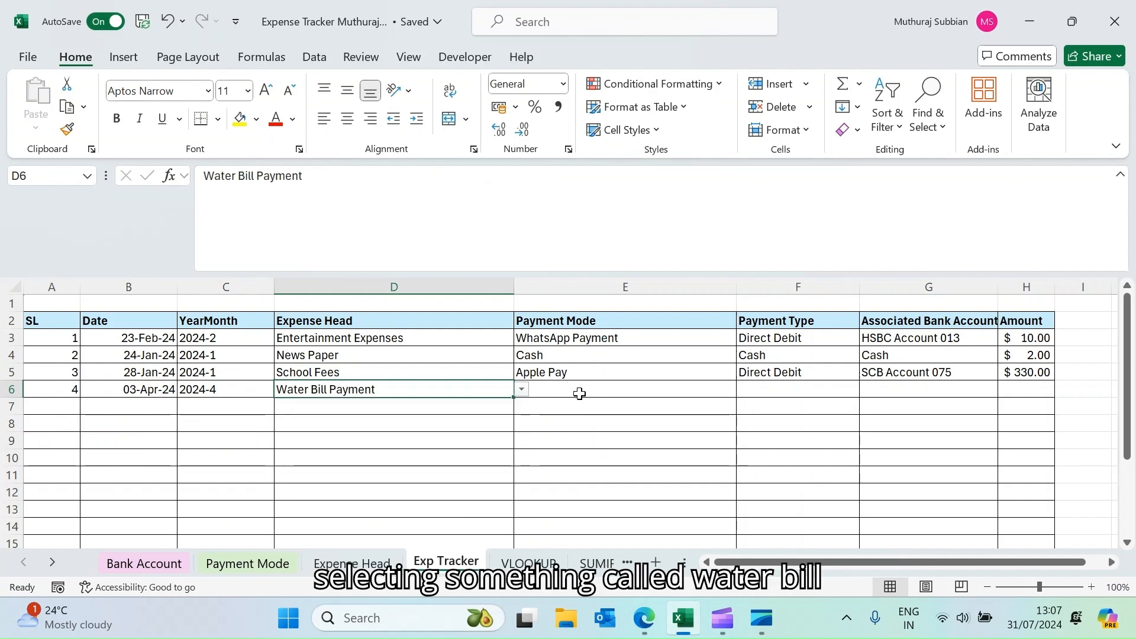
Step: Set the water bill's payment mode to the first listed card, the SCB credit card, and enter an amount of 25
key("Tab")
left_click(744, 388)
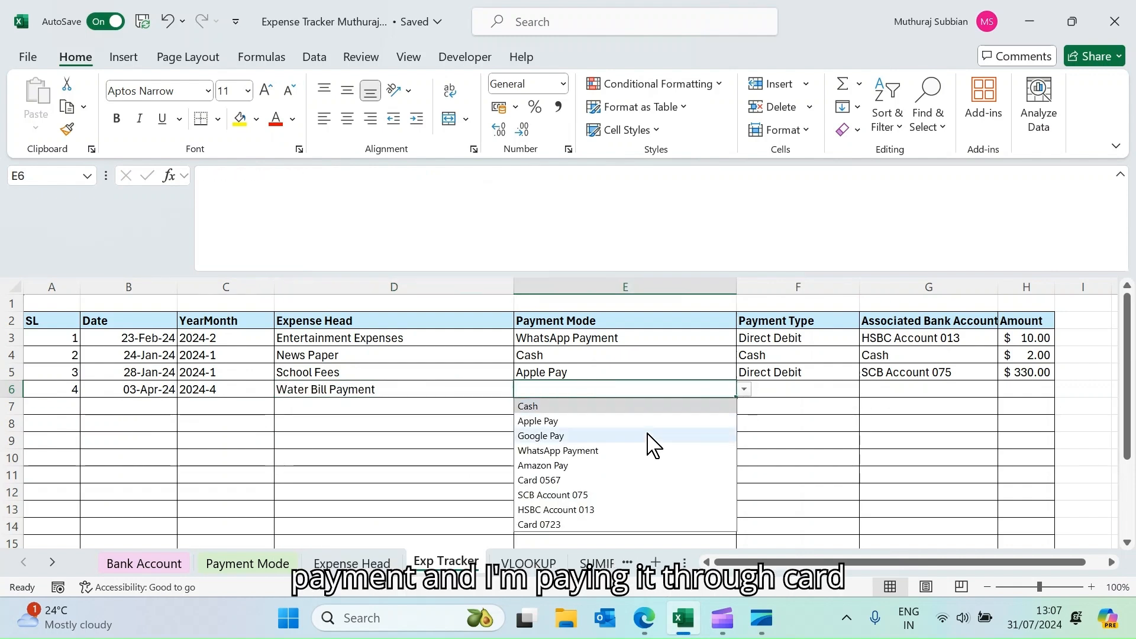
left_click(562, 481)
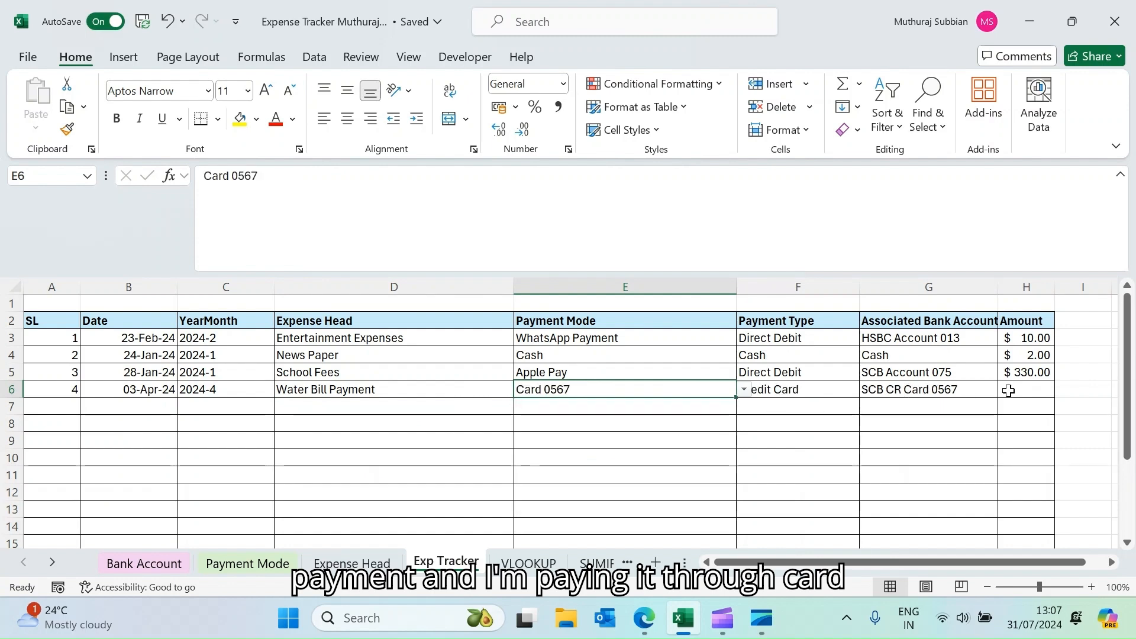
left_click(1008, 390)
type("25")
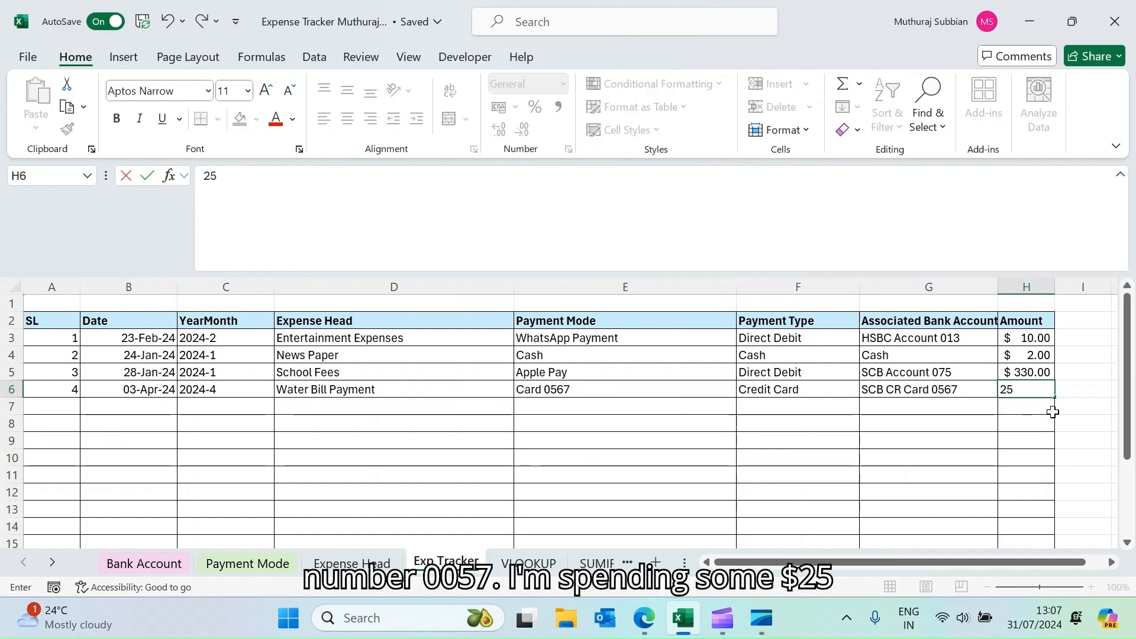
key("Return")
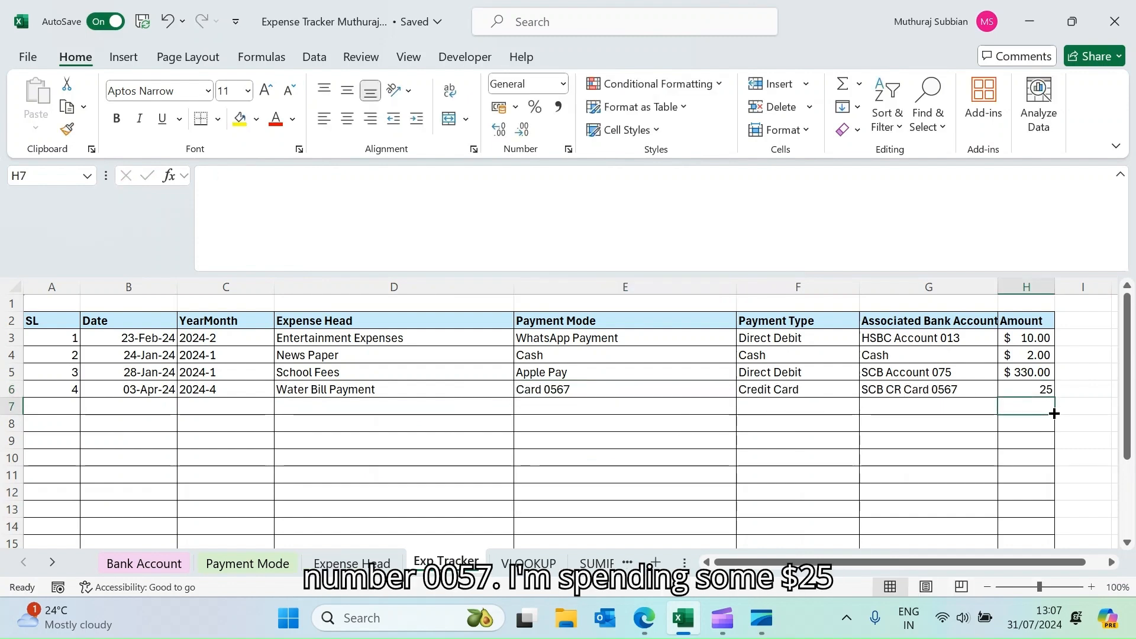
Step: Copy the accounting number format from the School Fees amount in H5 to the new amount in H6
left_click(1037, 372)
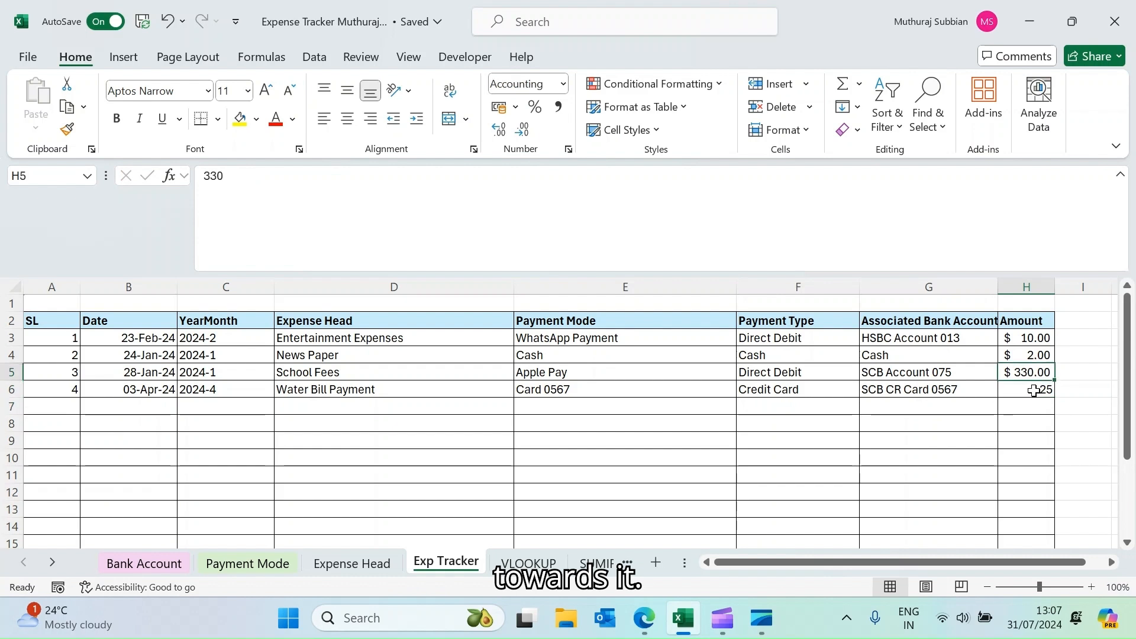
left_click(67, 129)
left_click(1021, 390)
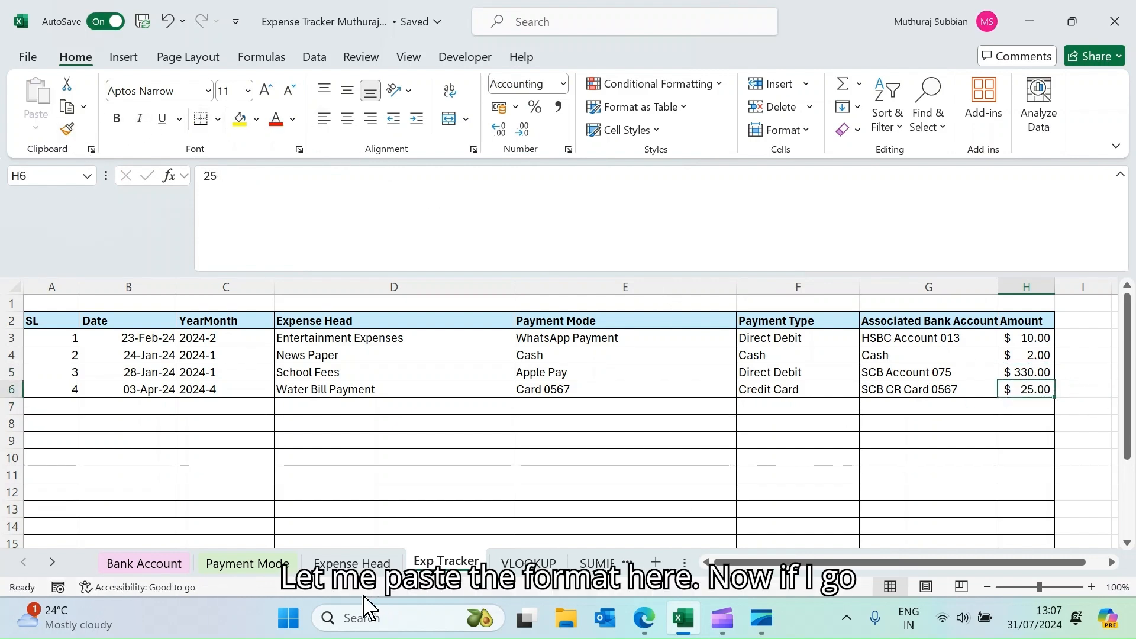
Step: Check the Apr-24 amount for the SCB credit card's row on the Payment Mode sheet and trace that row back to its payment mode
left_click(248, 563)
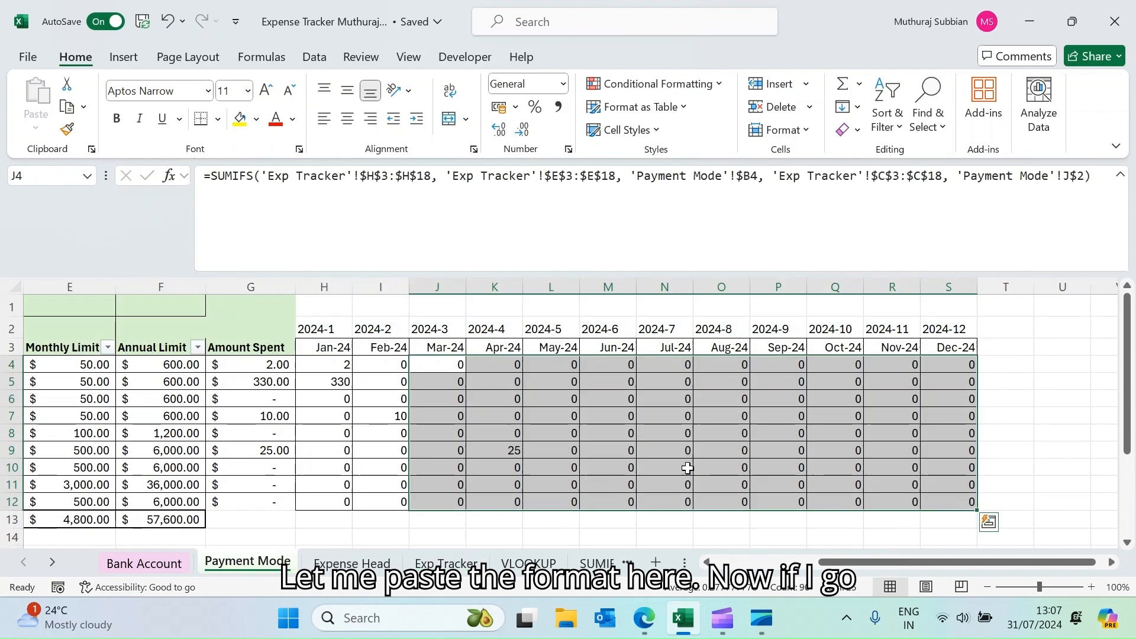
left_click(500, 449)
key("Left")
key("Left")
key("Left")
key("Left")
key("Left")
key("Left")
key("Left")
key("Left")
key("Left")
key("Left")
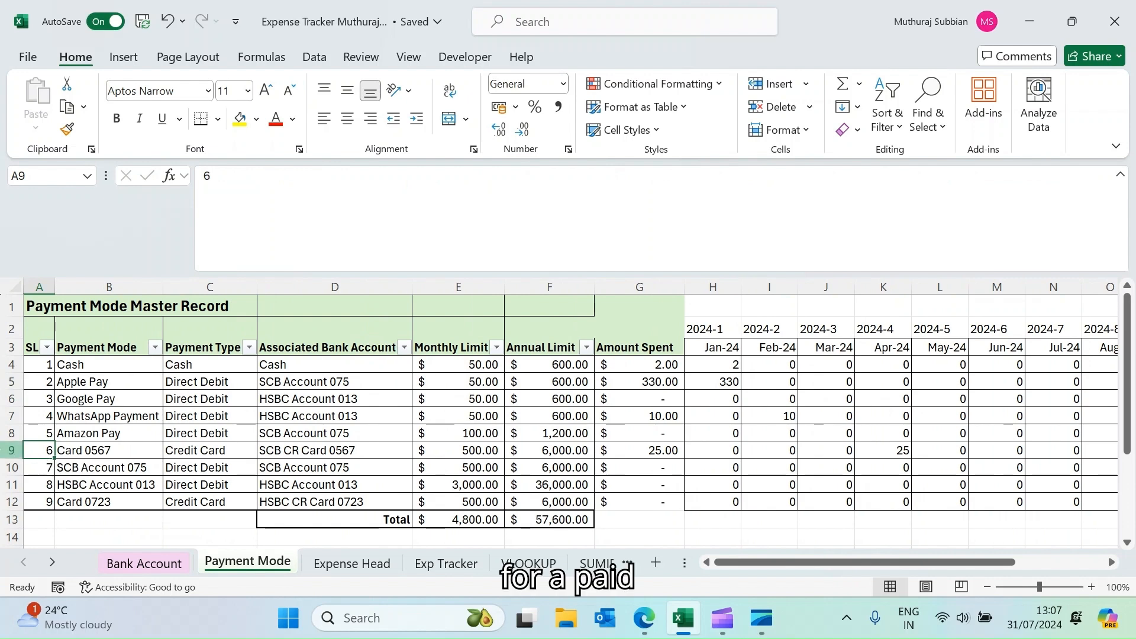
left_click(13, 448)
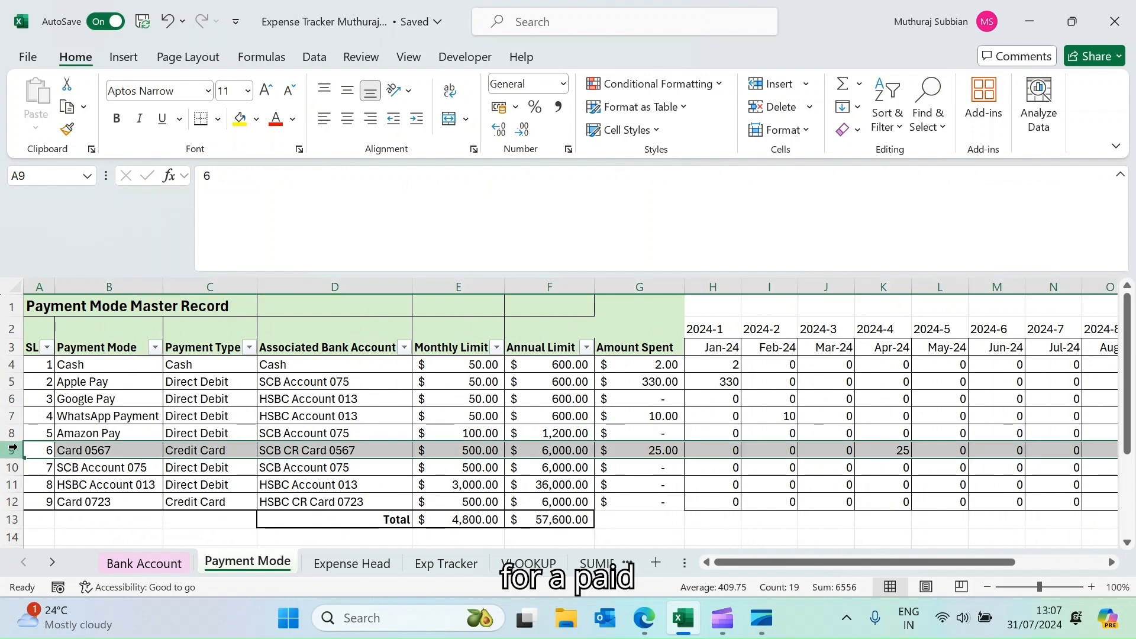
Step: Compare the water bill's payment type on Exp Tracker with the Apr-24 card amount and SUMIFS formulas on the Payment Mode sheet
left_click(447, 563)
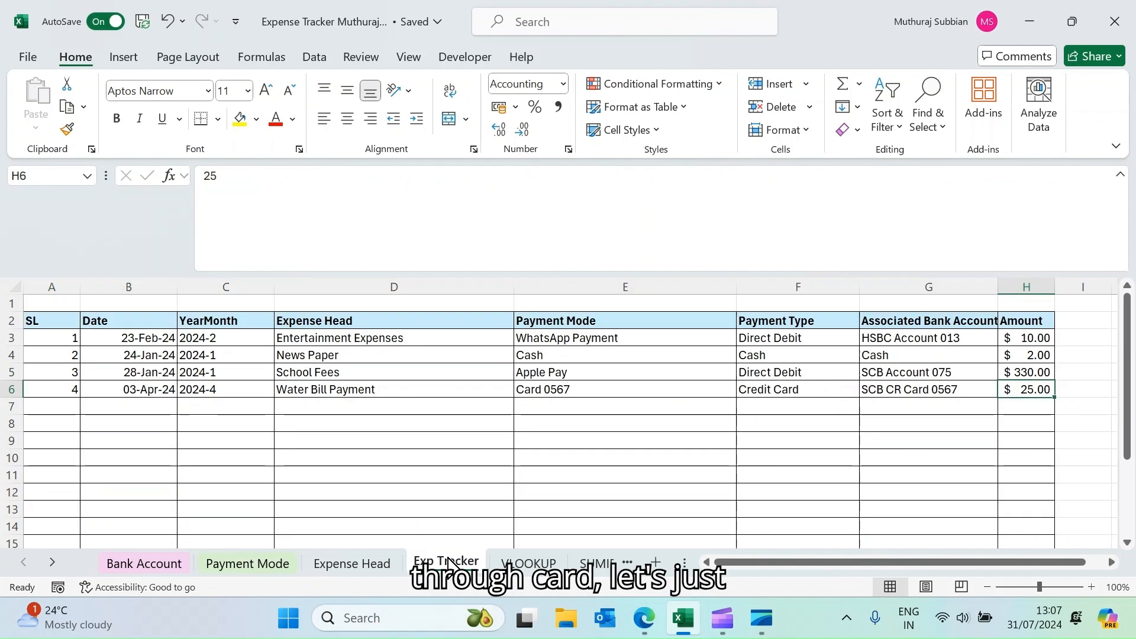
left_click(766, 390)
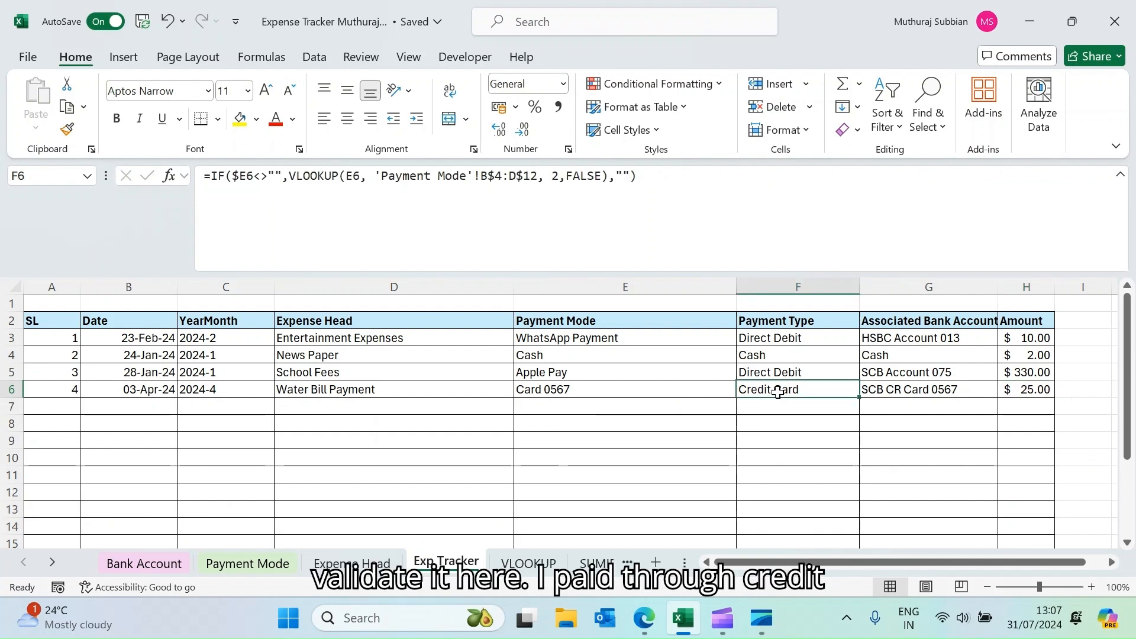
left_click(247, 564)
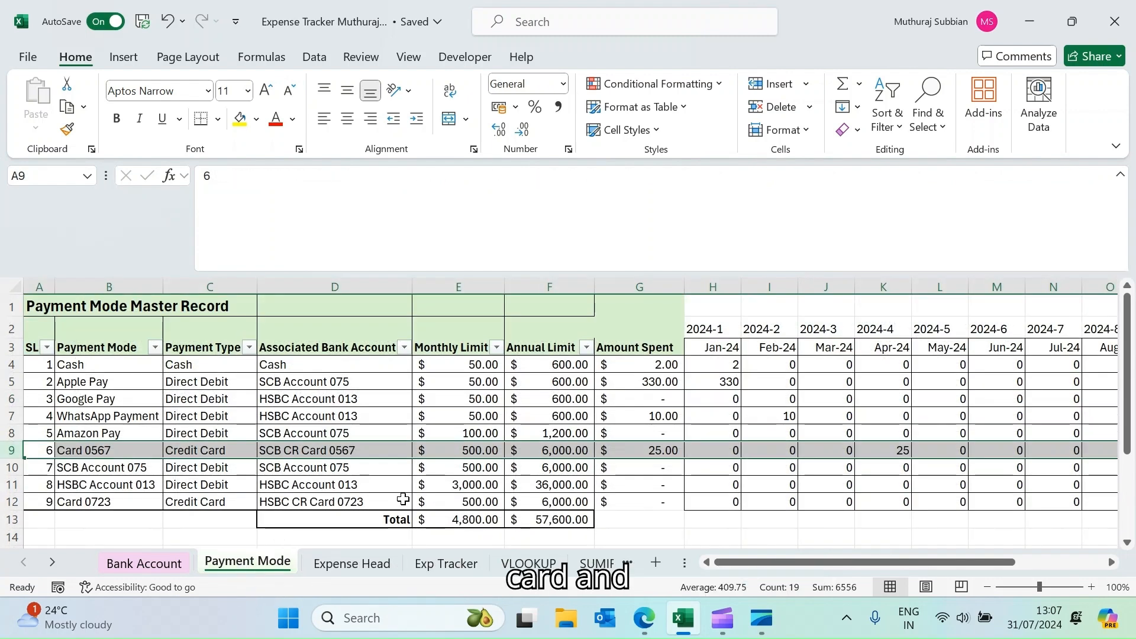
left_click(905, 448)
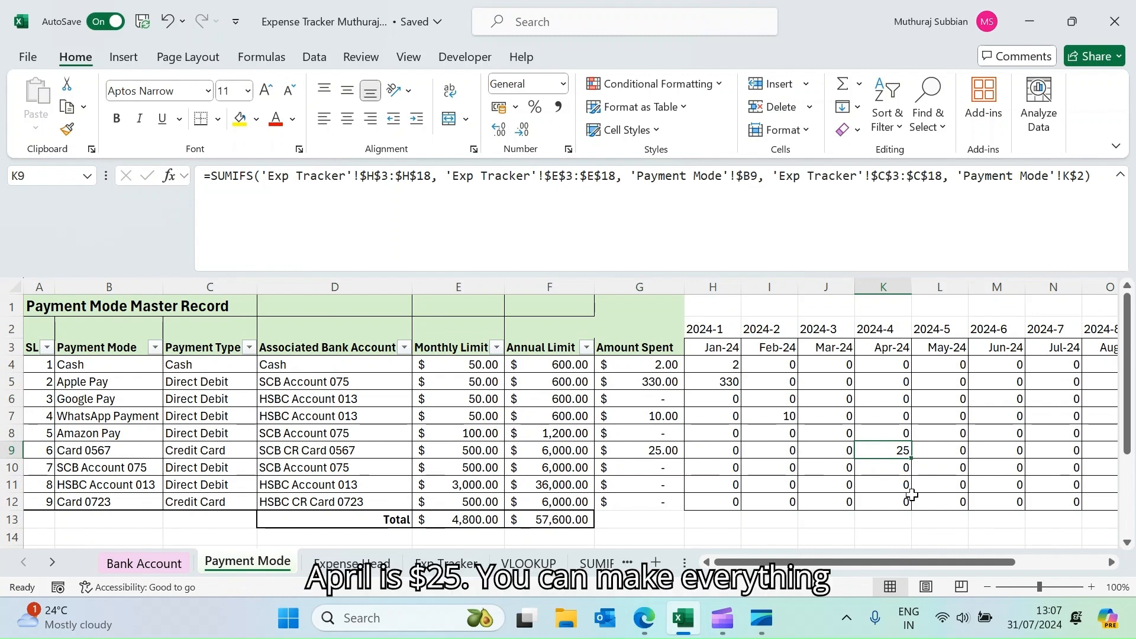
left_click(705, 367)
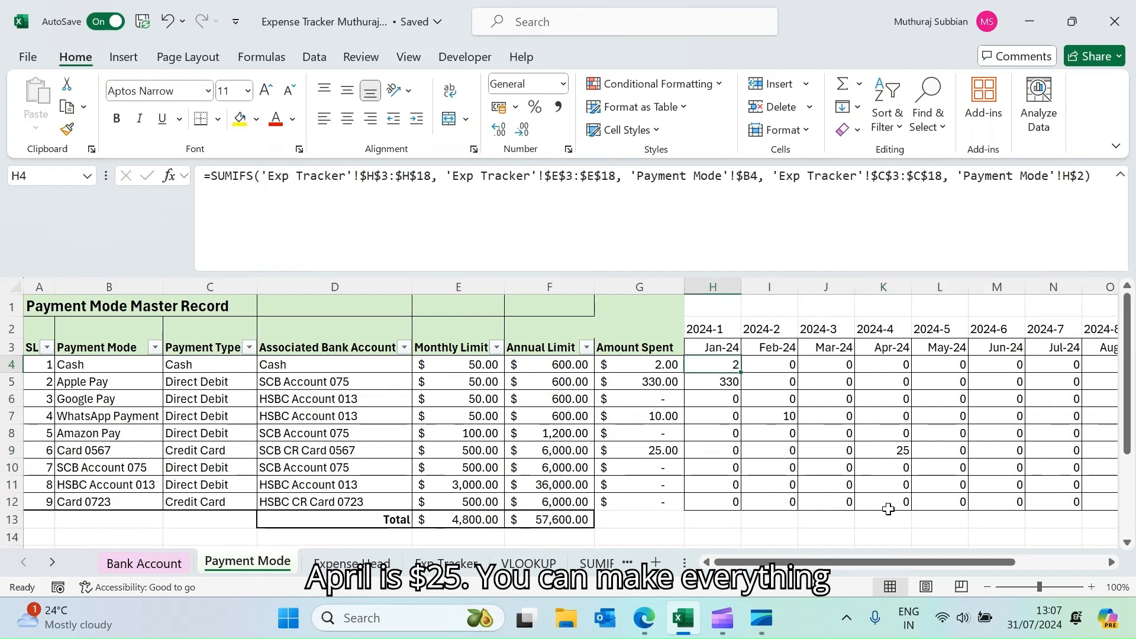
Step: Delete the Amount Spent column G from the Payment Mode sheet and check the Jan-24 formula that moves into G4
left_click_drag(739, 563, 822, 566)
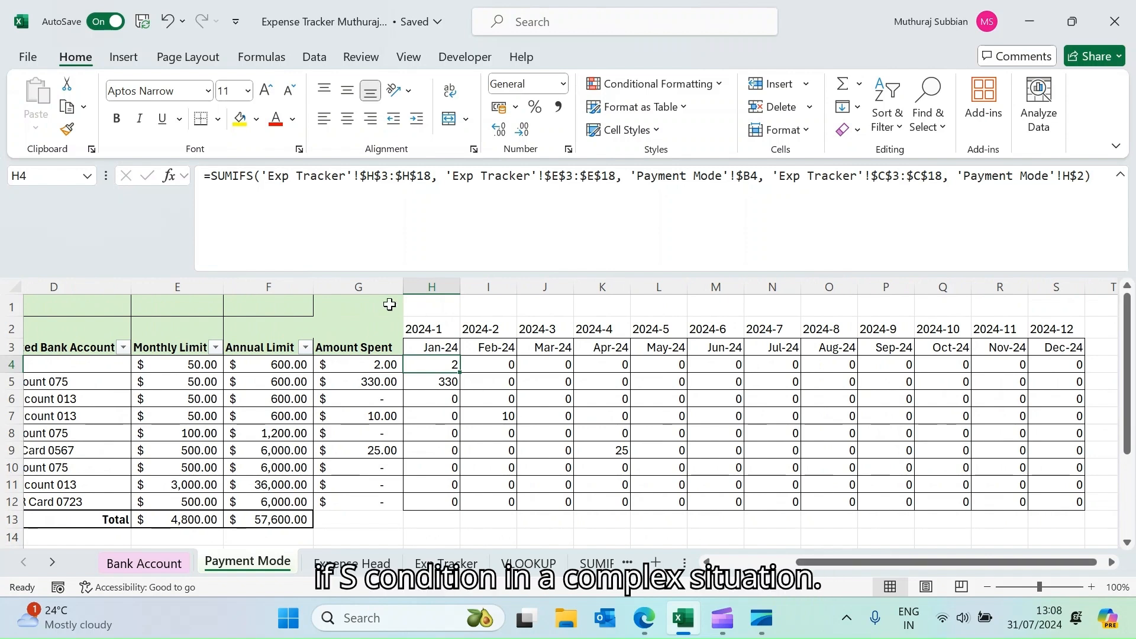
left_click(351, 285)
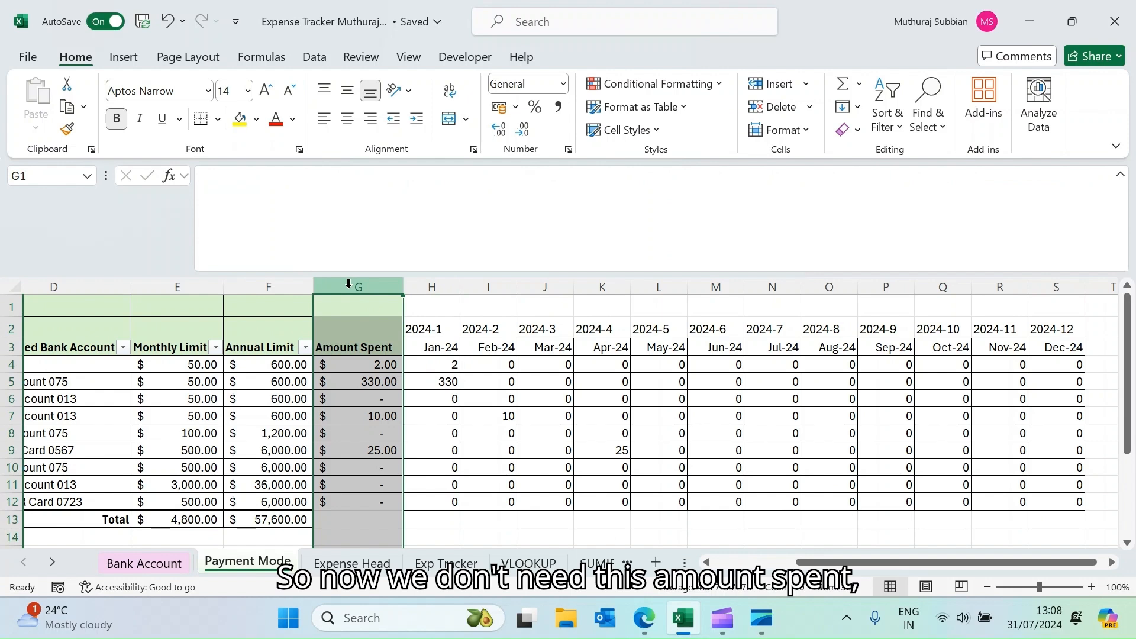
right_click(350, 285)
left_click(401, 421)
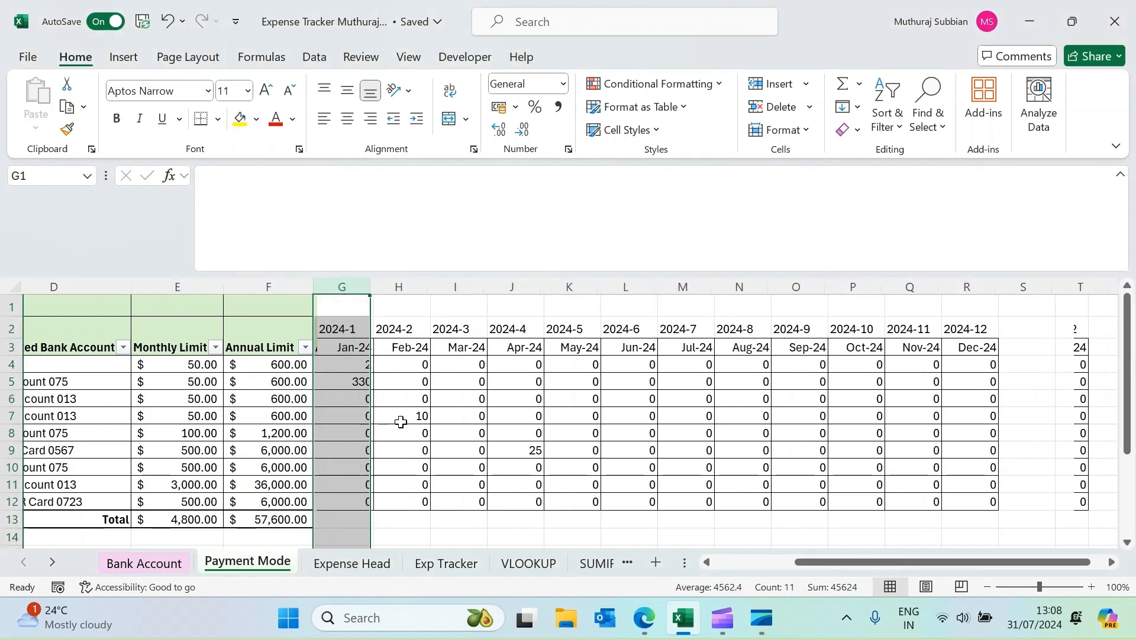
left_click(349, 367)
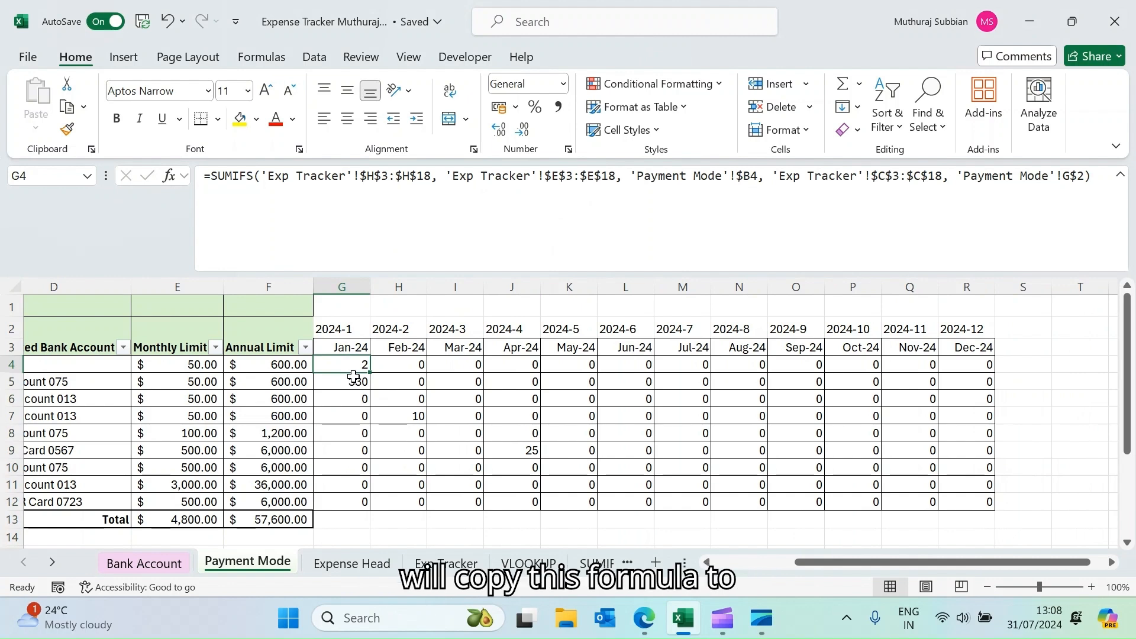
Step: On the Expense Head sheet, shrink the formula bar to one line and insert a blank row above the table header
left_click(355, 564)
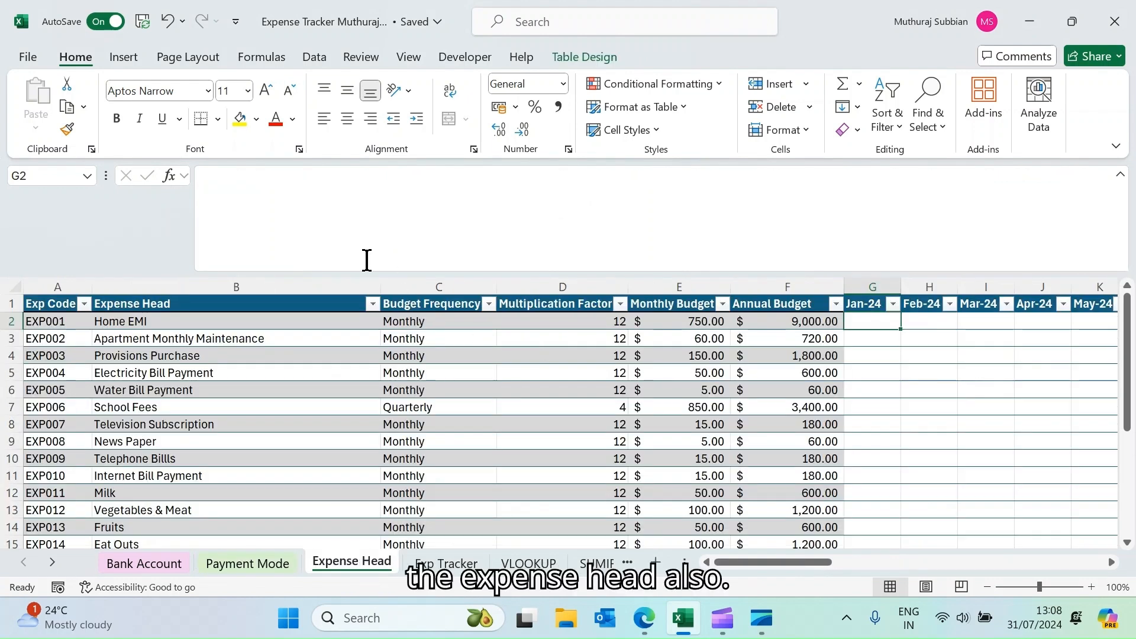
left_click_drag(319, 272, 318, 177)
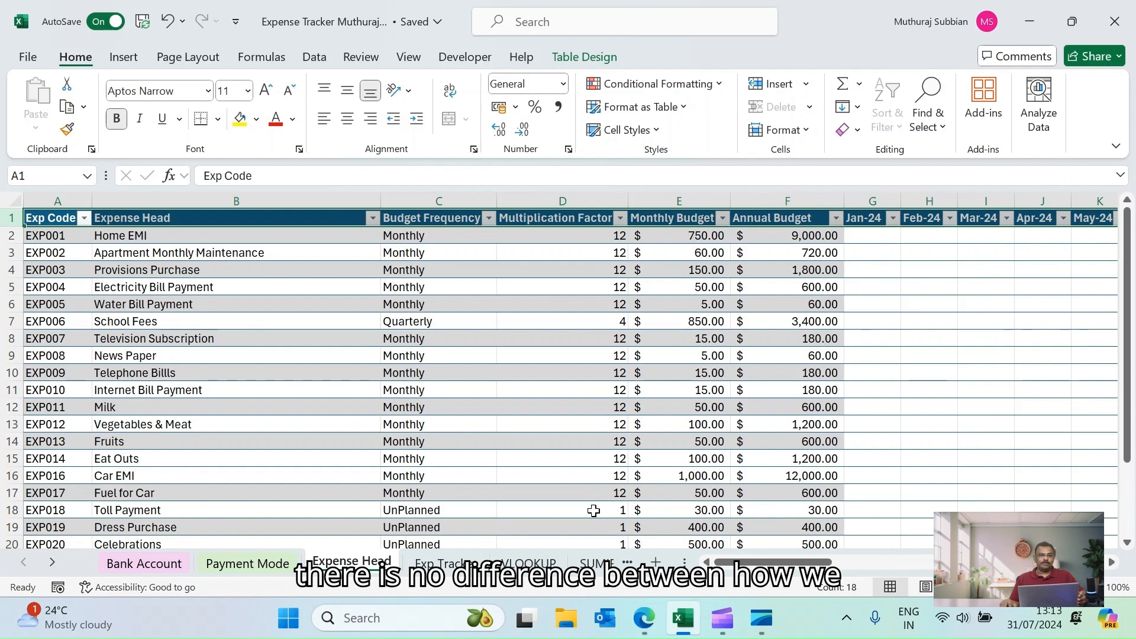
left_click(271, 567)
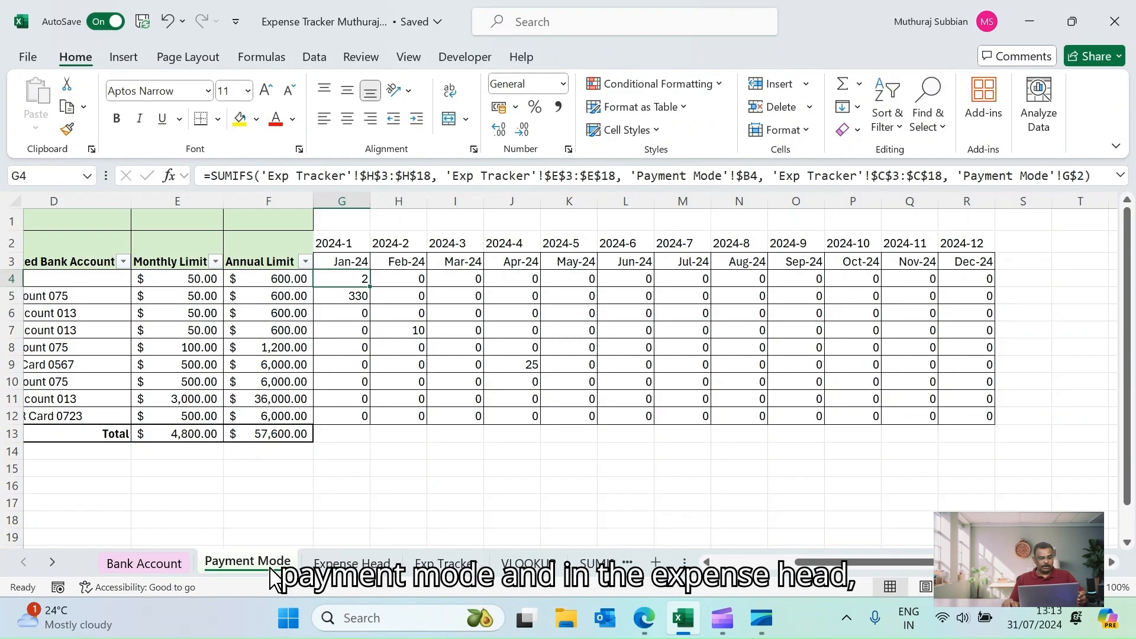
left_click(352, 562)
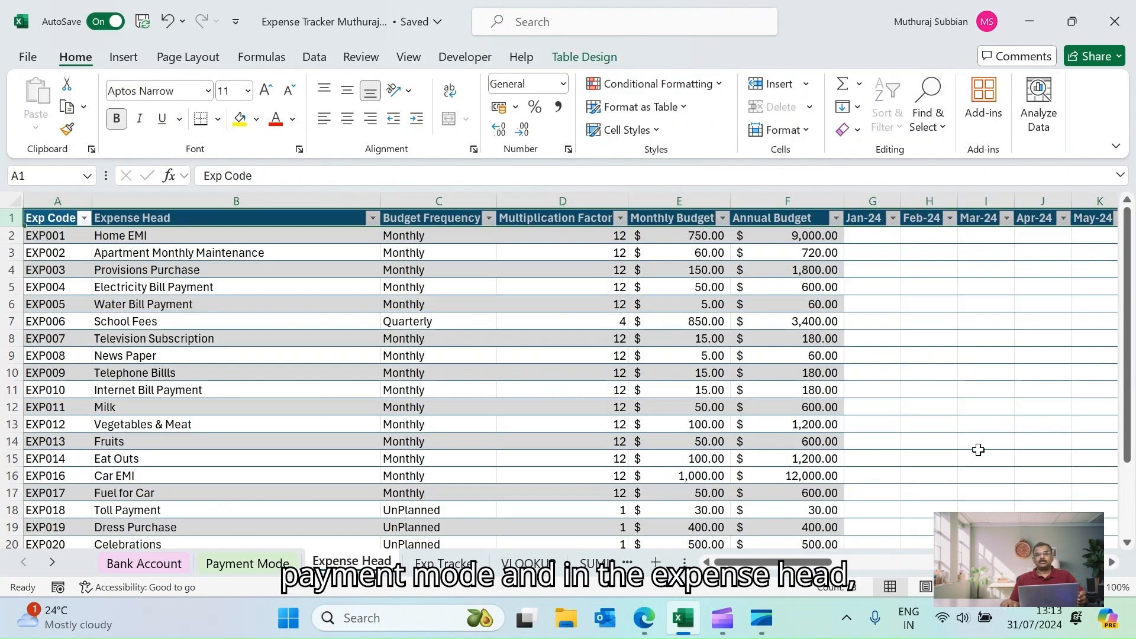
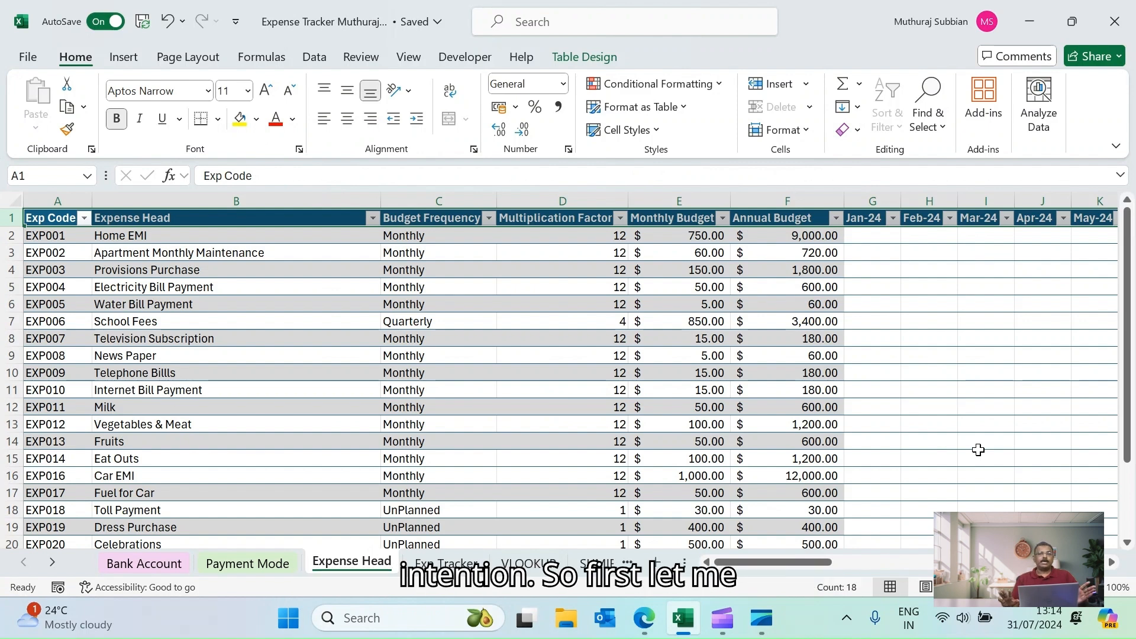
right_click(10, 219)
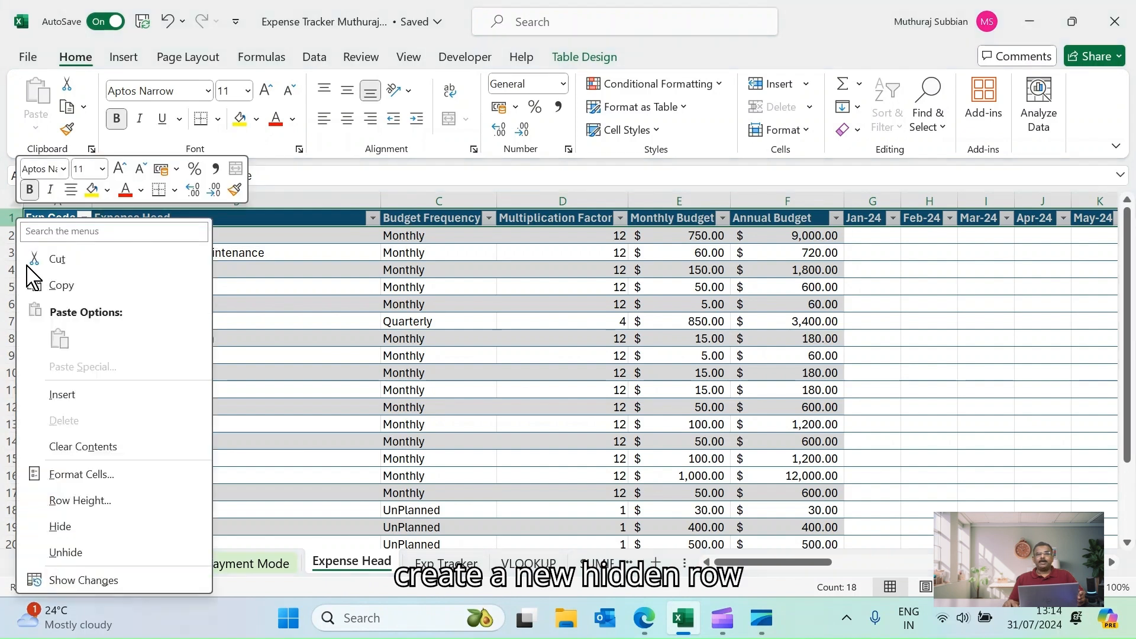
left_click(65, 394)
Step: In cell G1 of the Expense Head sheet, enter a CONCAT formula returning the YEAR of the Jan-24 table header
left_click(867, 220)
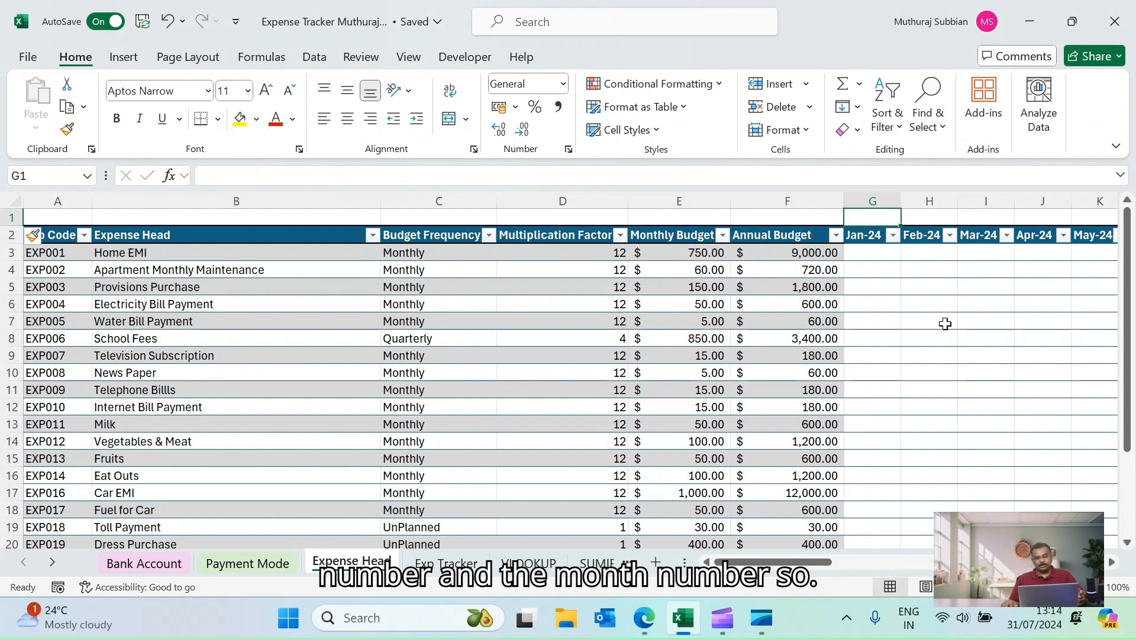
type("=")
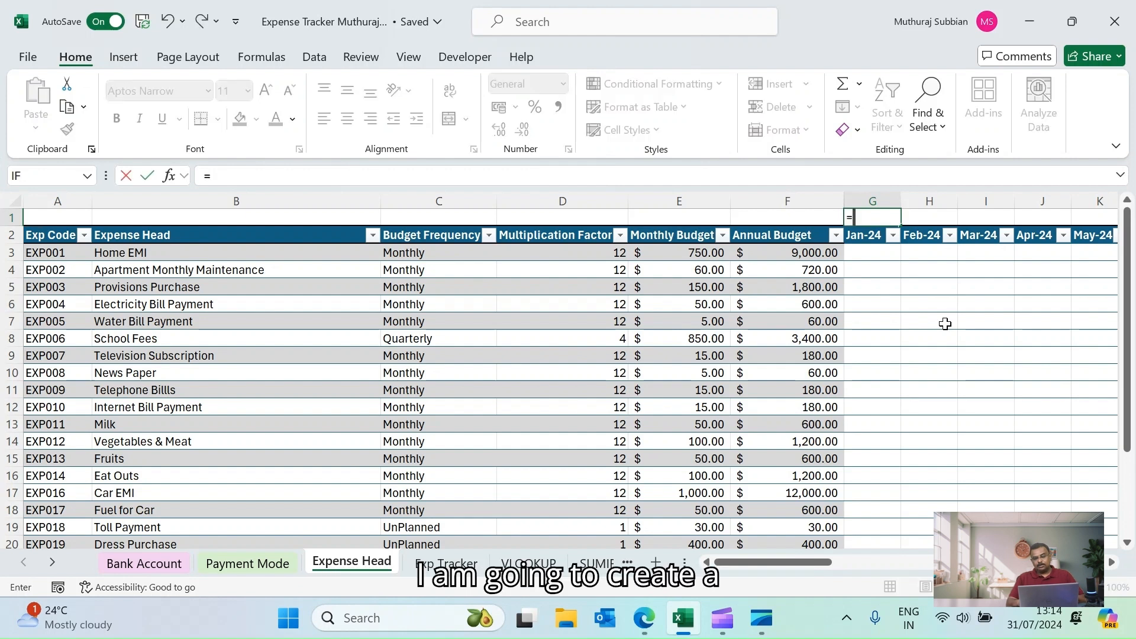
type("con")
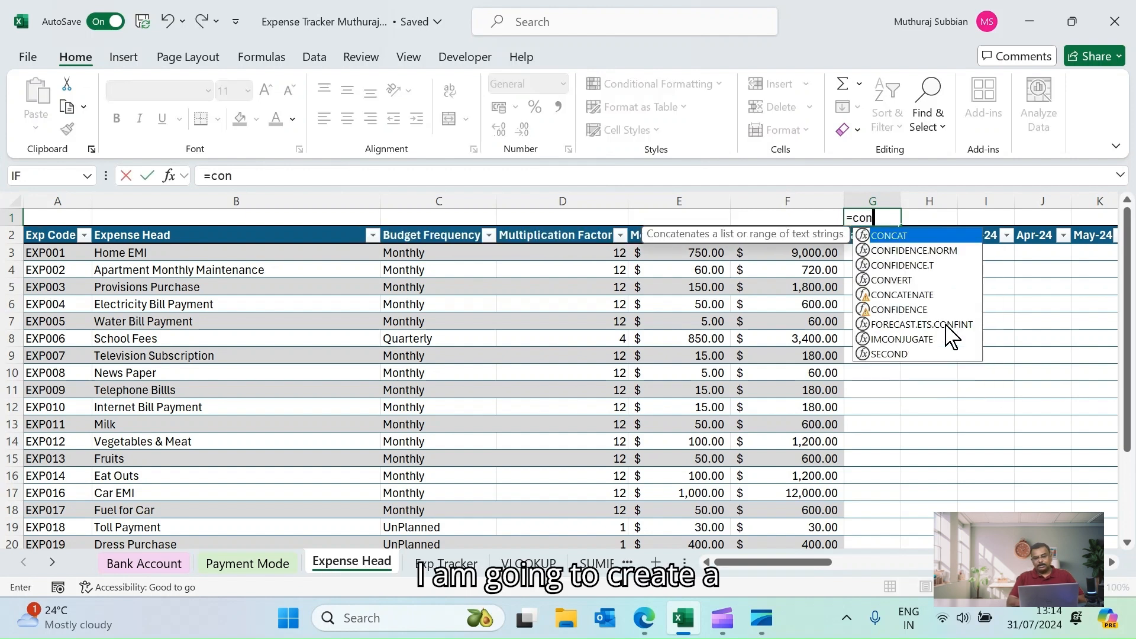
key("Tab")
type("year(")
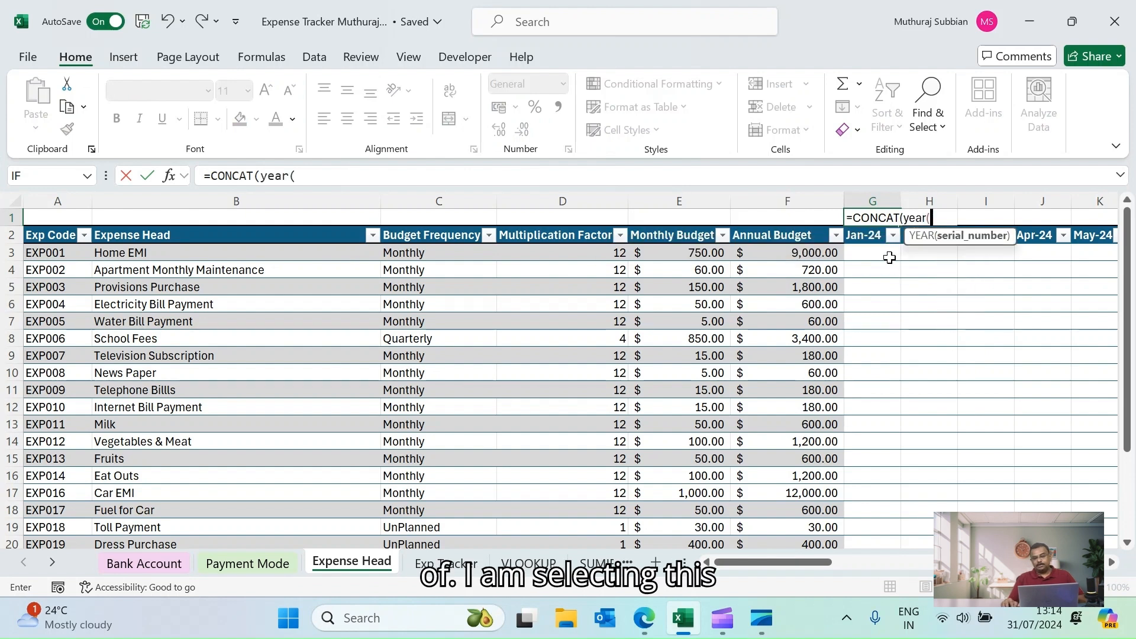
left_click(863, 236)
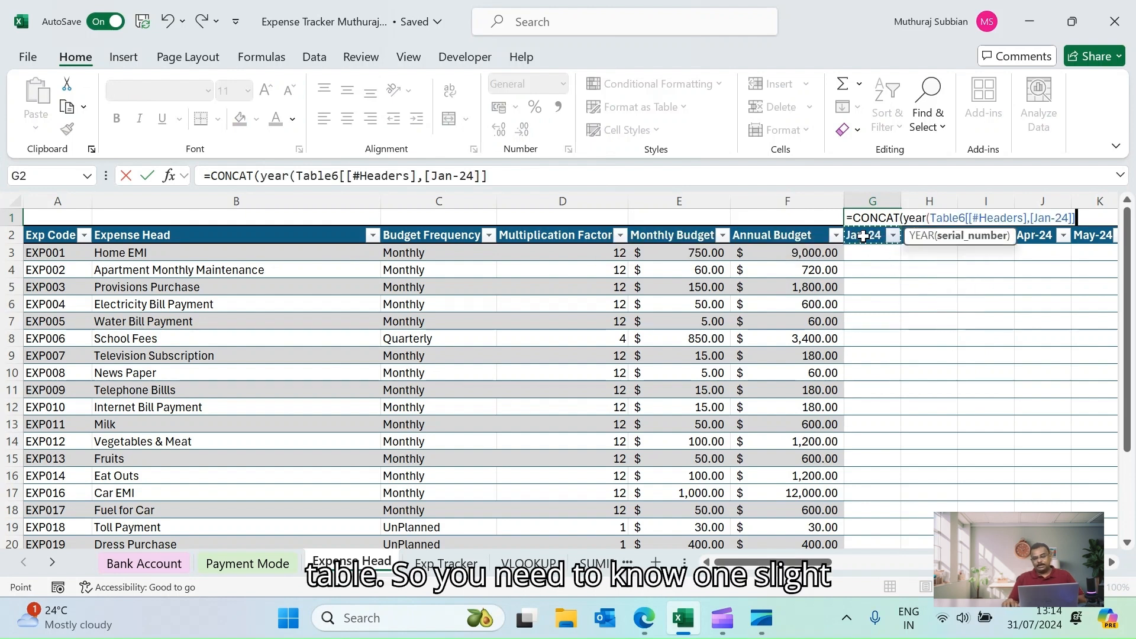
type(")")
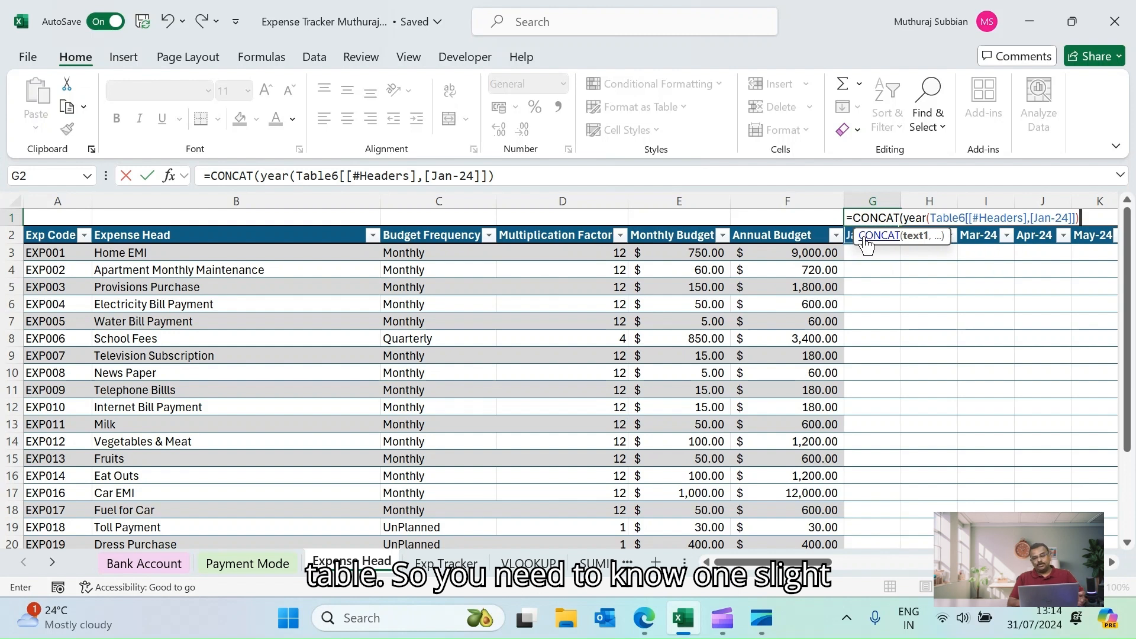
key("Return")
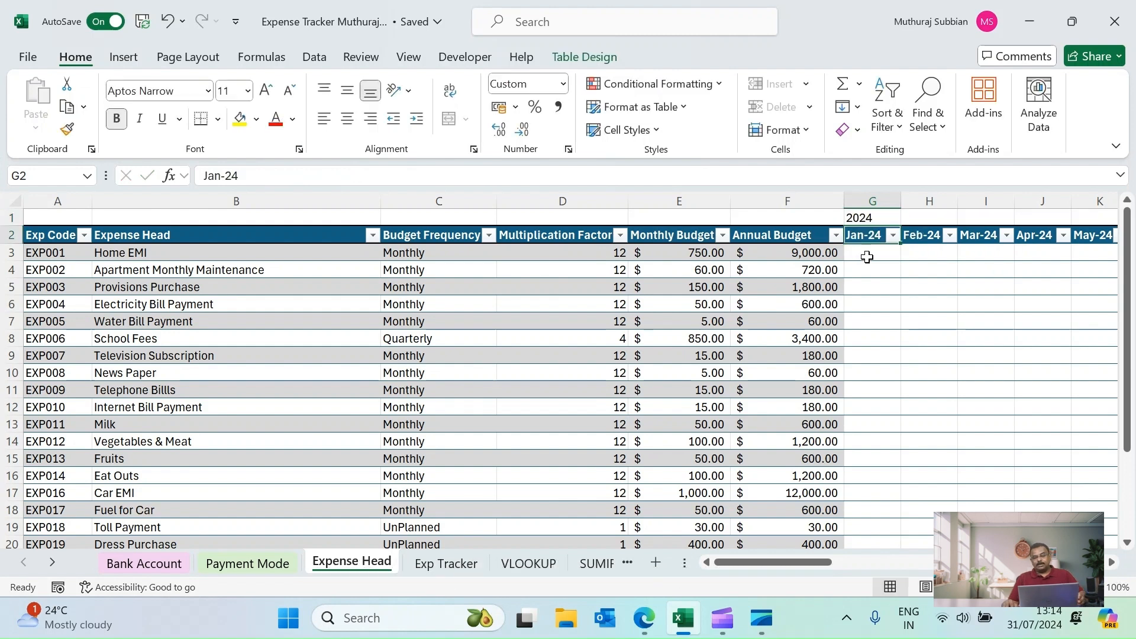
Step: Compare the table-header reference in G1 with the CONCAT formula in G2 on the Payment Mode sheet
left_click(850, 219)
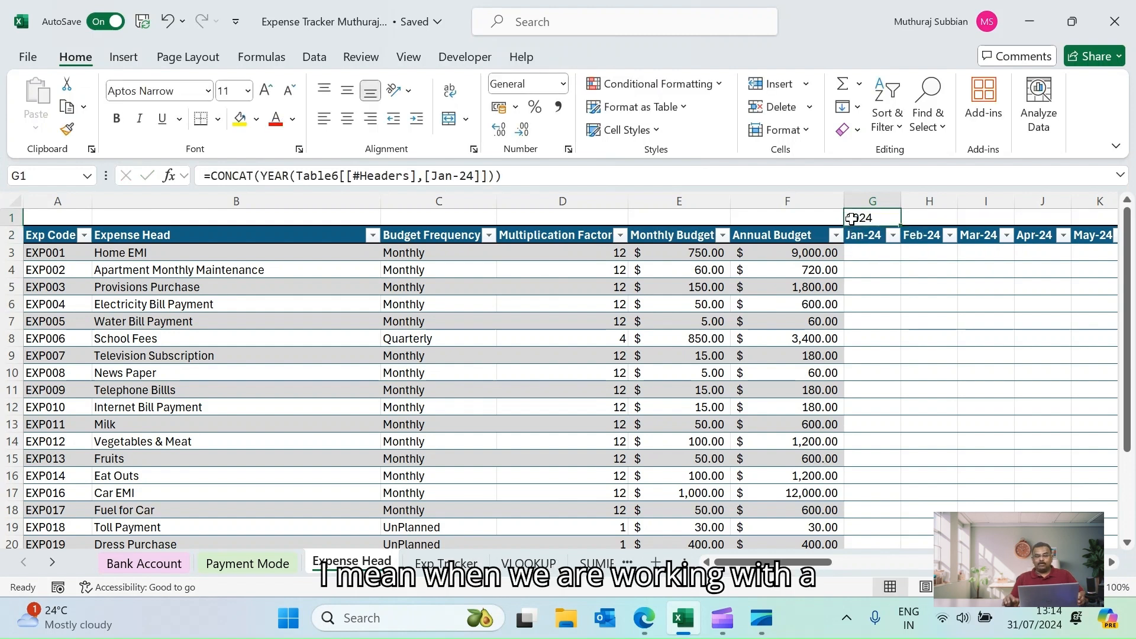
left_click(260, 564)
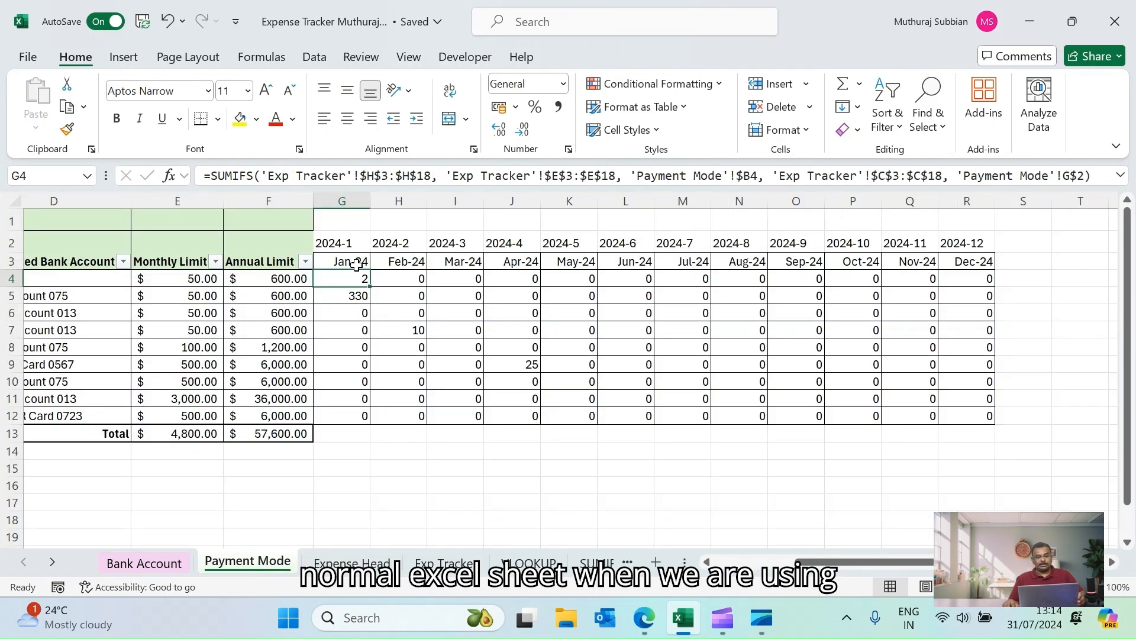
left_click(338, 239)
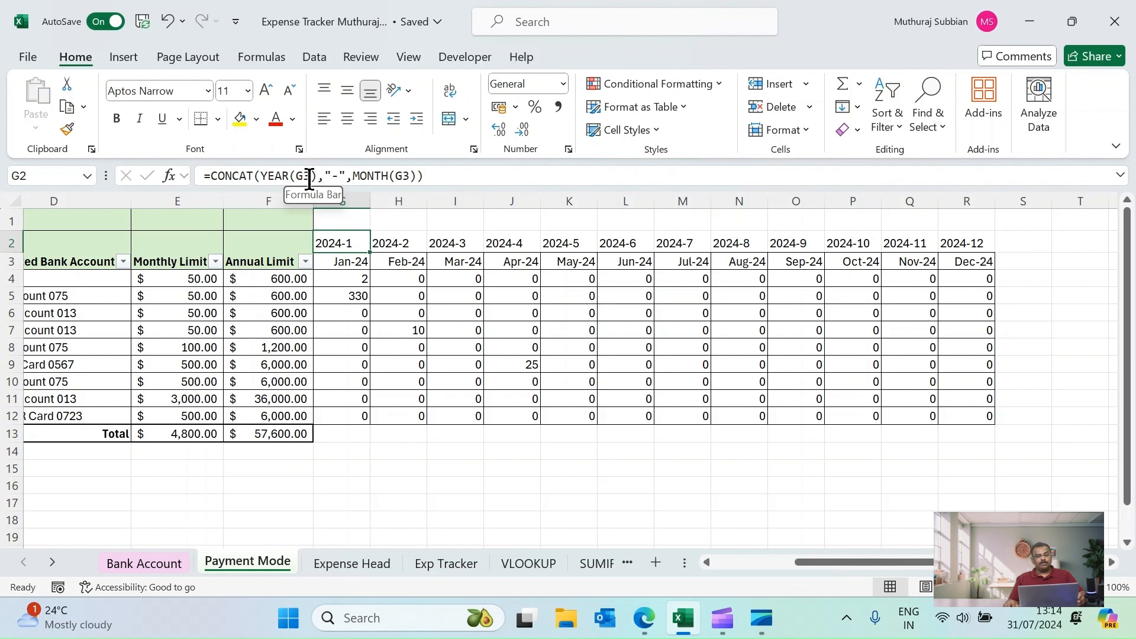
left_click(350, 564)
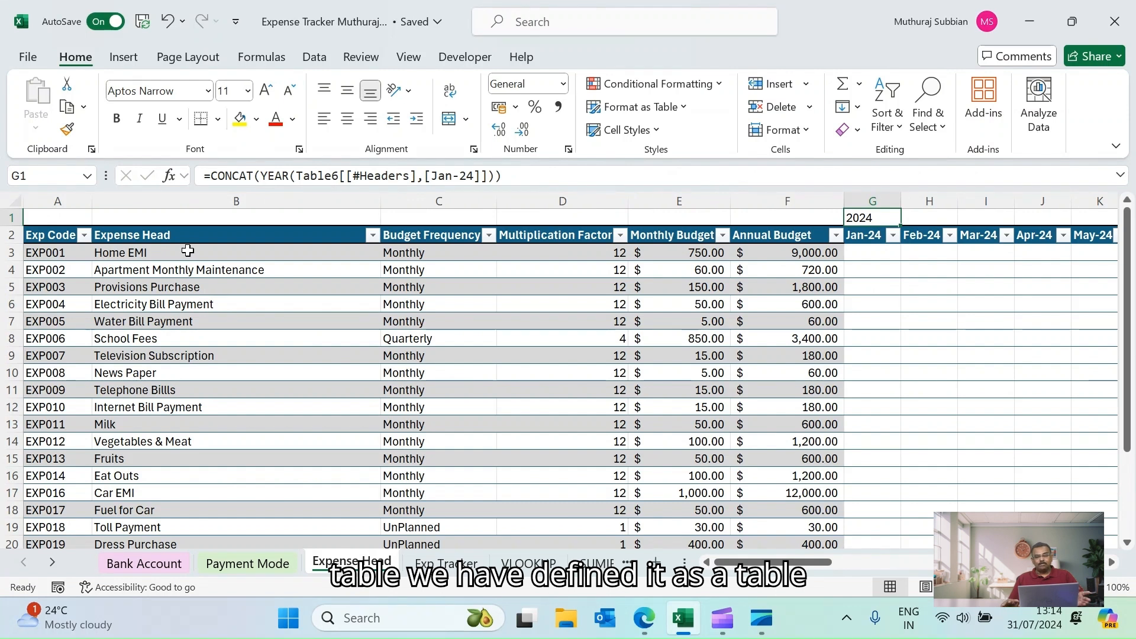
left_click(857, 233)
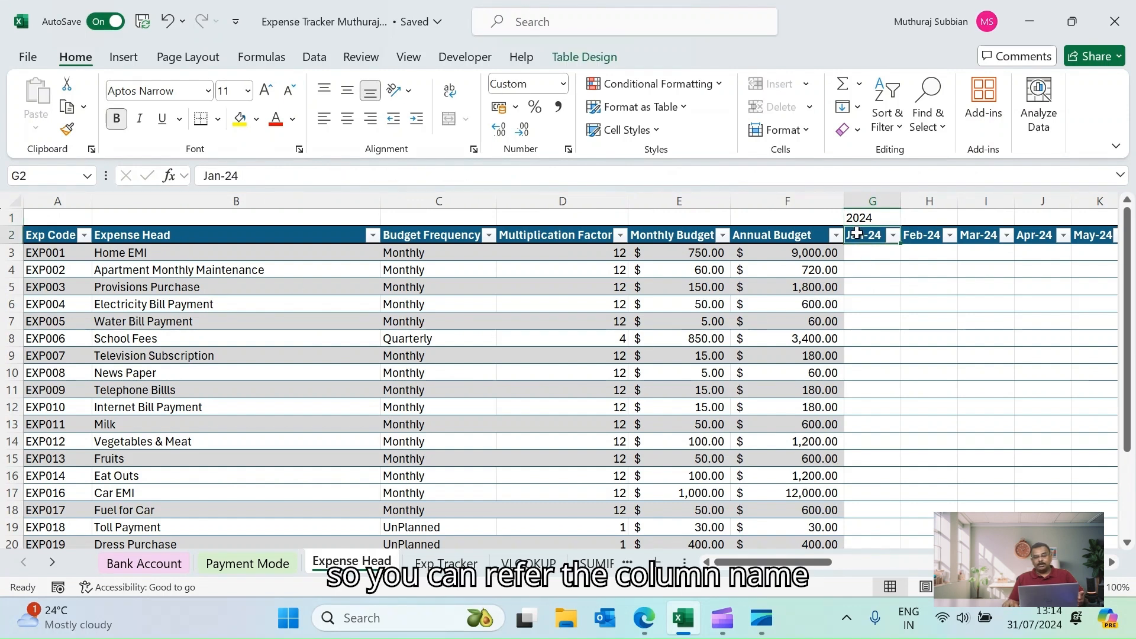
Step: Extend the CONCAT formula in G1 with a "-" separator and the MONTH of the Jan-24 table header
left_click(861, 216)
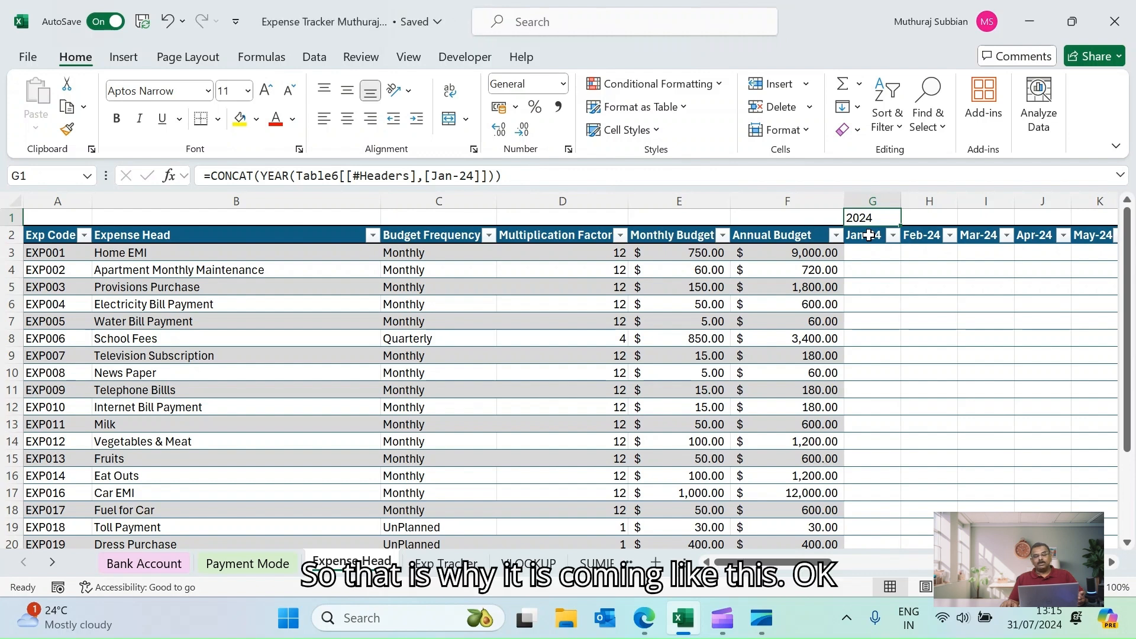
left_click(499, 178)
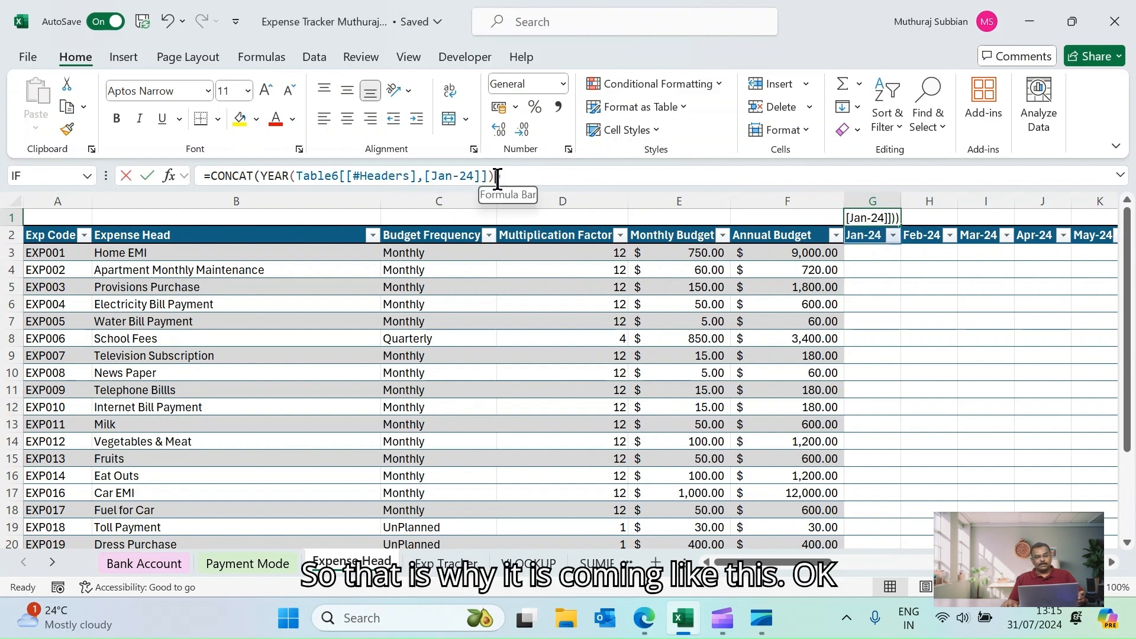
type(", \"")
type("-\"")
type(", mont")
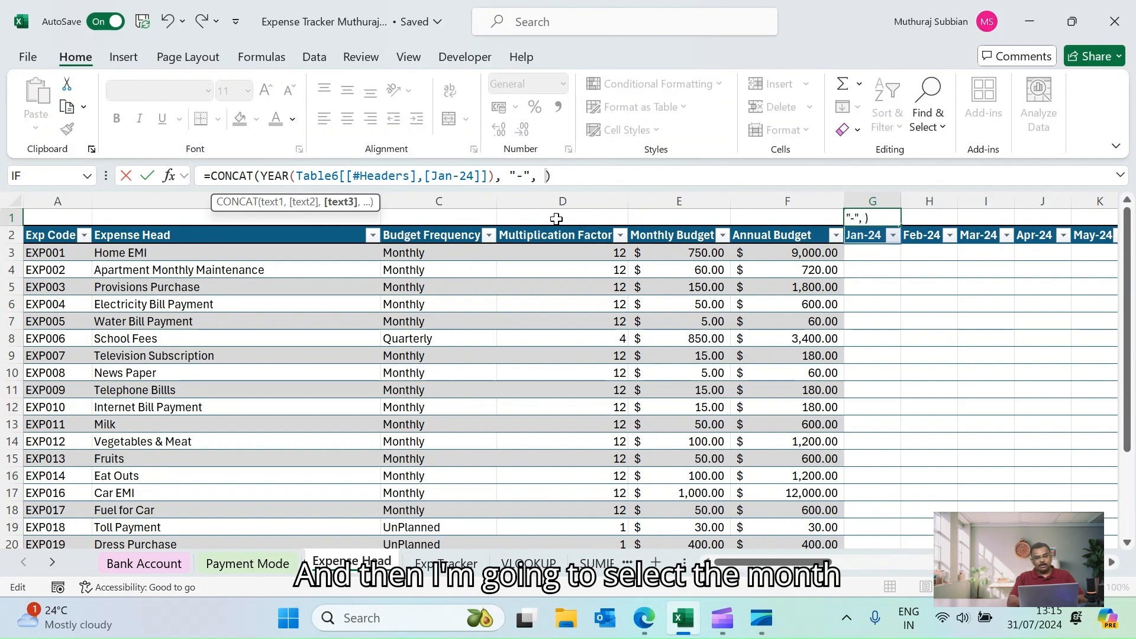
type("h(")
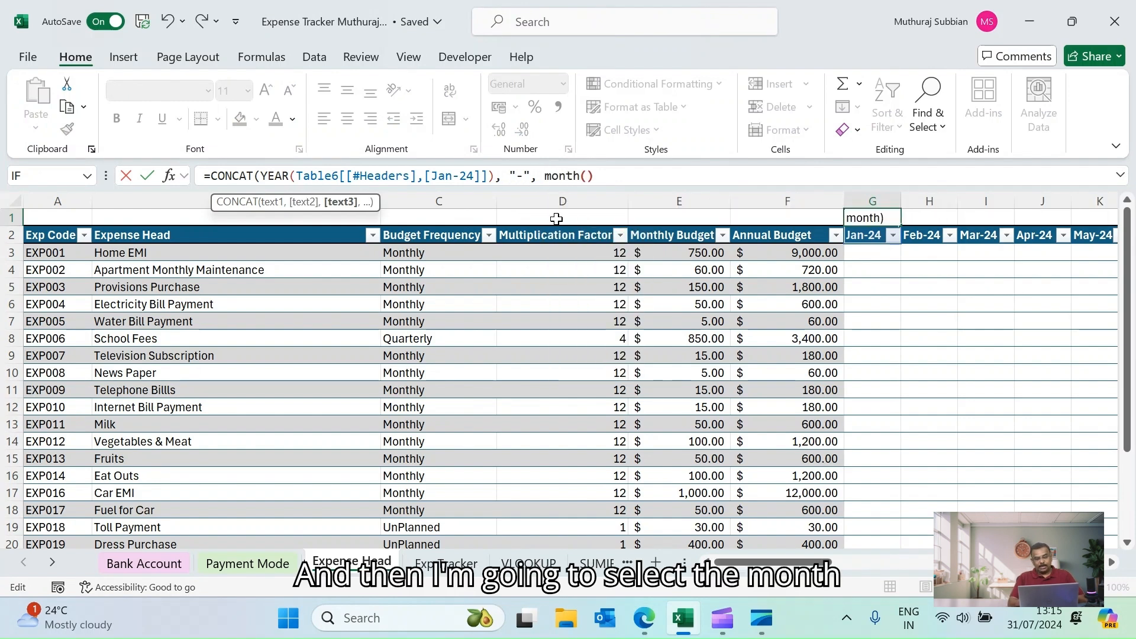
left_click(866, 236)
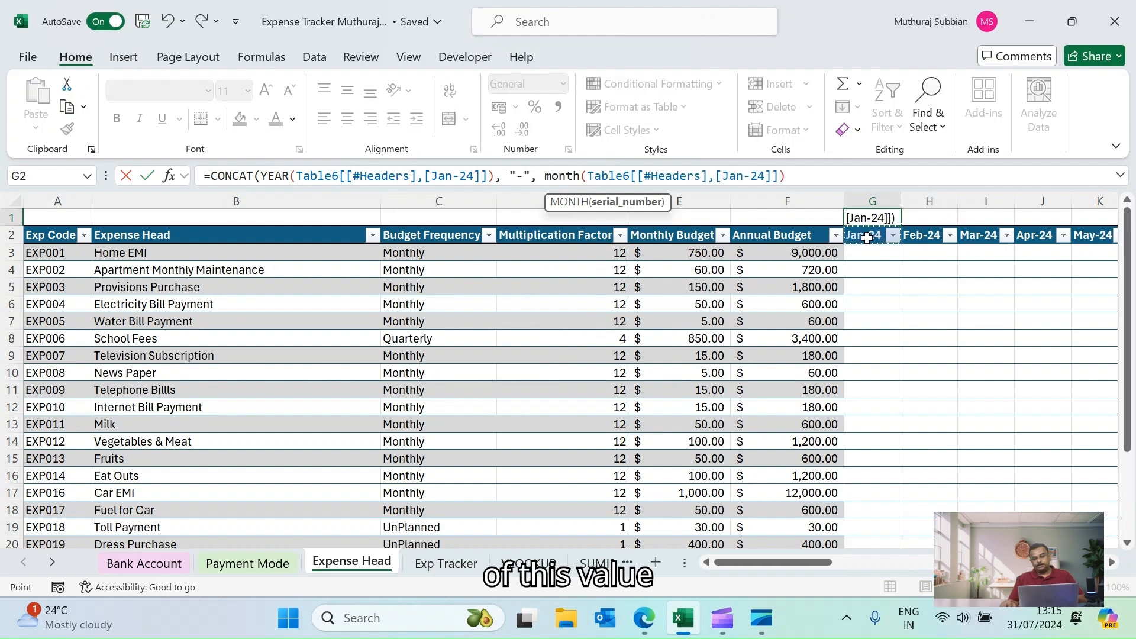
key("Return")
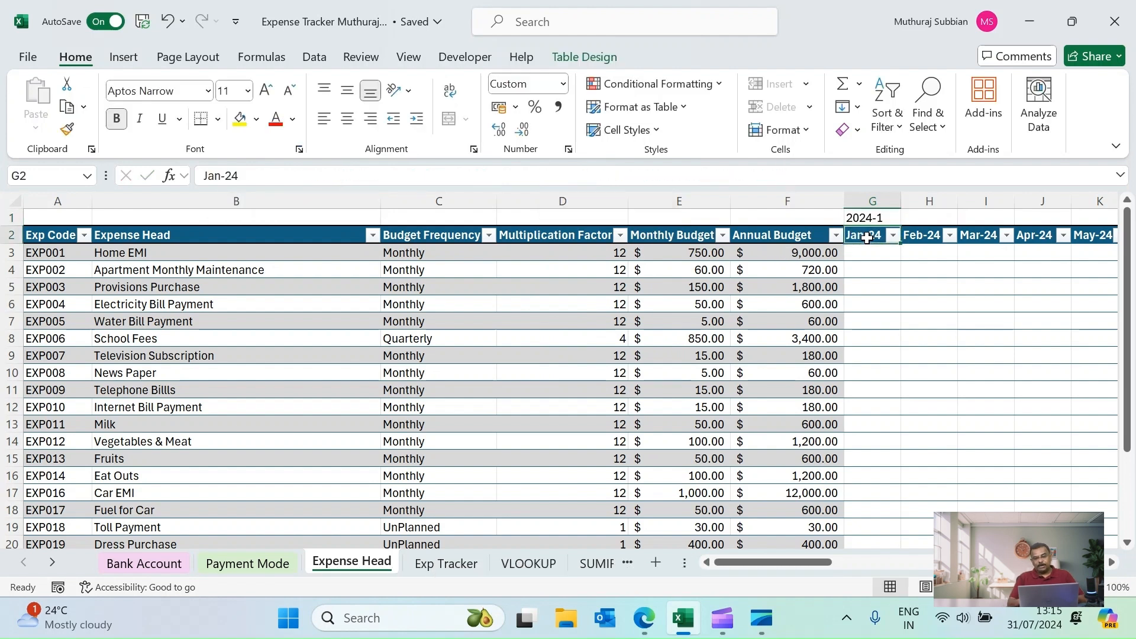
Step: Fill the year-month formula from G1 across row 1, first to Apr-24 and from there through Dec-24 in R1
left_click(855, 218)
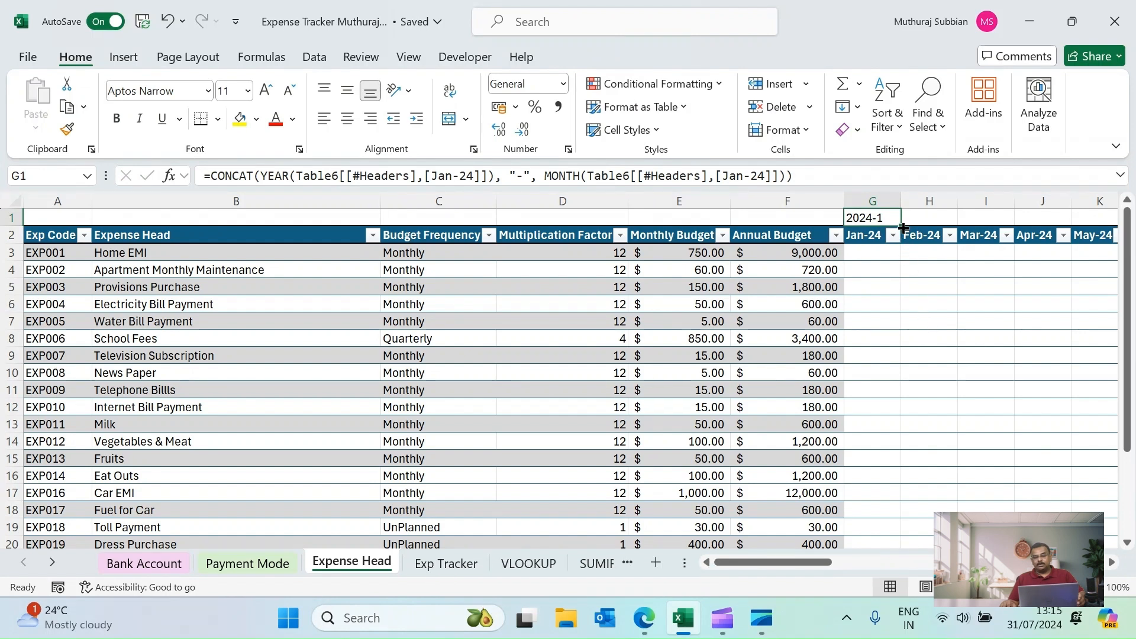
left_click_drag(901, 226, 1064, 229)
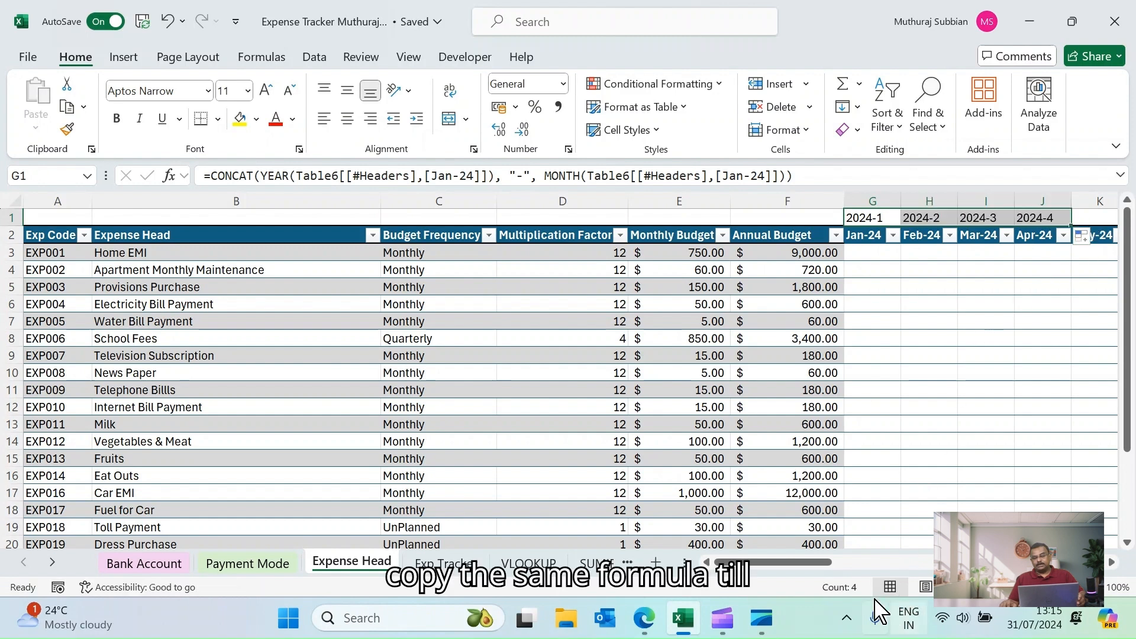
left_click_drag(769, 562, 832, 564)
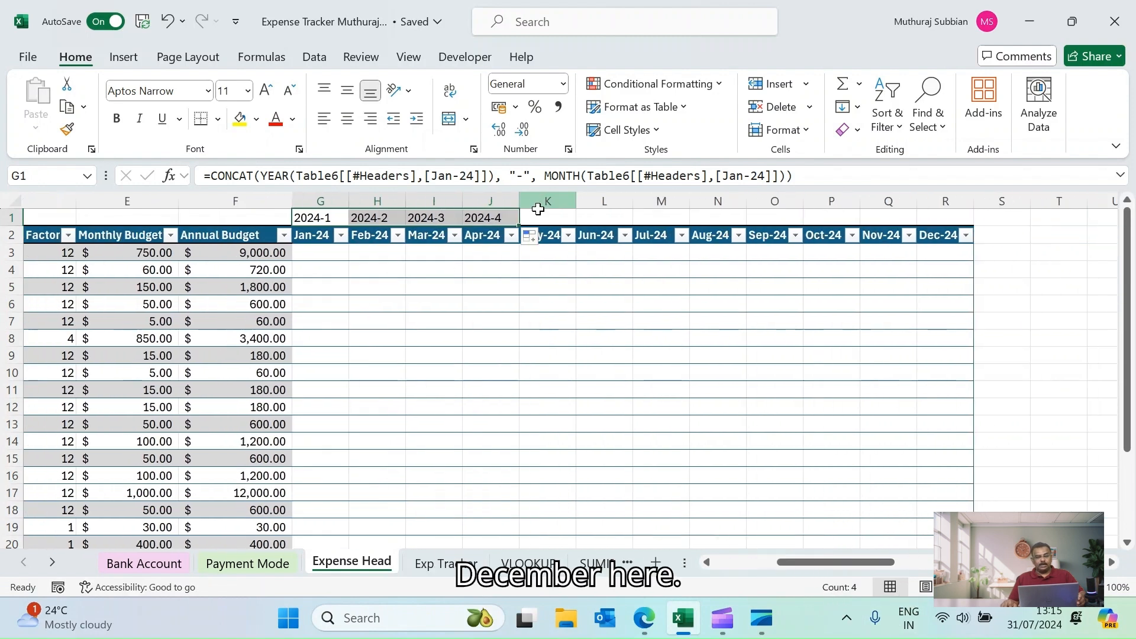
left_click_drag(516, 225, 947, 297)
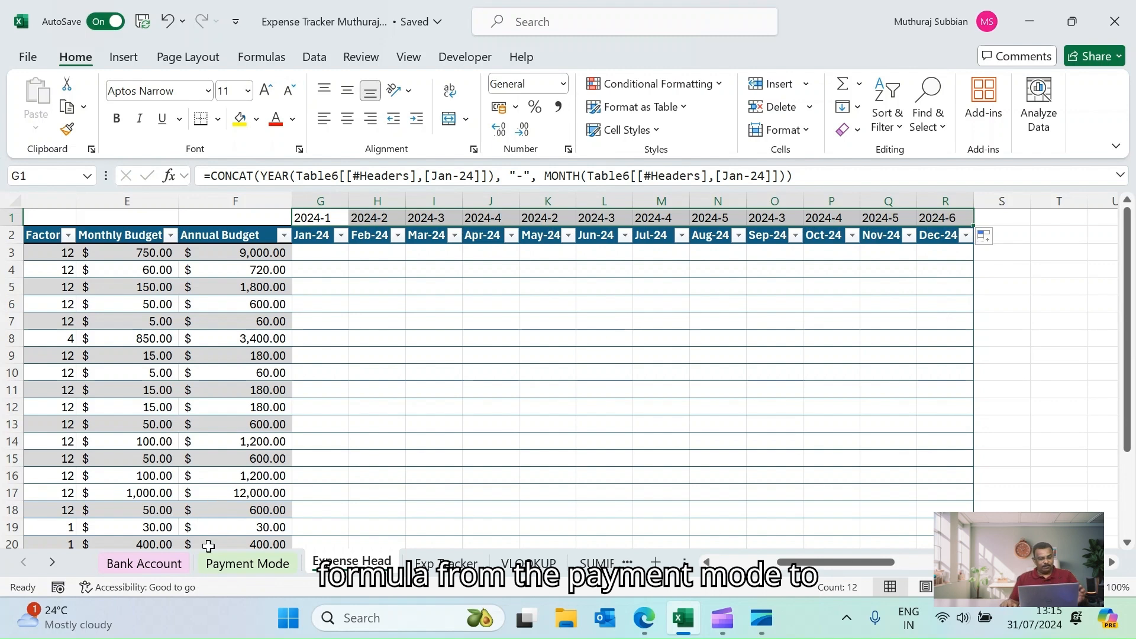
Step: Copy the SUMIFS formula from G4 on the Payment Mode sheet and paste it as formulas only into G3 on Expense Head
left_click(237, 565)
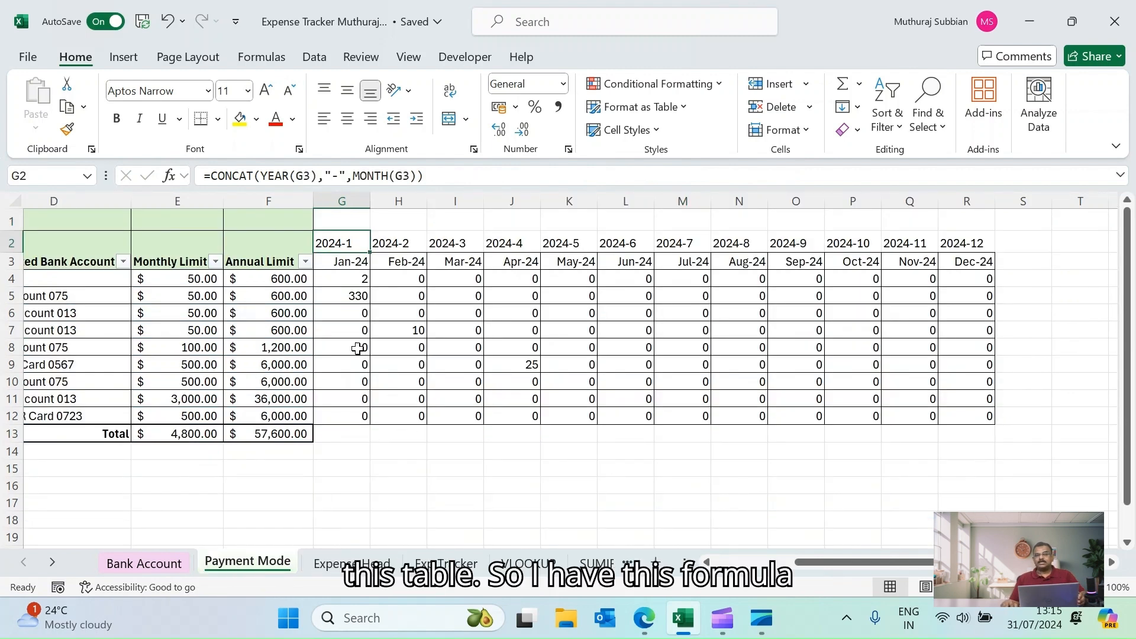
left_click(344, 279)
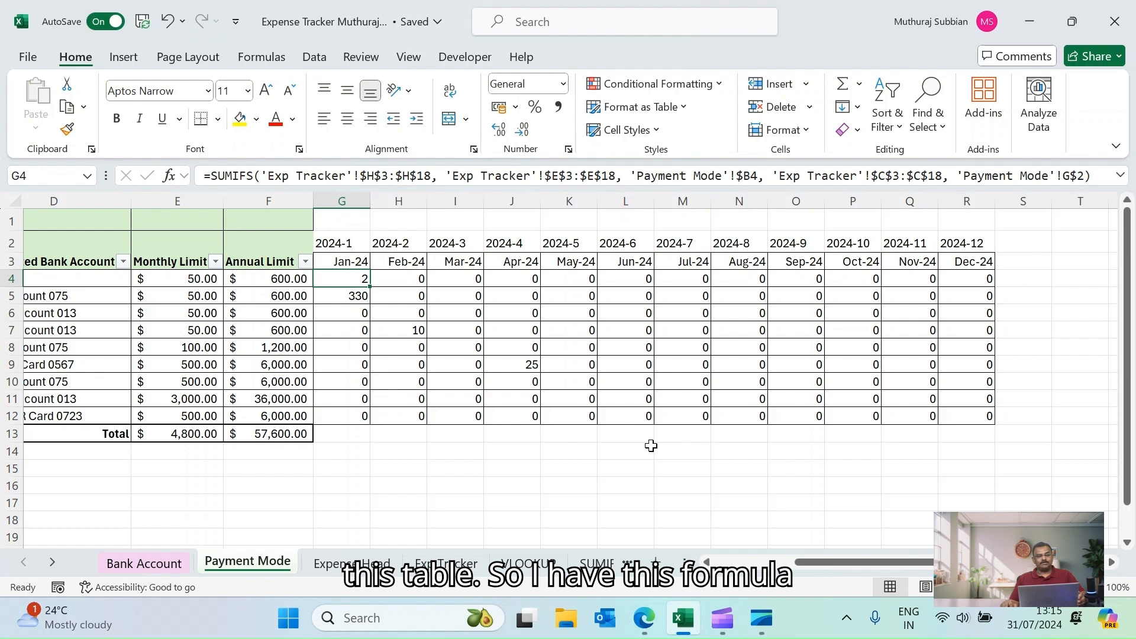
key("ctrl+c")
left_click(373, 565)
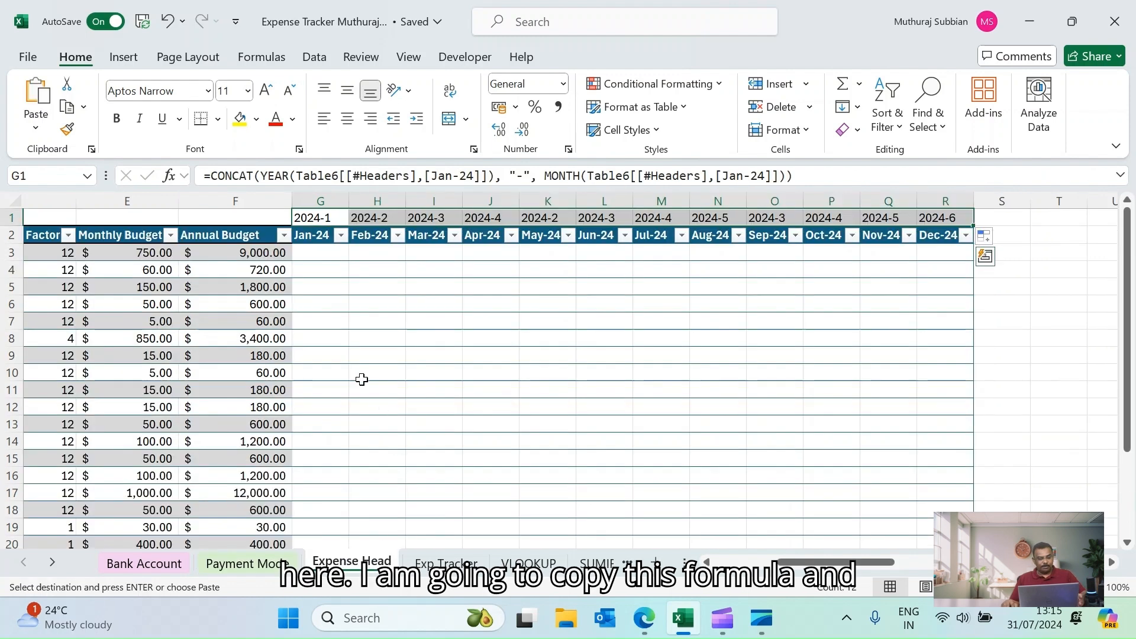
left_click(317, 254)
right_click(319, 256)
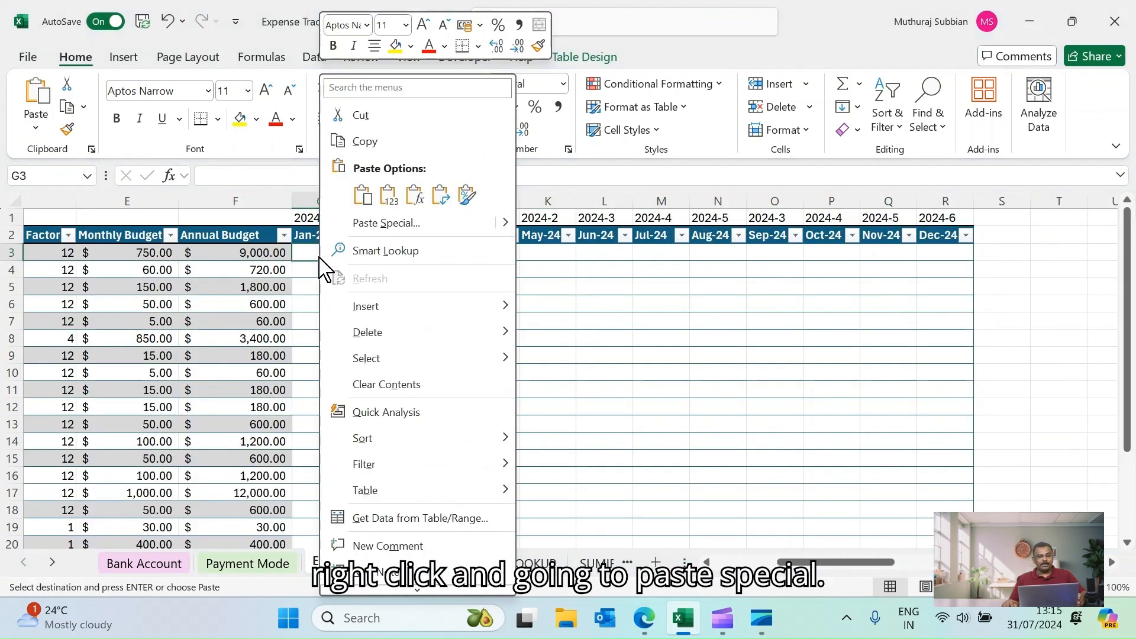
left_click(375, 223)
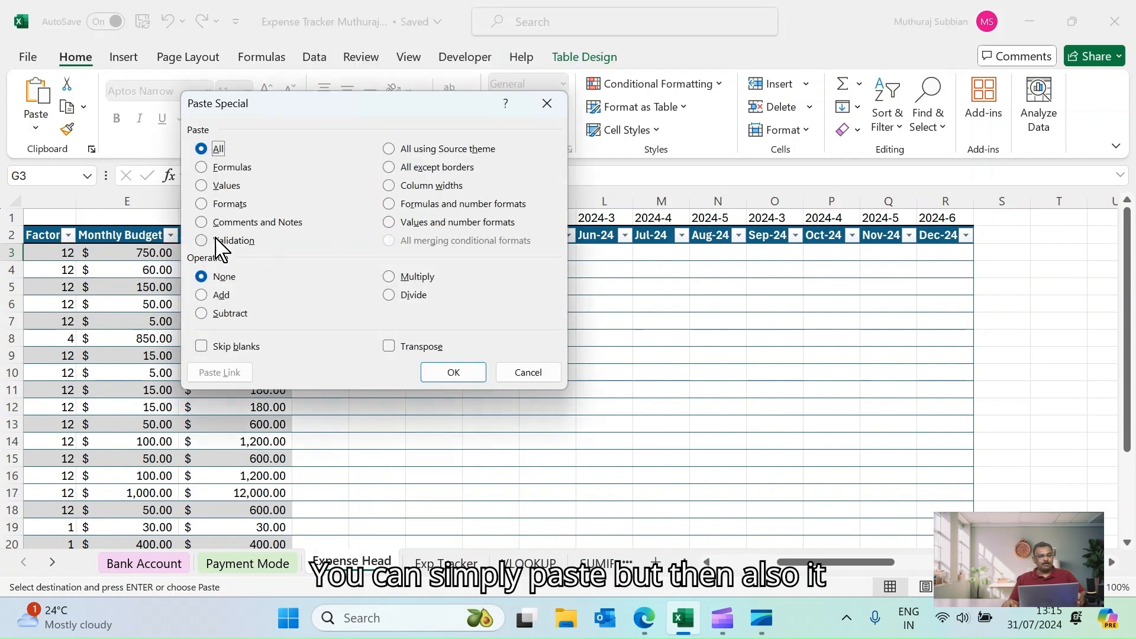
left_click(201, 167)
left_click(452, 372)
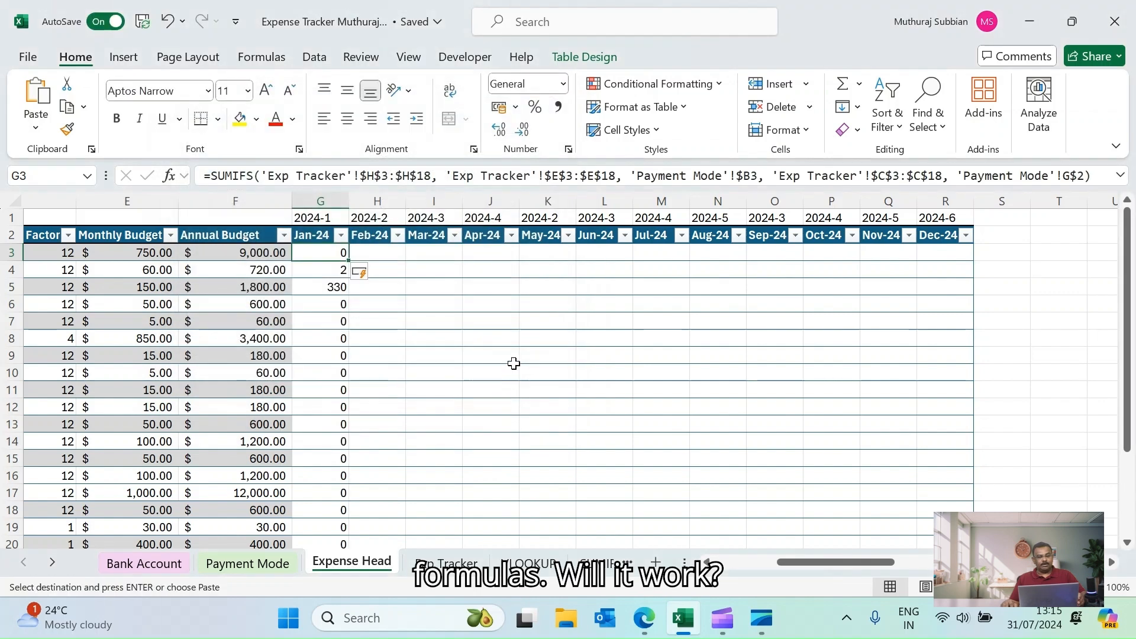
Step: Enlarge the formula bar to several lines to make room for the SUMIFS formula in G3
left_click(514, 364)
left_click(319, 251)
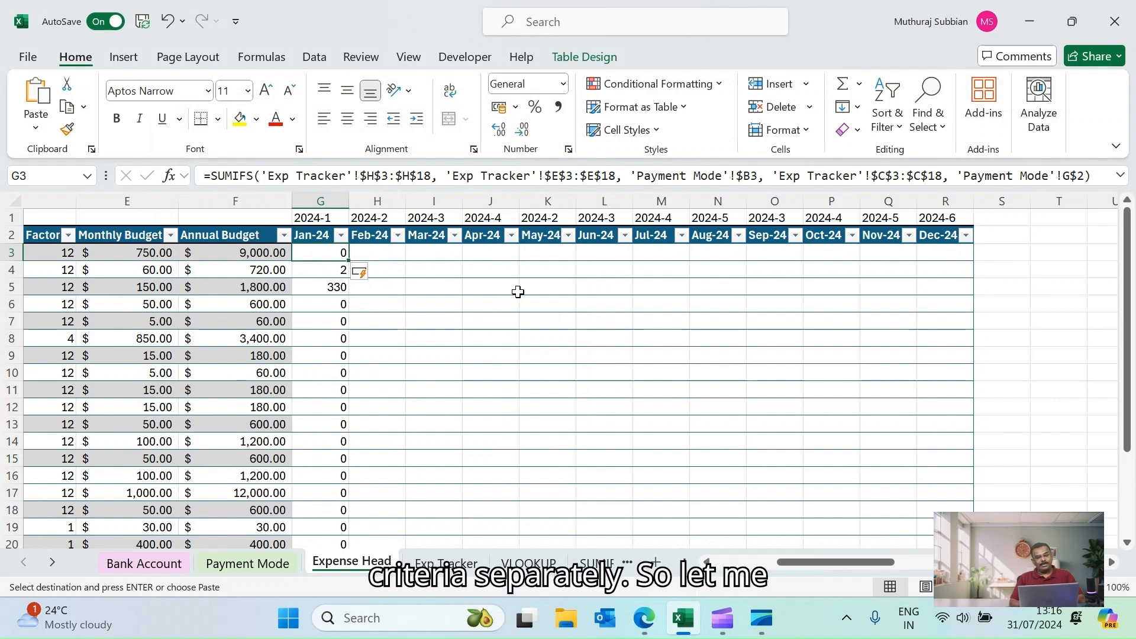
left_click(355, 176)
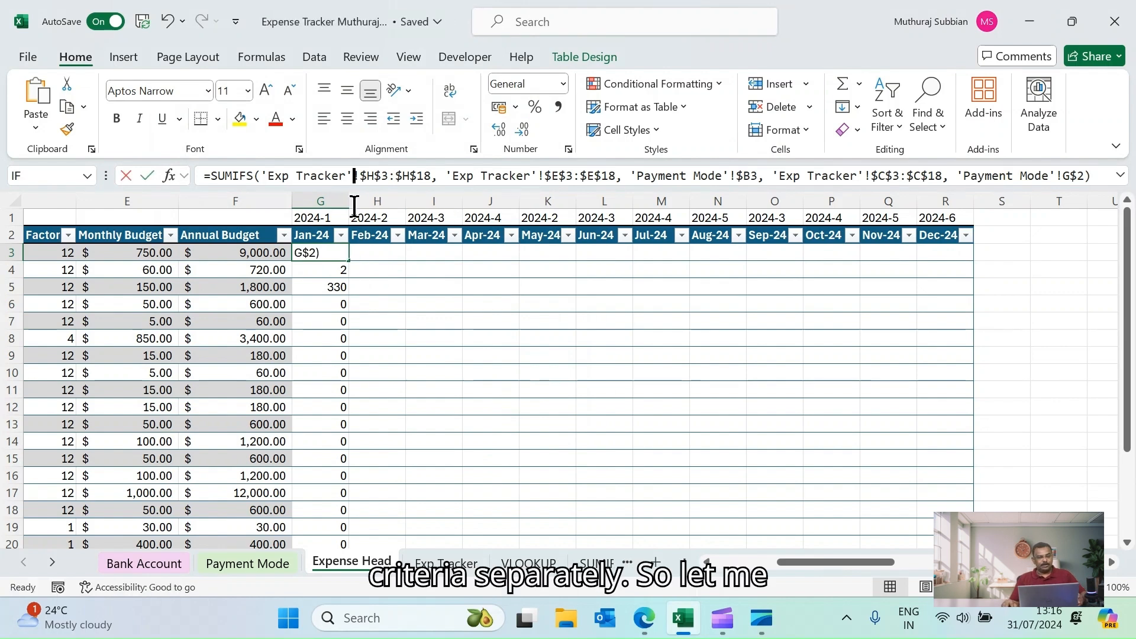
left_click_drag(308, 190, 311, 258)
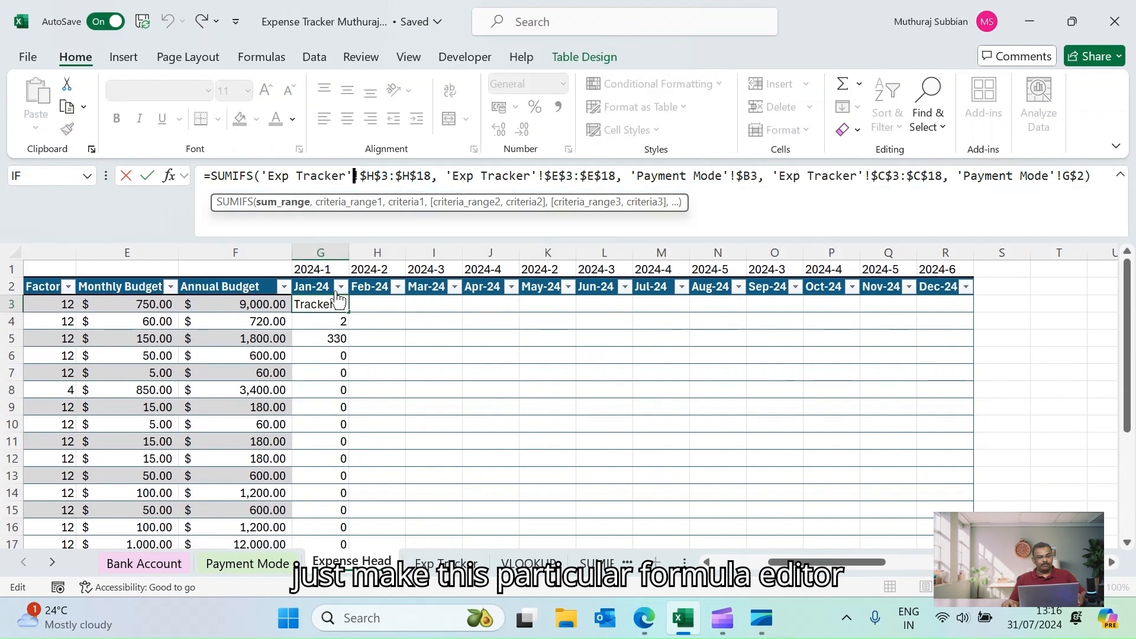
left_click(524, 393)
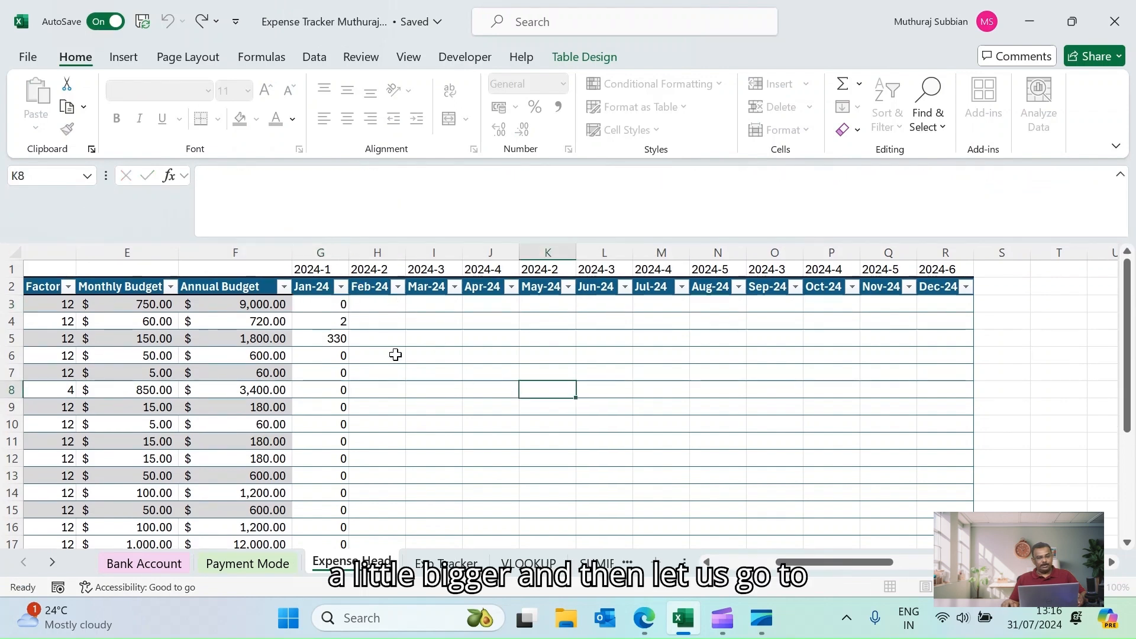
Step: Change the first criteria range in the SUMIFS formula in G3 to 'Exp Tracker'!$D$3:$D$18, the Expense Head column
left_click(318, 302)
key("F2")
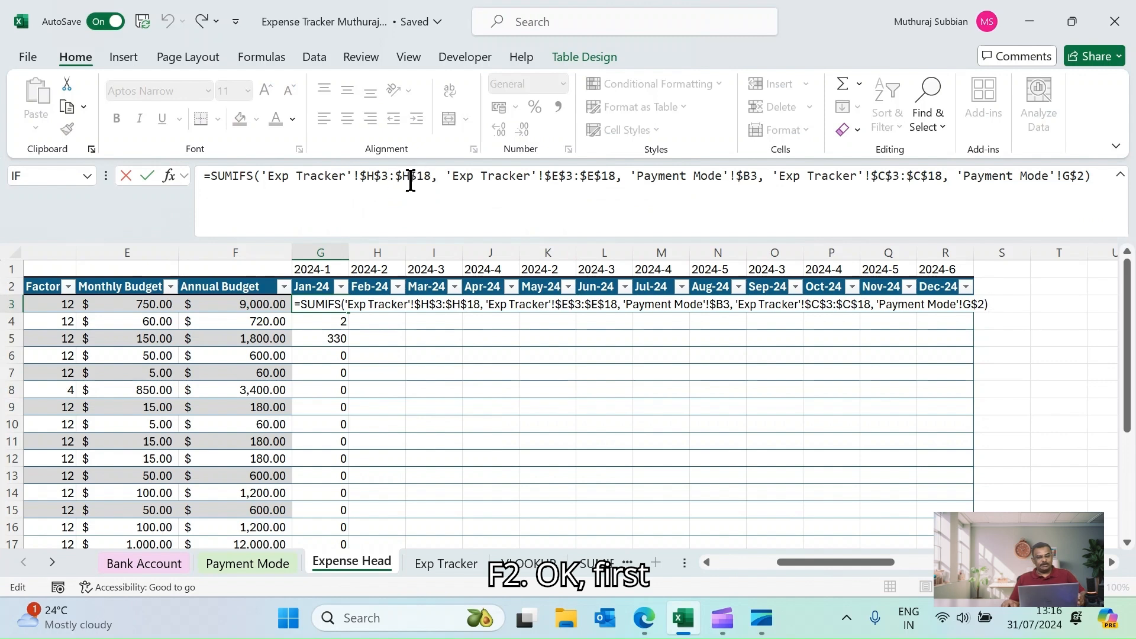
left_click(359, 178)
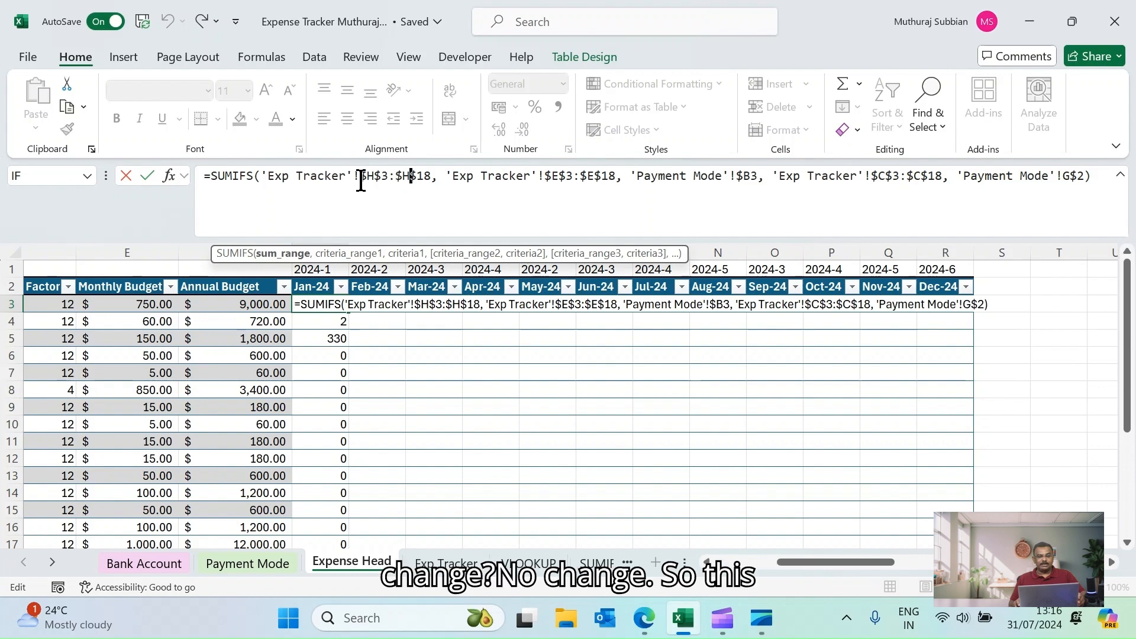
key("Right")
key("Right")
key("Right")
key("Right")
key("Right")
key("Right")
key("Right")
key("Right")
key("Right")
key("Right")
key("Right")
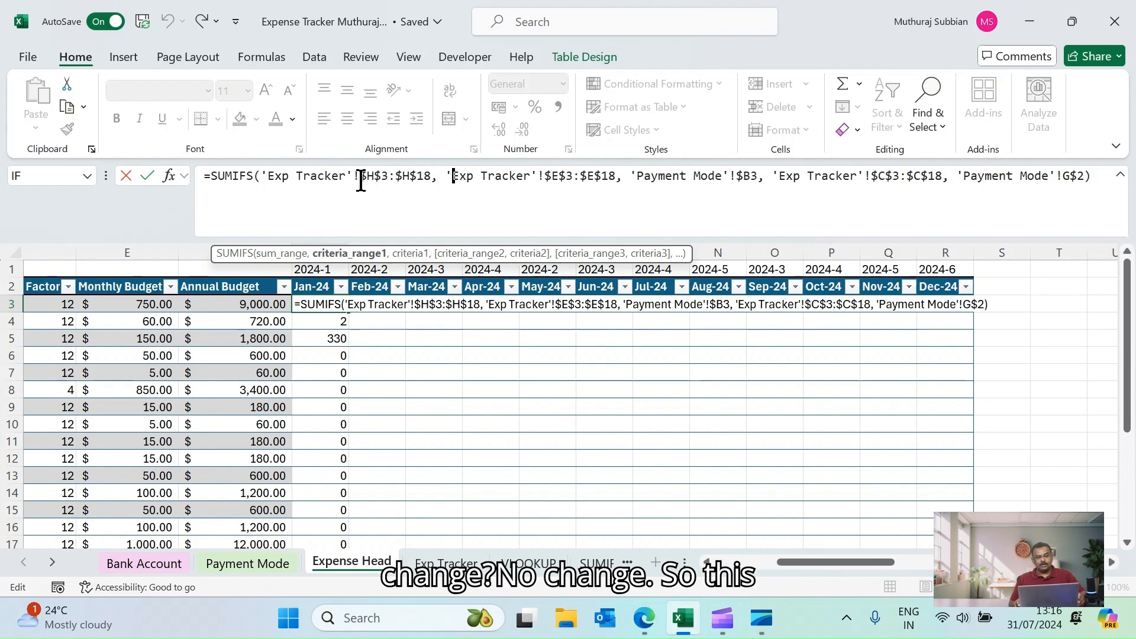
key("Right")
key("Right")
key("Right")
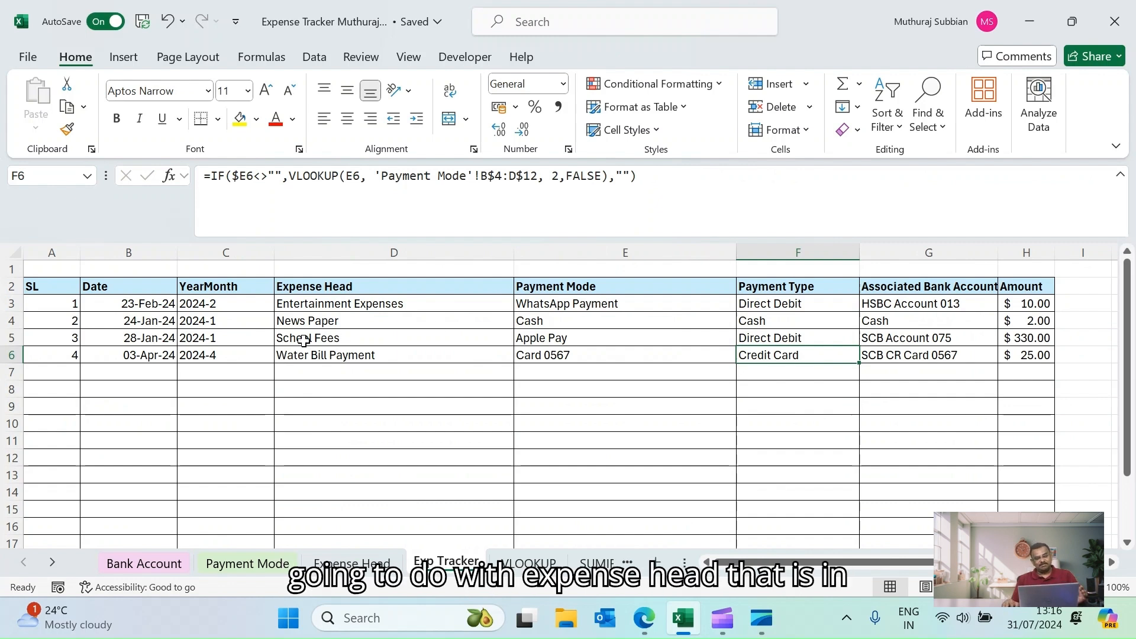
left_click(335, 565)
left_click(559, 177)
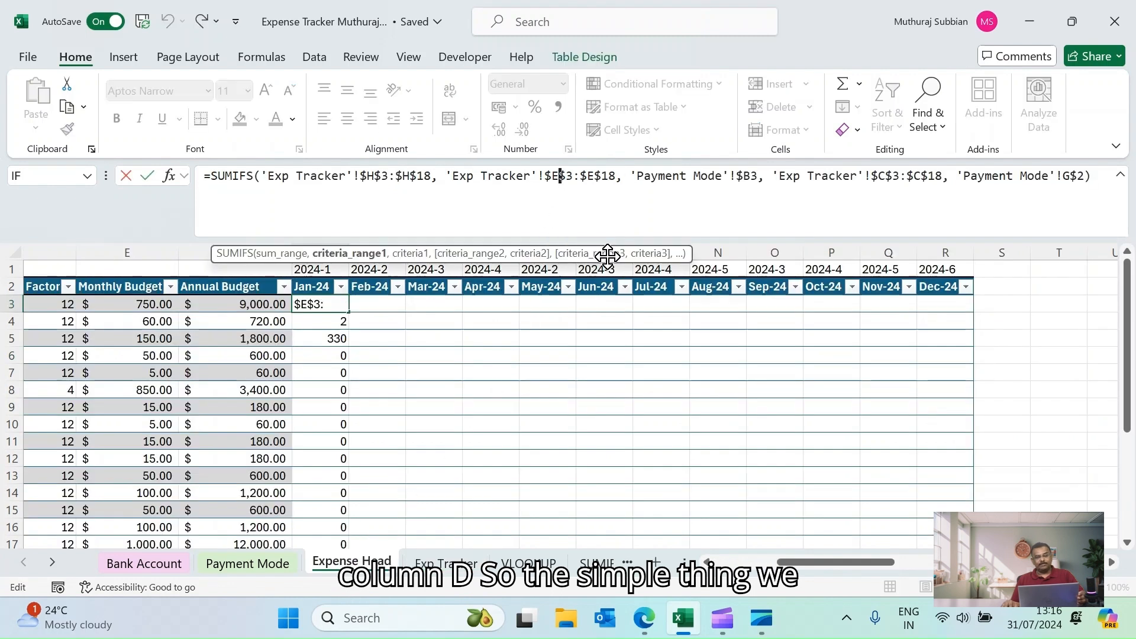
key("BackSpace")
type("D")
key("Right")
key("Right")
key("Right")
key("BackSpace")
type("D")
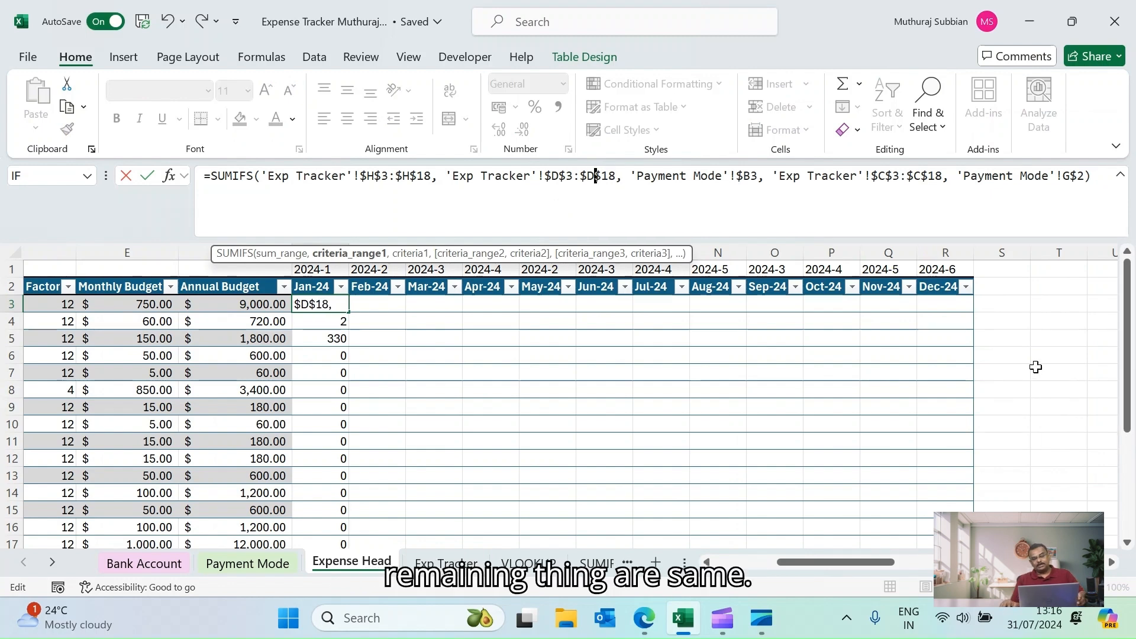
Step: Replace the 'Payment Mode'!$B3 criterion in G3 with the Expense Head cell B3 and check the YearMonth range on Exp Tracker
left_click(629, 176)
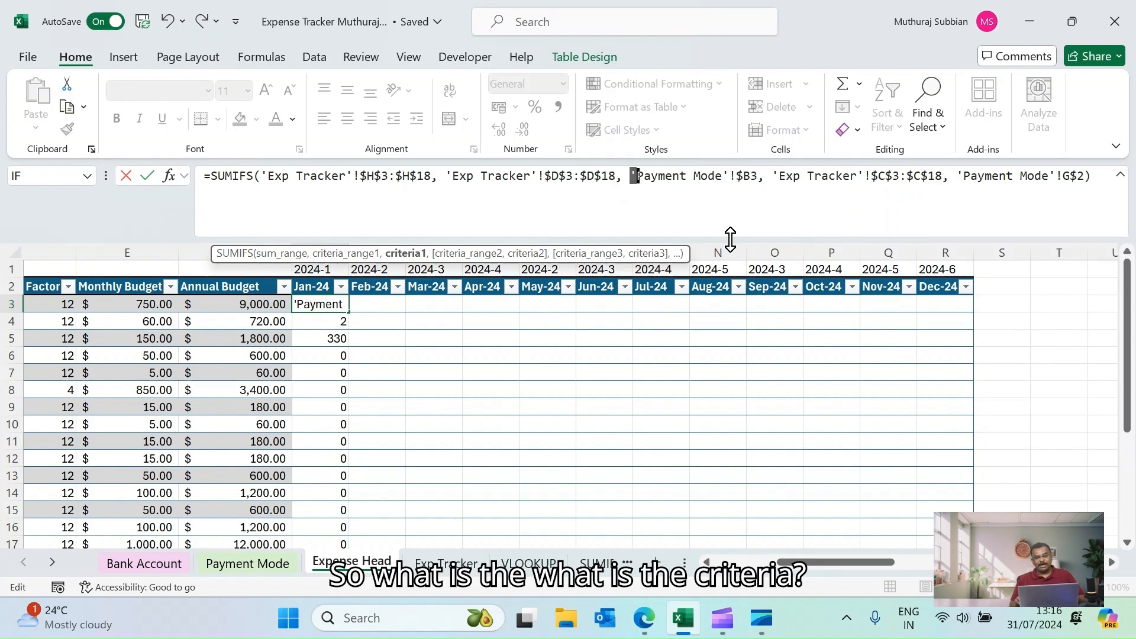
key("shift+Right")
key("shift+Right")
key("shift+Right")
key("shift+Right")
key("shift+Right")
key("shift+Right")
key("shift+Right")
key("shift+Right")
key("shift+Right")
key("shift+Right")
key("shift+Right")
key("shift+Right")
key("shift+Right")
key("shift+Right")
key("shift+Right")
key("shift+Right")
key("shift+Right")
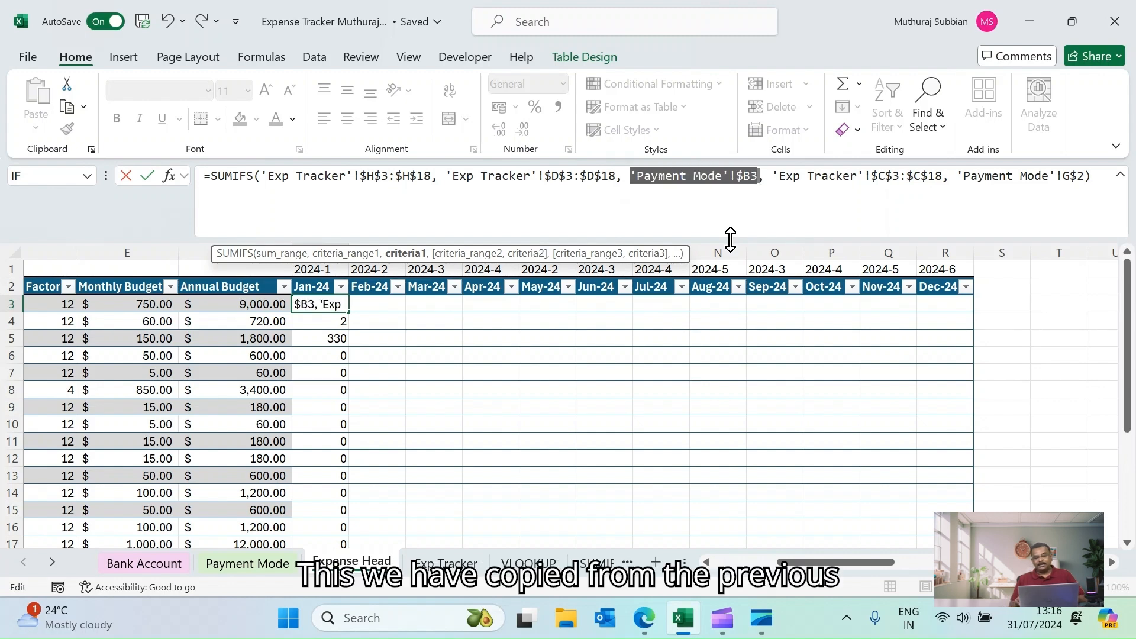
key("Delete")
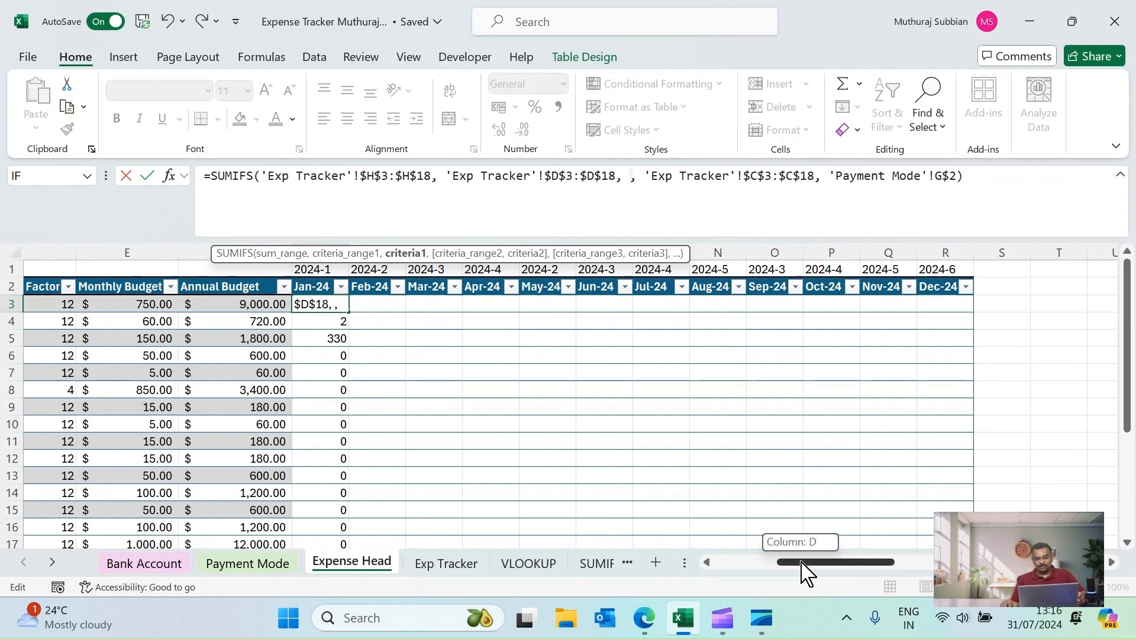
left_click_drag(801, 562, 743, 563)
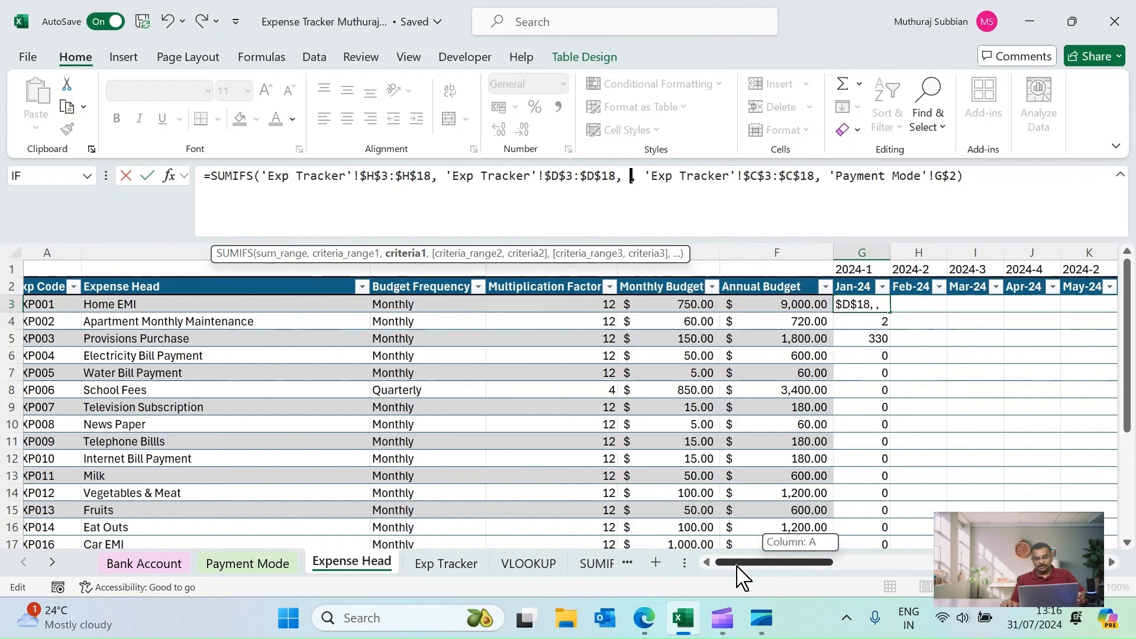
left_click(150, 303)
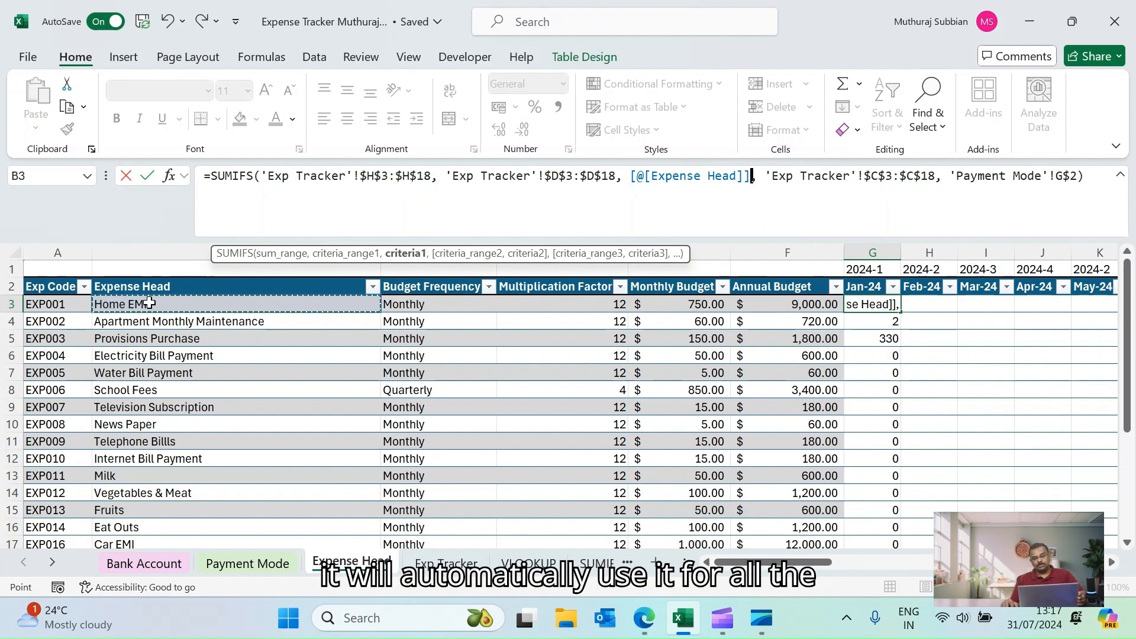
left_click(810, 179)
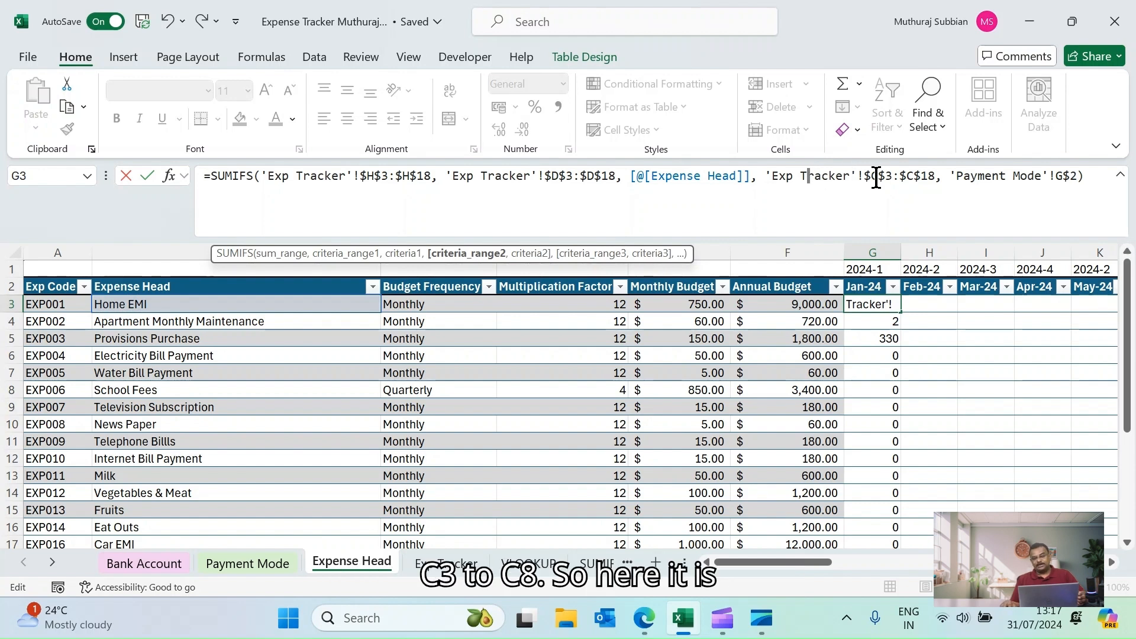
left_click(459, 563)
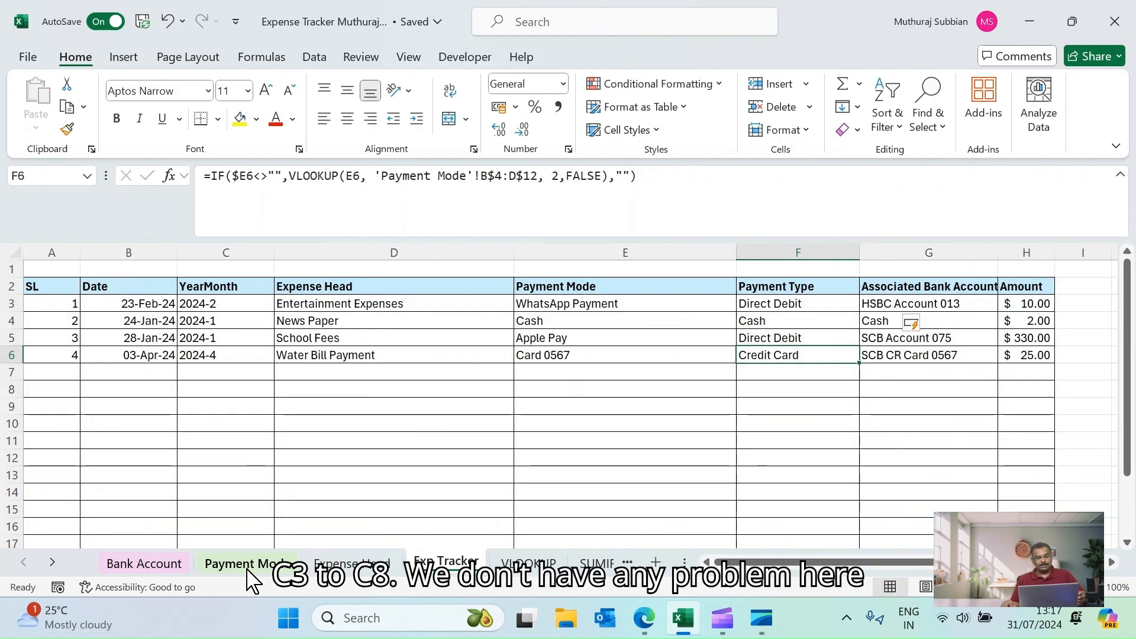
left_click(349, 562)
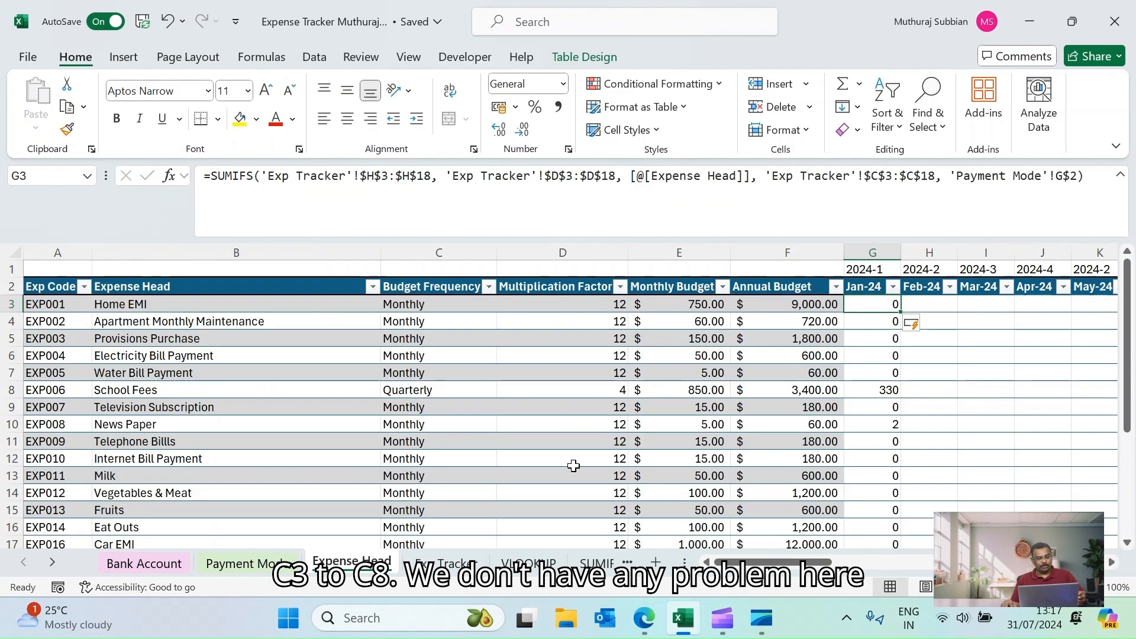
Step: Replace the 'Payment Mode'!G$2 criterion in G3's SUMIFS formula with the row-locked year-month reference G$1
left_click(964, 177)
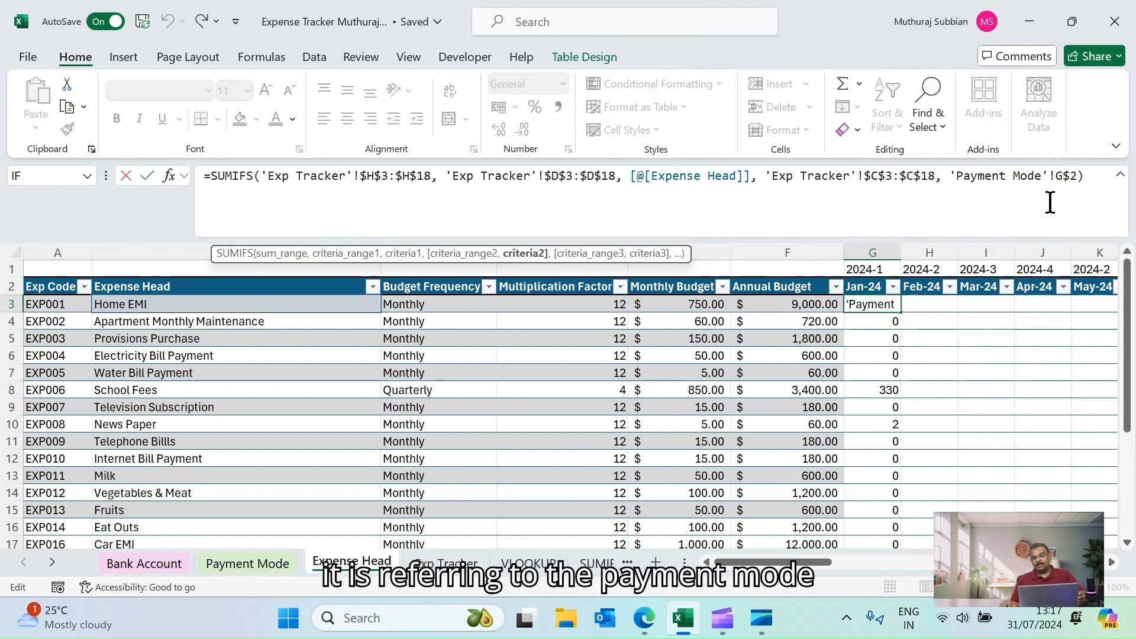
key("shift+Right")
key("shift+Right")
key("shift+Right")
key("shift+Right")
key("shift+Right")
key("shift+Right")
key("shift+Right")
key("shift+Right")
key("shift+Right")
key("shift+Right")
key("shift+Right")
key("shift+Right")
key("shift+Right")
key("shift+Right")
key("shift+Right")
key("shift+Right")
key("shift+Right")
key("shift+Right")
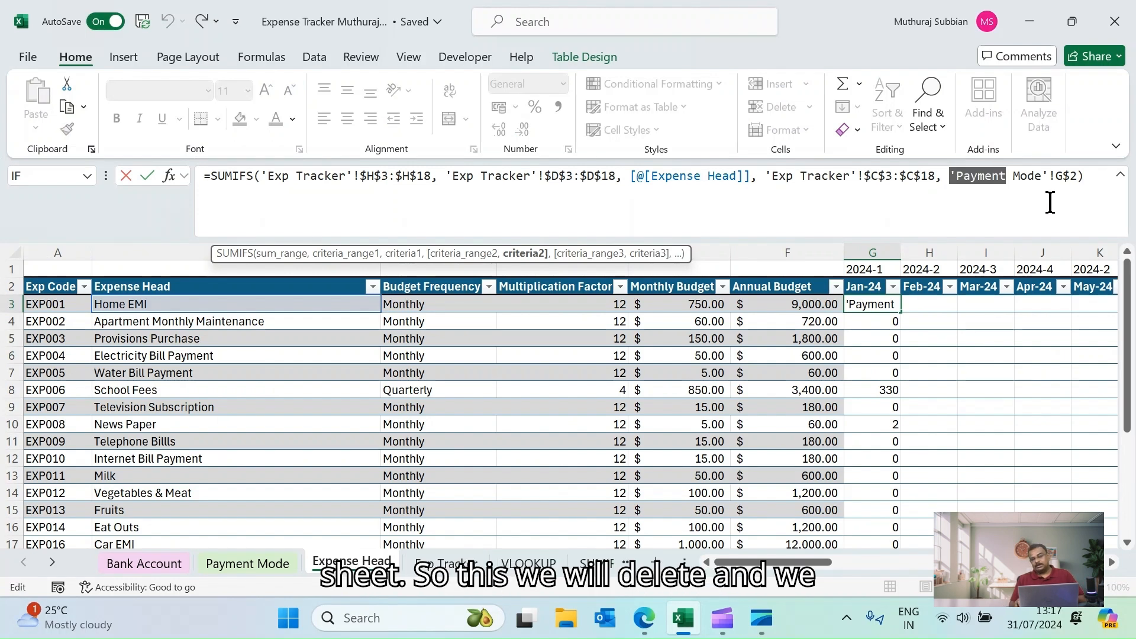
key("Delete")
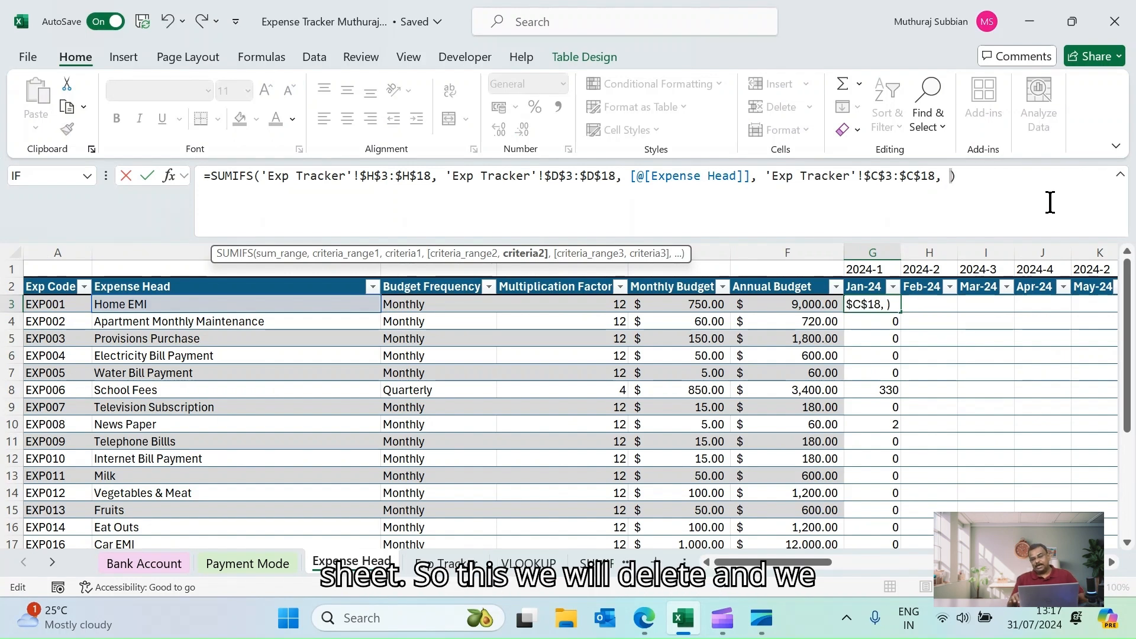
left_click(872, 271)
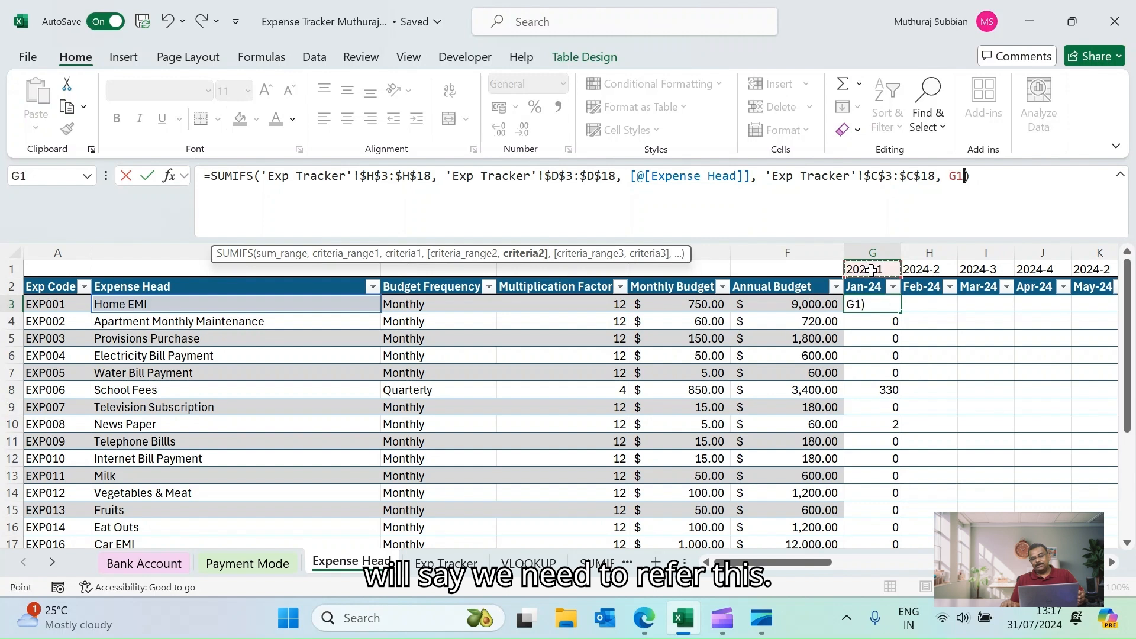
left_click(954, 183)
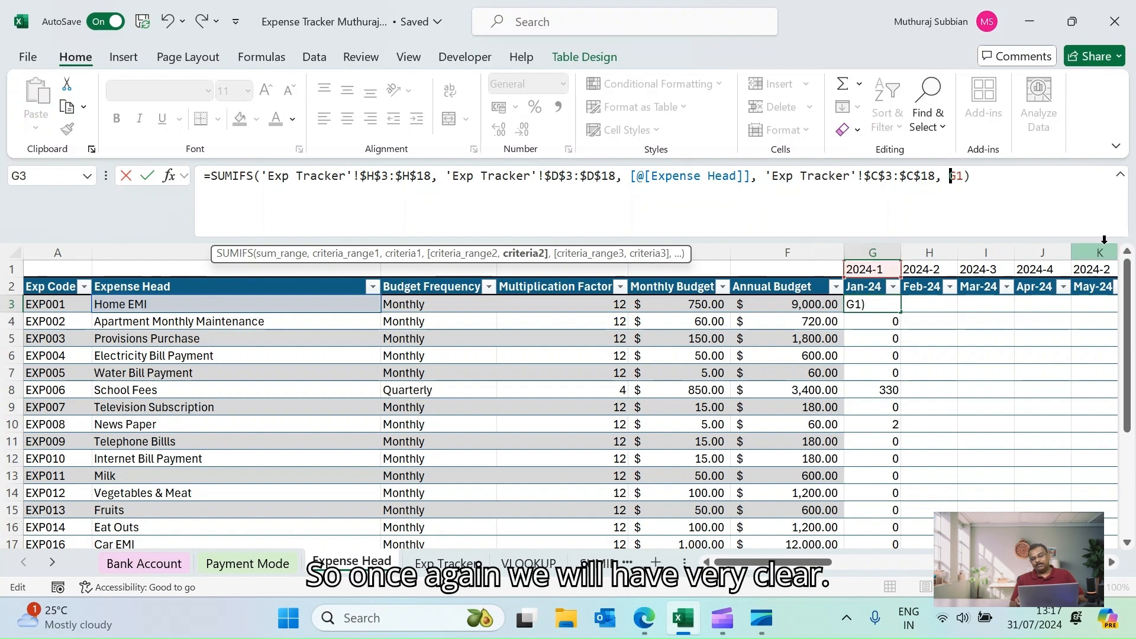
type("$")
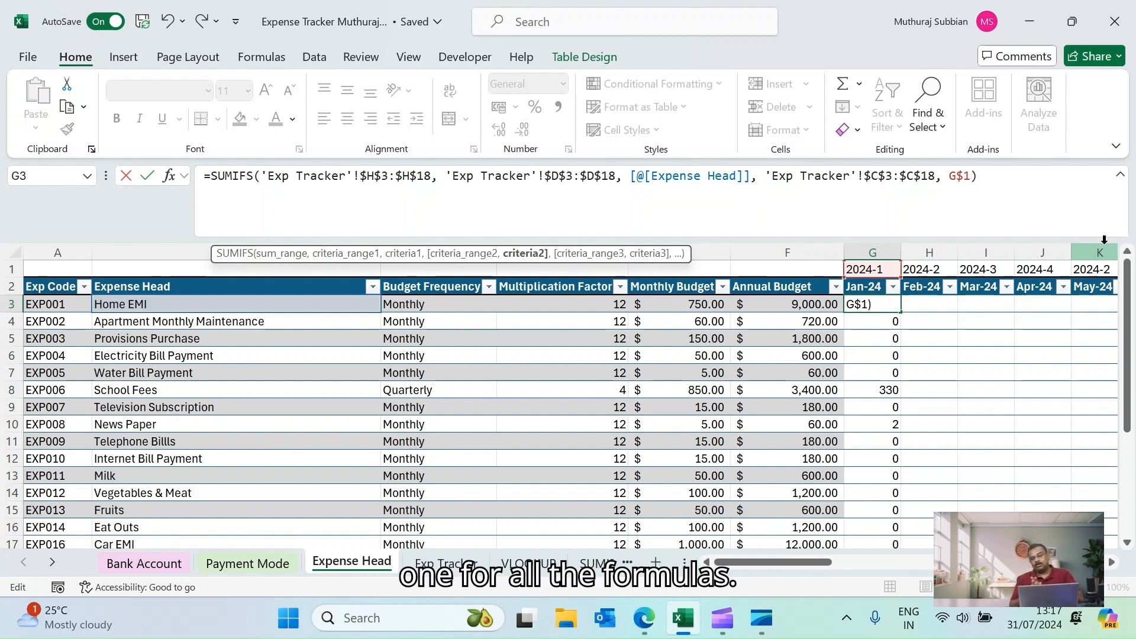
key("Return")
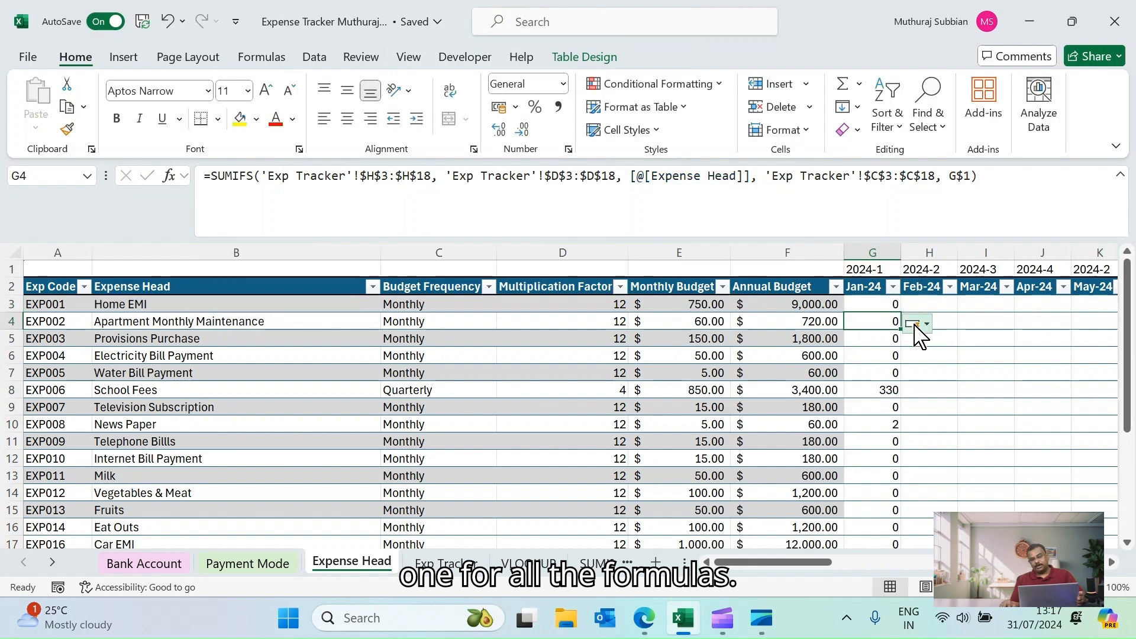
Step: Fill the SUMIFS formula from G3 down the Jan-24 column through the Total row
left_click(863, 305)
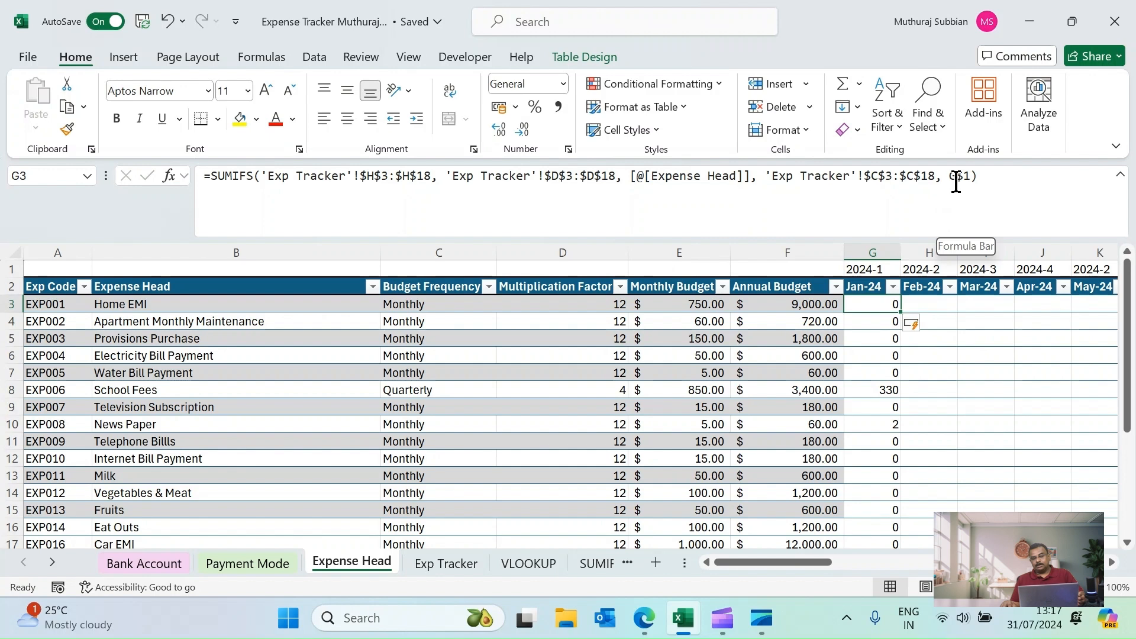
double_click(901, 314)
scroll(936, 404, "down", 3)
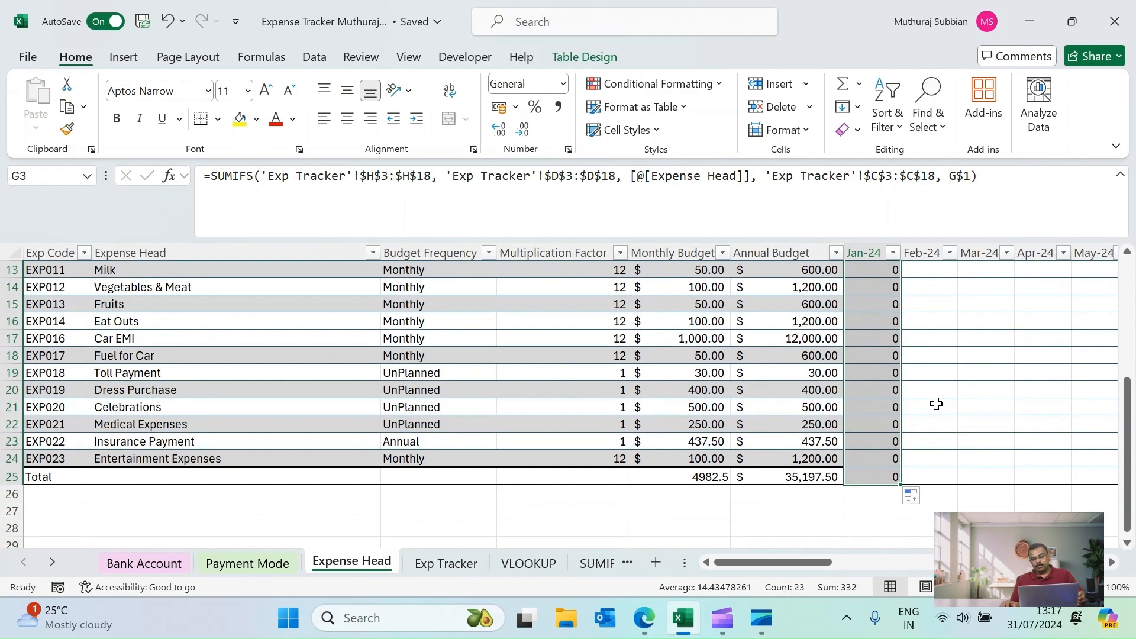
scroll(935, 402, "up", 5)
Step: Compare the Jan-24 amounts on Expense Head with the January News Paper and School Fees entries on Exp Tracker
left_click(875, 390)
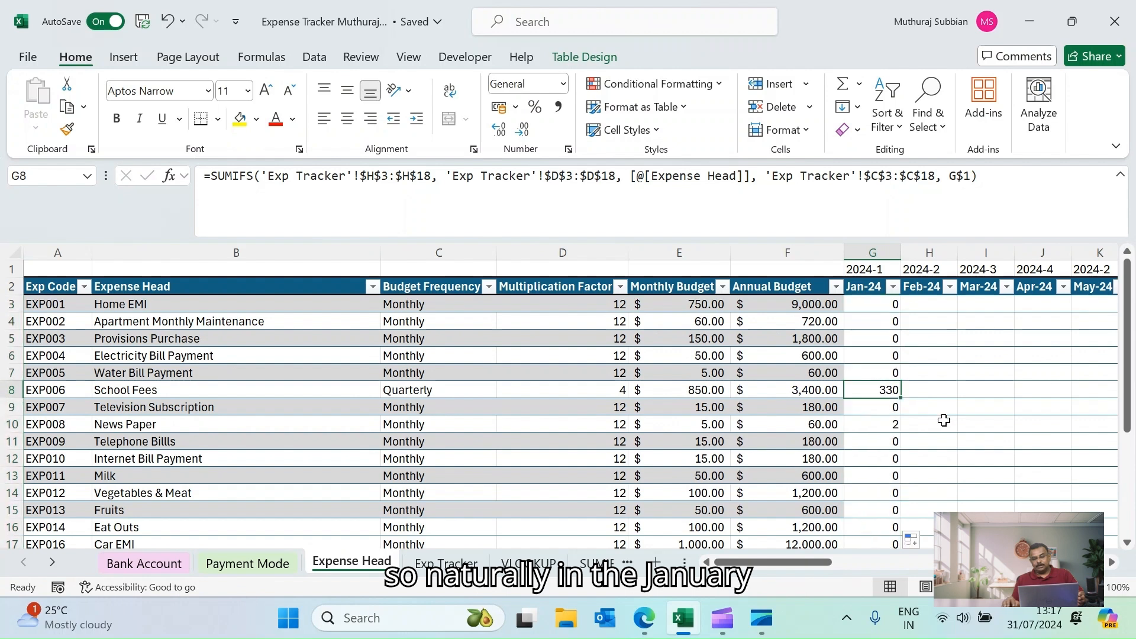
left_click(445, 562)
left_click(155, 324)
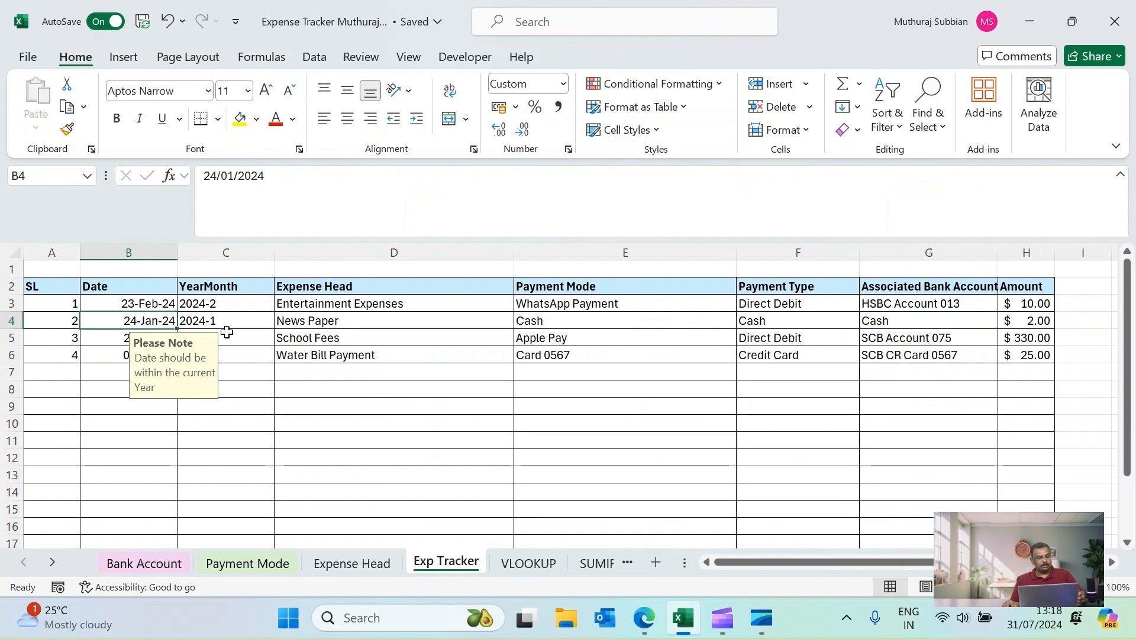
left_click(372, 325)
left_click(353, 339)
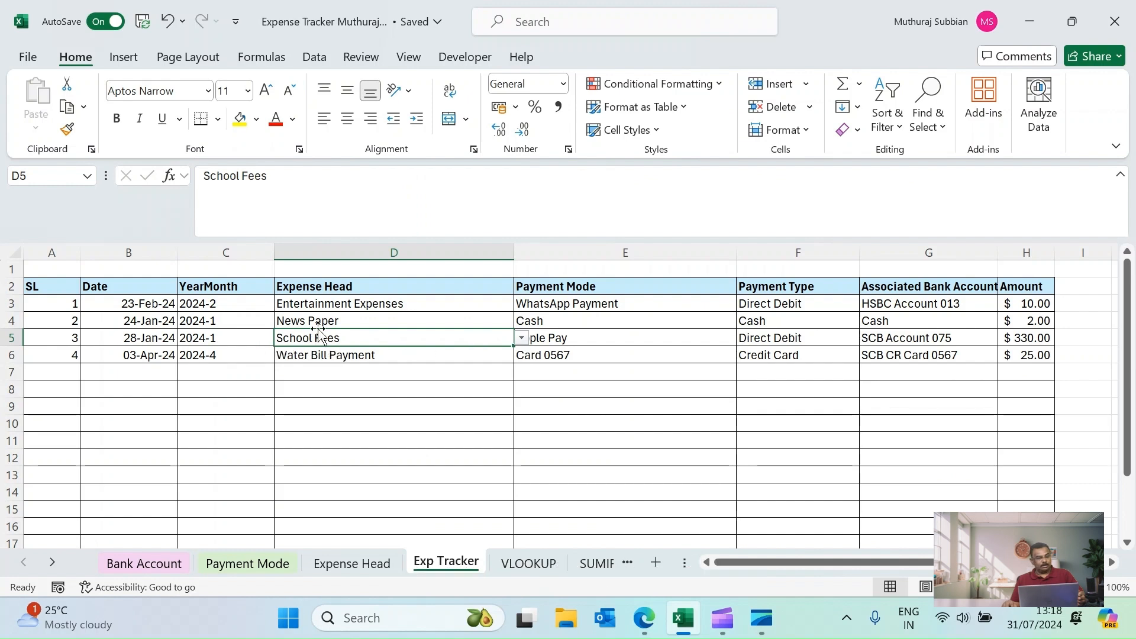
left_click(1034, 335)
left_click(352, 564)
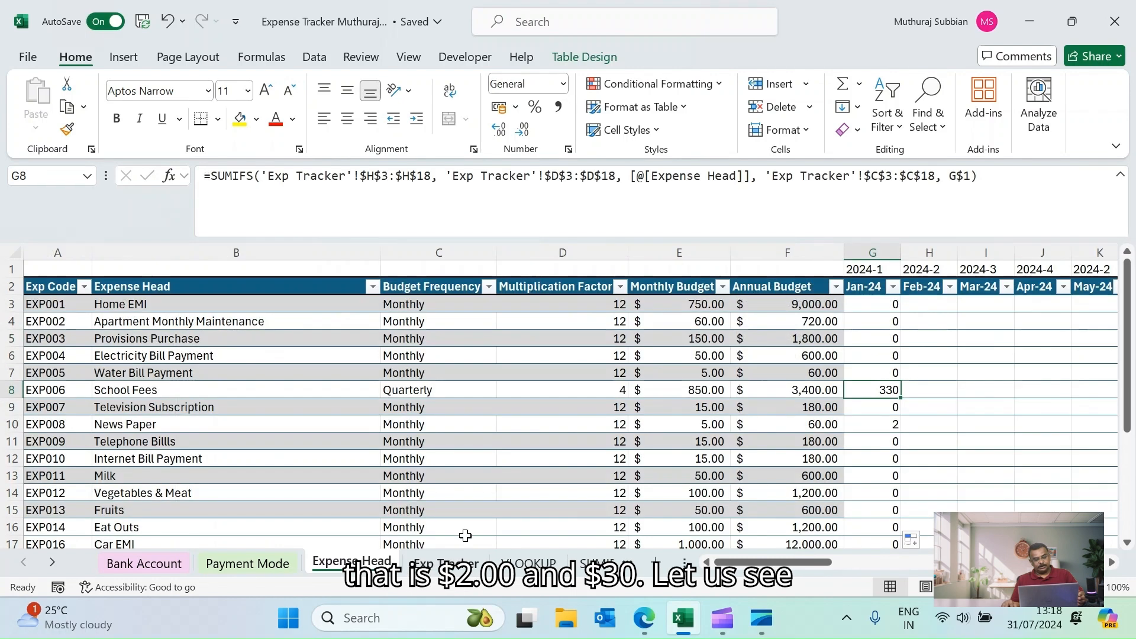
scroll(967, 454, "down", 5)
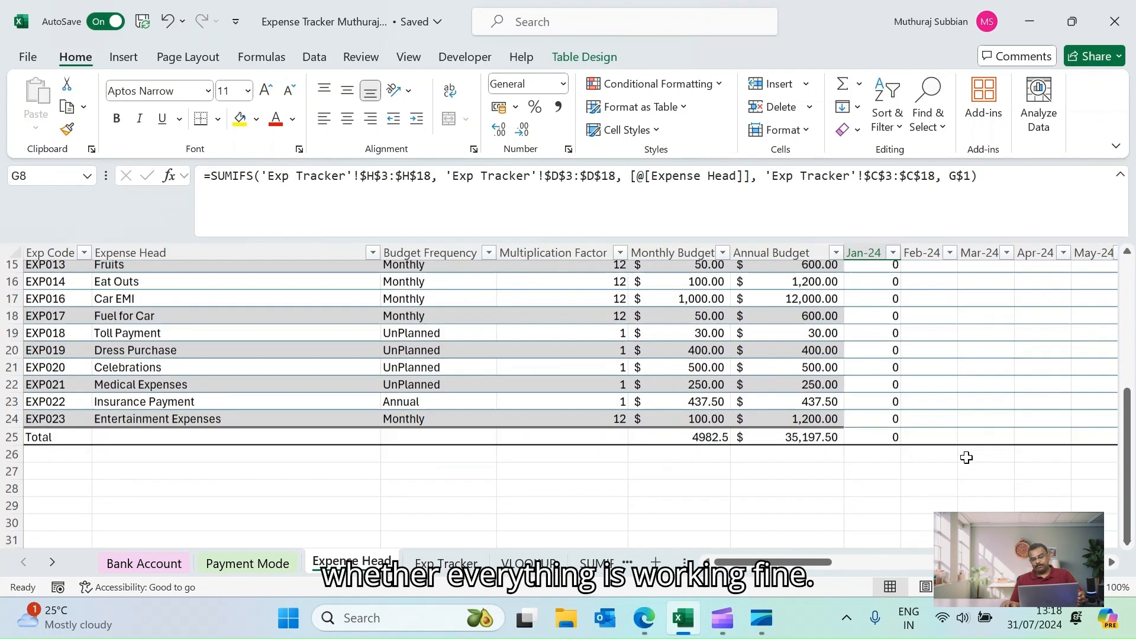
scroll(967, 454, "up", 5)
Step: Check the News Paper entry on Exp Tracker against its Jan-24 cell G10 on Expense Head
key("ctrl+Page_Down")
left_click(308, 323)
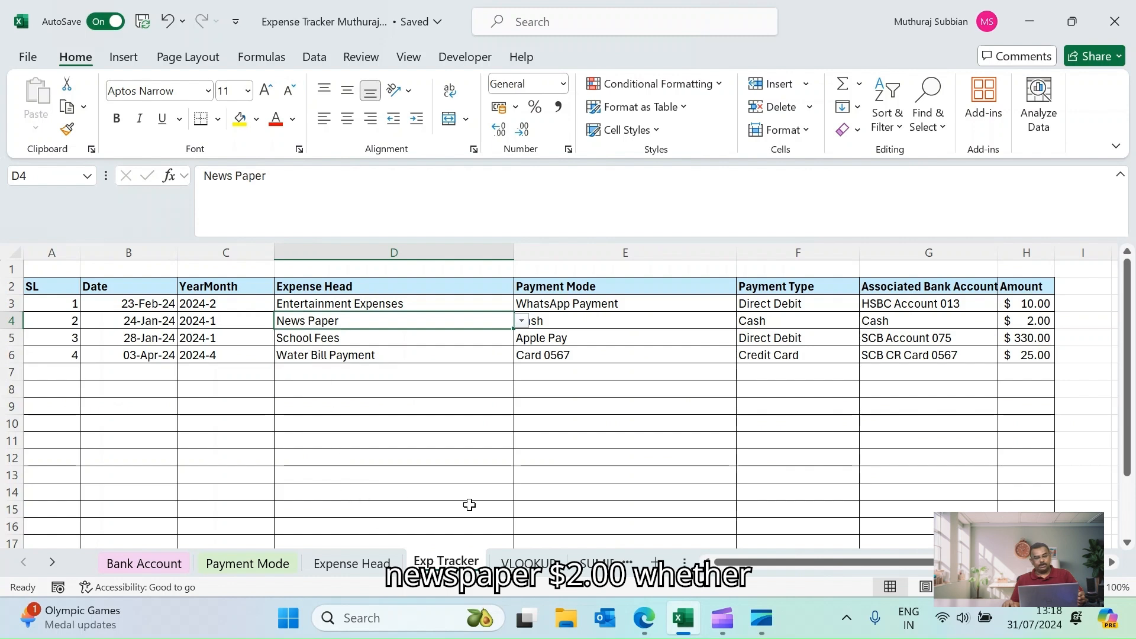
left_click(352, 564)
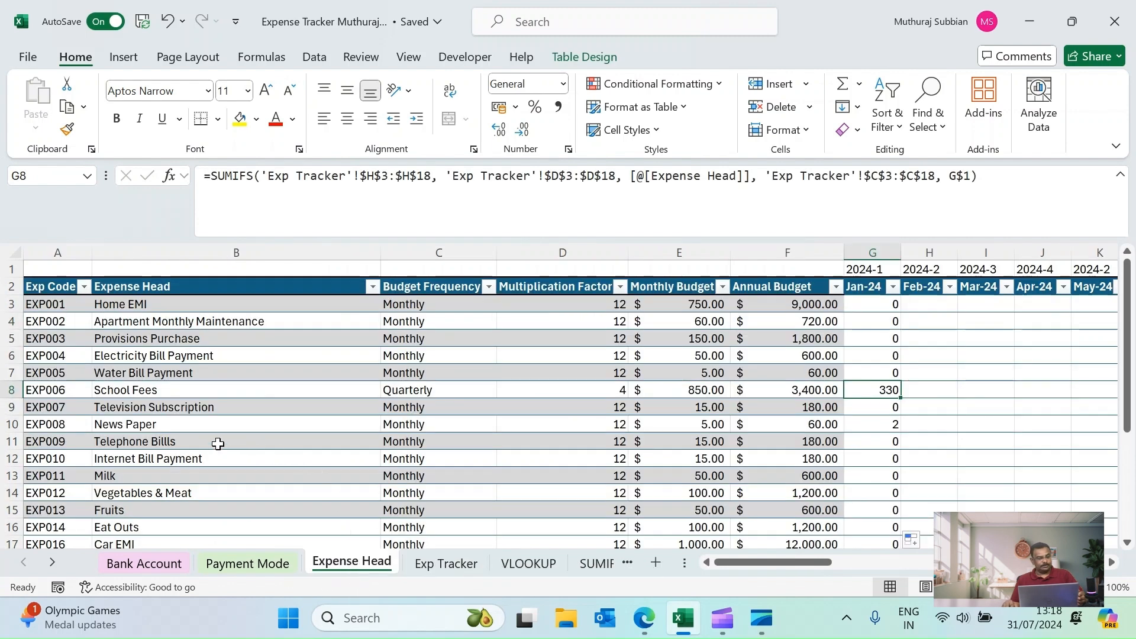
left_click(212, 425)
key("Right")
key("Right")
key("Right")
key("Right")
key("Right")
key("Right")
key("Right")
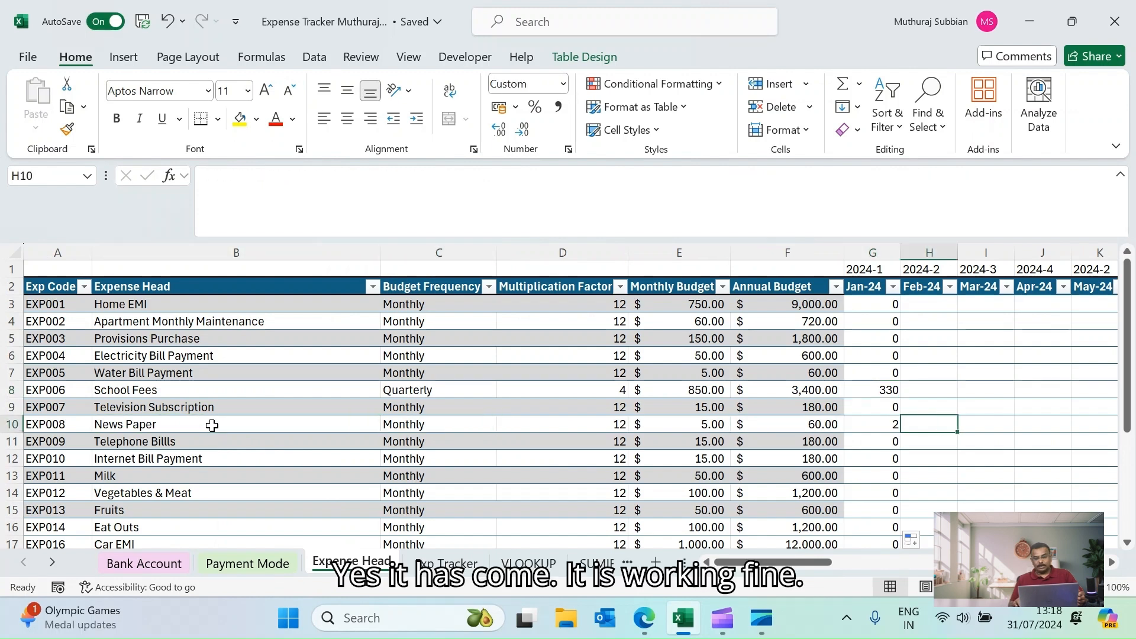
key("Left")
key("Left")
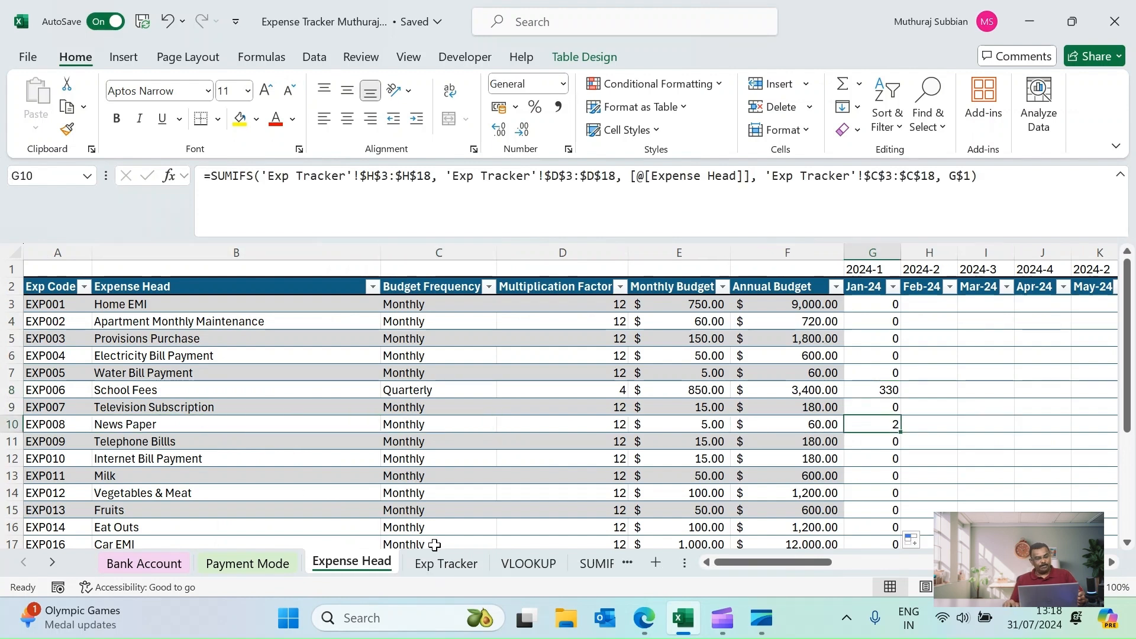
Step: Check the School Fees entry on Exp Tracker against its Jan-24 cell G8 on Expense Head
left_click(445, 563)
left_click(299, 339)
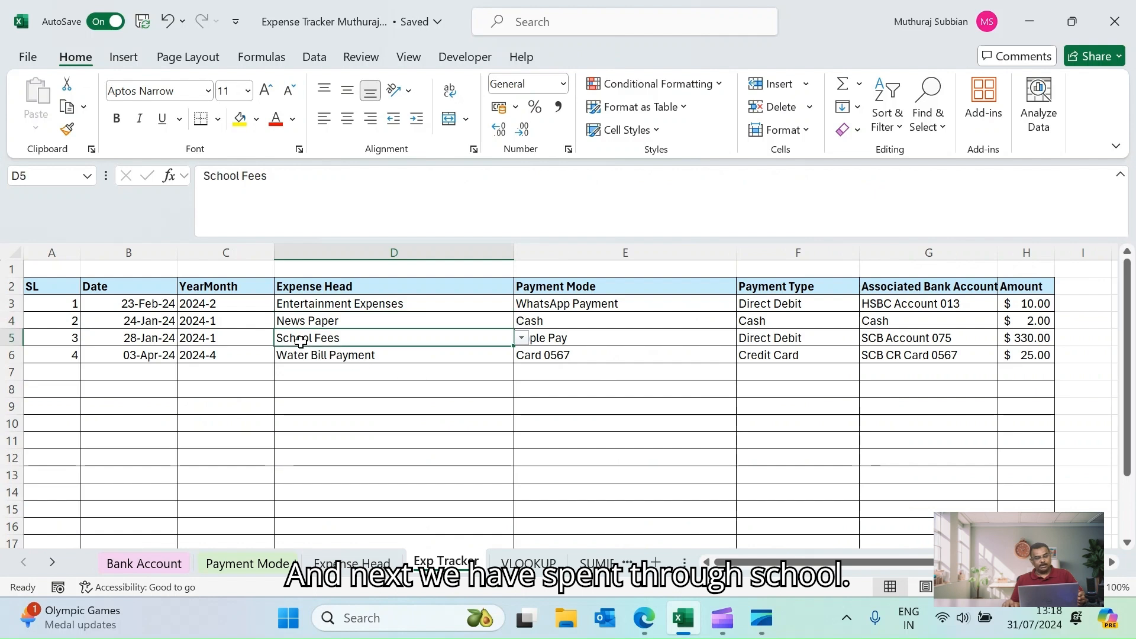
left_click(349, 564)
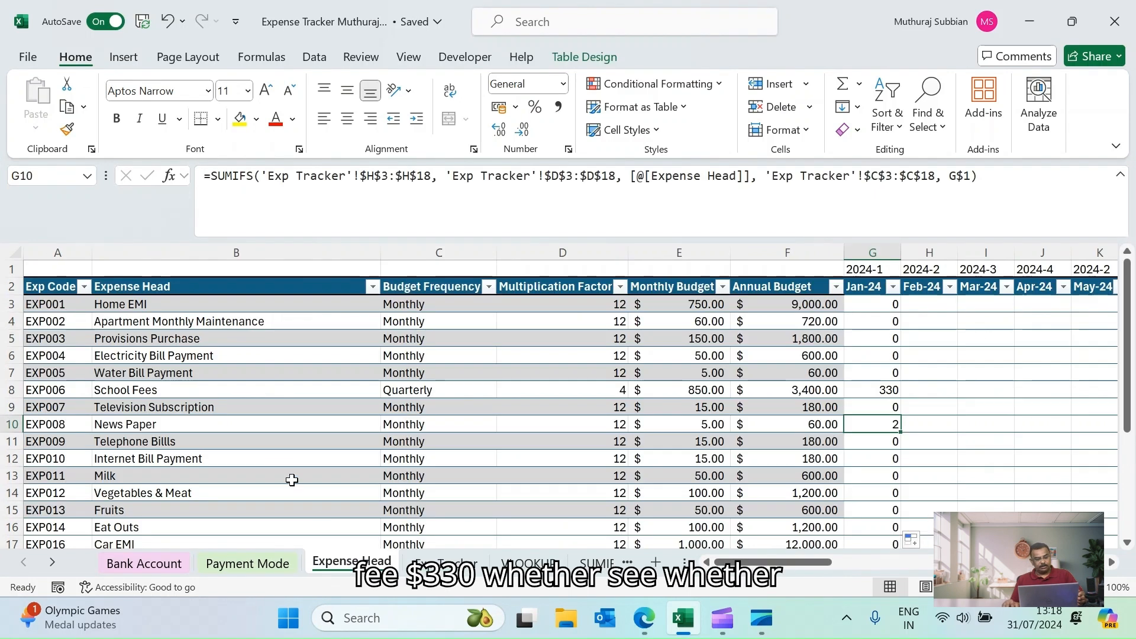
left_click(123, 389)
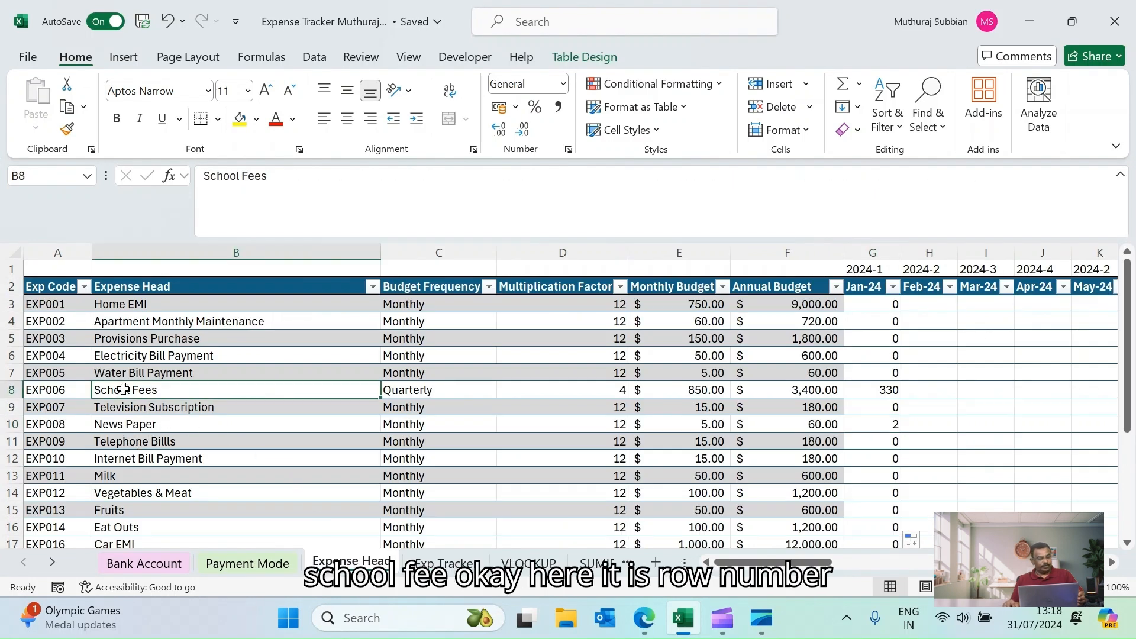
key("Right")
key("Right")
key("Right")
key("Right")
key("Right")
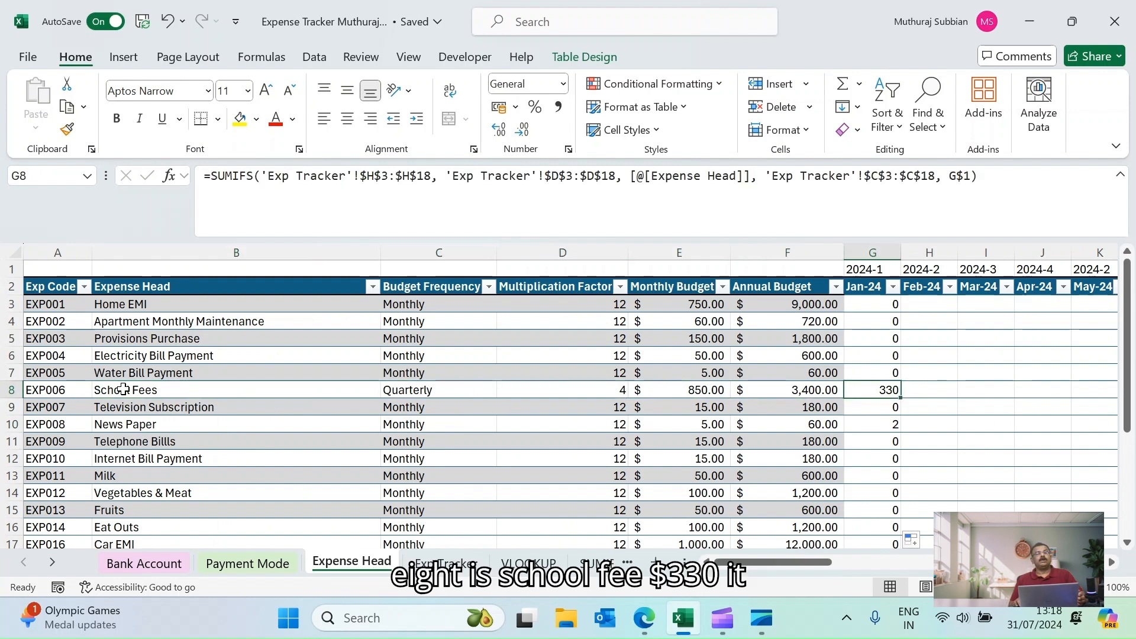
Step: Copy the Jan-24 SUMIFS formulas from G3:G25 into the Feb-24 to Dec-24 columns, H3:R25
left_click(878, 305)
scroll(897, 476, "down", 2)
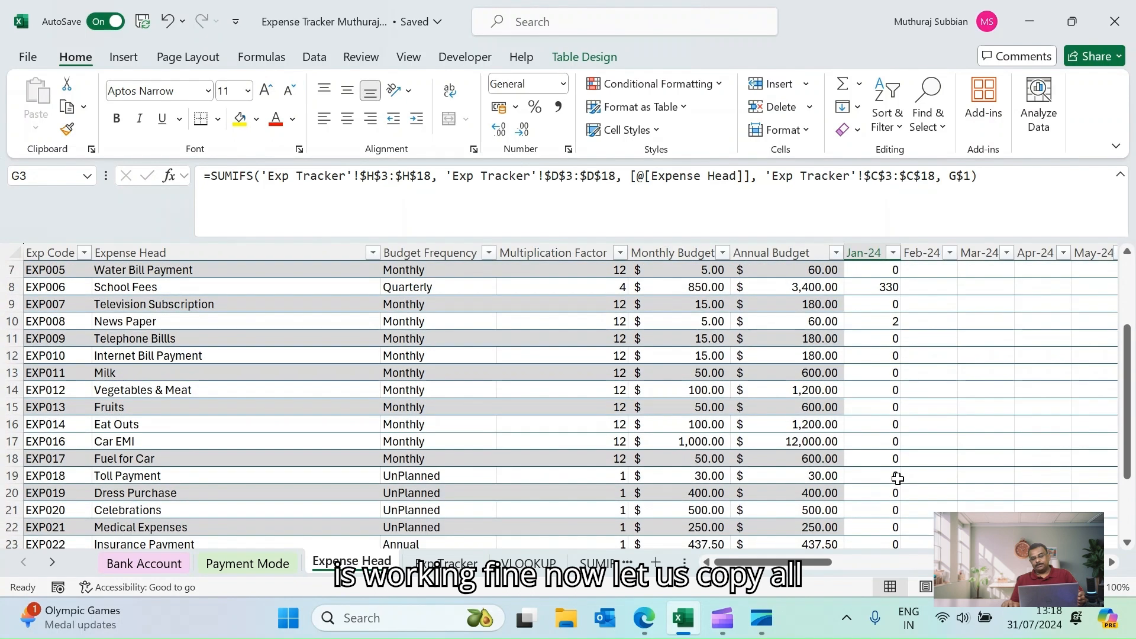
scroll(897, 478, "down", 4)
left_click(862, 373, "shift")
key("ctrl+c")
scroll(864, 372, "up", 1)
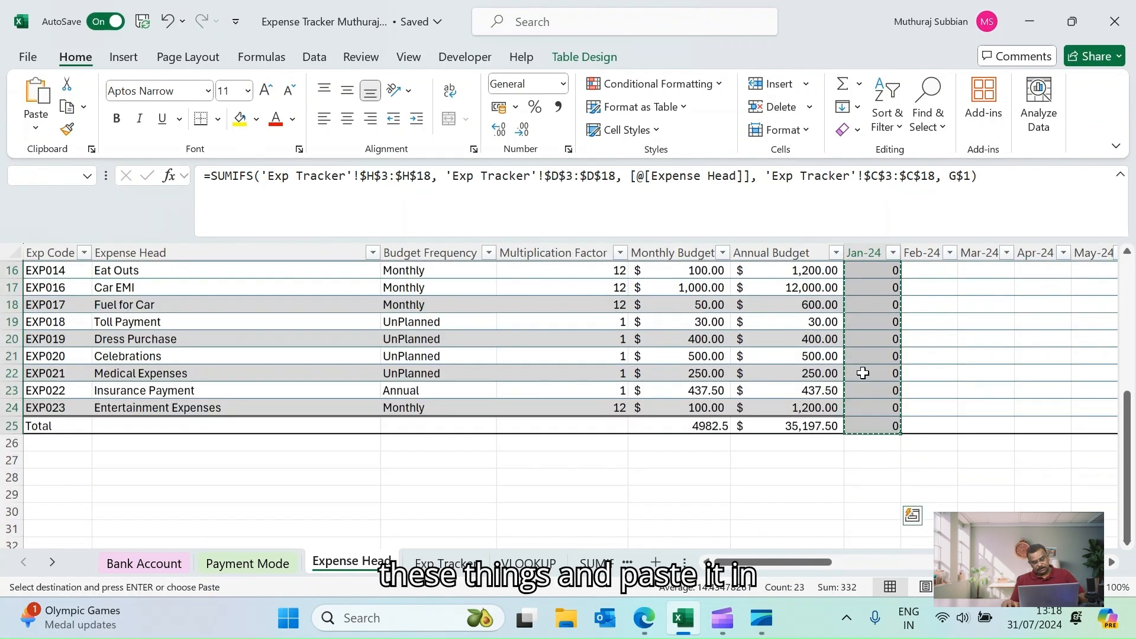
scroll(863, 373, "up", 5)
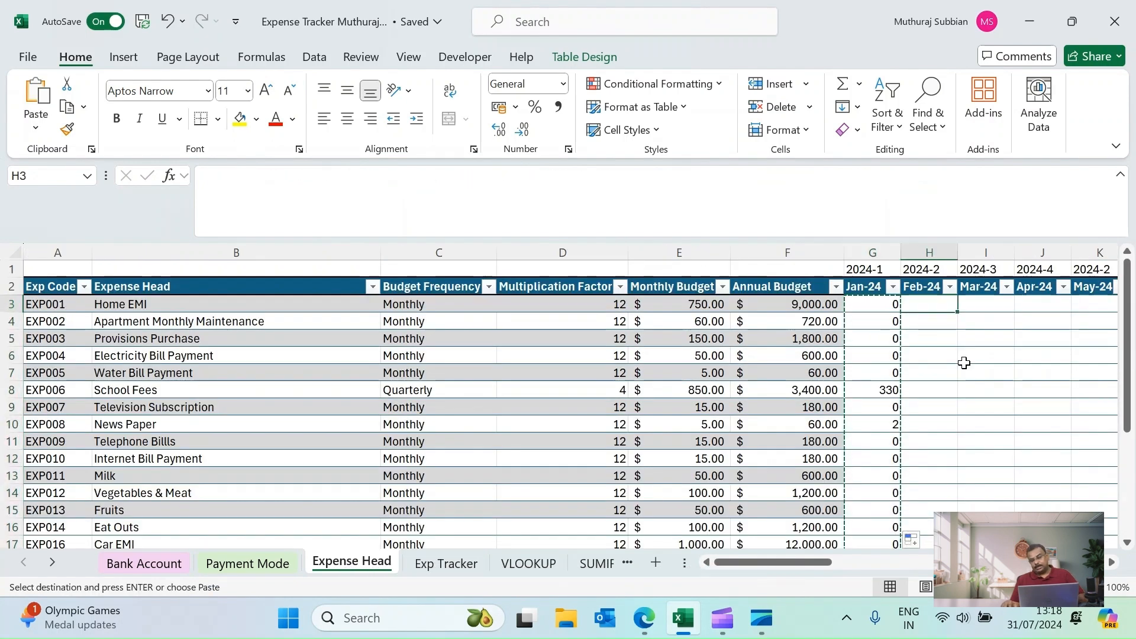
key("shift+Right")
key("shift+Right")
key("shift+Right")
key("shift+Right")
key("shift+Right")
key("shift+Right")
key("shift+Right")
key("shift+Right")
key("shift+Right")
key("shift+Right")
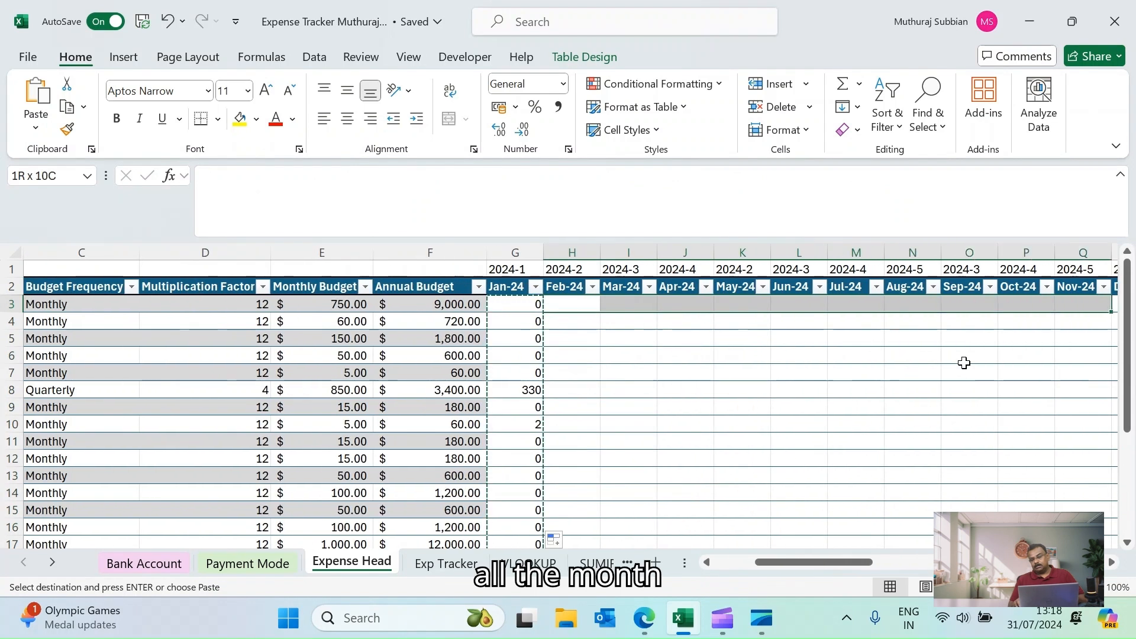
key("shift+Down")
key("shift+Down")
key("shift+Down")
key("shift+Down")
key("shift+Down")
key("shift+Down")
key("shift+Down")
key("shift+Down")
key("shift+Down")
key("shift+Down")
key("shift+Down")
key("shift+Down")
key("shift+Down")
key("shift+Down")
key("shift+Down")
key("shift+Down")
key("shift+Down")
key("shift+Down")
key("shift+Down")
key("shift+Down")
key("shift+Down")
key("shift+Down")
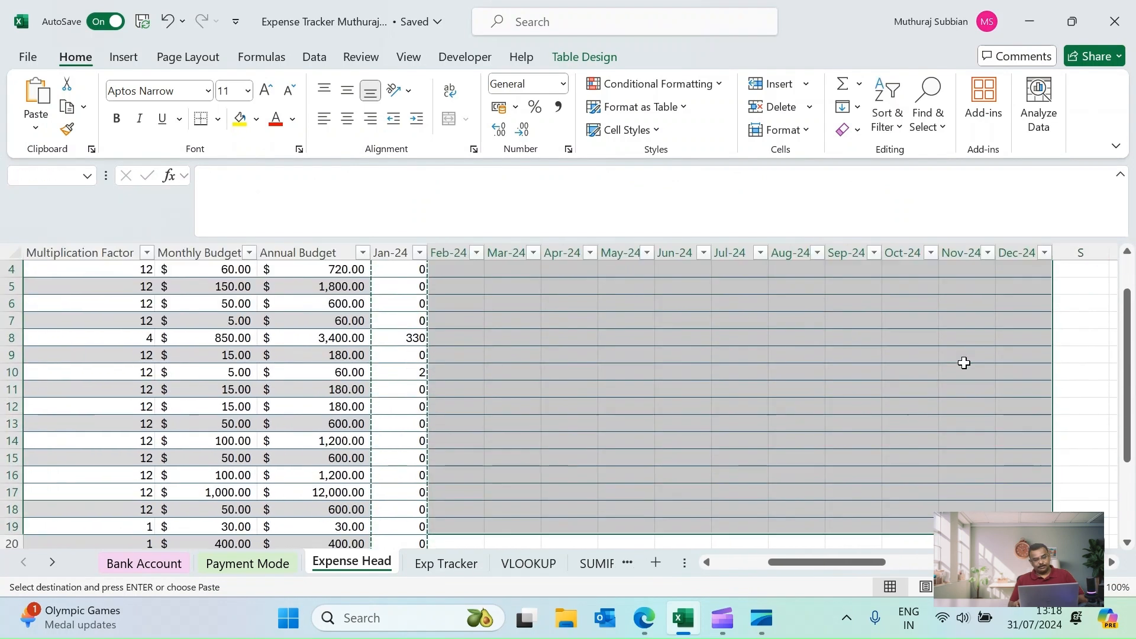
key("shift+Up")
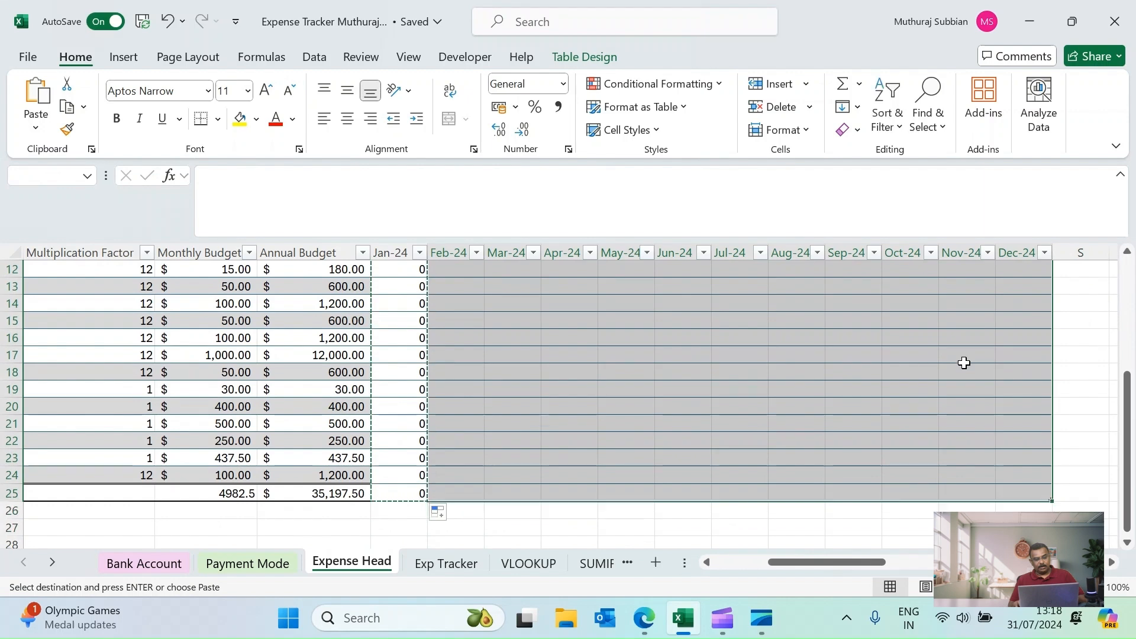
key("ctrl+v")
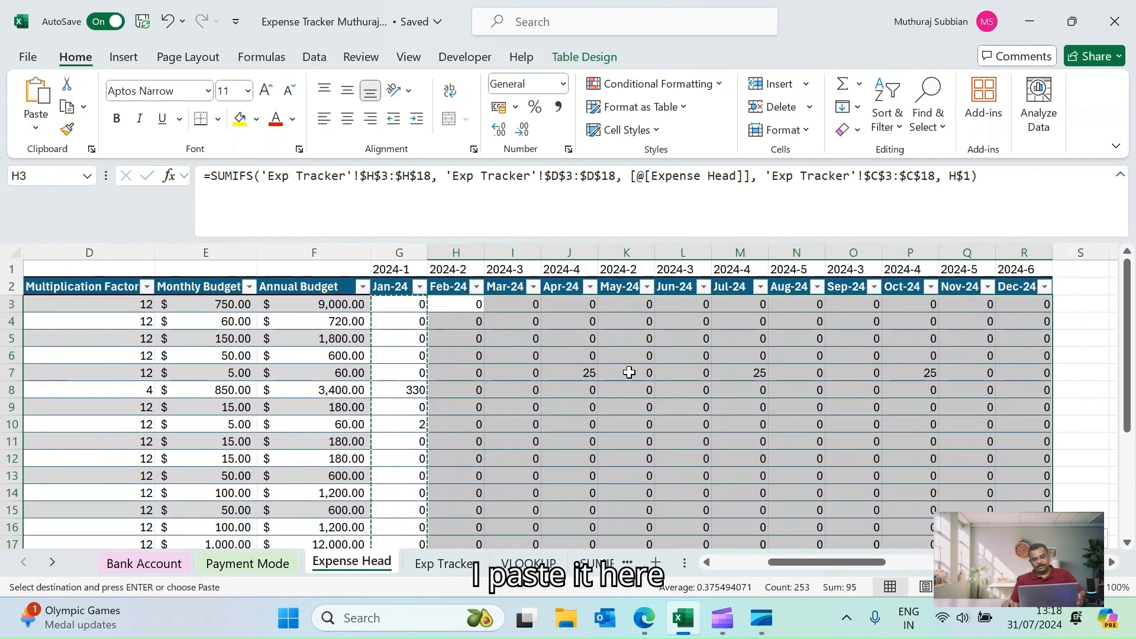
Step: Inspect the Water Bill Payment formulas in row 7 for Apr-24, Jul-24 and Oct-24
left_click(589, 372)
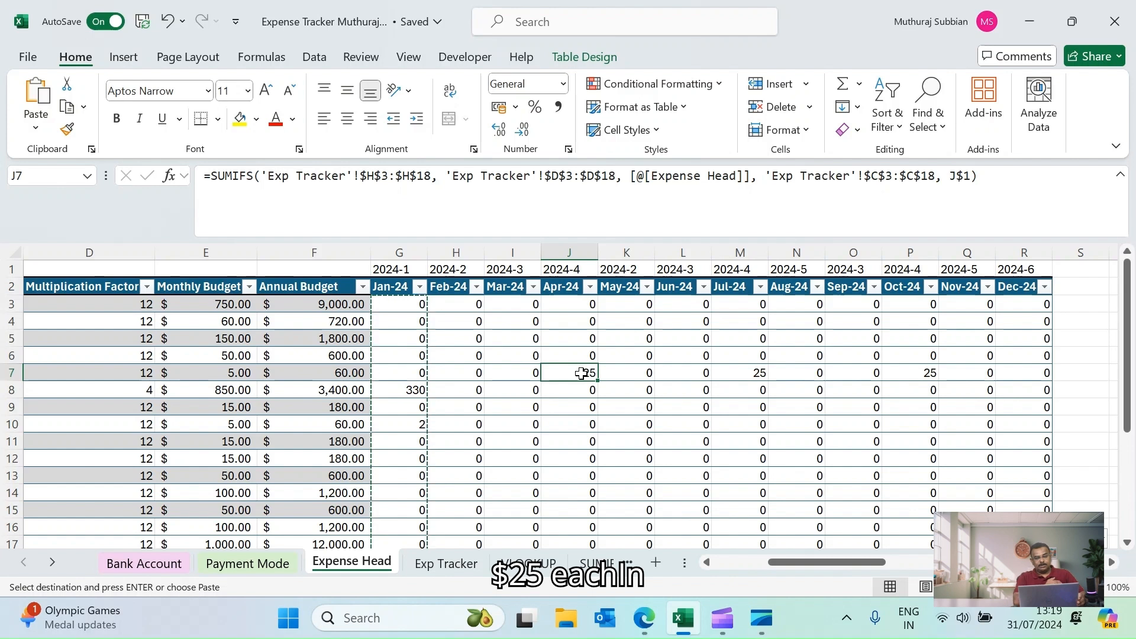
key("Right")
key("Right")
key("Right")
key("Right")
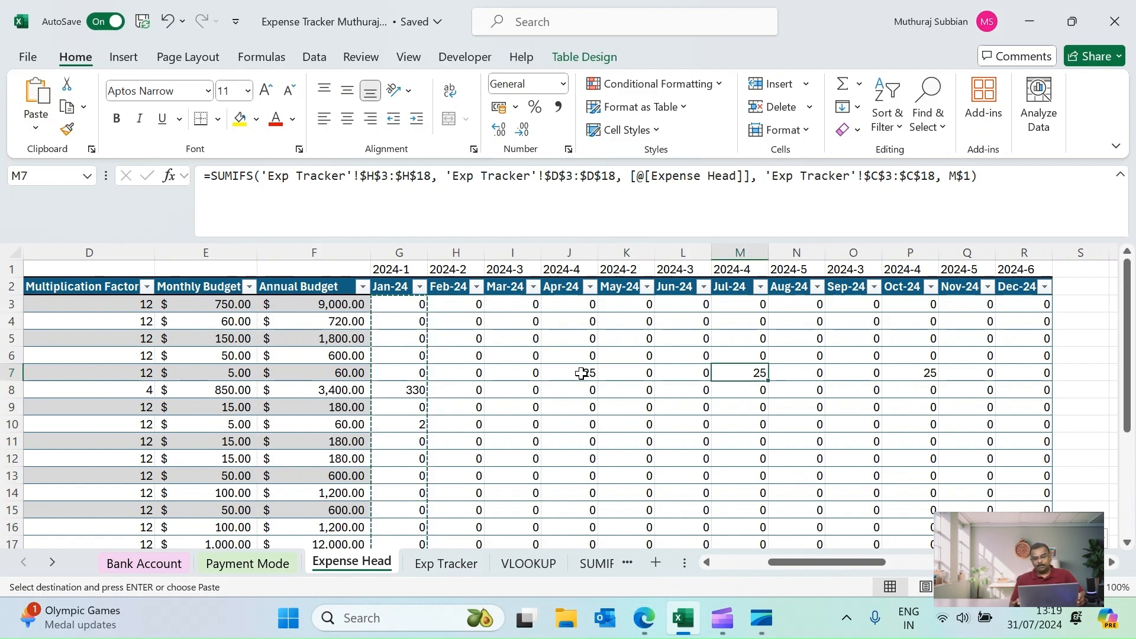
key("Left")
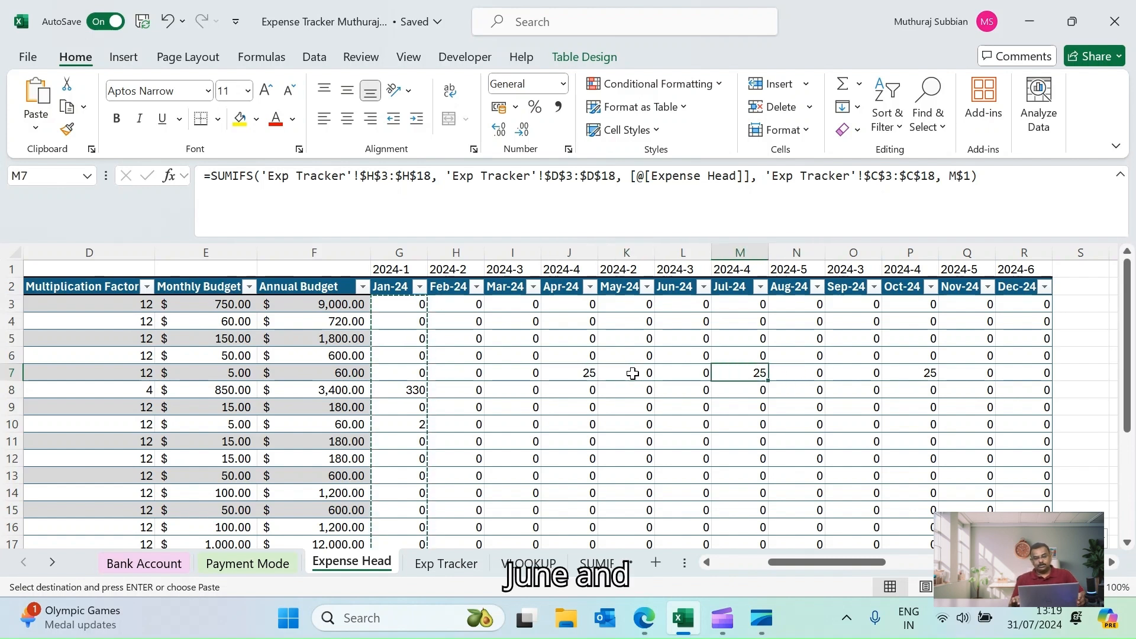
left_click(932, 375)
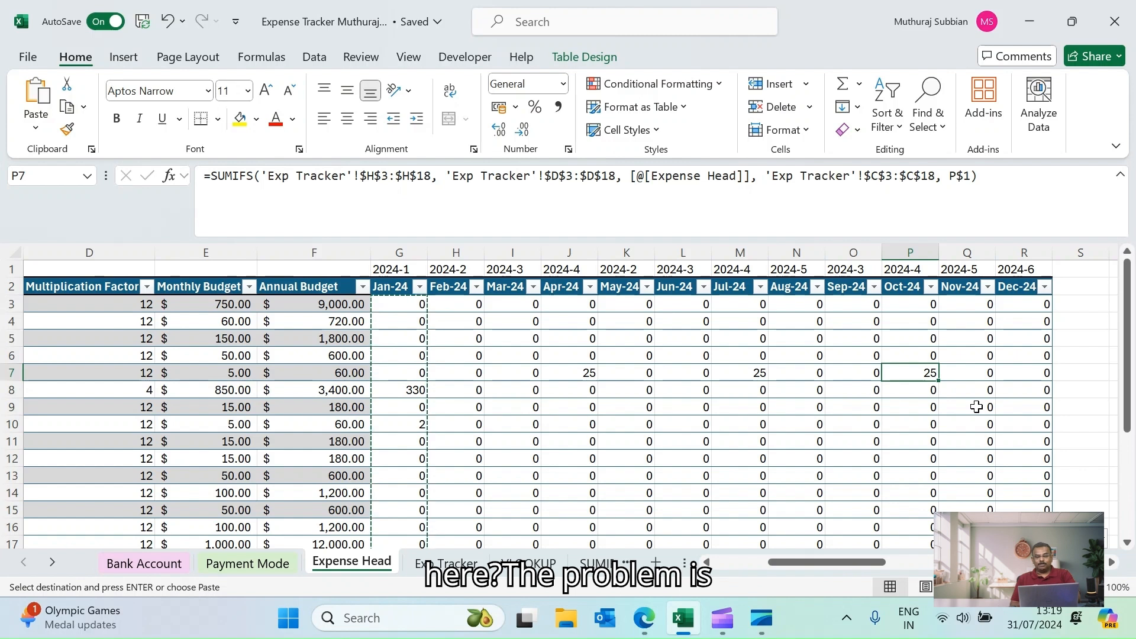
Step: Examine the year-month formulas in row 1 from G1 through K1 for the header each one references
left_click(393, 268)
left_click(455, 270)
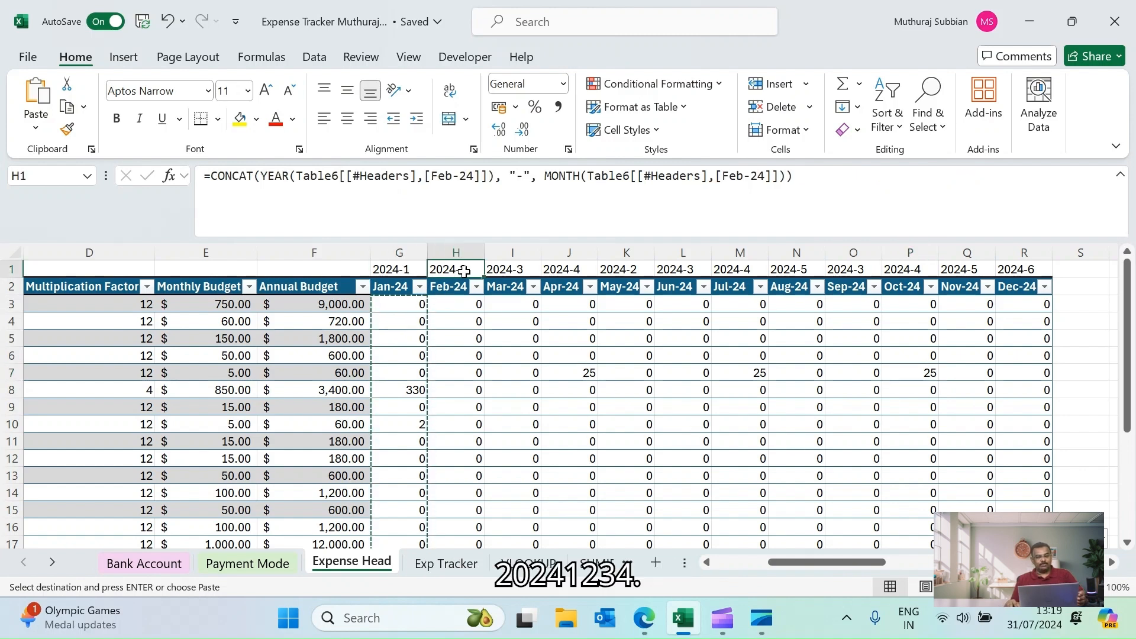
left_click(495, 271)
left_click(575, 264)
left_click(623, 269)
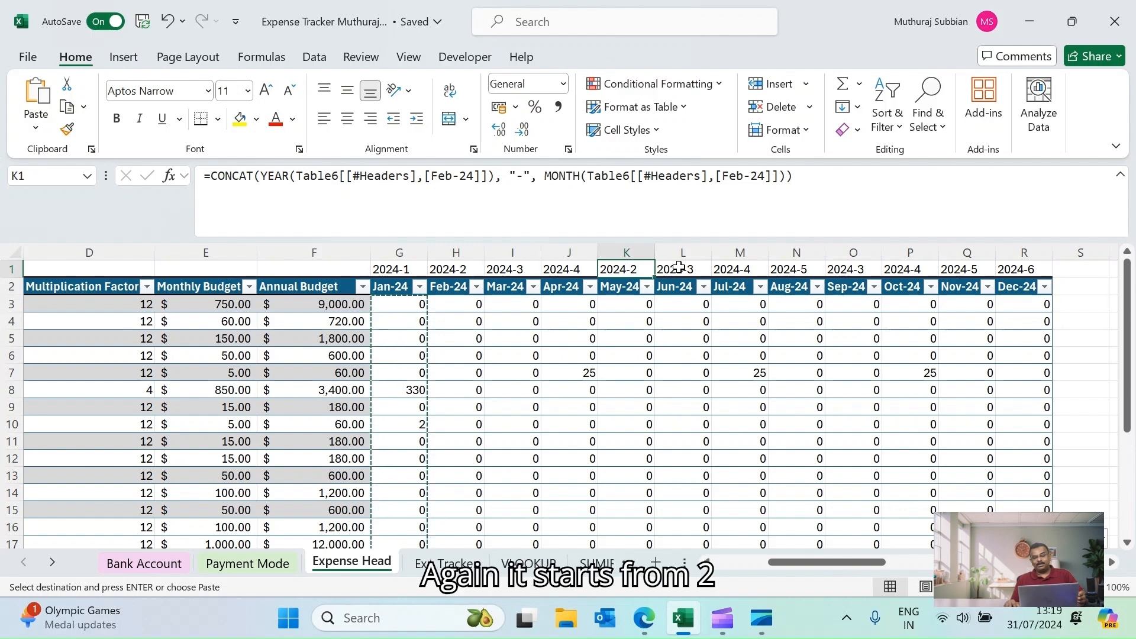
double_click(615, 268)
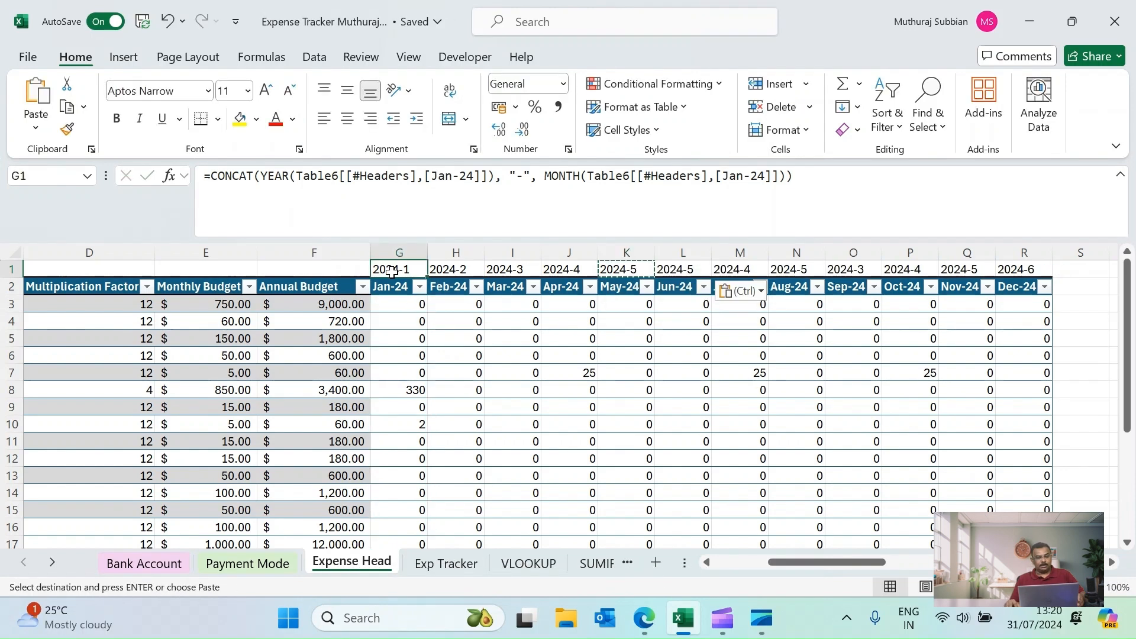
Step: Rewrite the year-month formula in G1 with plain cell references as =CONCAT(YEAR(G2), "-", MONTH(G2))
left_click_drag(266, 176, 838, 188)
key("BackSpace")
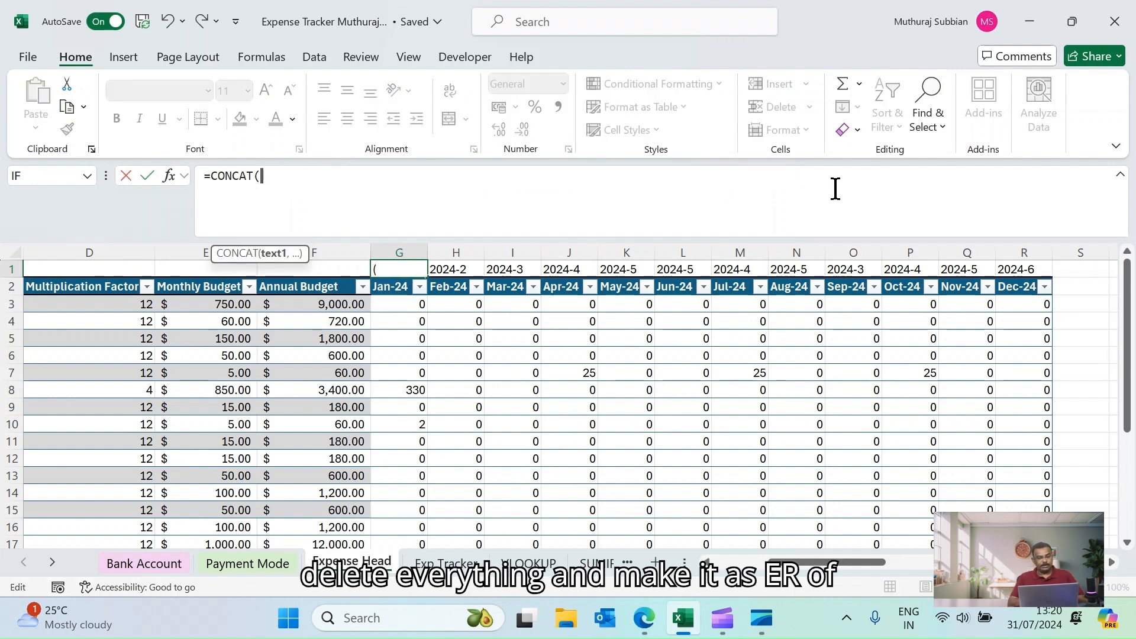
type("year(")
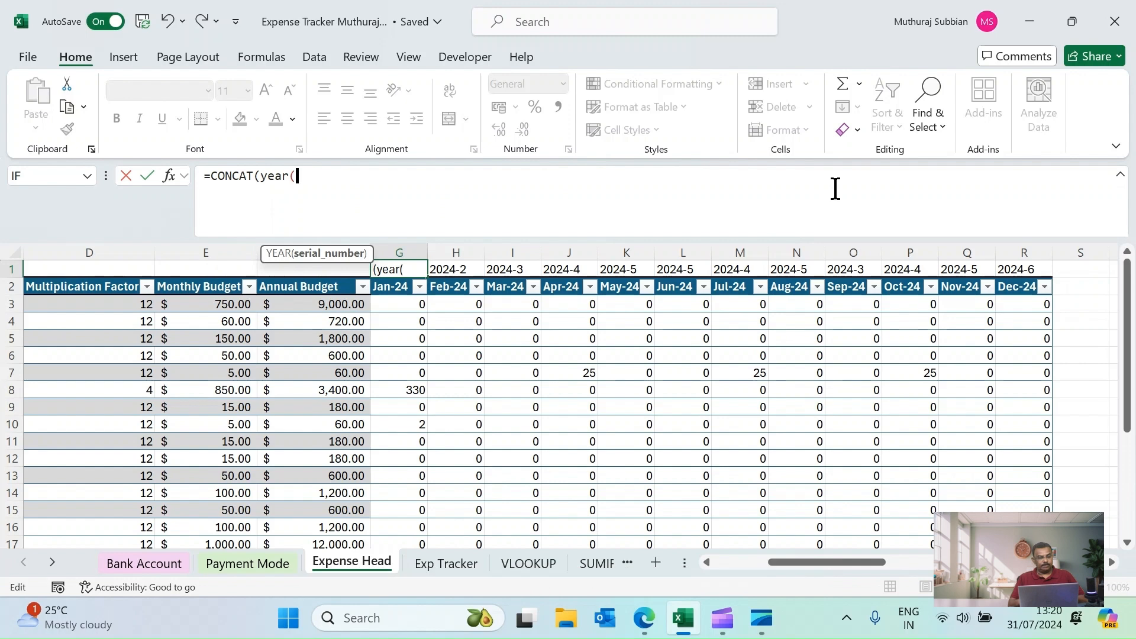
type("G2")
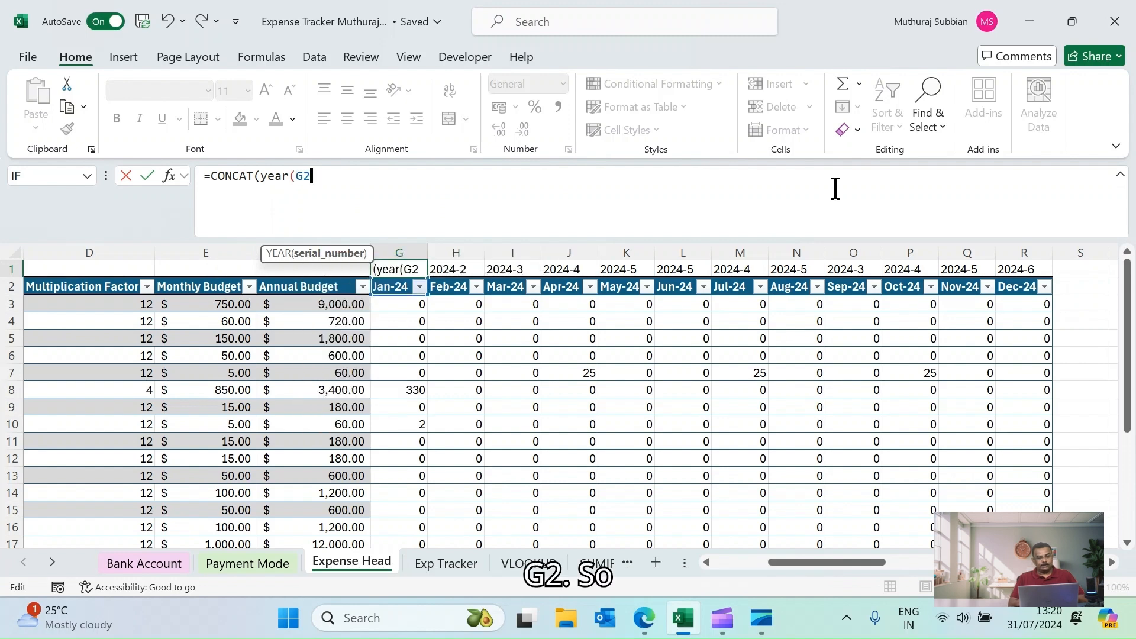
type("), \"-\", ")
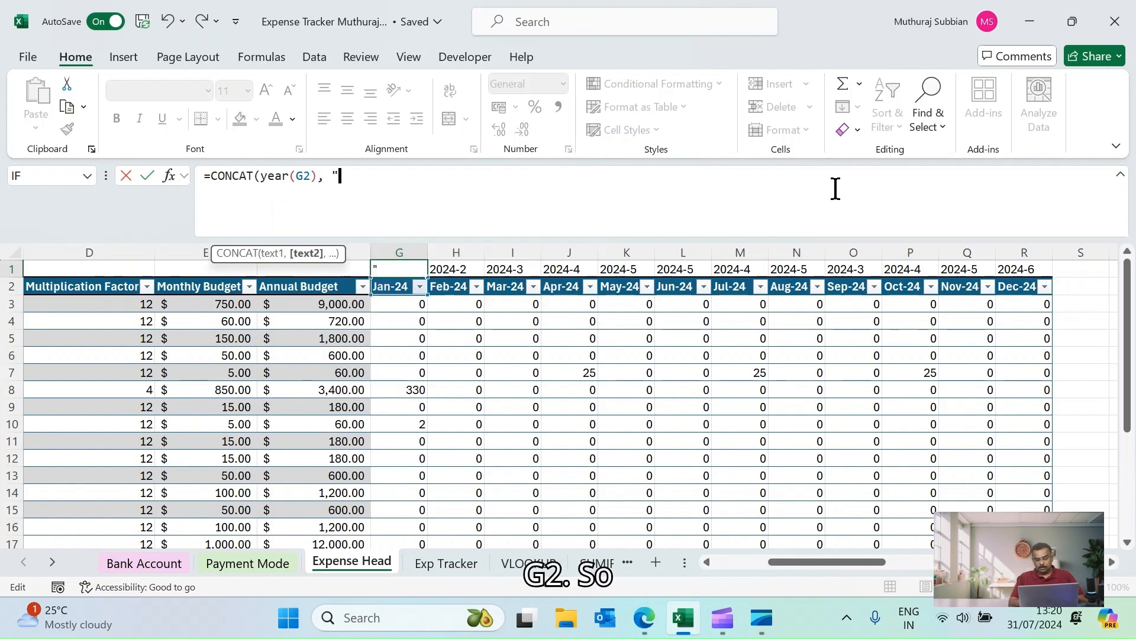
type("y")
key("BackSpace")
type("Month(")
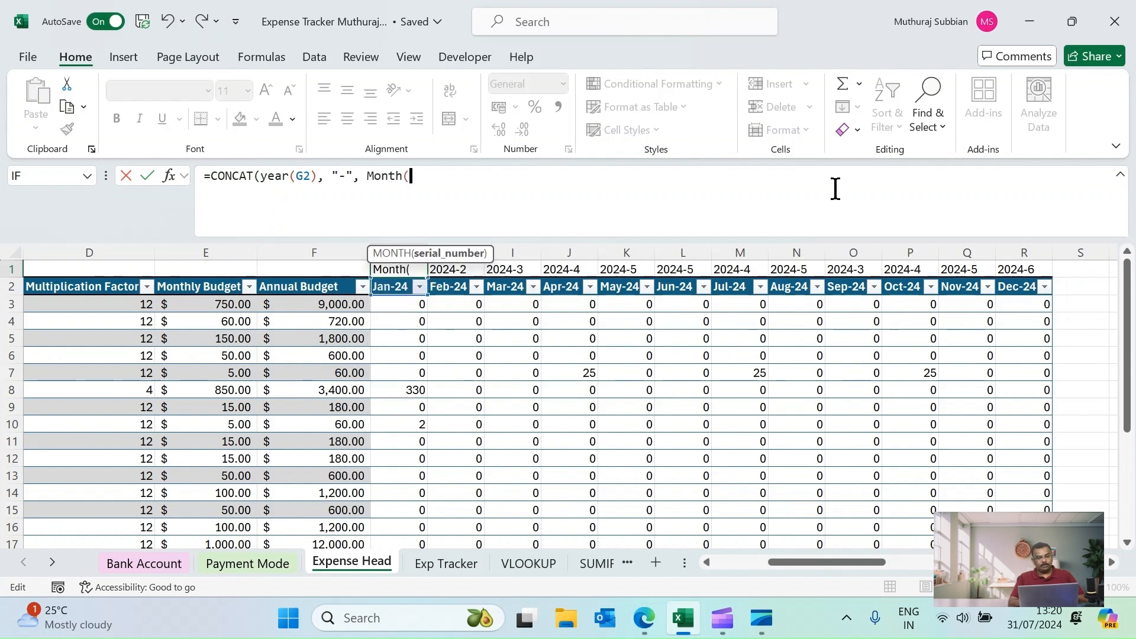
type("G2))")
key("Return")
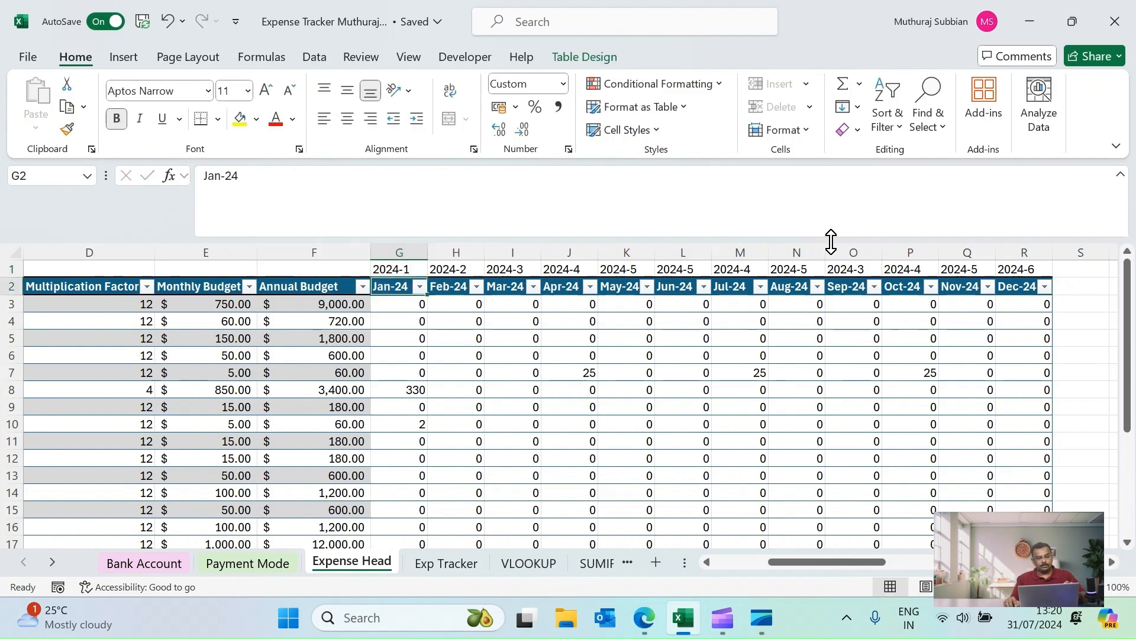
Step: Fill the year-month formula from G1 across row 1 through the Dec-24 column, R1
left_click(406, 271)
key("ctrl+Right")
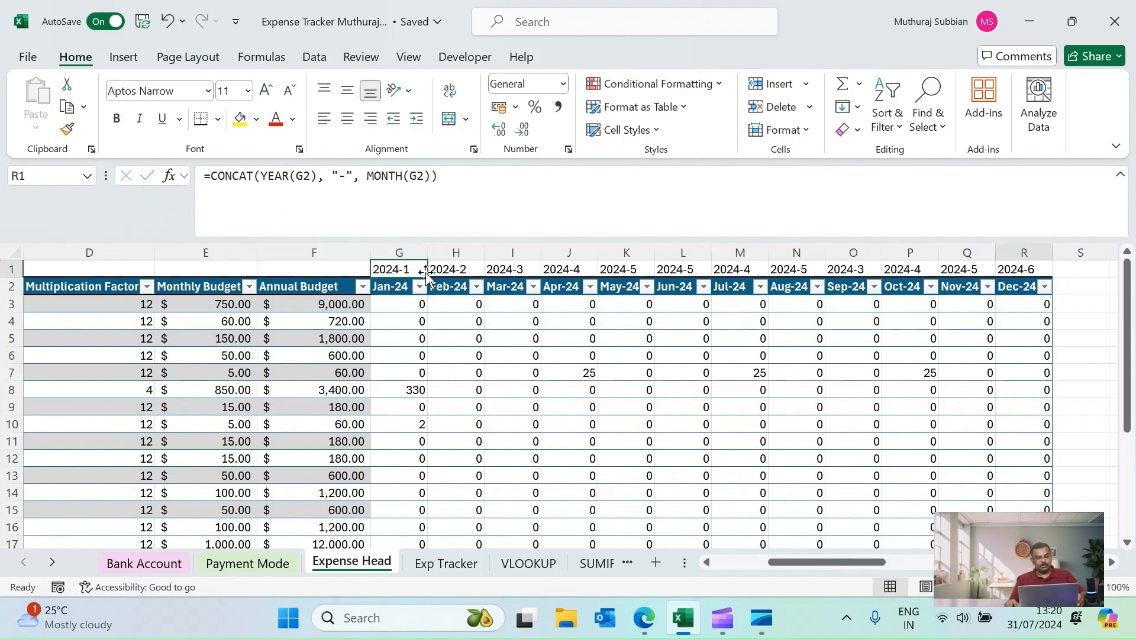
key("ctrl+Left")
left_click_drag(425, 274, 1032, 283)
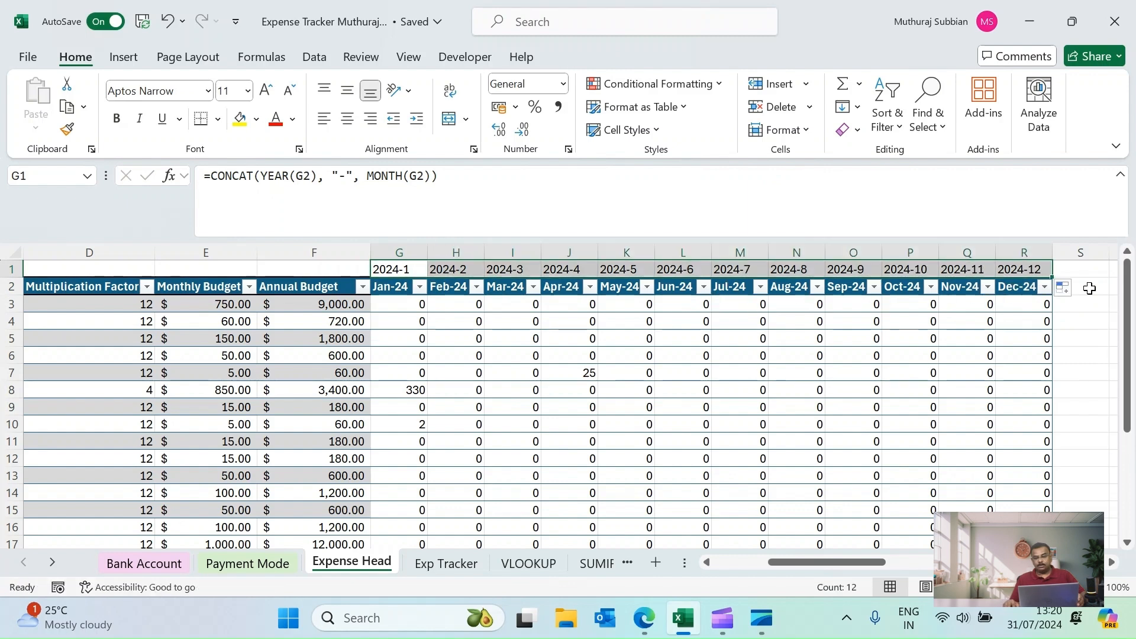
left_click(1071, 289)
scroll(587, 461, "down", 4)
scroll(589, 457, "up", 4)
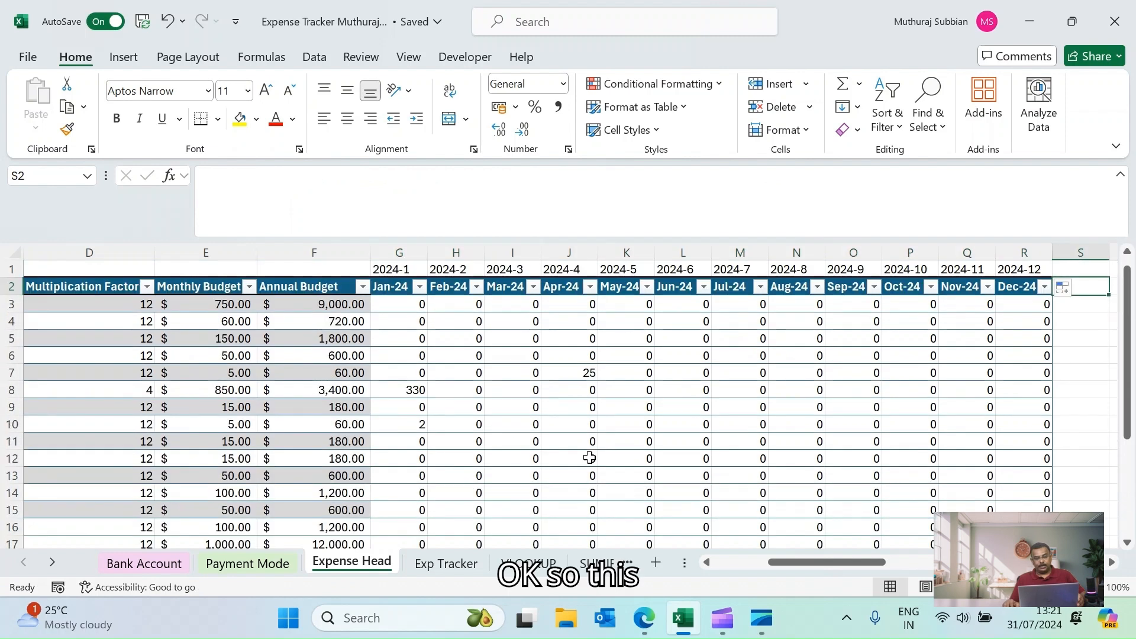
Step: Review the year-month formula in G1 and the filled row across G1:R1
left_click(392, 269)
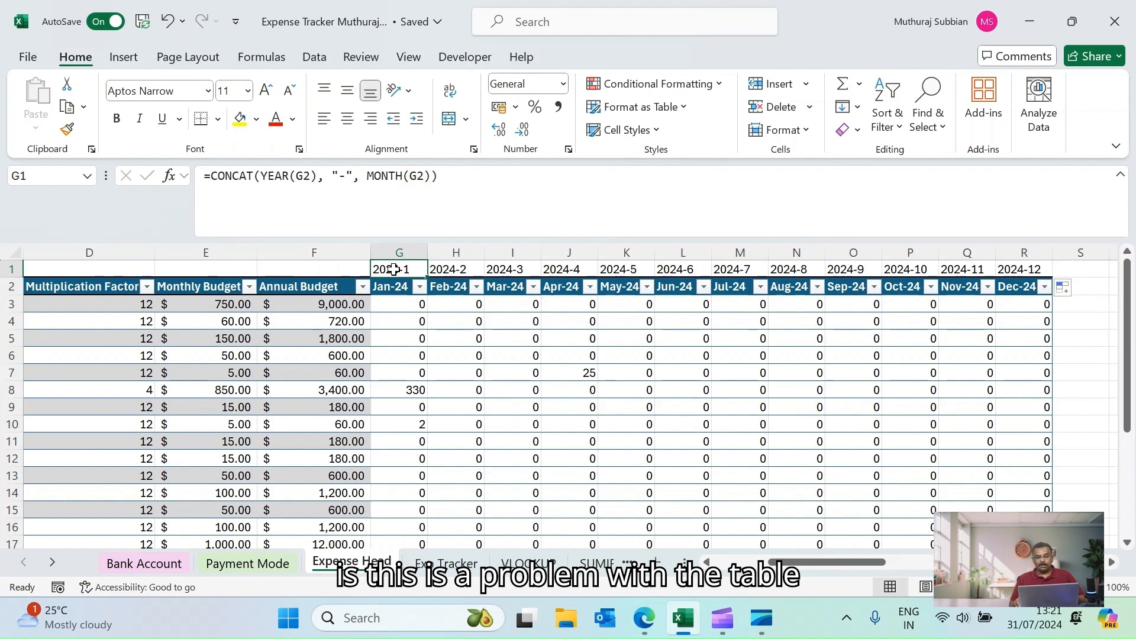
key("shift+Right")
key("shift+Right")
key("shift+Right")
key("shift+Right")
key("shift+Right")
key("shift+Right")
key("shift+Right")
key("shift+Right")
key("shift+Right")
key("shift+Right")
key("shift+Right")
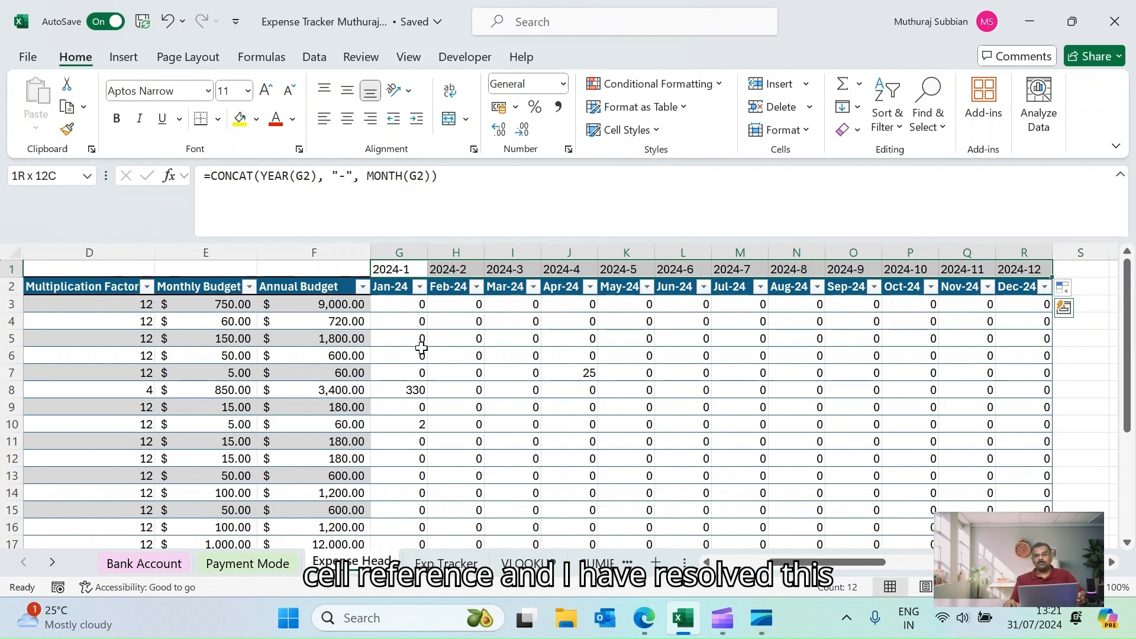
Step: Replace the SUMIFS formula in the Jan-24 Total cell G25 with a SUM of G3:G24
scroll(604, 391, "down", 4)
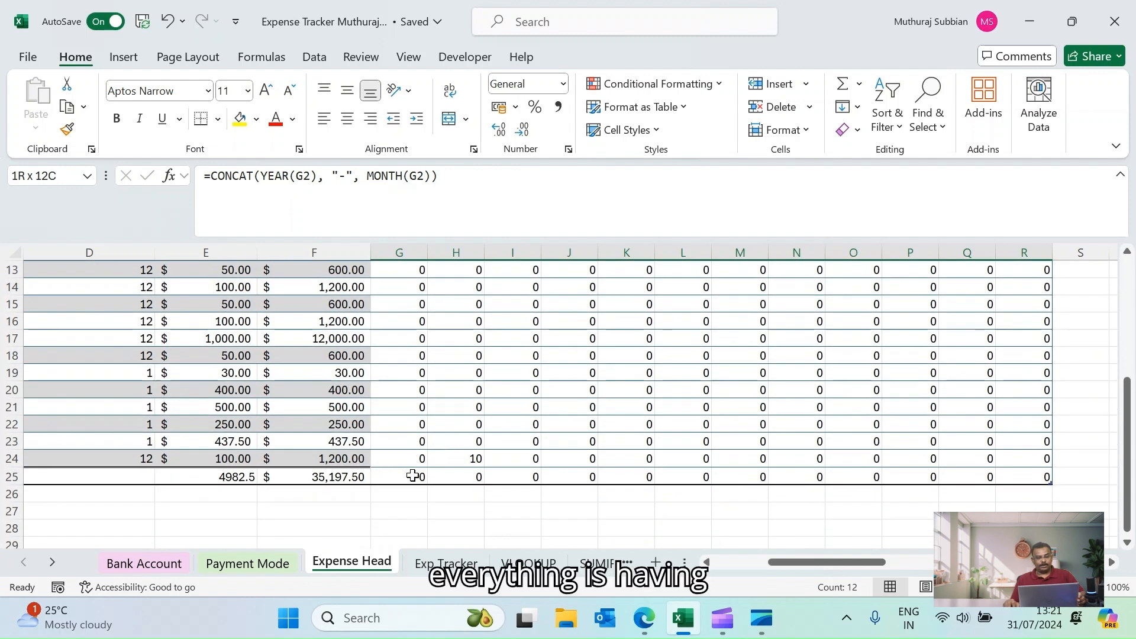
left_click(411, 476)
left_click(309, 475)
left_click(409, 478)
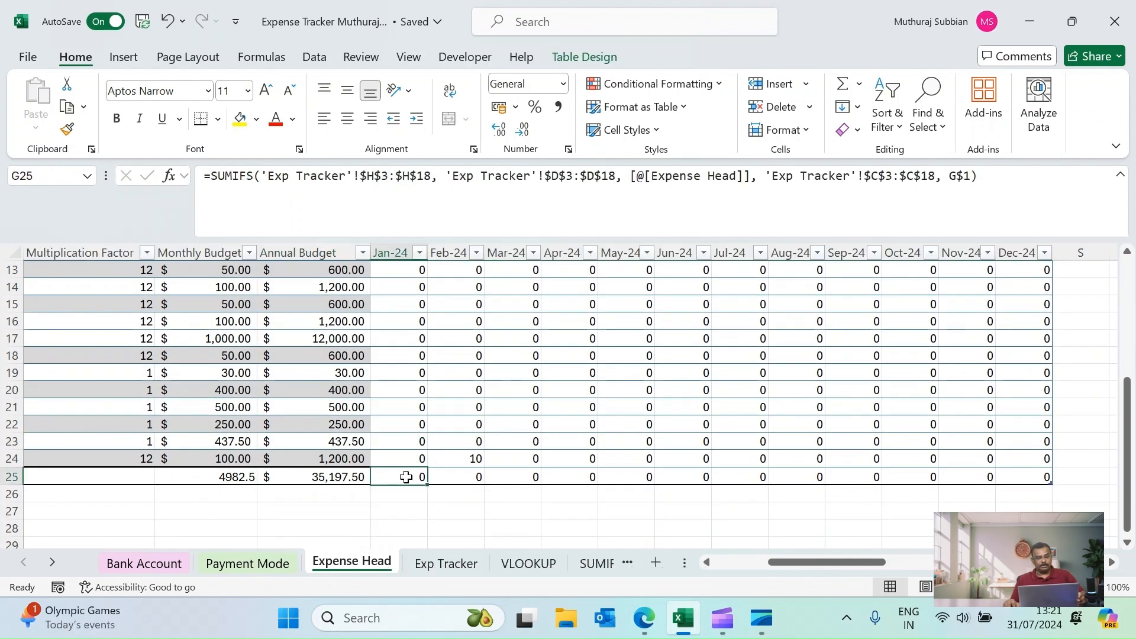
type("=sum")
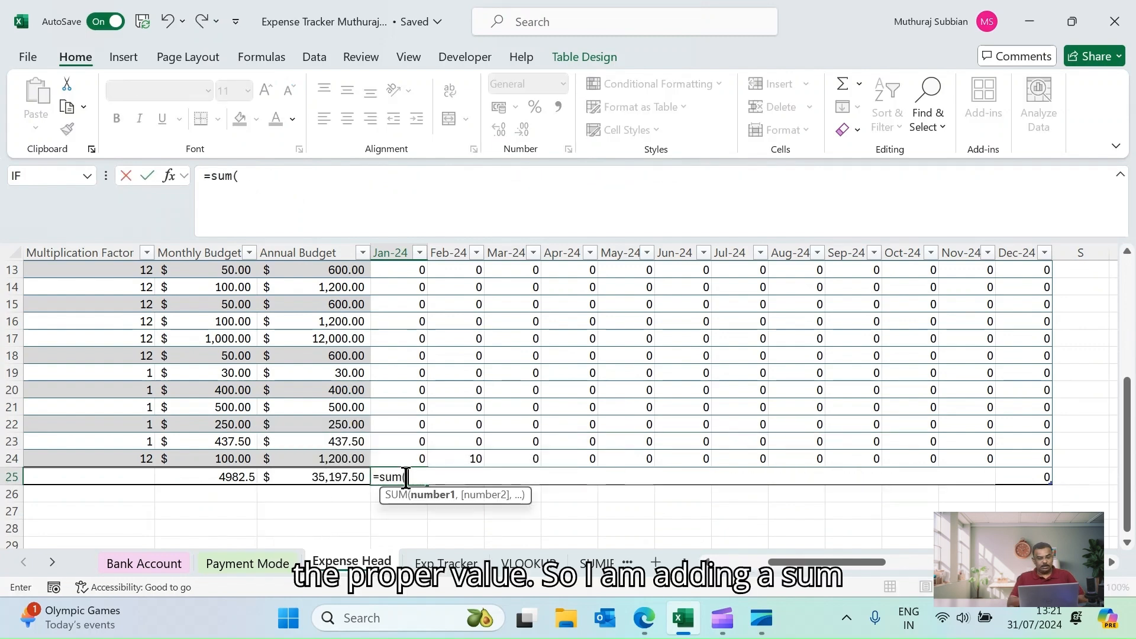
type("(")
mouse_move(406, 458)
left_mouse_down()
mouse_move(406, 304)
mouse_move(405, 477)
left_mouse_up()
key("shift+Up")
key("shift+Up")
key("shift+Up")
key("shift+Up")
key("shift+Up")
key("shift+Down")
key("shift+Down")
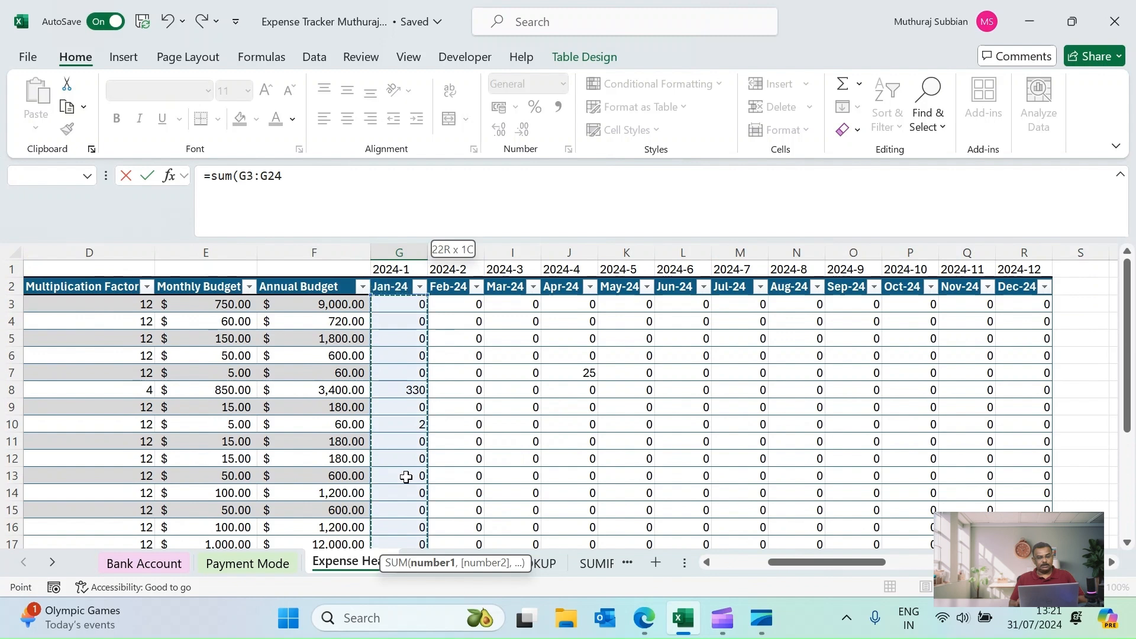
key("Return")
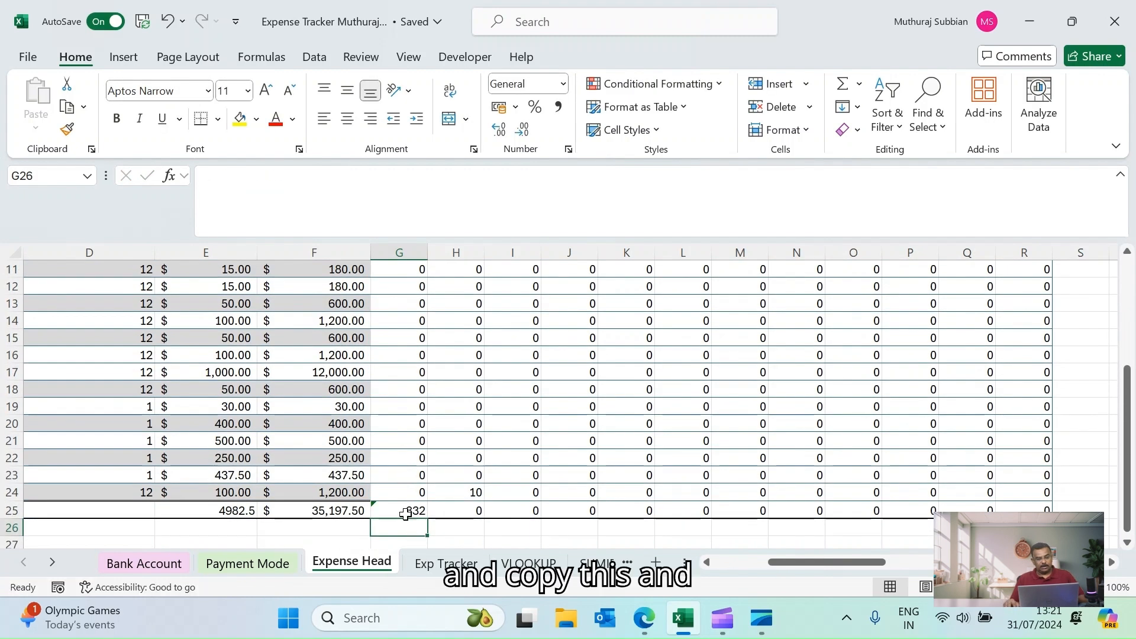
Step: Copy the SUM formula from the Jan-24 total cell G25 into the Feb-24 to Dec-24 total cells H25:R25
left_click(406, 510)
key("ctrl+c")
key("Right")
key("shift+Right")
key("shift+Right")
key("shift+Right")
key("shift+Right")
key("shift+Right")
key("shift+Right")
key("shift+Right")
key("shift+Right")
key("shift+Right")
key("shift+Right")
key("shift+Right")
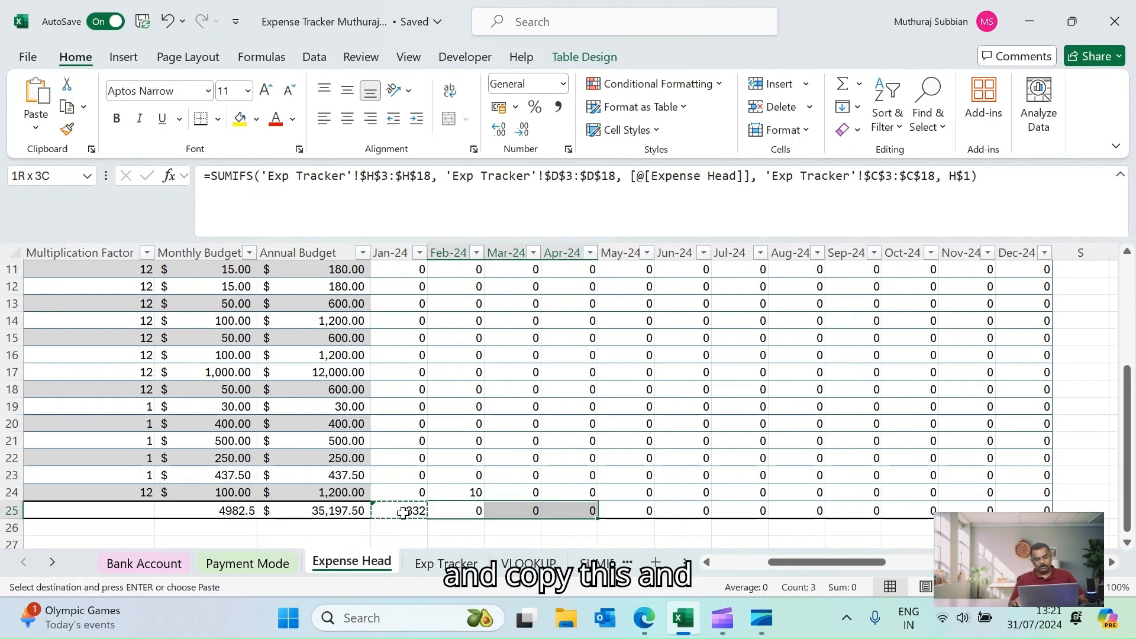
key("shift+Left")
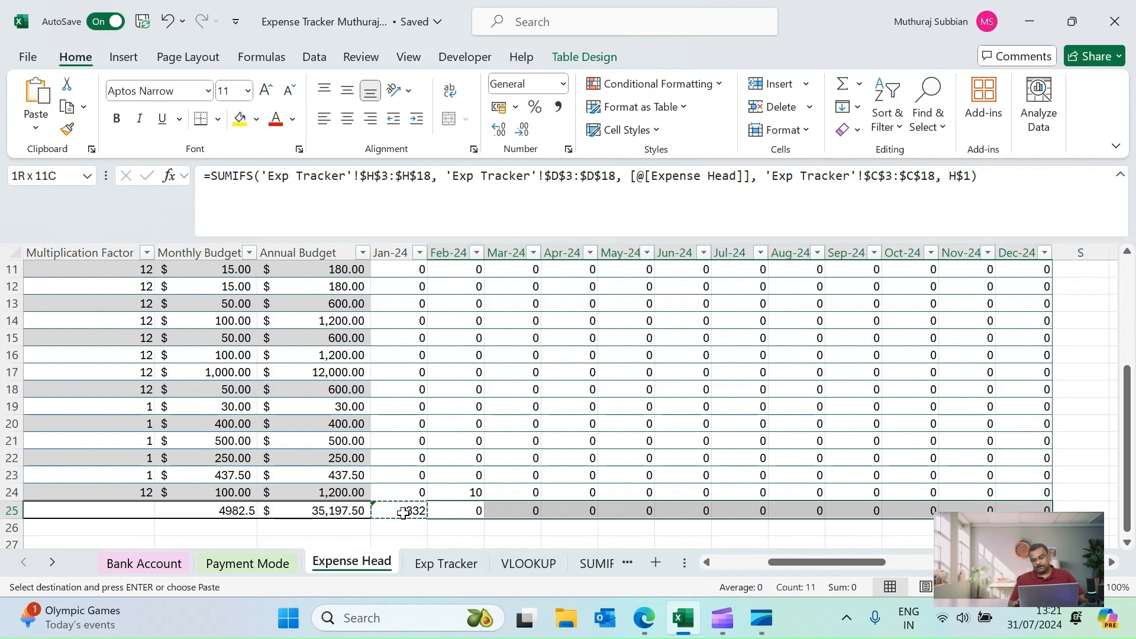
key("ctrl+v")
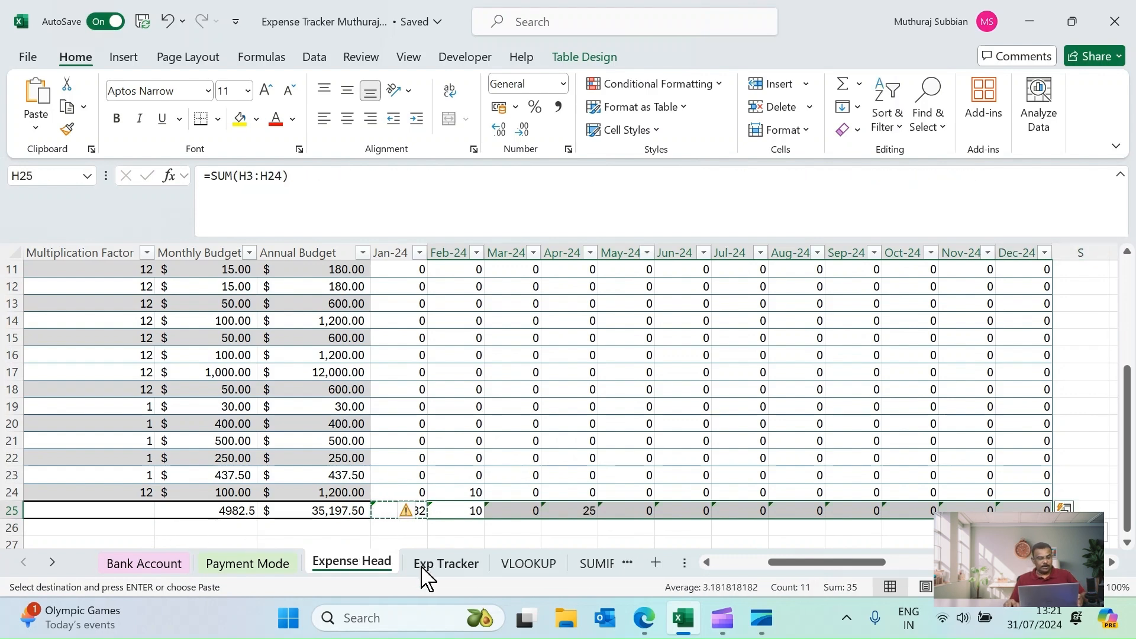
Step: Start a new expense in row 7 of the Exp Tracker sheet with SL 5 and the date 4-Jun-24
left_click(440, 565)
left_click(59, 375)
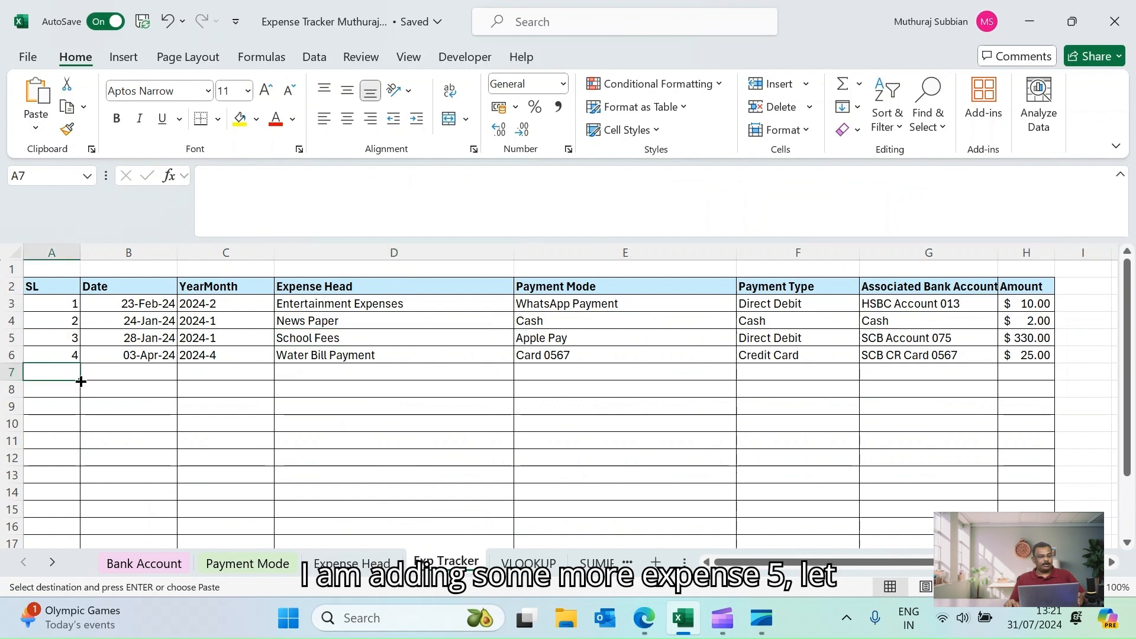
type("5")
key("Tab")
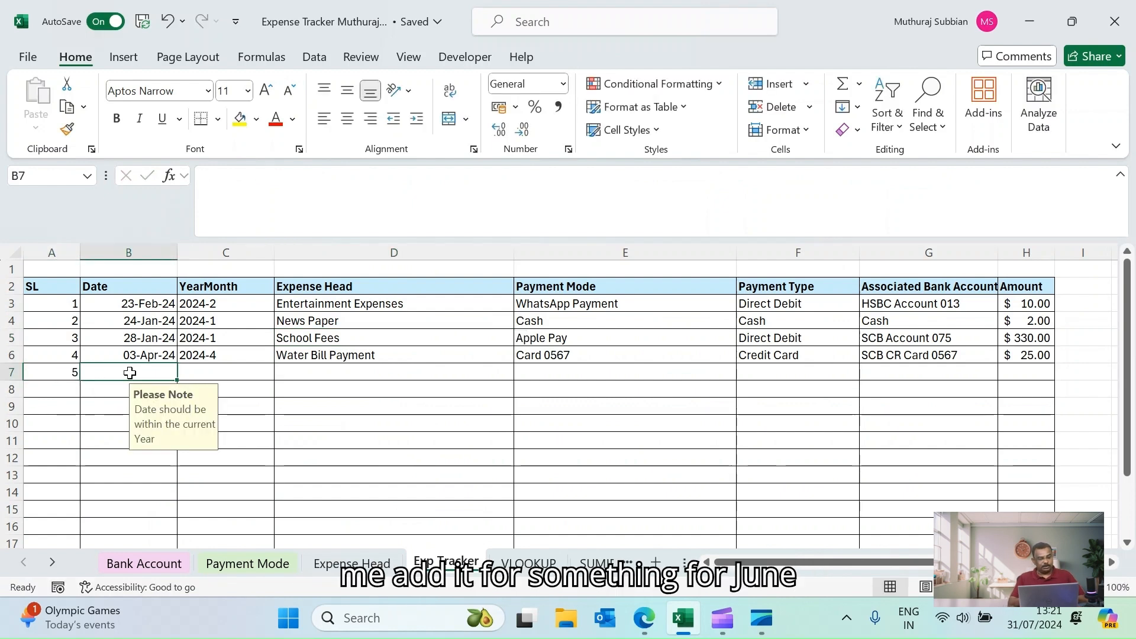
type("4-")
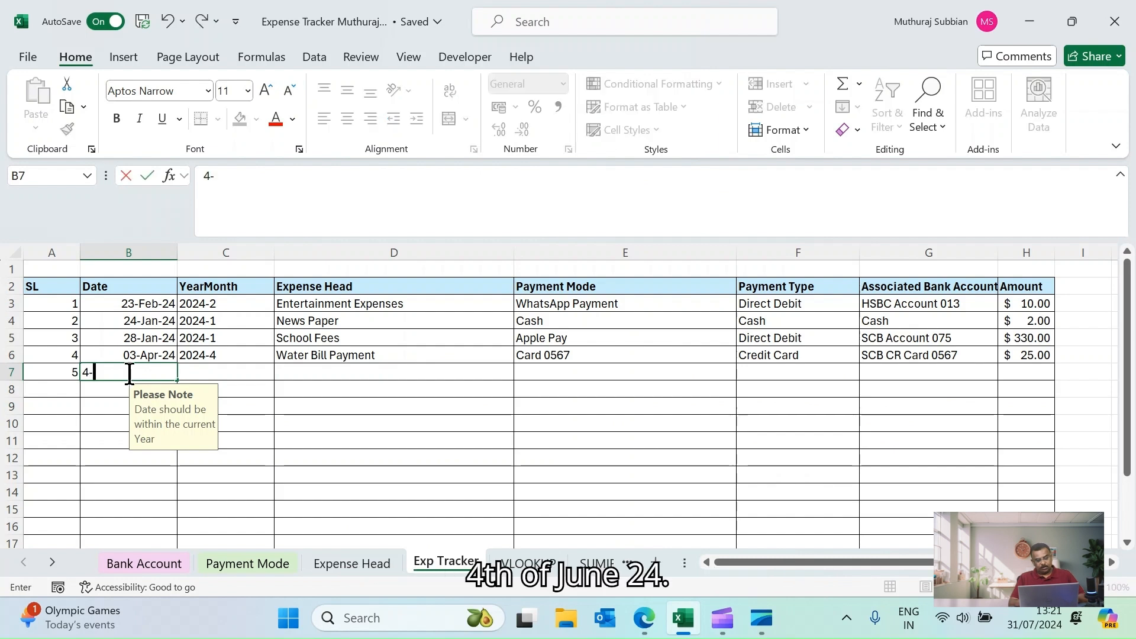
type("Jun-24")
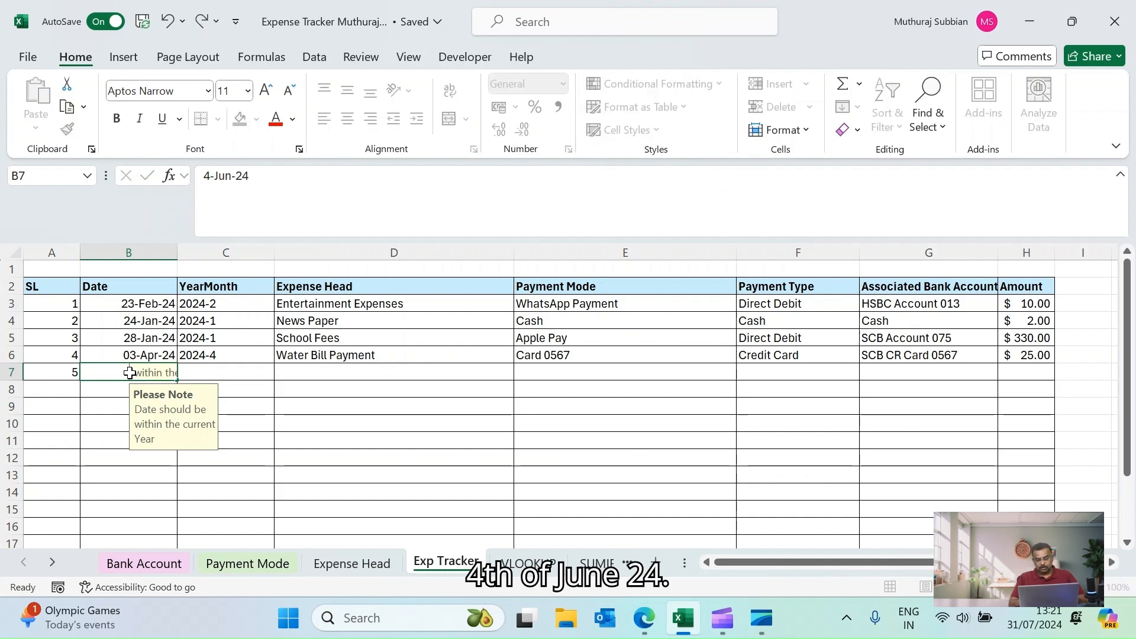
key("Tab")
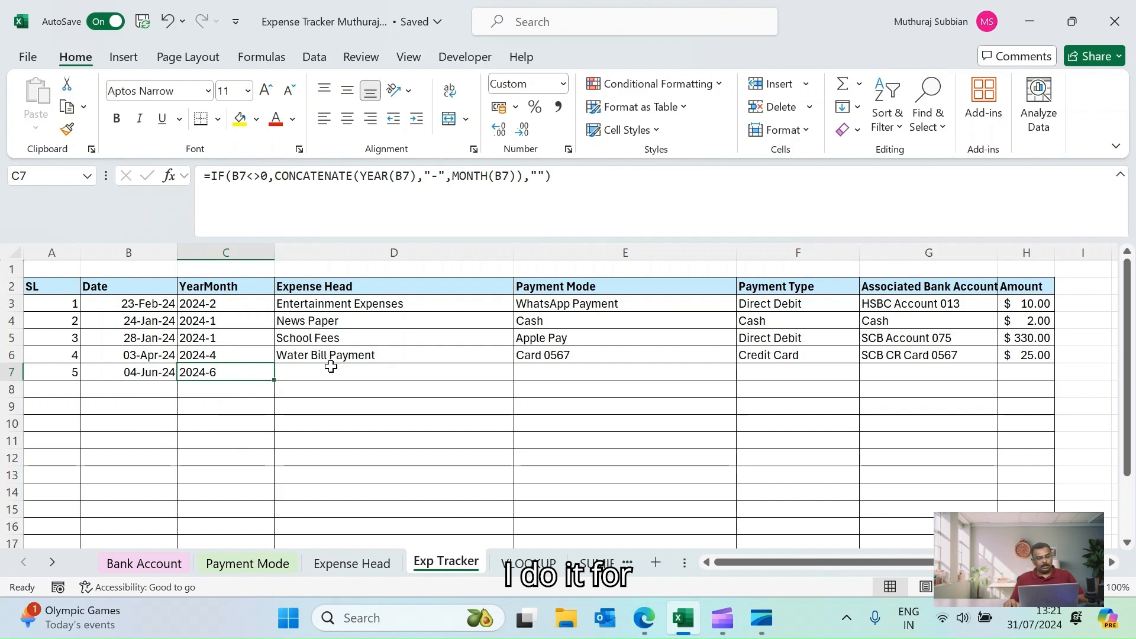
Step: Choose Telephone Billls as the expense head and the HSBC account as the payment mode in row 7
key("Tab")
left_click(521, 374)
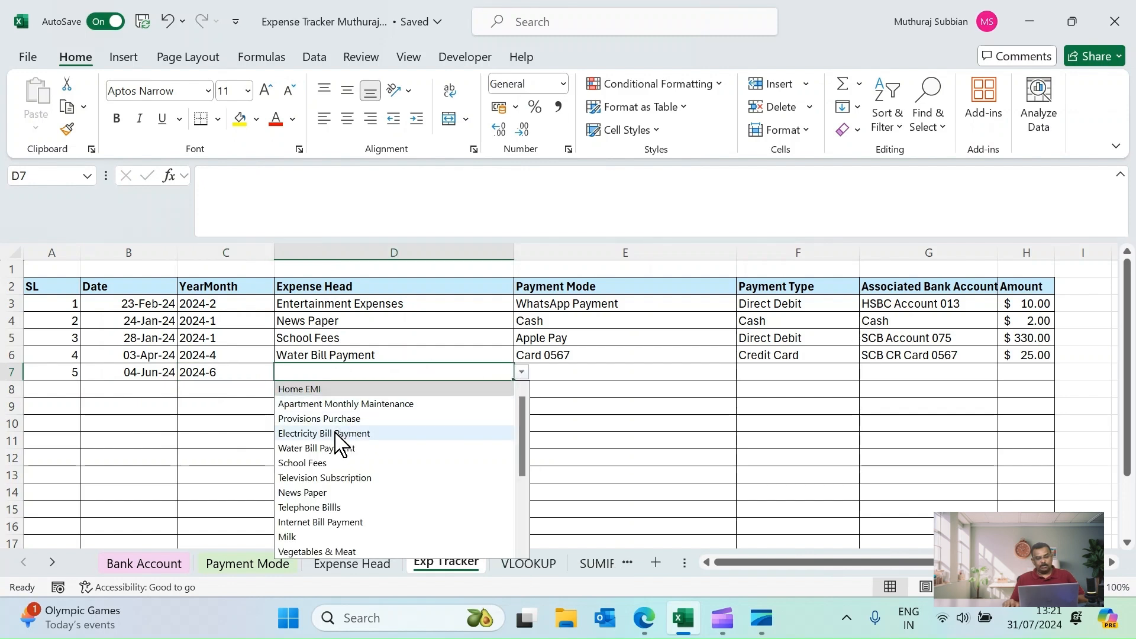
left_click(305, 511)
left_click(611, 377)
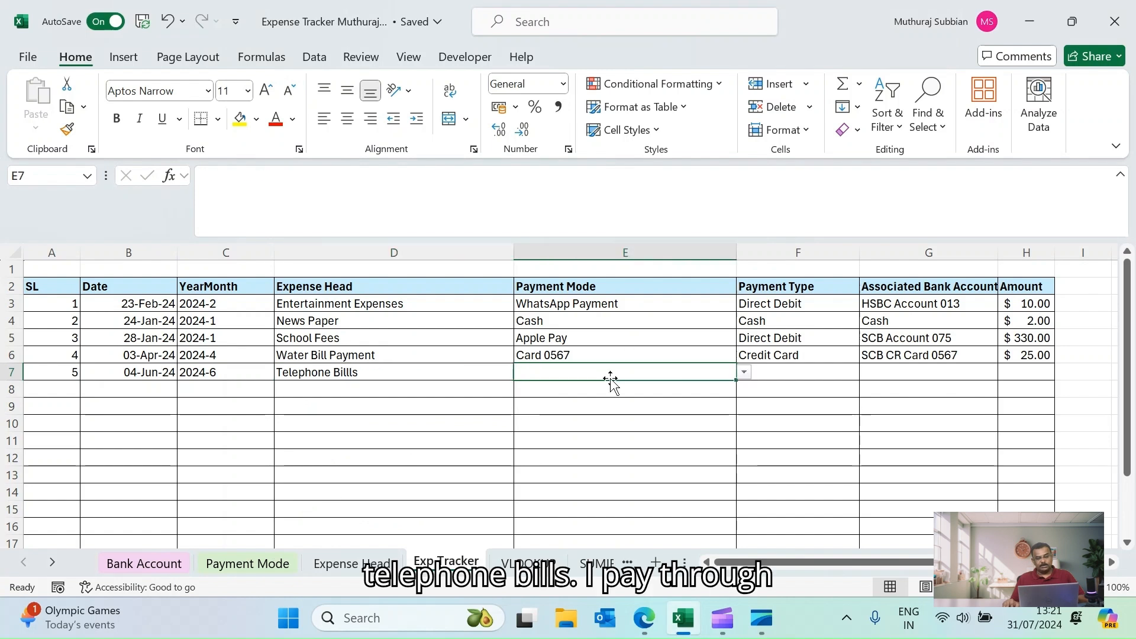
left_click(744, 372)
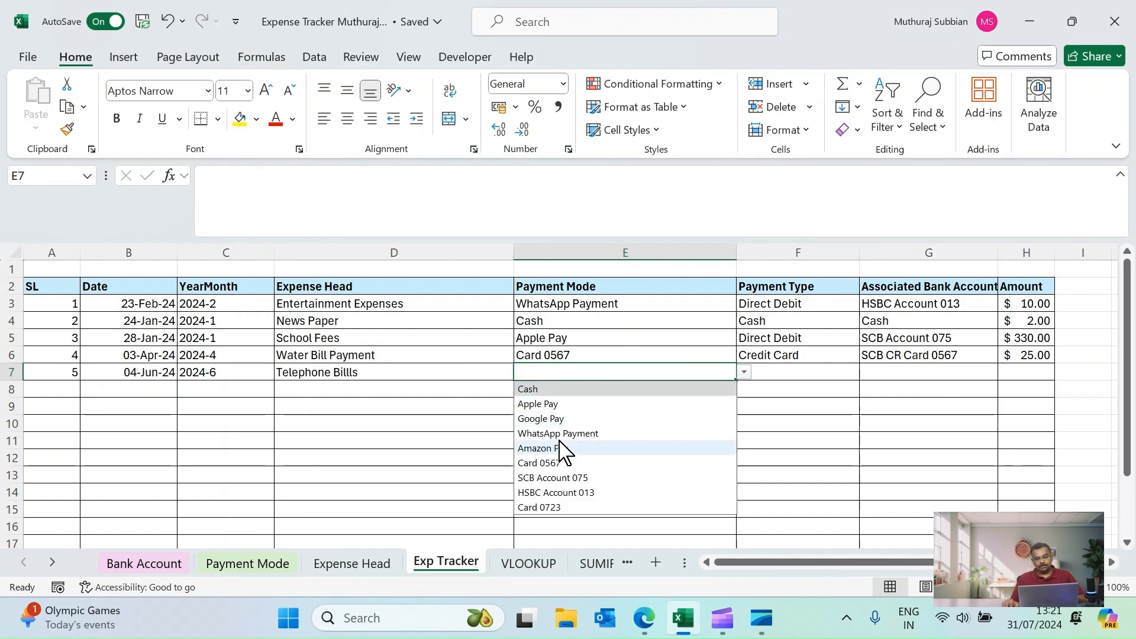
left_click(556, 492)
left_click(821, 378)
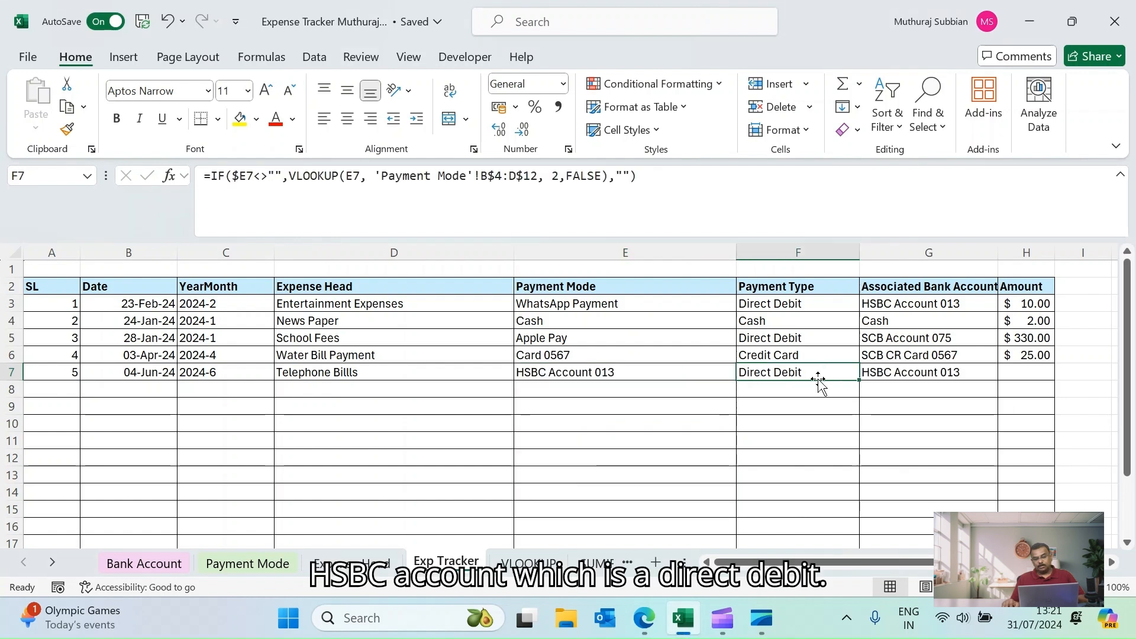
Step: Enter 120 as the amount in H7 and copy the accounting format of H6 onto H7:H18
left_click(1043, 371)
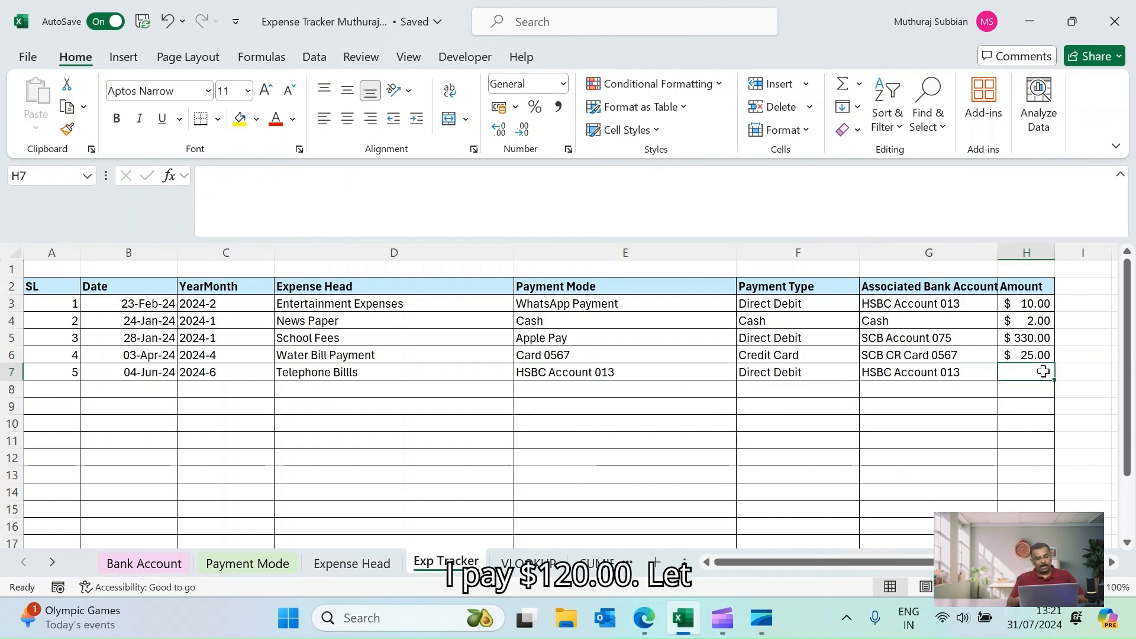
type("120")
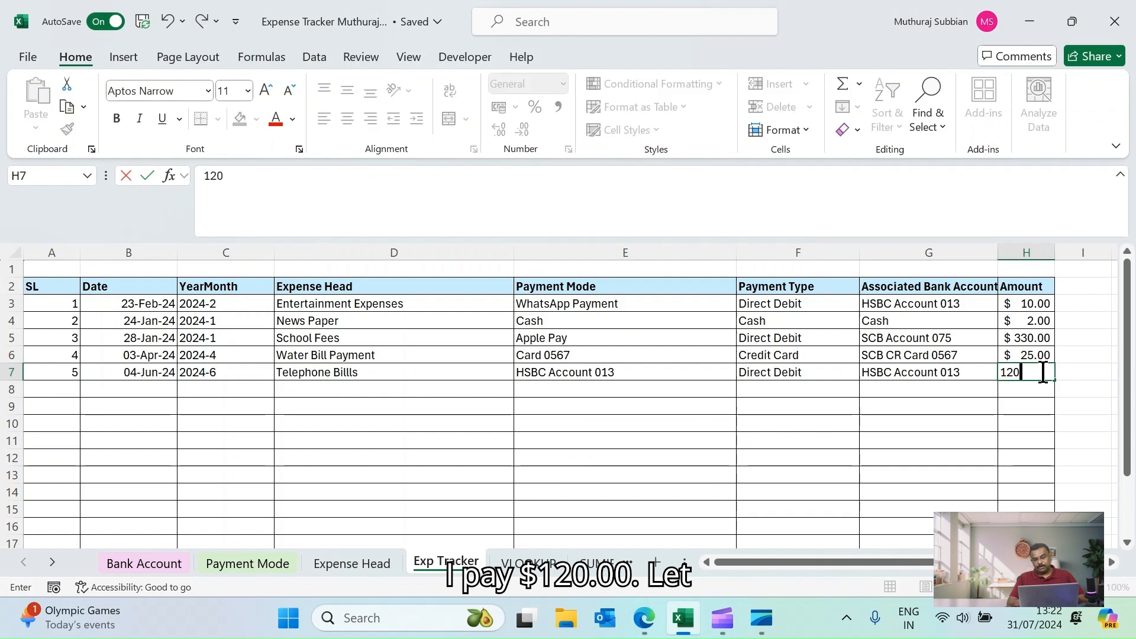
key("Return")
left_click(1030, 355)
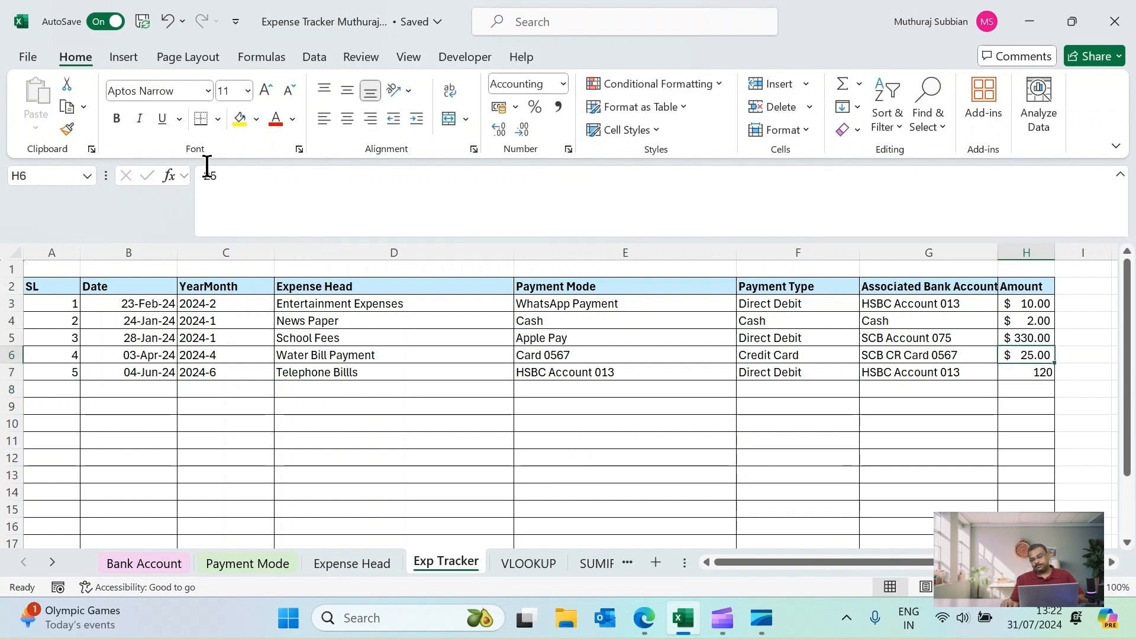
left_click(67, 128)
left_click_drag(1026, 372, 1026, 509)
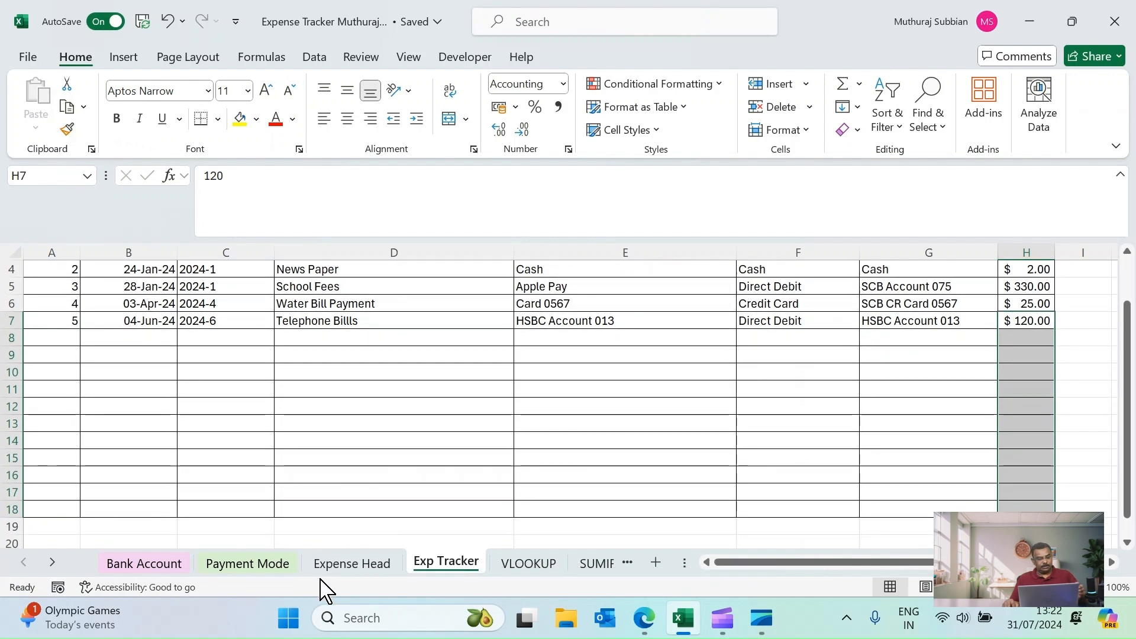
Step: Check the Jun-24 telephone bill expense in the monthly breakdowns of the Payment Mode and Expense Head sheets
left_click(248, 564)
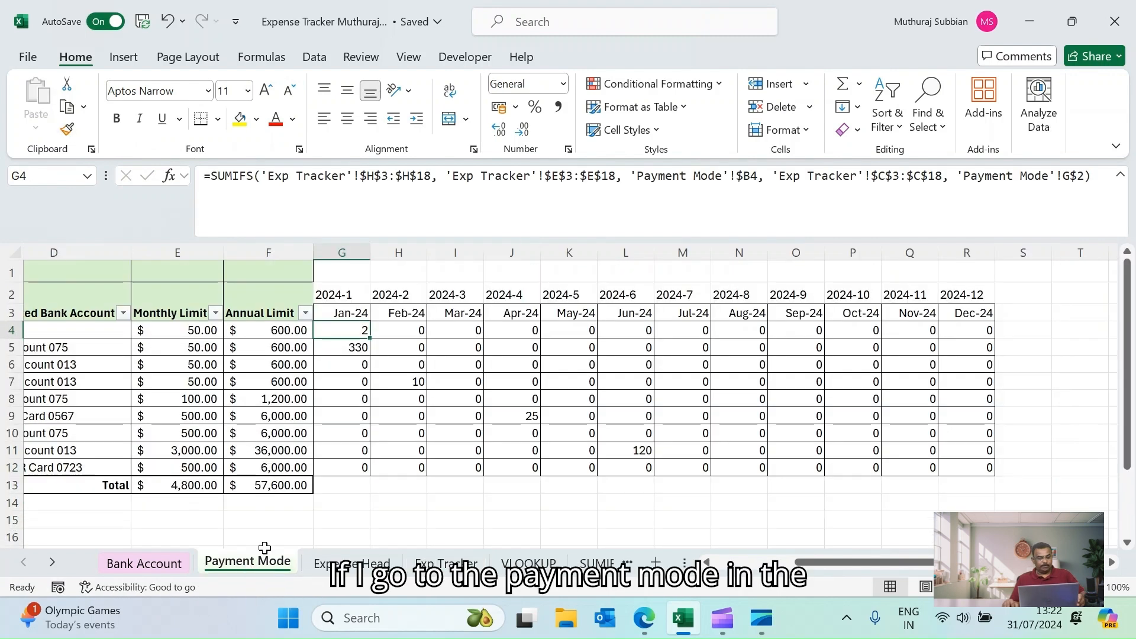
left_click(627, 454)
left_click(334, 566)
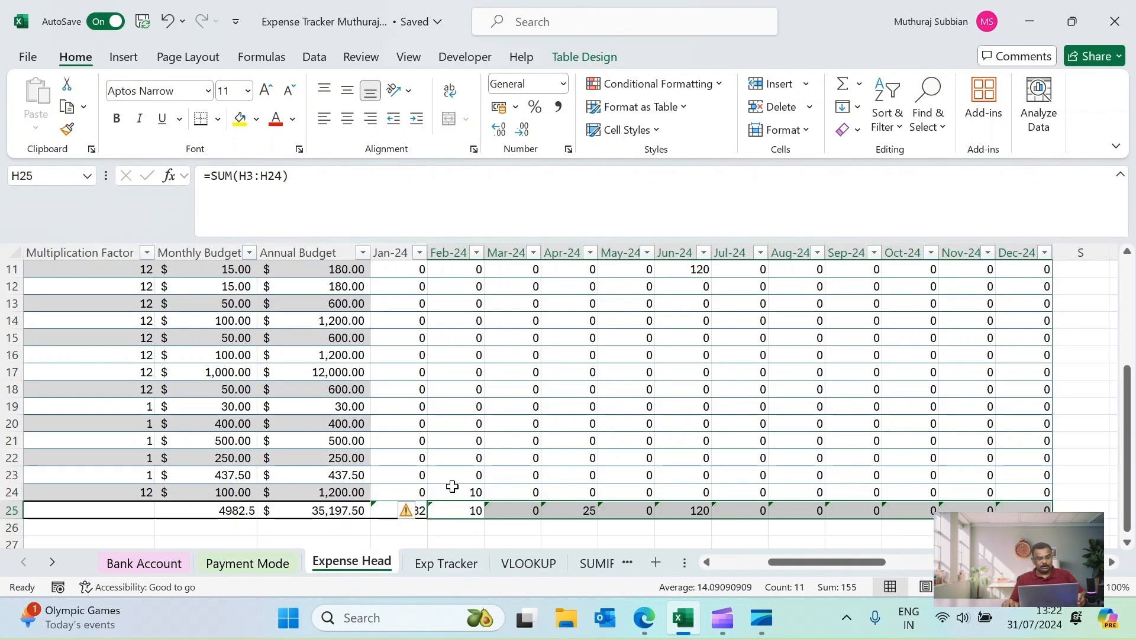
scroll(780, 467, "up", 4)
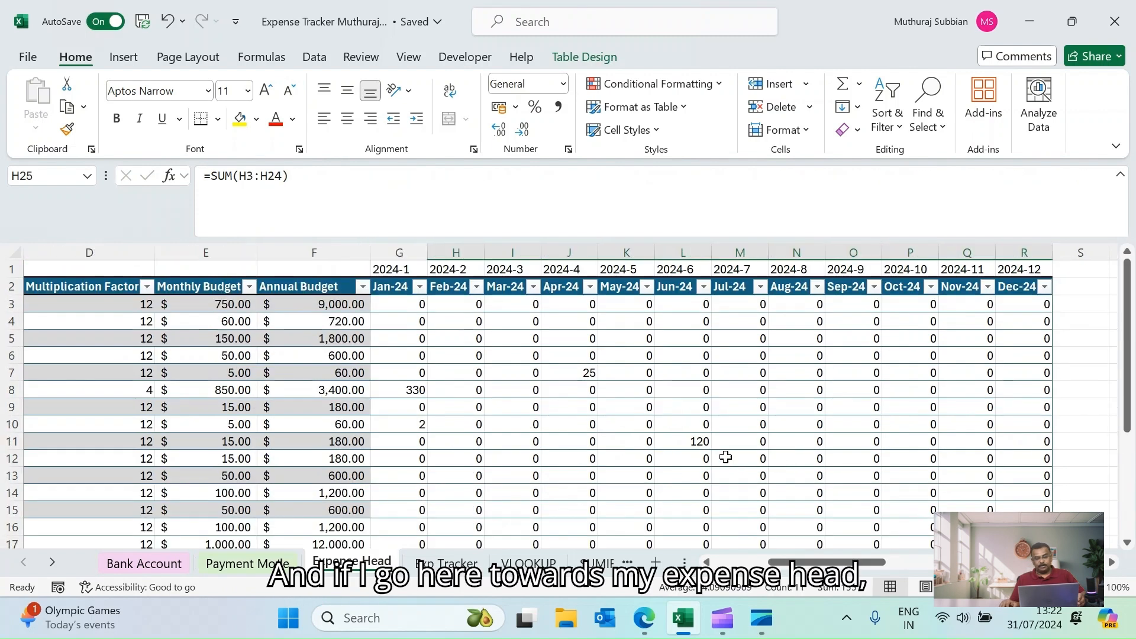
left_click(692, 437)
key("Home")
key("Right")
key("Right")
key("Right")
key("Right")
key("Right")
key("Right")
key("Right")
key("Right")
key("Right")
key("Right")
key("Right")
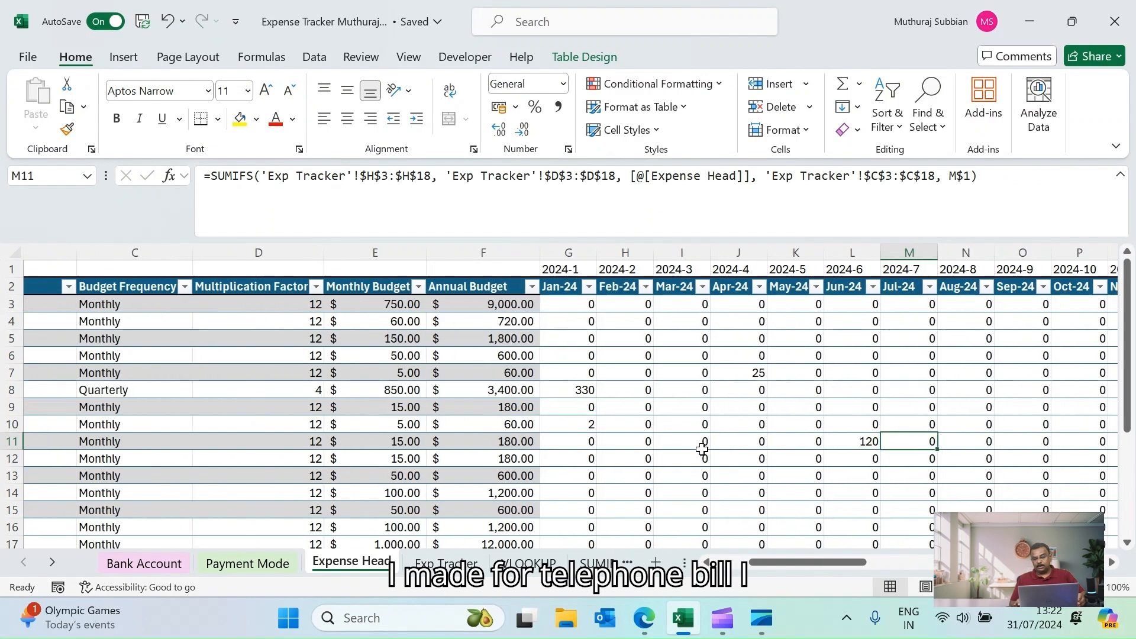